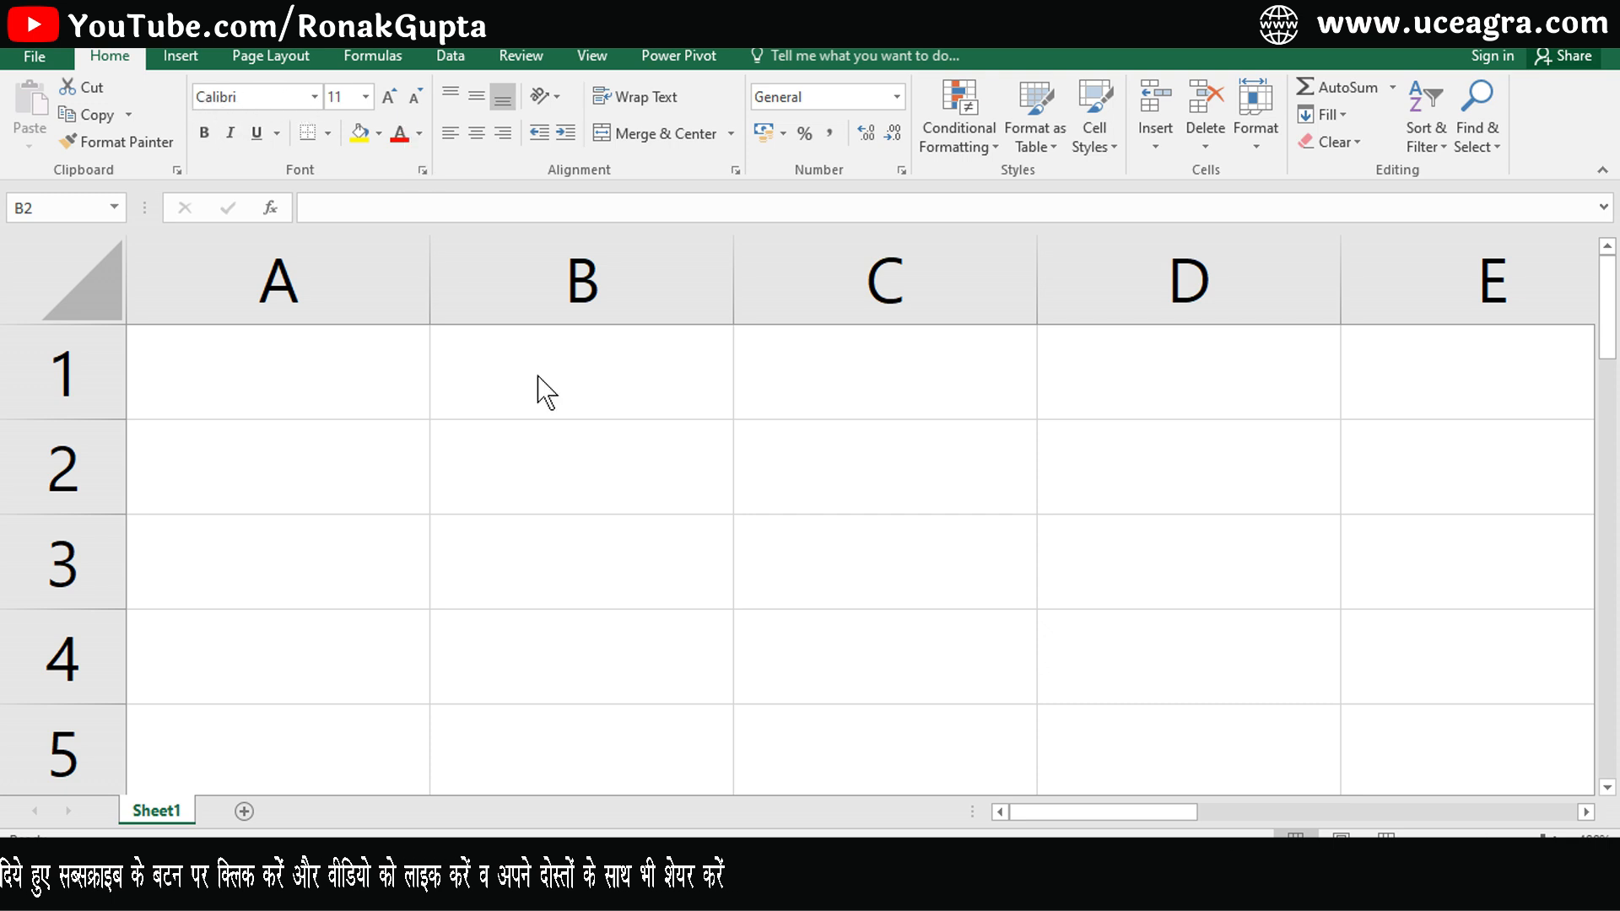
- Enter the text Unique Computer Education in cell B2
left_click(552, 453)
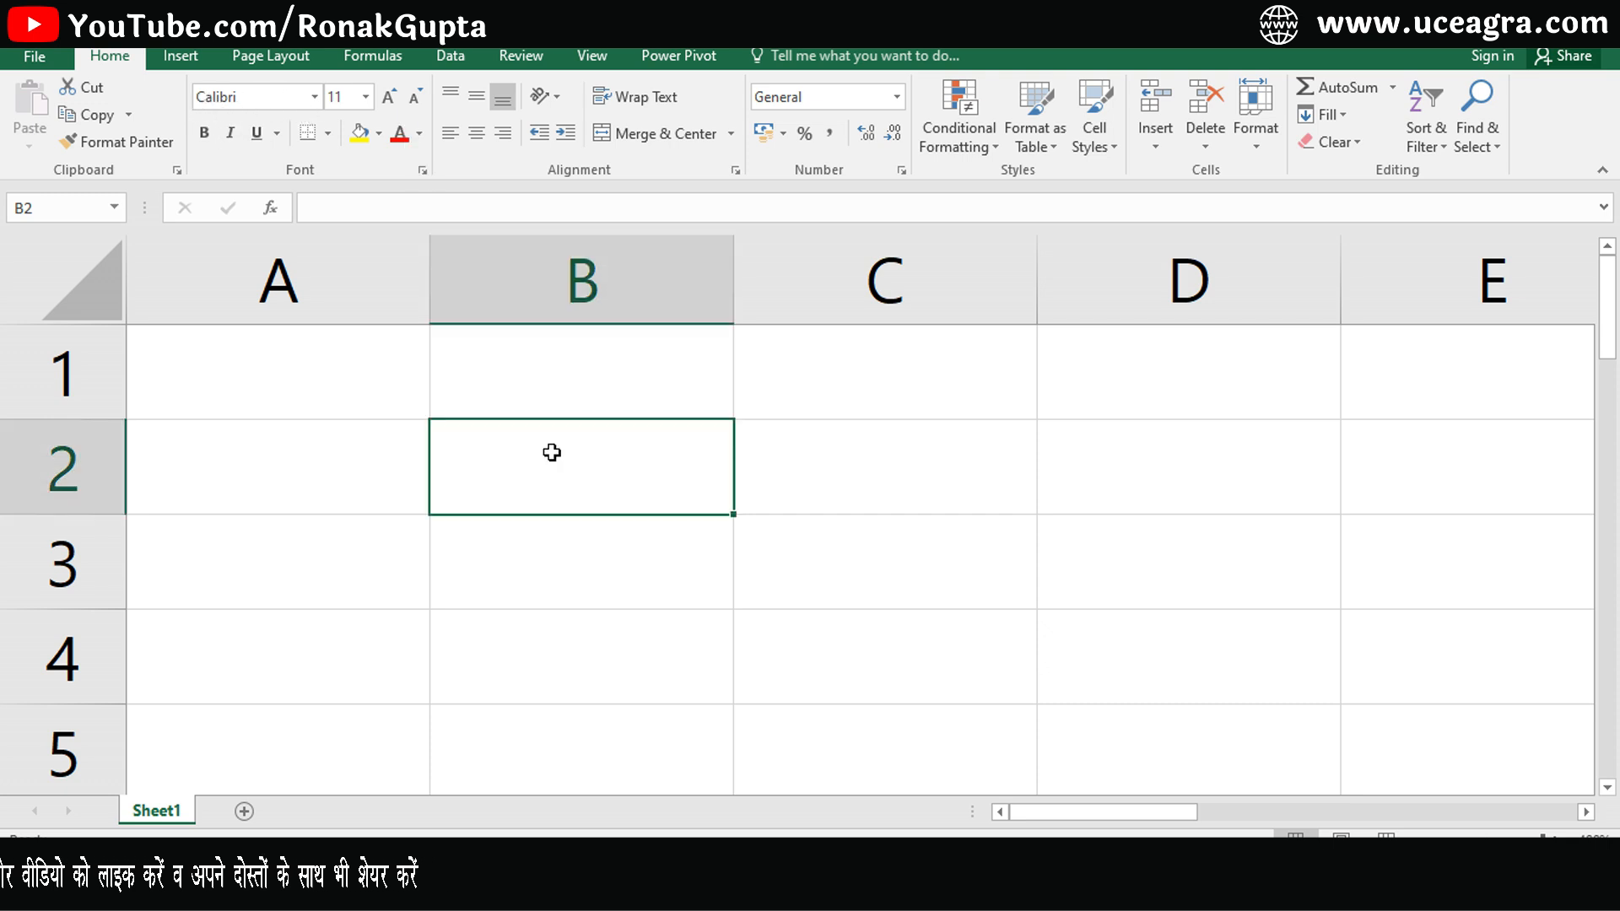
type("Unique Computer Education")
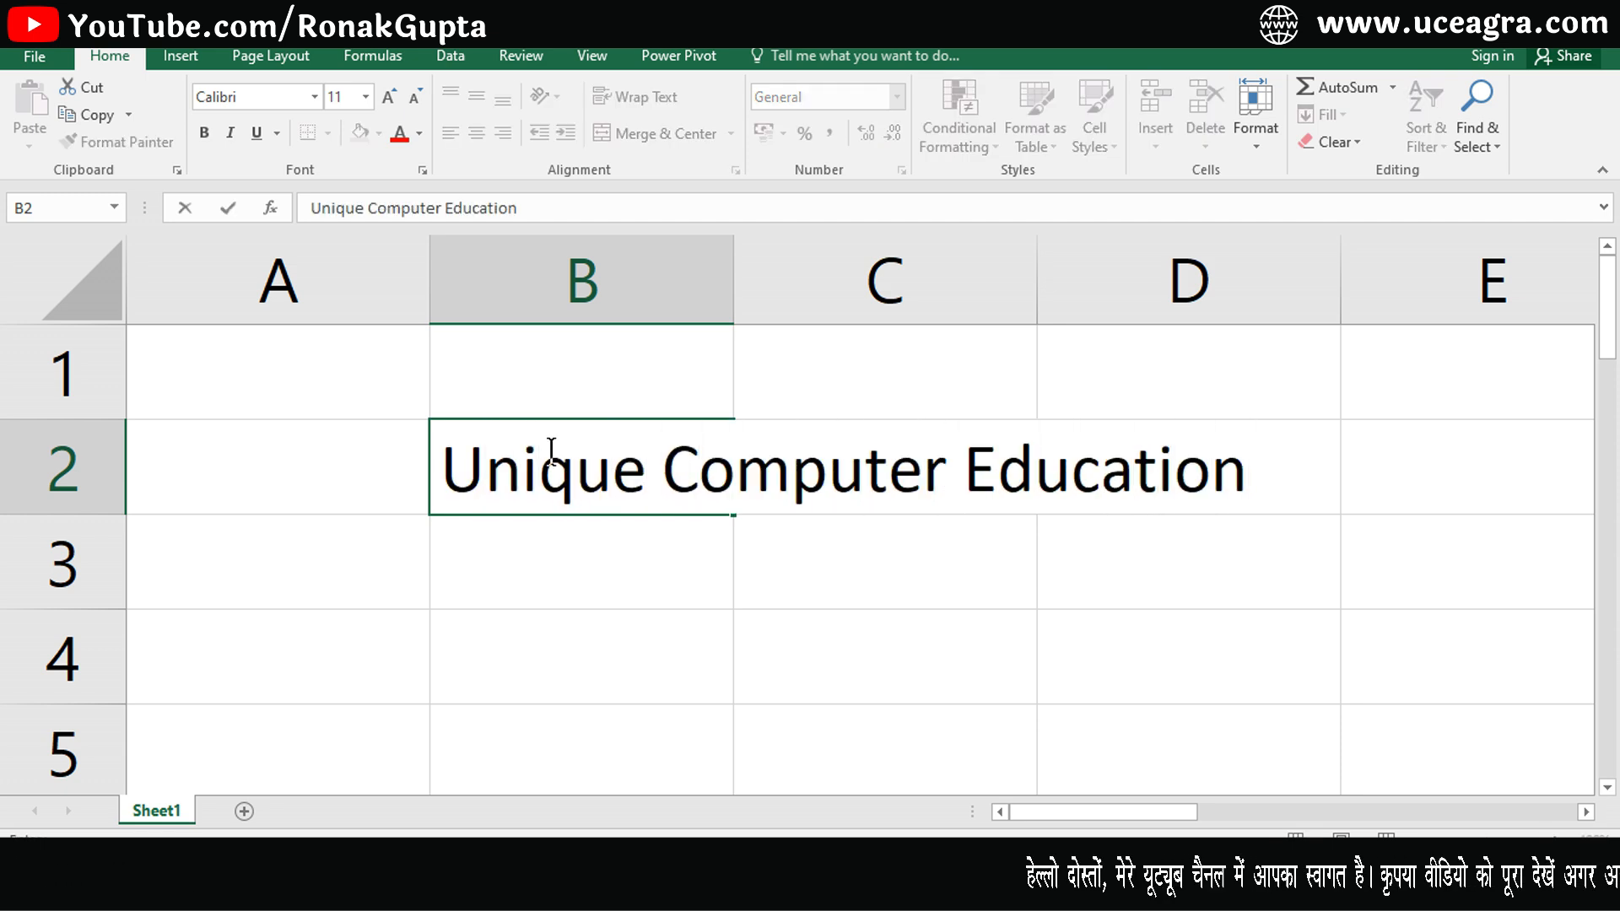
key("Return")
left_click(552, 453)
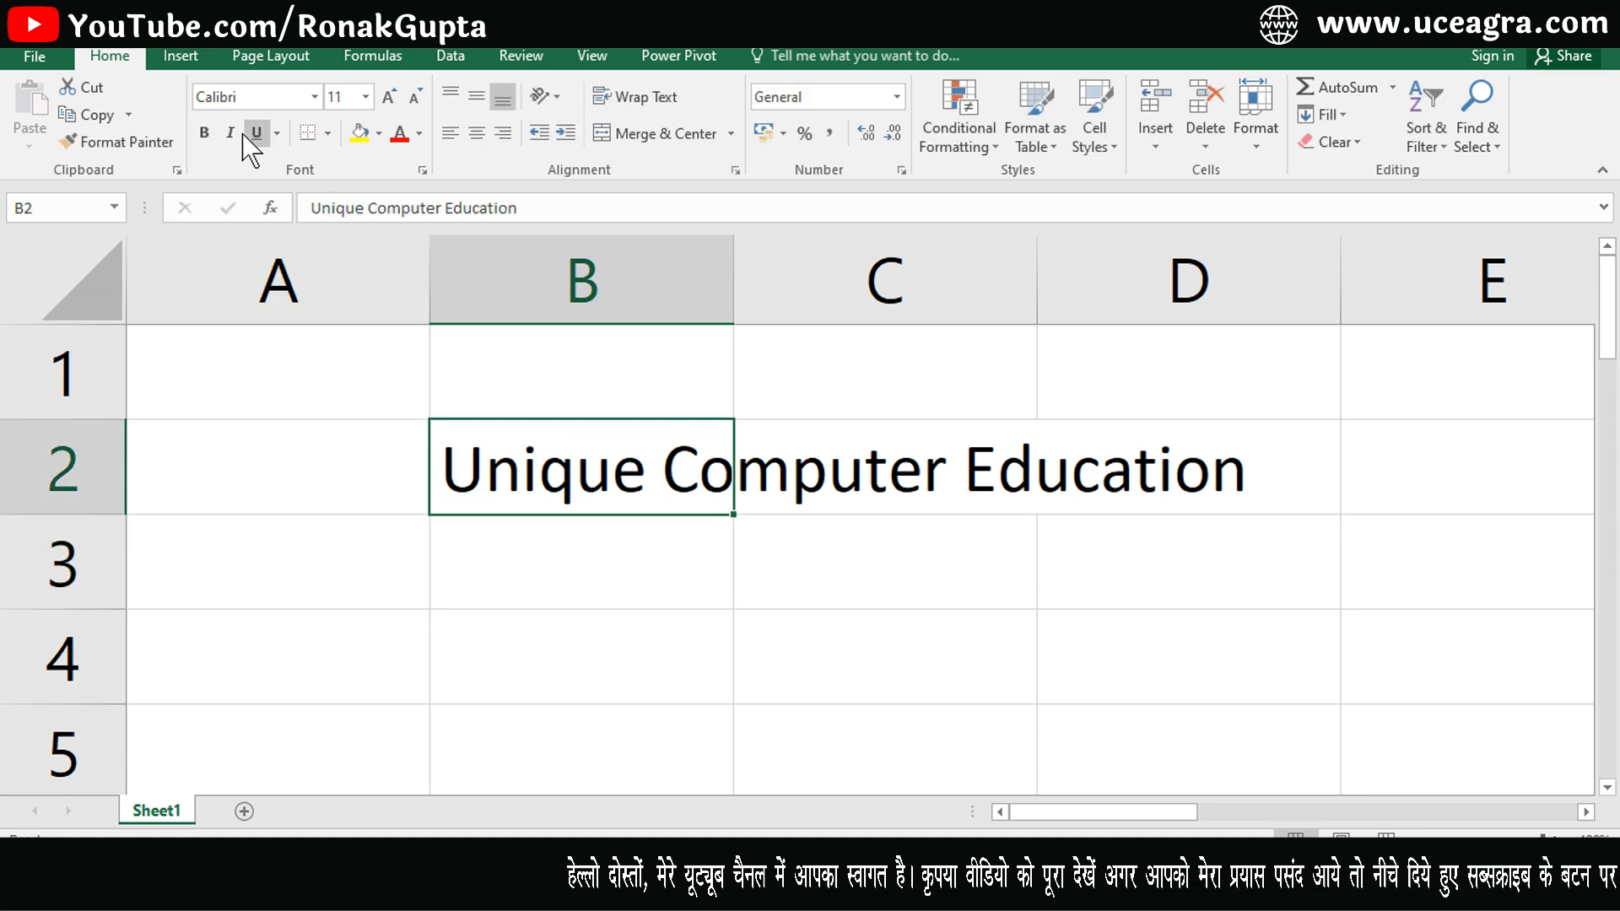
- Try the Aarcover font on B2's text, then switch it back to Calibri
left_click(315, 102)
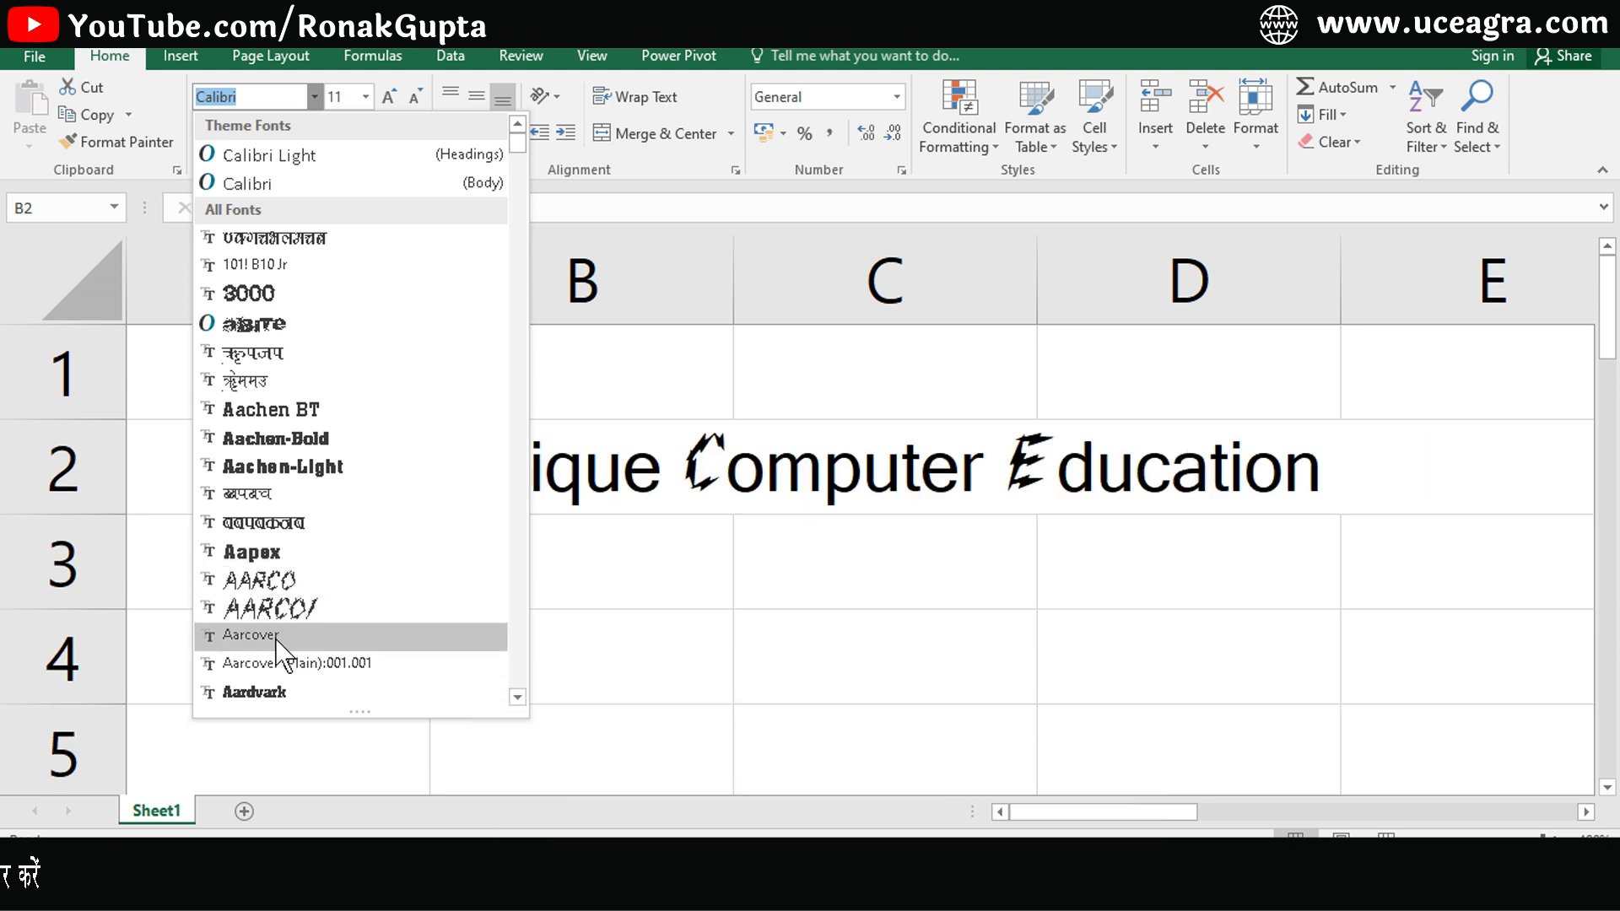
left_click(274, 636)
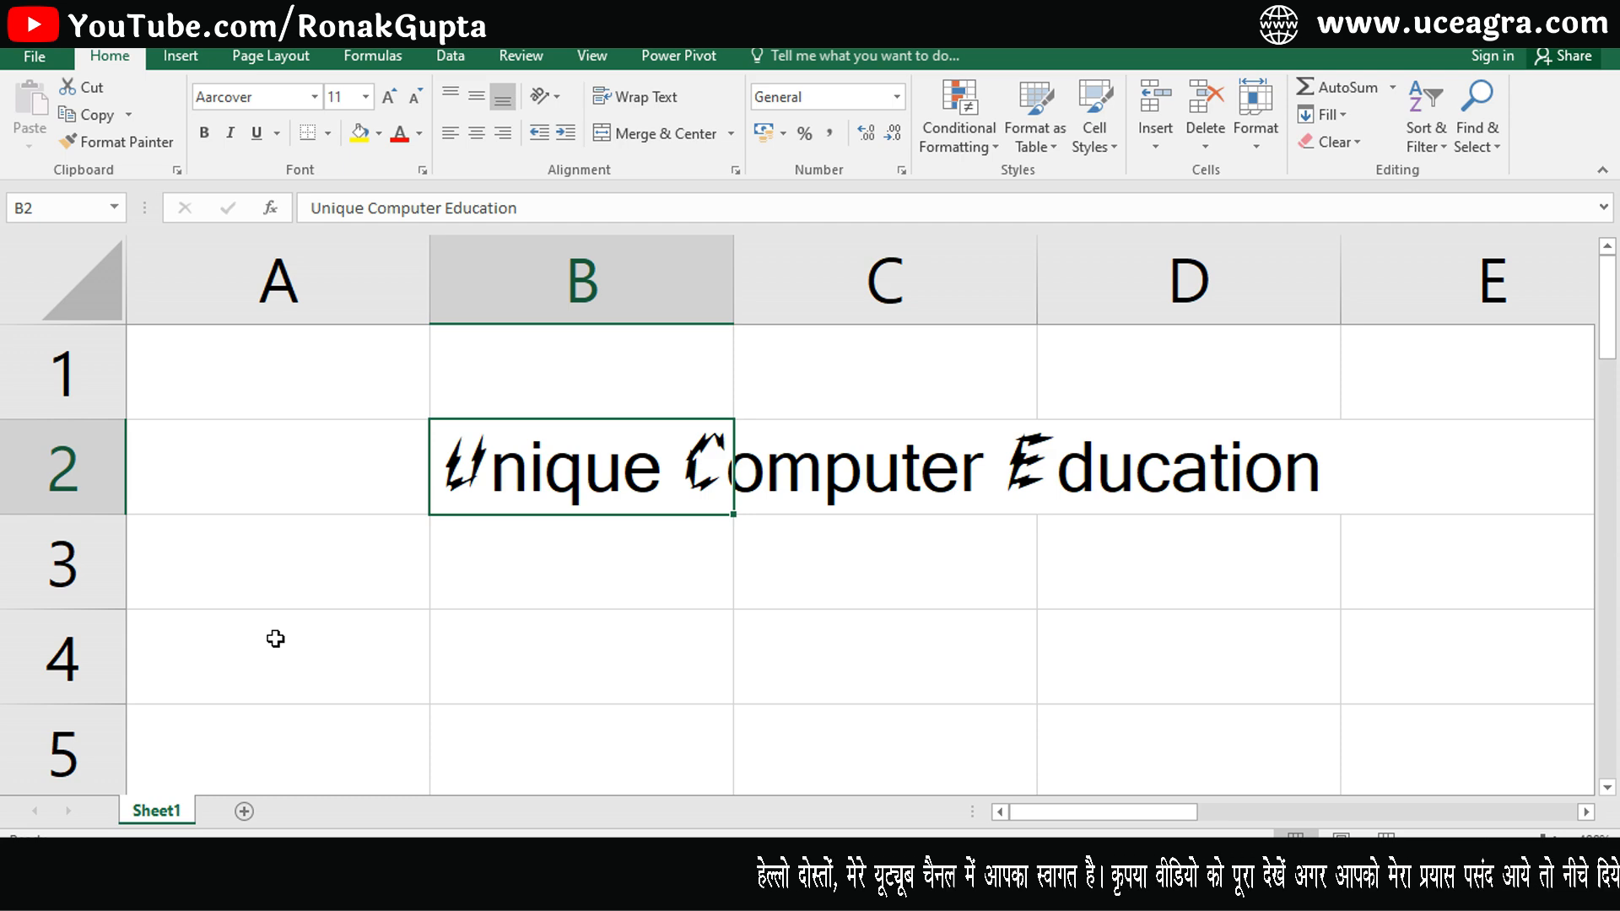
left_click(314, 99)
left_click(311, 185)
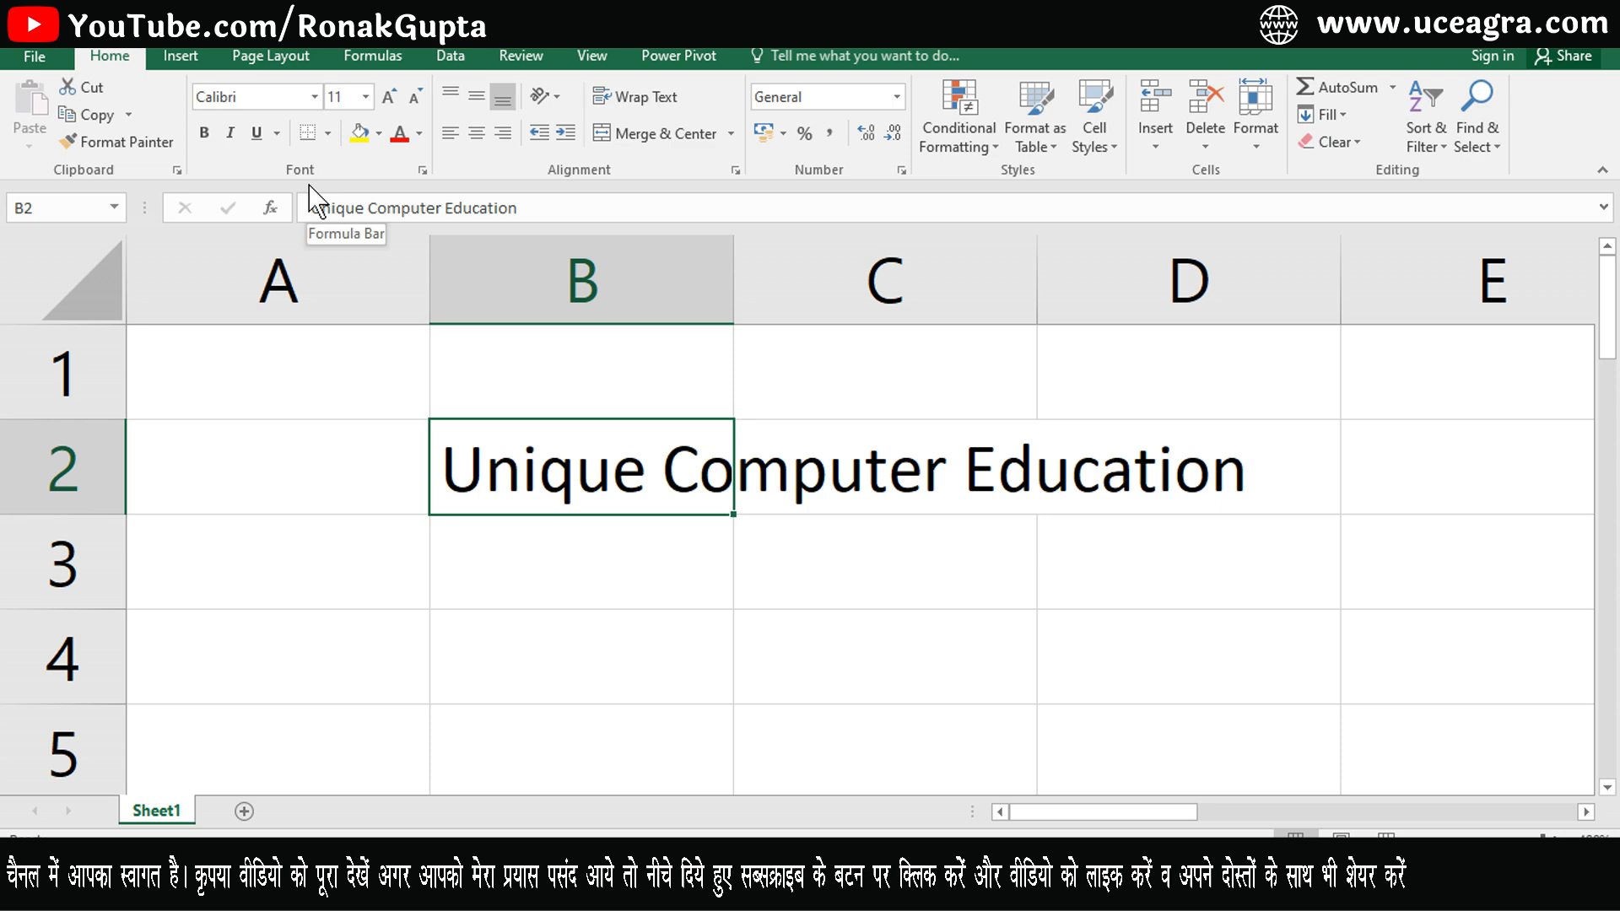
- Try font sizes 8 and 72 on B2, then restore the size to 11
left_click(365, 98)
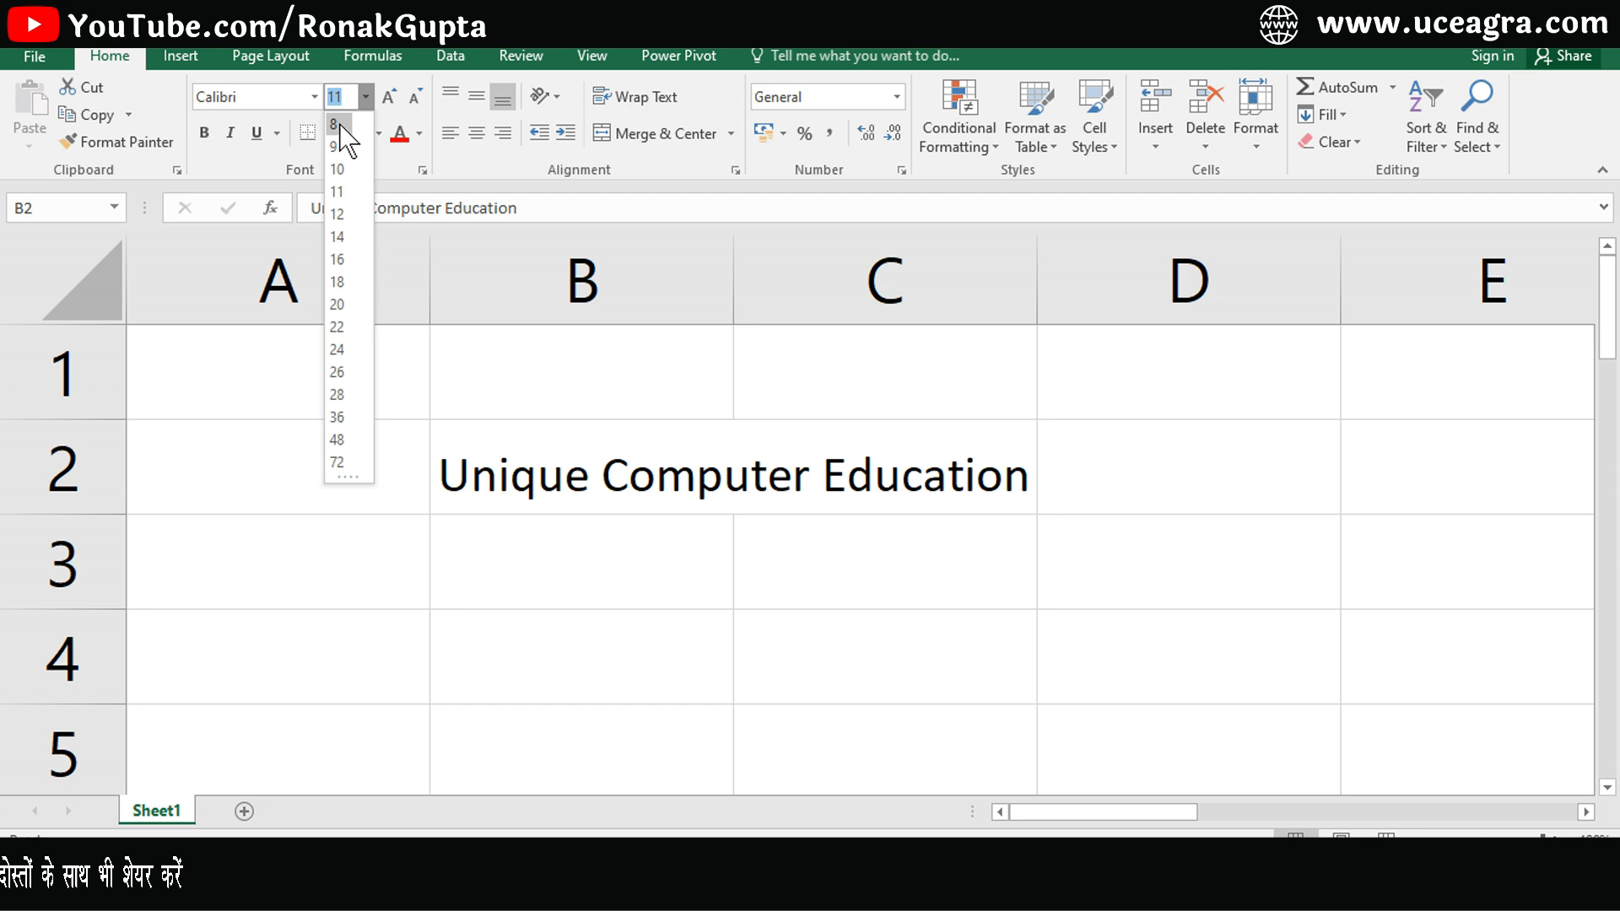
left_click(335, 122)
left_click(362, 100)
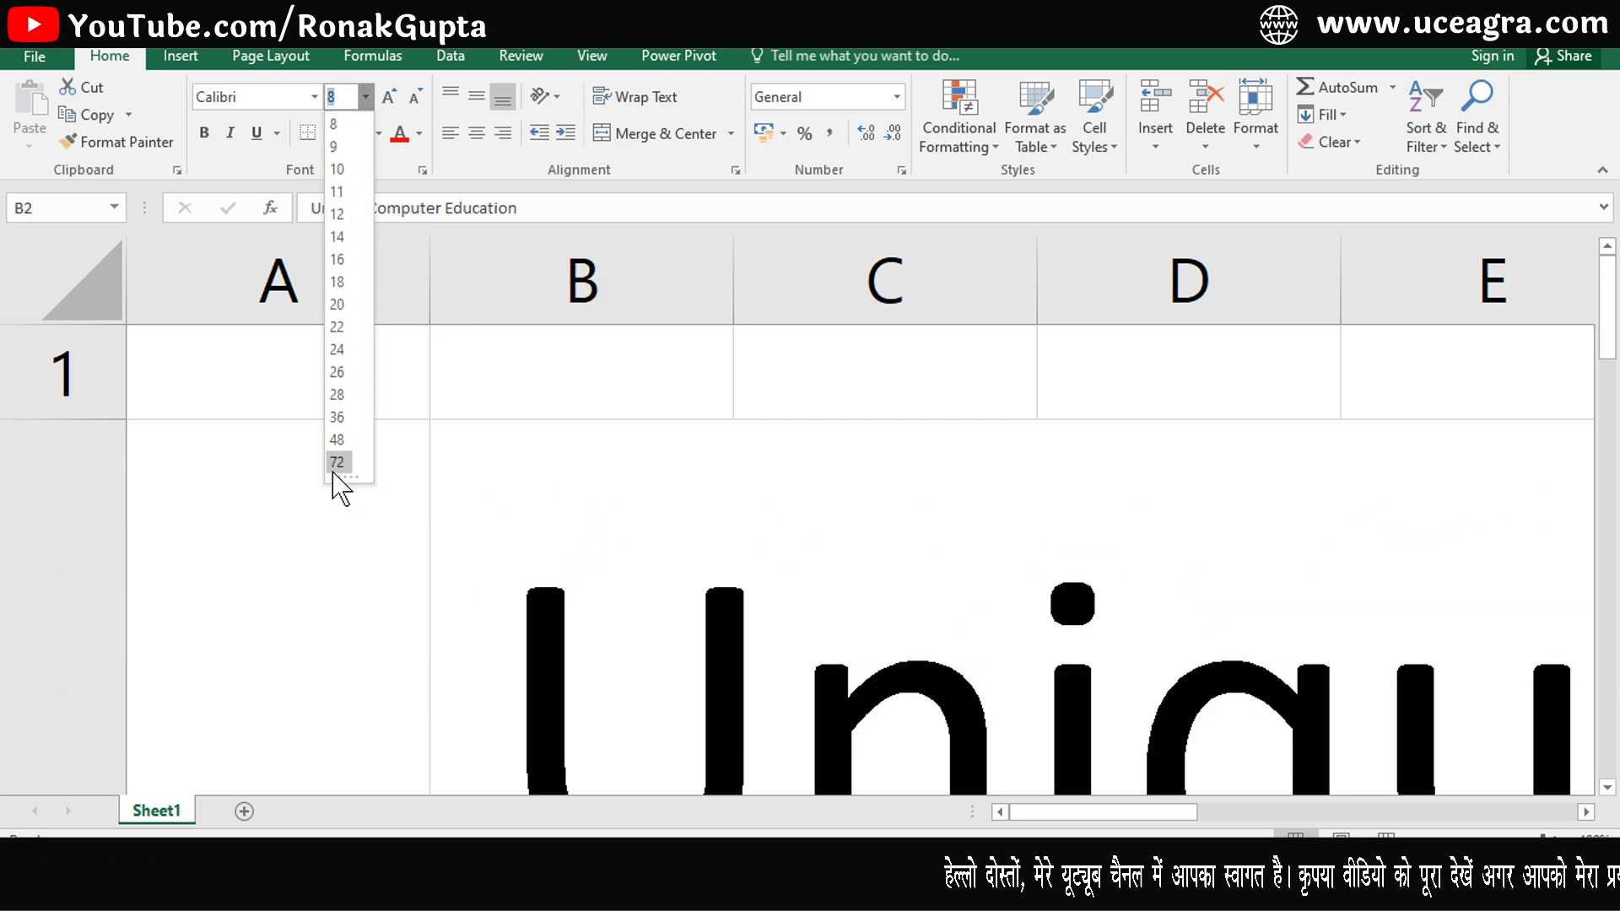
left_click(335, 473)
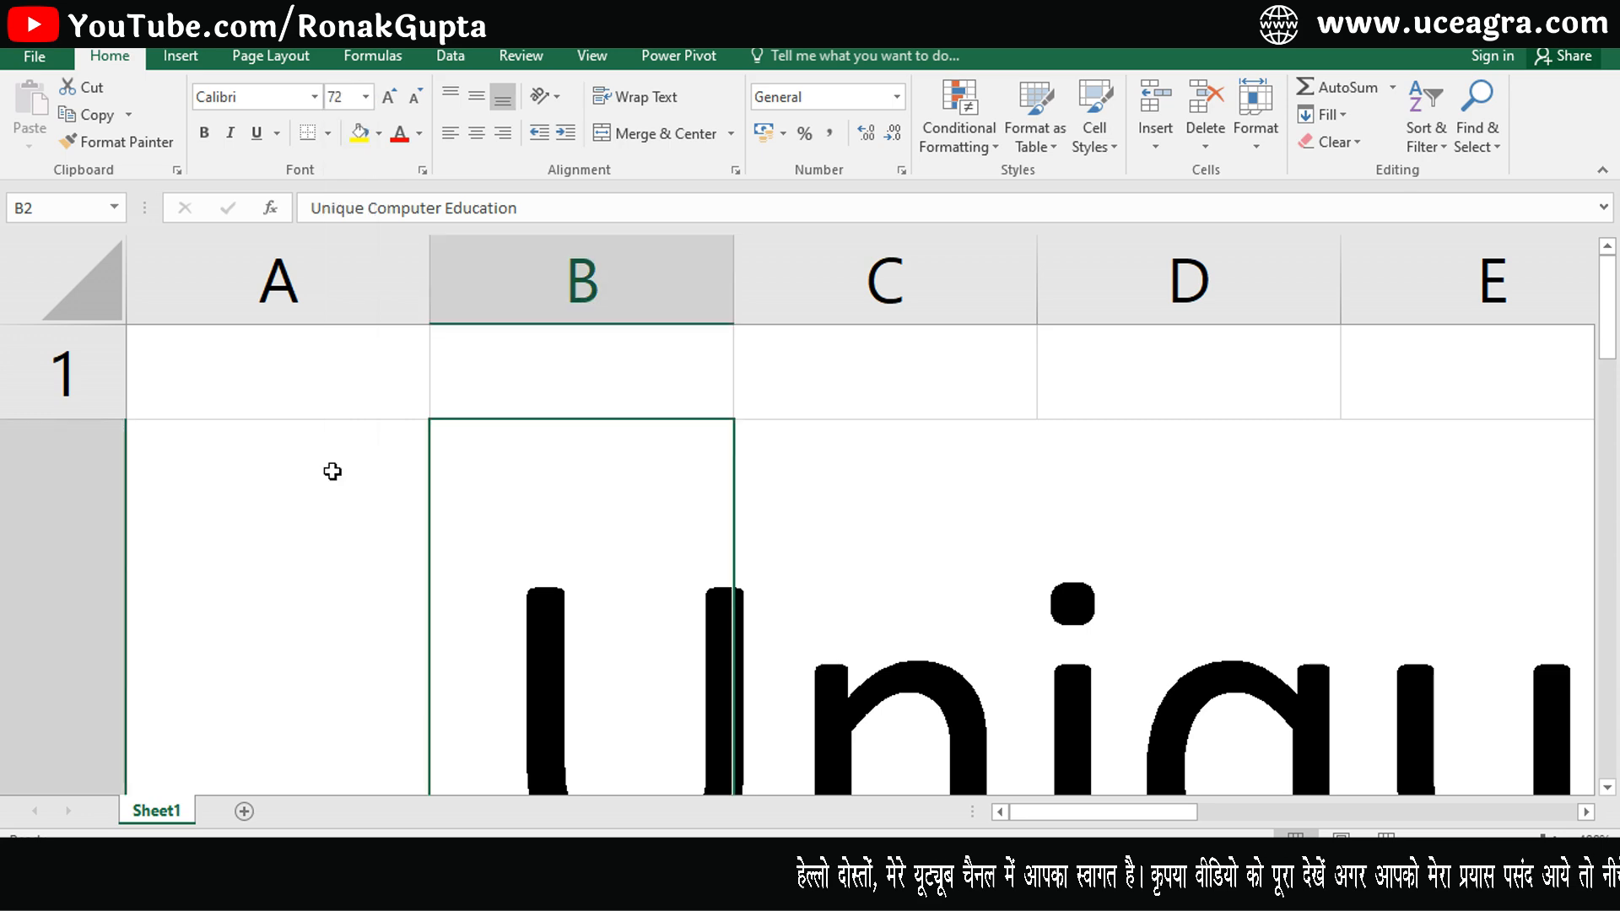
left_click(366, 97)
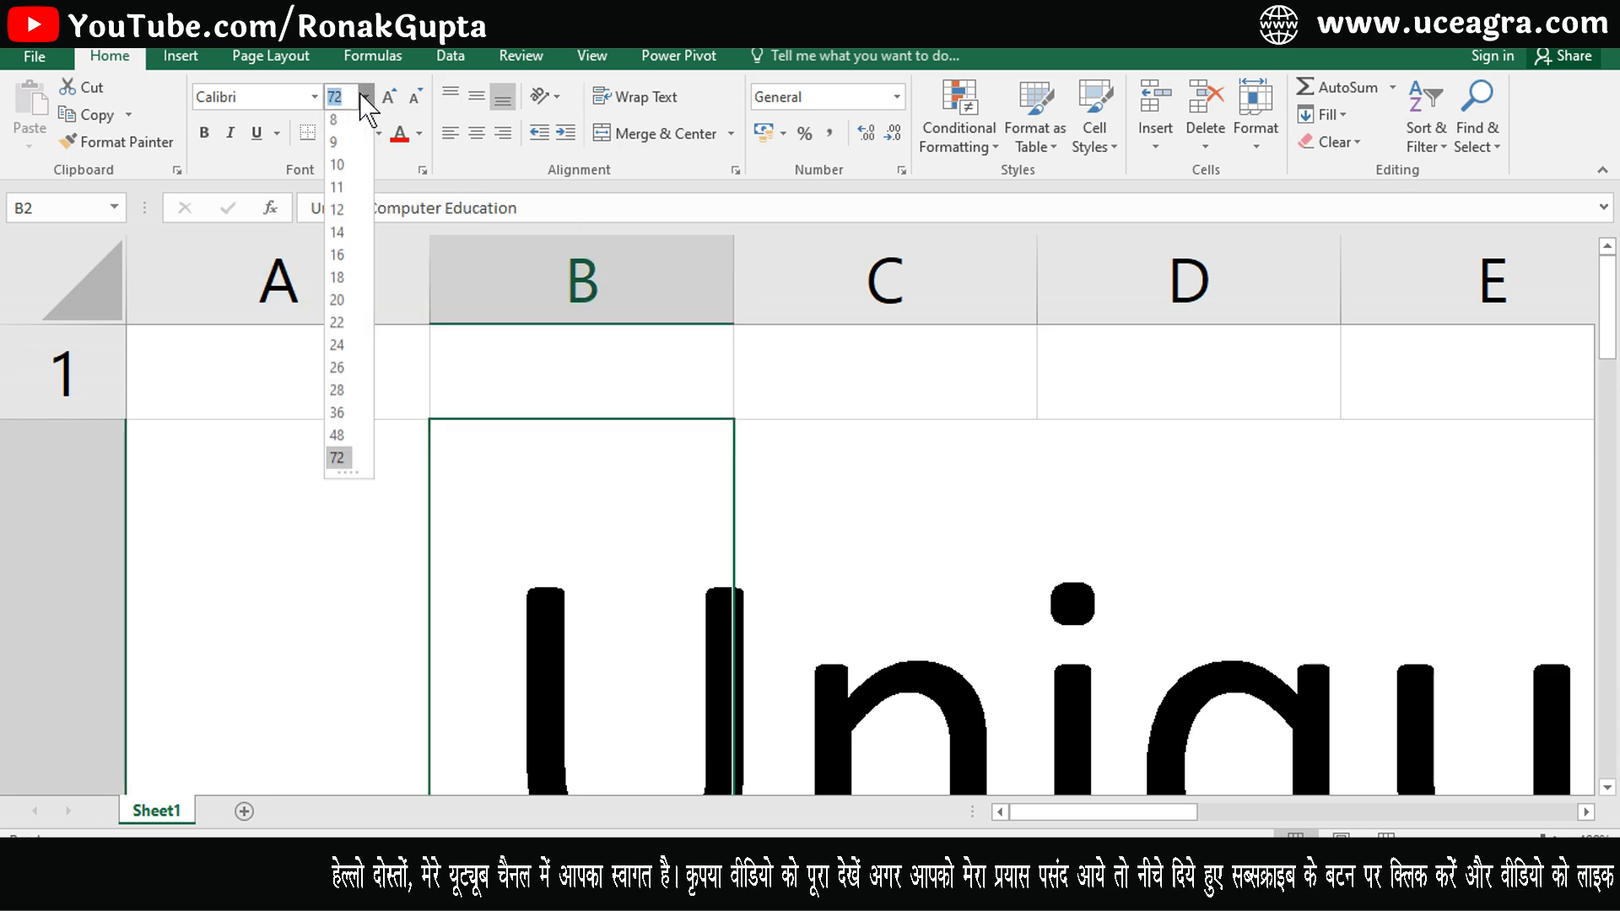
left_click(337, 124)
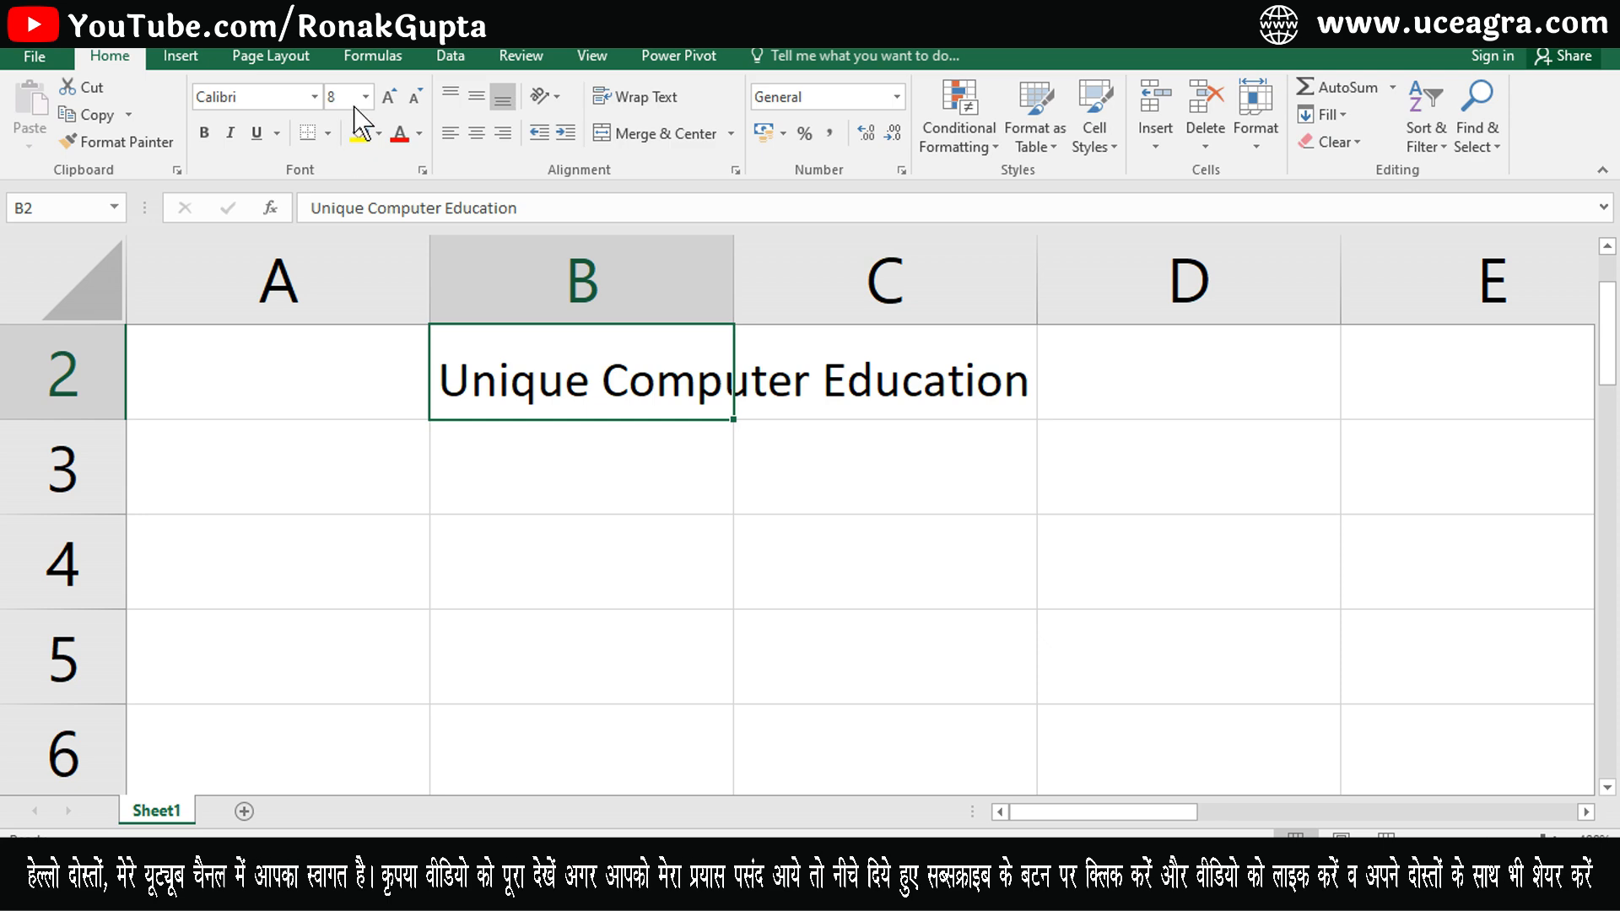
left_click(365, 97)
left_click(338, 194)
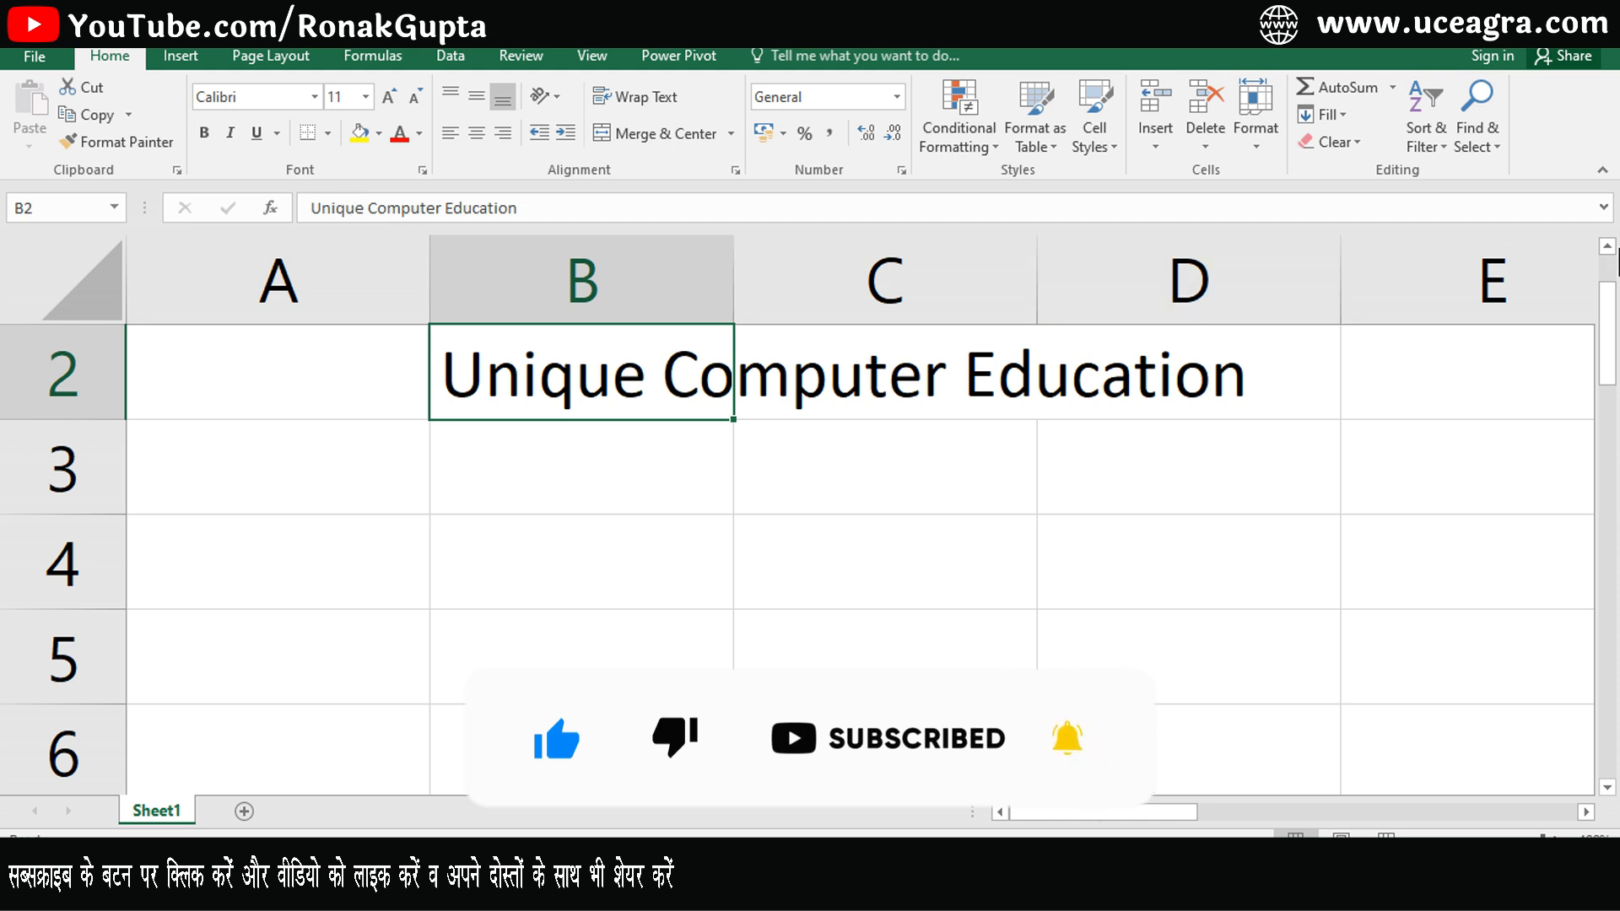
- Grow and shrink B2's font size step by step, returning it to 11
scroll(1611, 274, "up", 1)
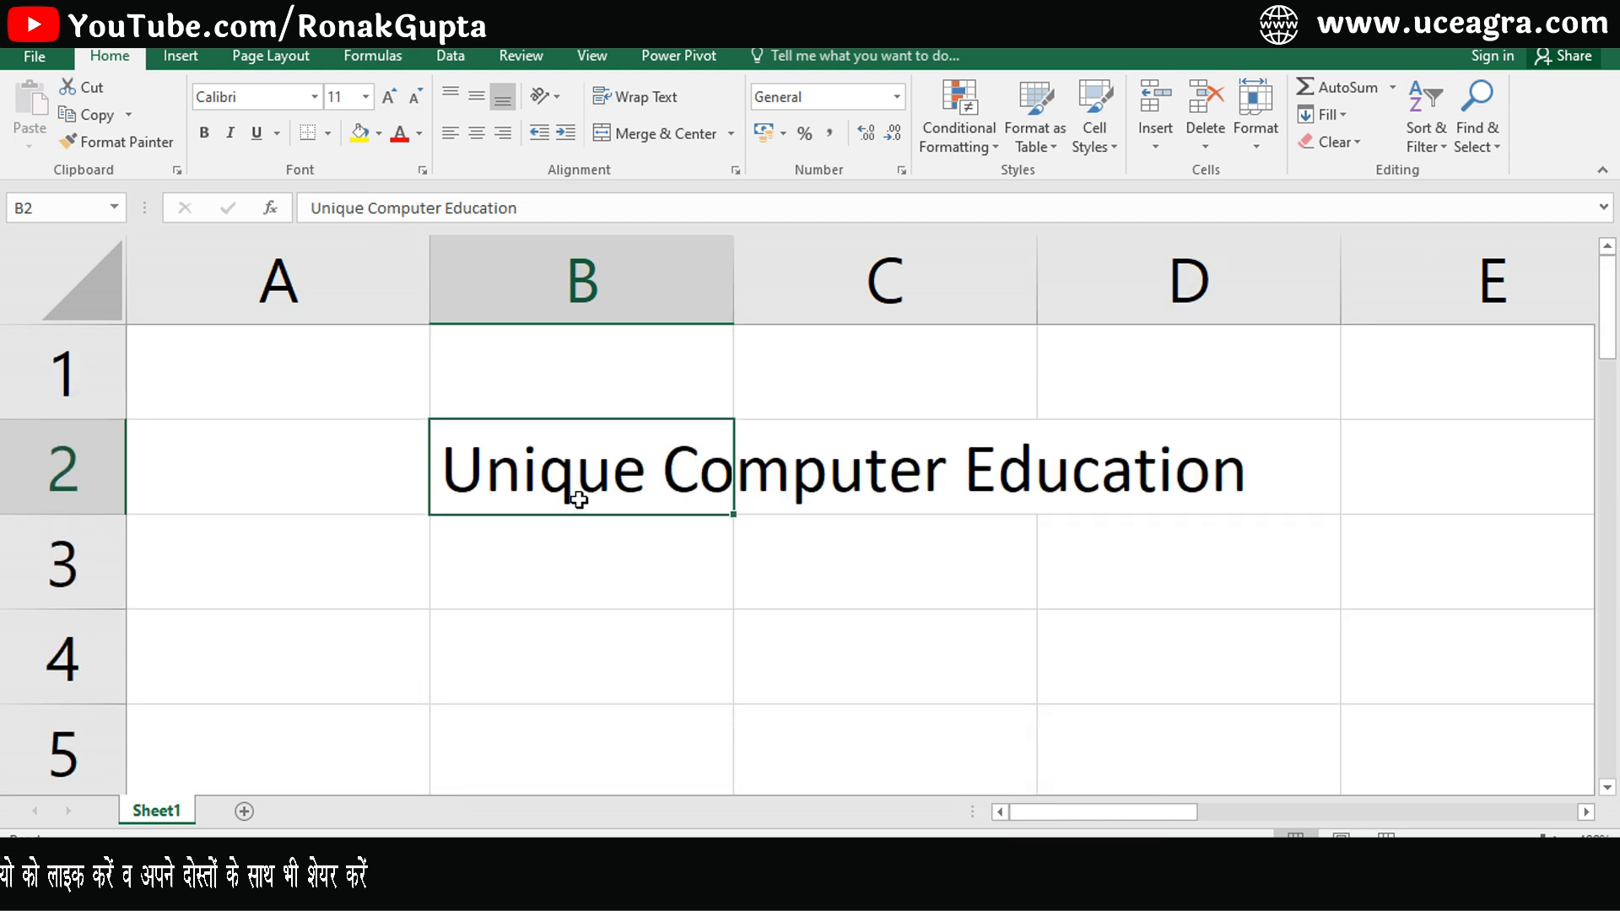
left_click(388, 98)
left_click(388, 98)
left_click(388, 98)
left_click(388, 98)
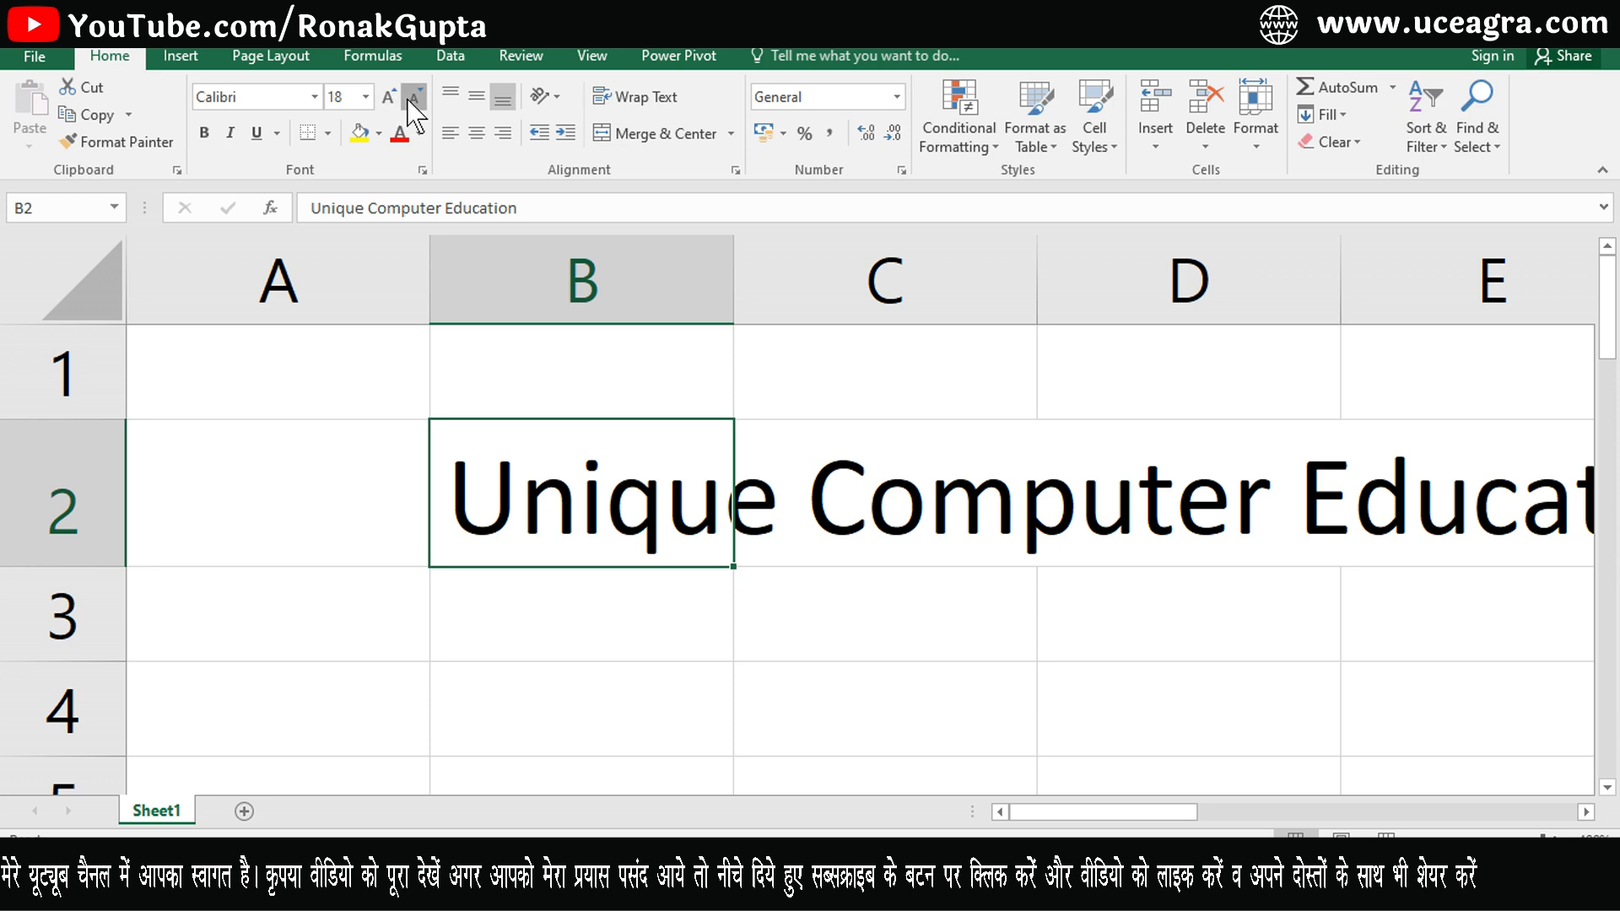
left_click(412, 98)
left_click(412, 98)
left_click(412, 97)
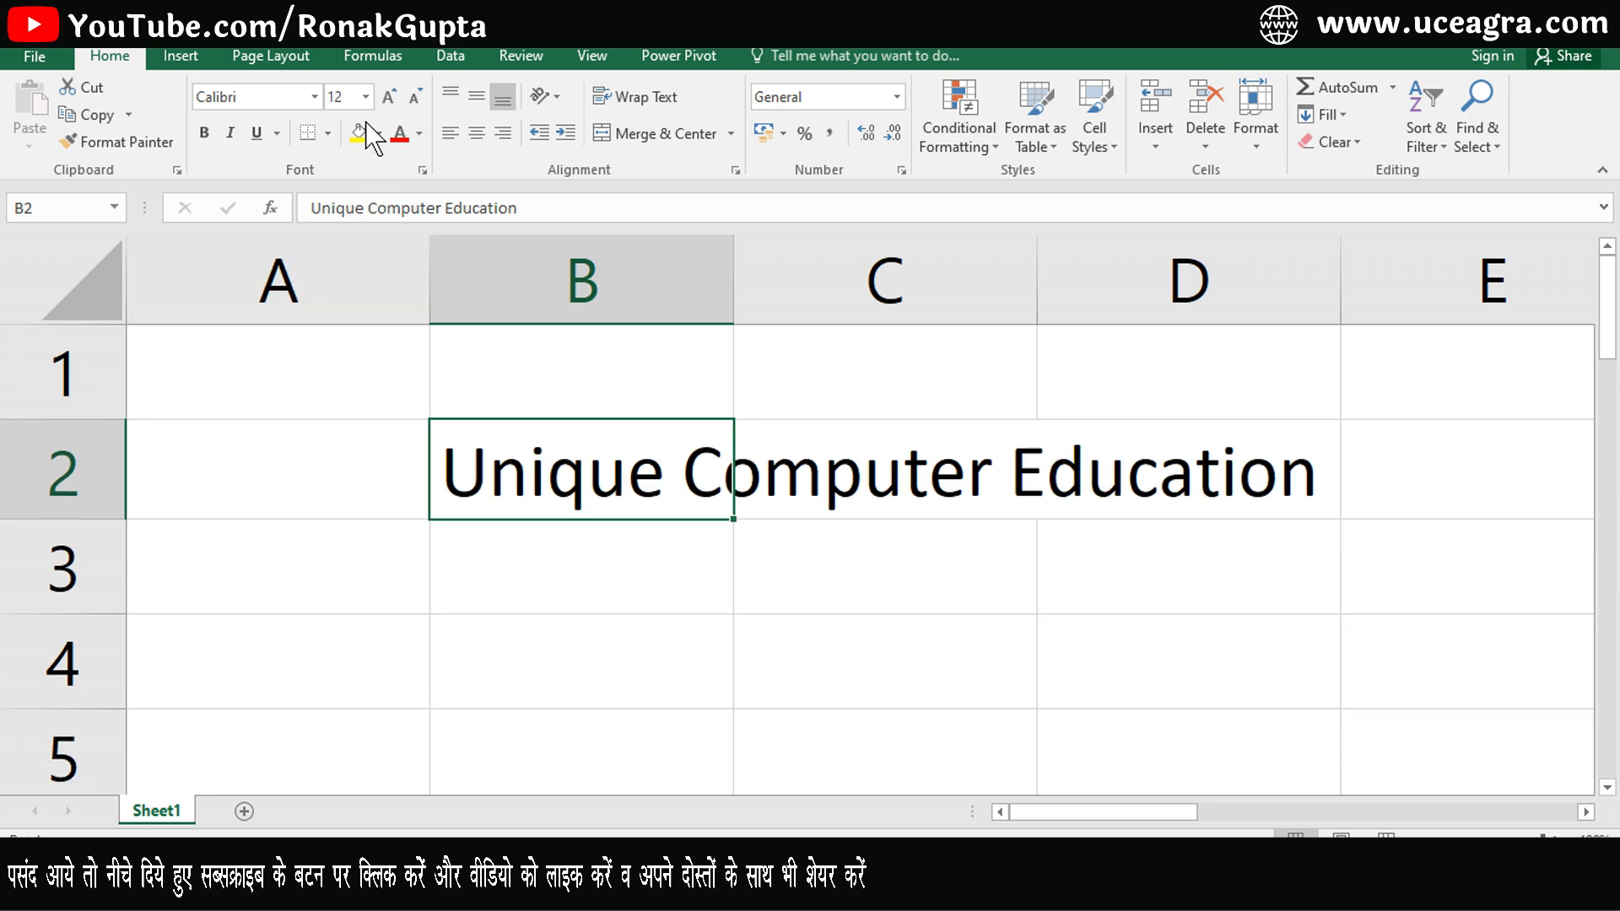
left_click(386, 101)
left_click(385, 101)
left_click(386, 101)
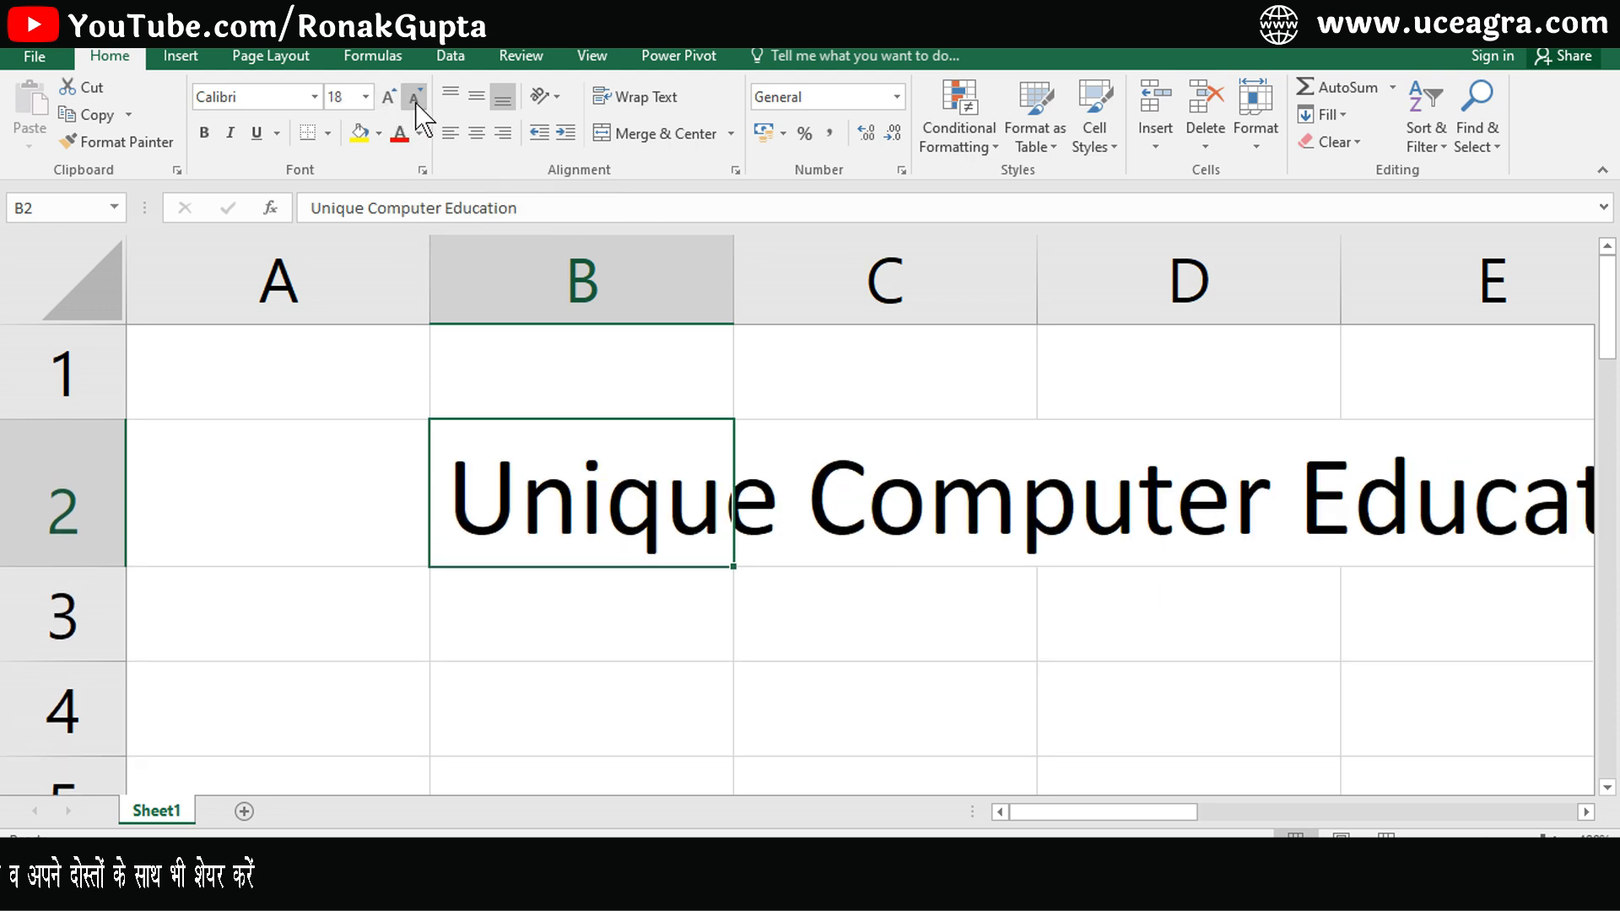
left_click(415, 97)
left_click(415, 97)
left_click(415, 97)
left_click(415, 97)
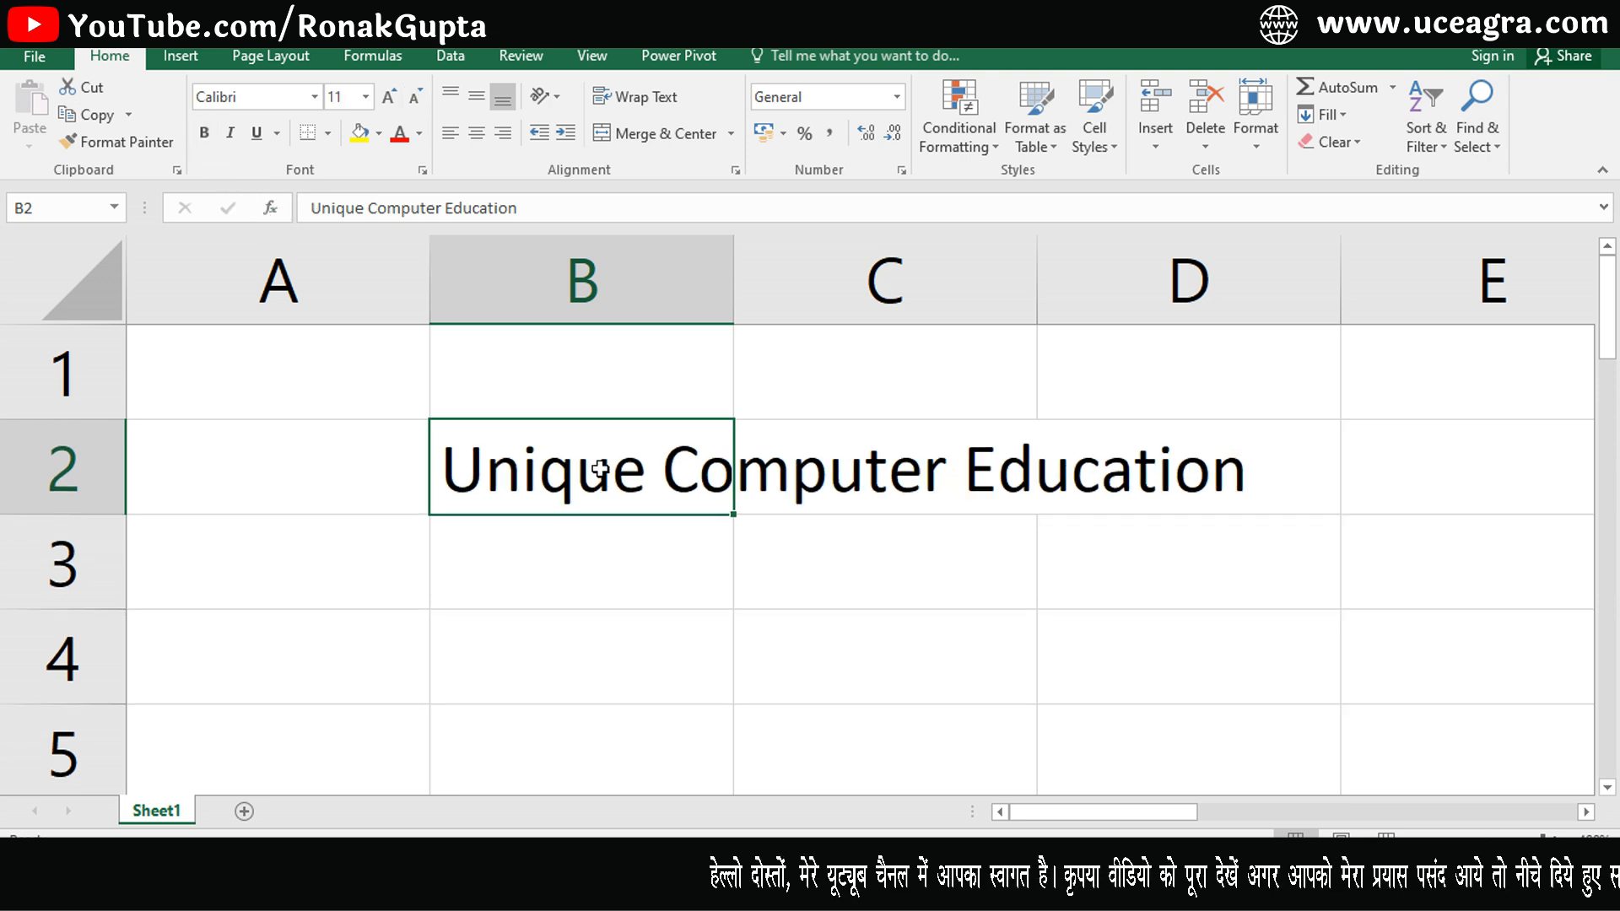
- Edit B2 and select parts of its text, including the word Unique, then leave the cell
key("F2")
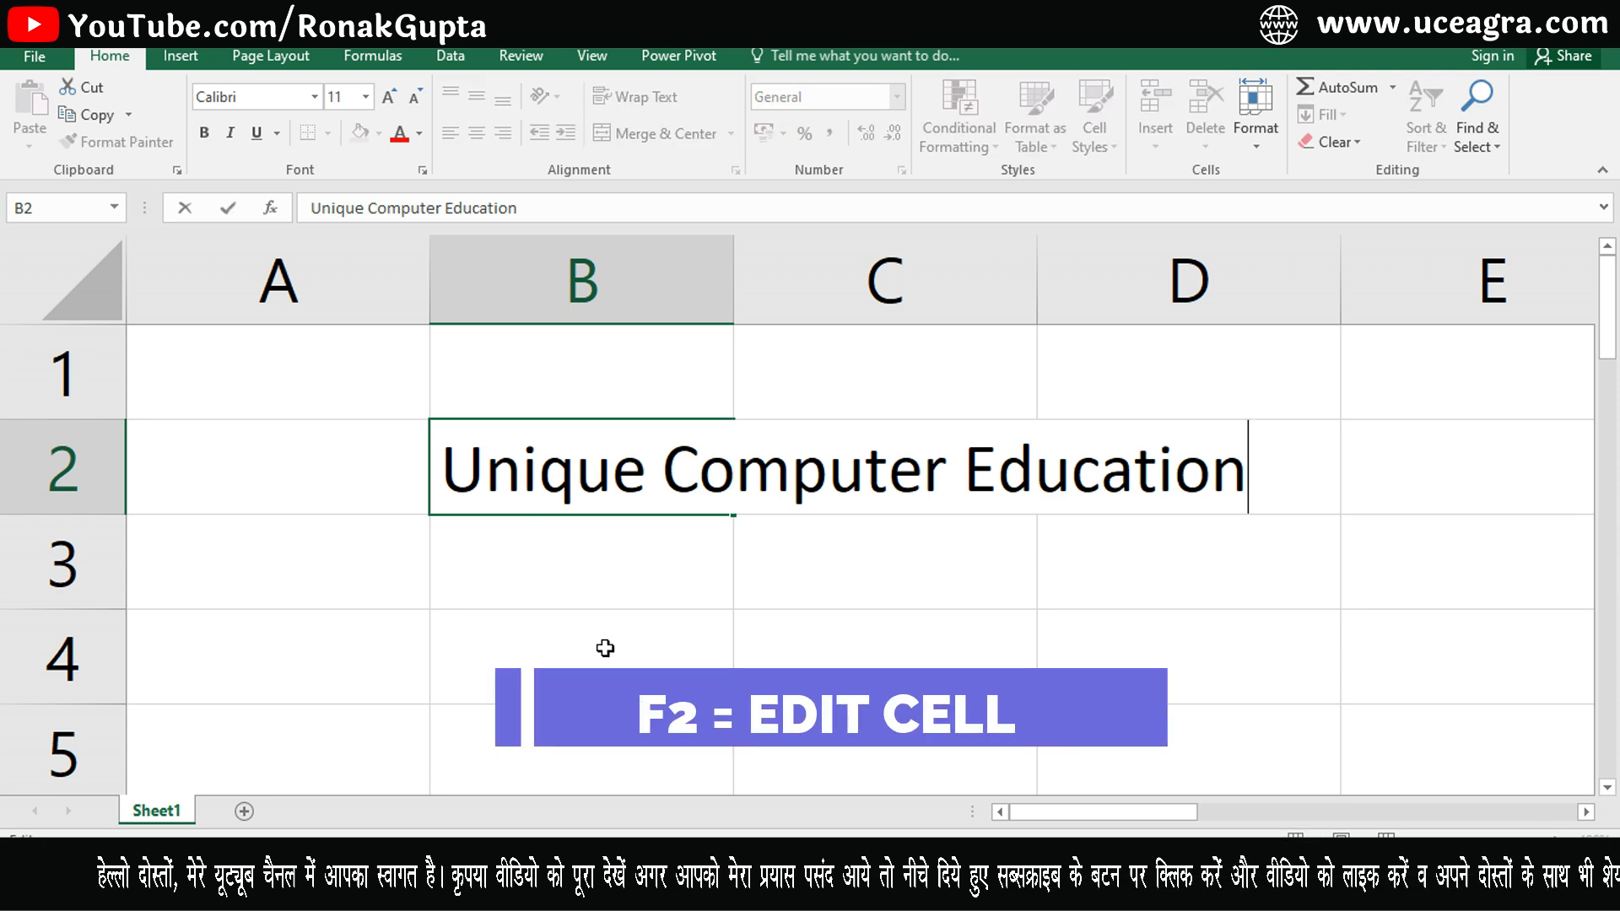
key("Left")
key("Left")
key("Left")
key("Left")
key("Left")
key("Left")
key("Left")
key("Left")
key("Left")
key("Left")
key("shift+Left")
key("shift+Left")
key("shift+Left")
key("shift+Left")
key("shift+Left")
key("shift+Left")
key("shift+Left")
key("shift+Left")
left_click_drag(641, 477, 435, 485)
left_click(553, 582)
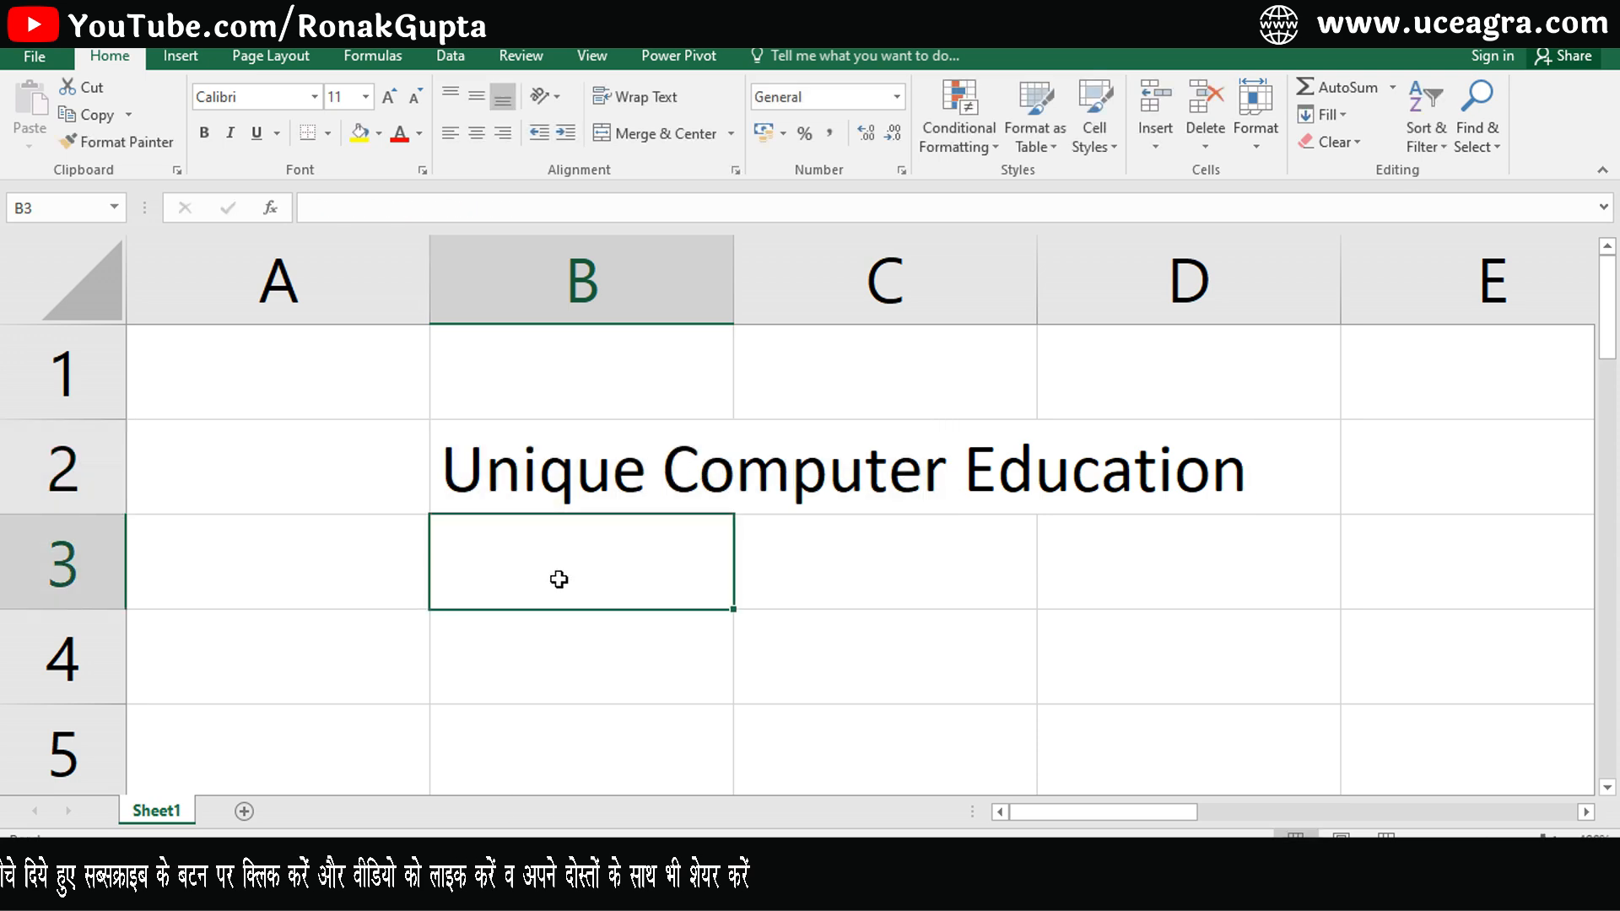
- Check cells B2, C2 and D2 in edit mode to see which cell holds the text
left_click(700, 459)
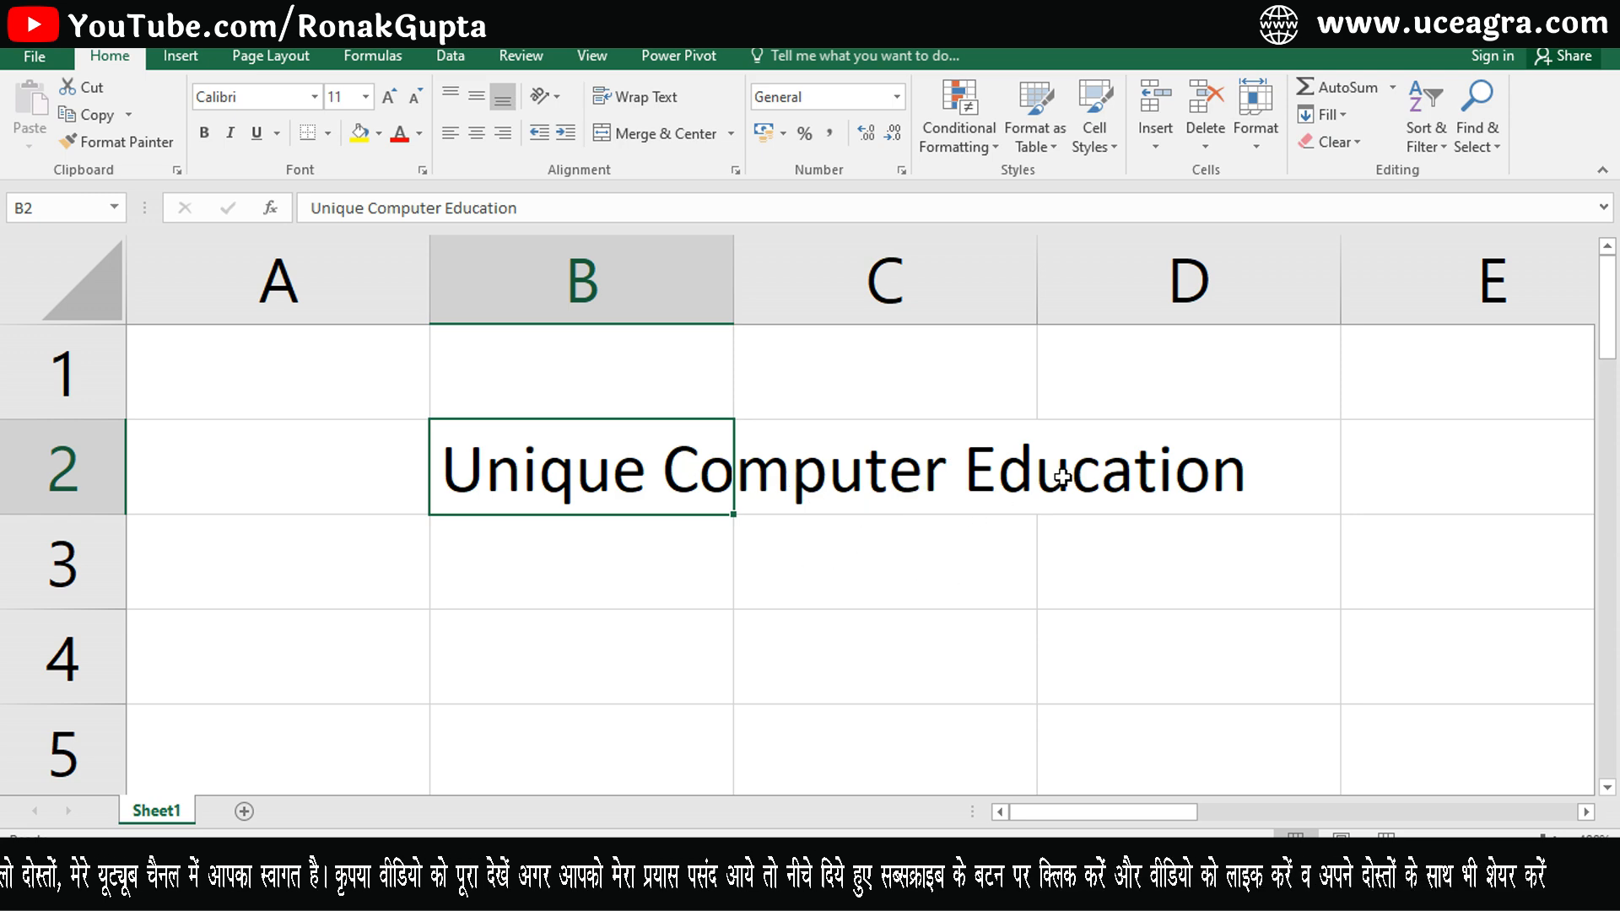
left_click(907, 474)
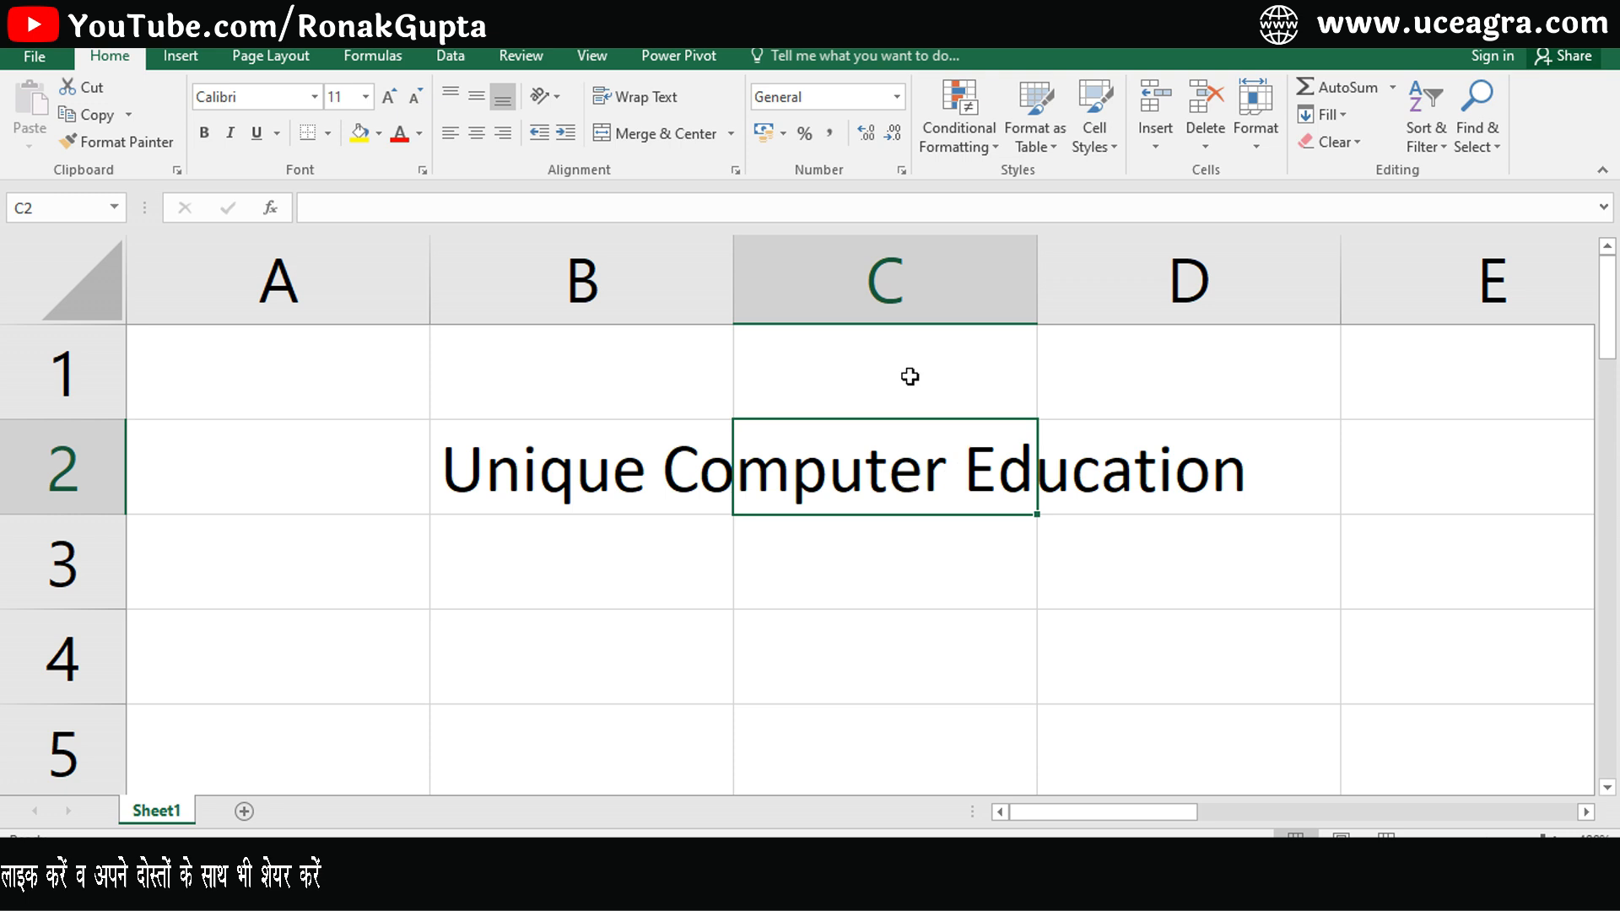
key("F2")
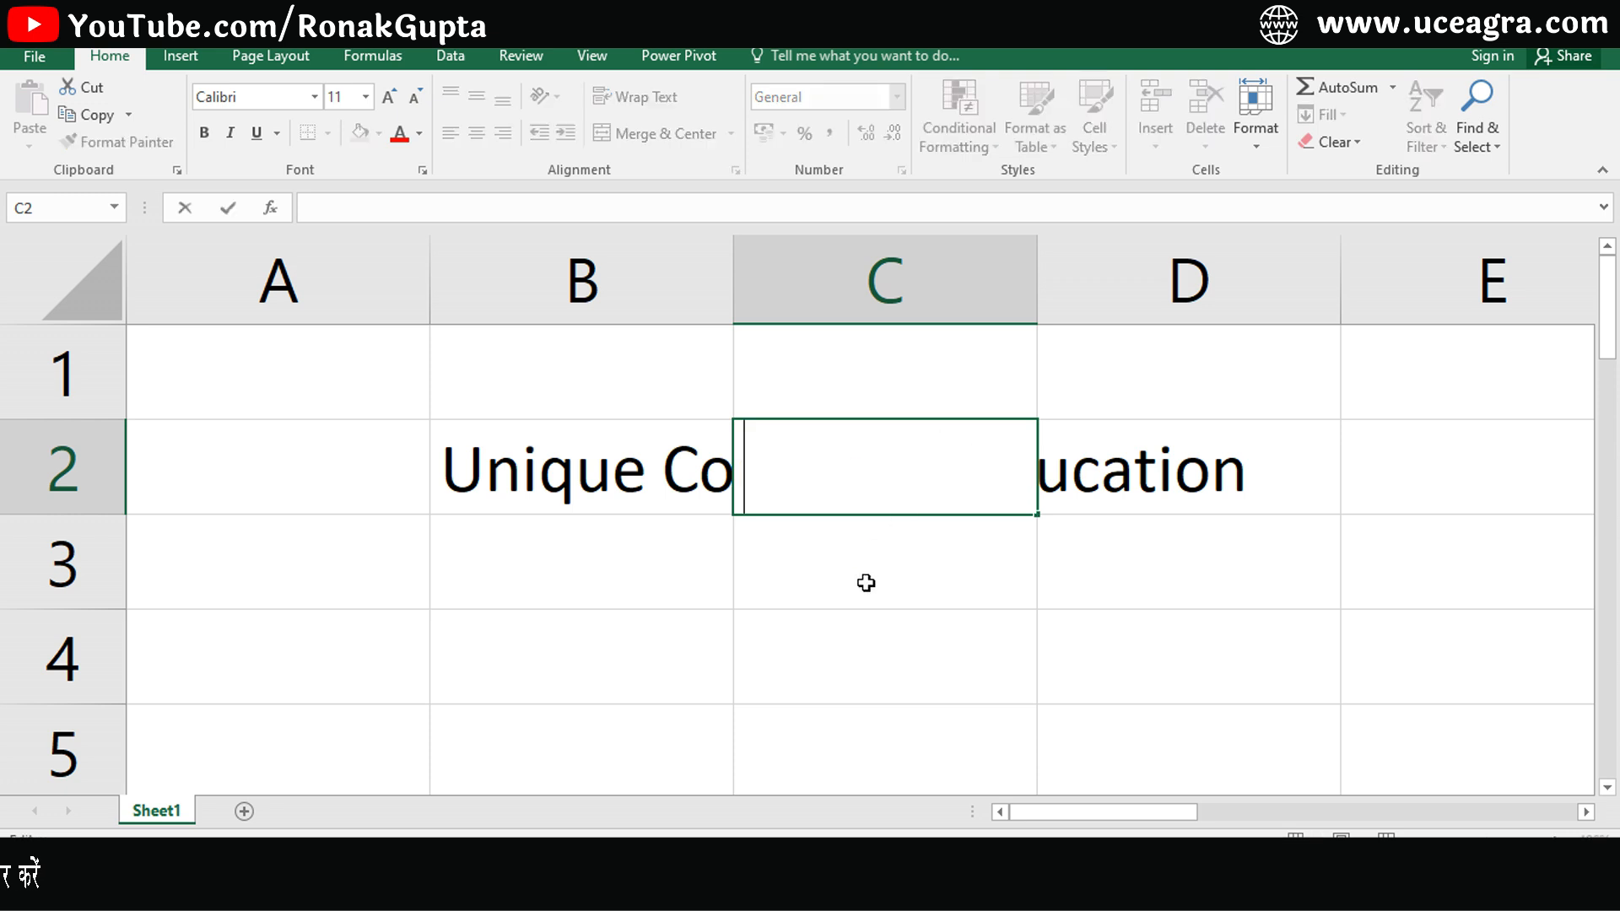
key("Escape")
left_click(1135, 480)
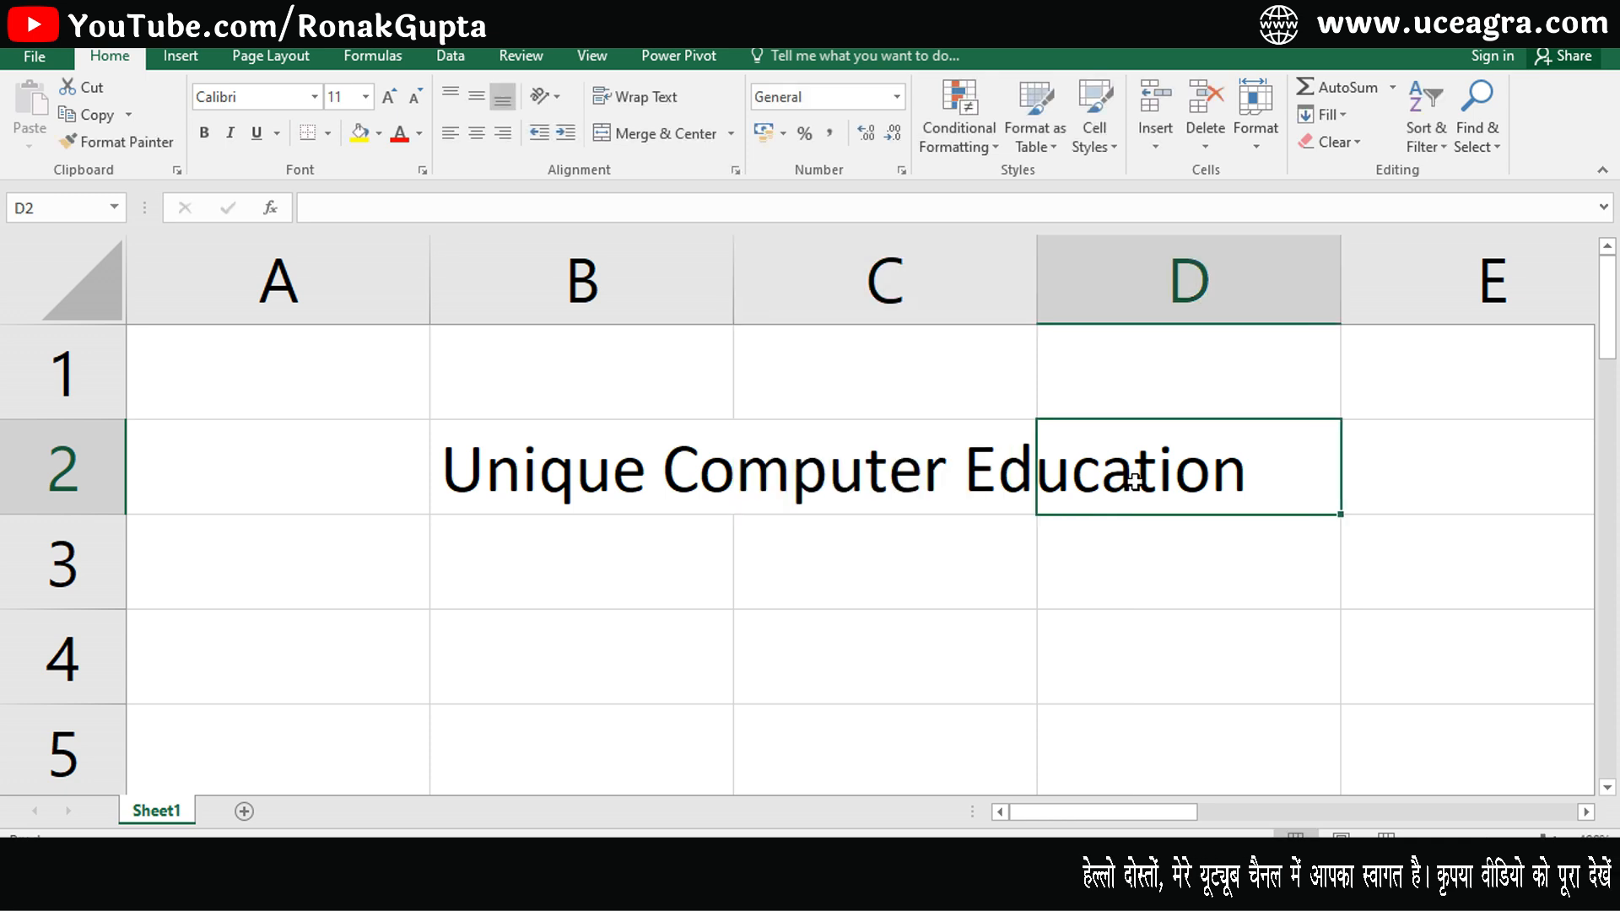
key("F2")
key("Escape")
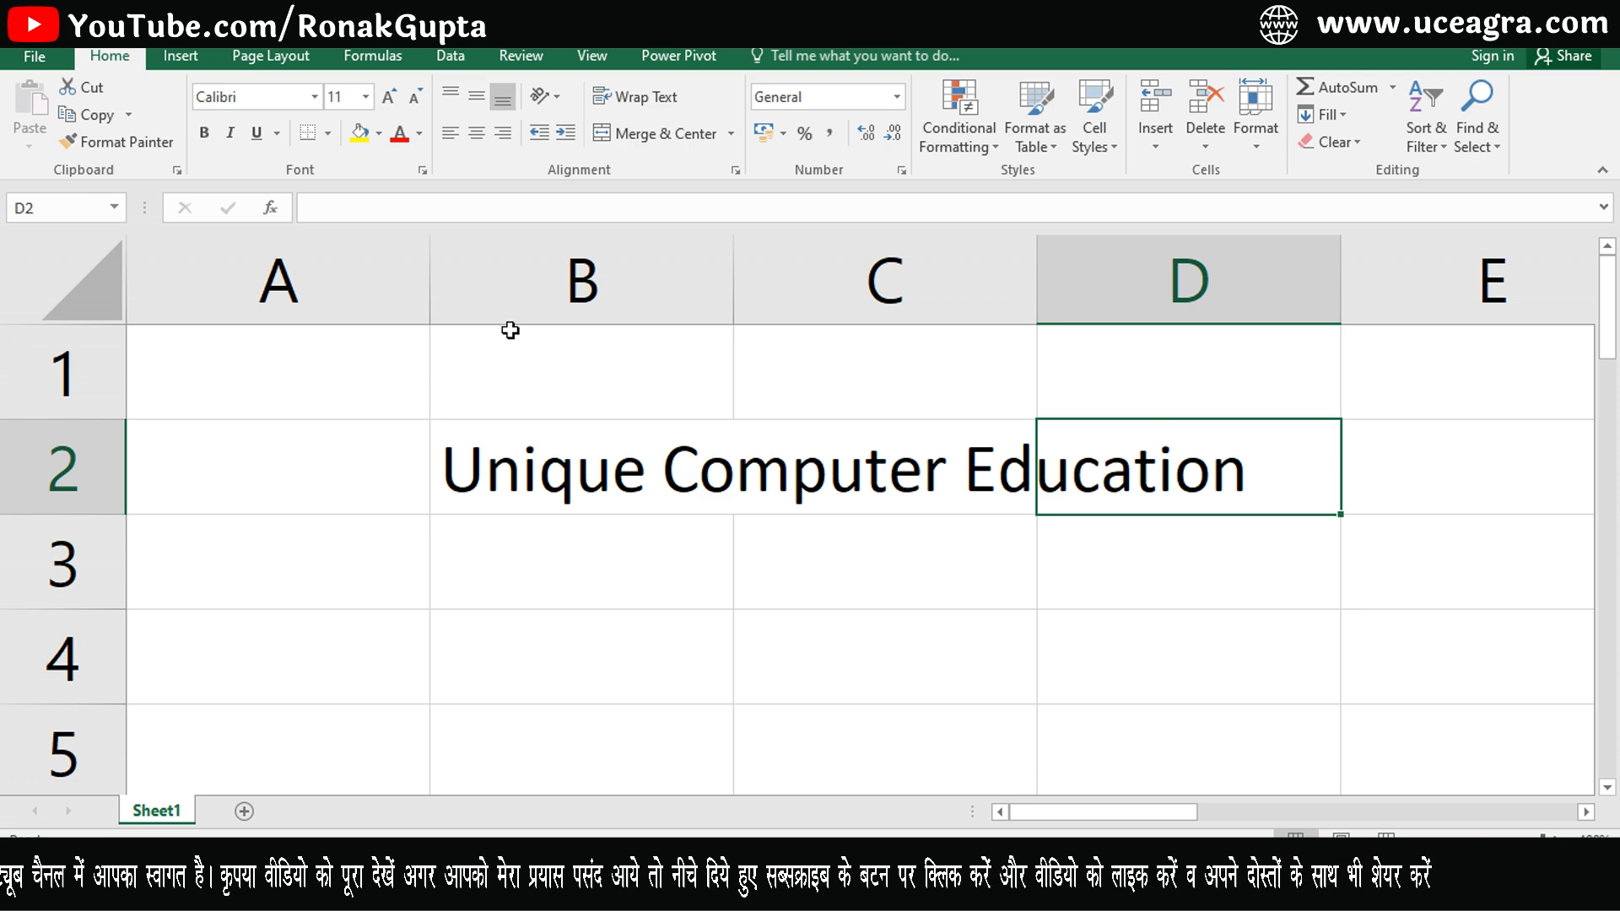
left_click(675, 480)
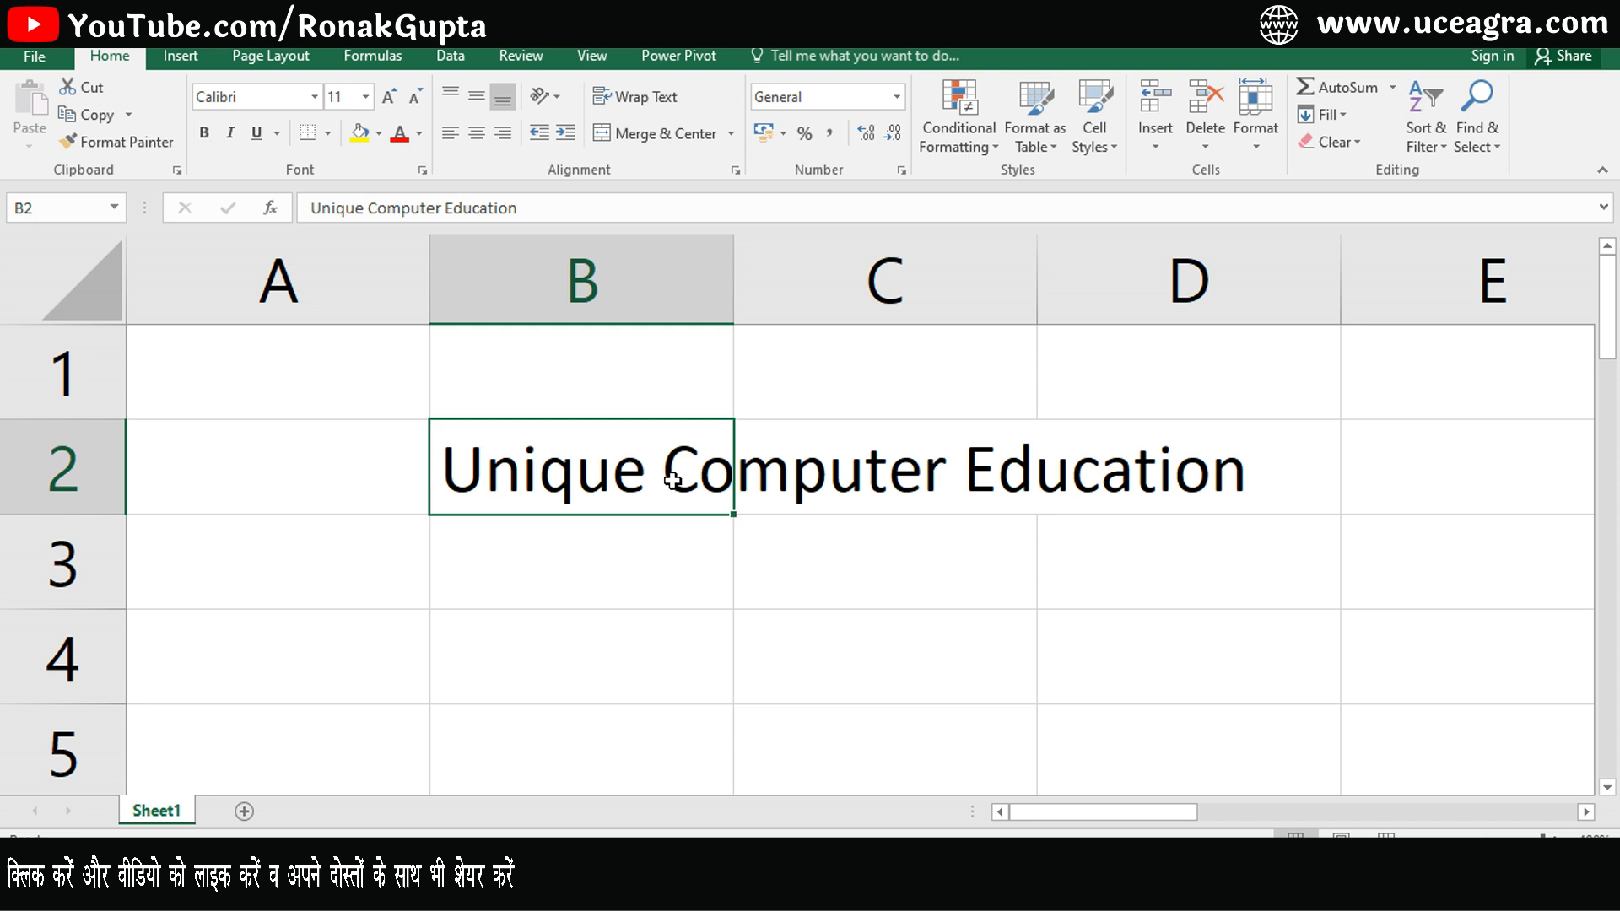
left_click(881, 470)
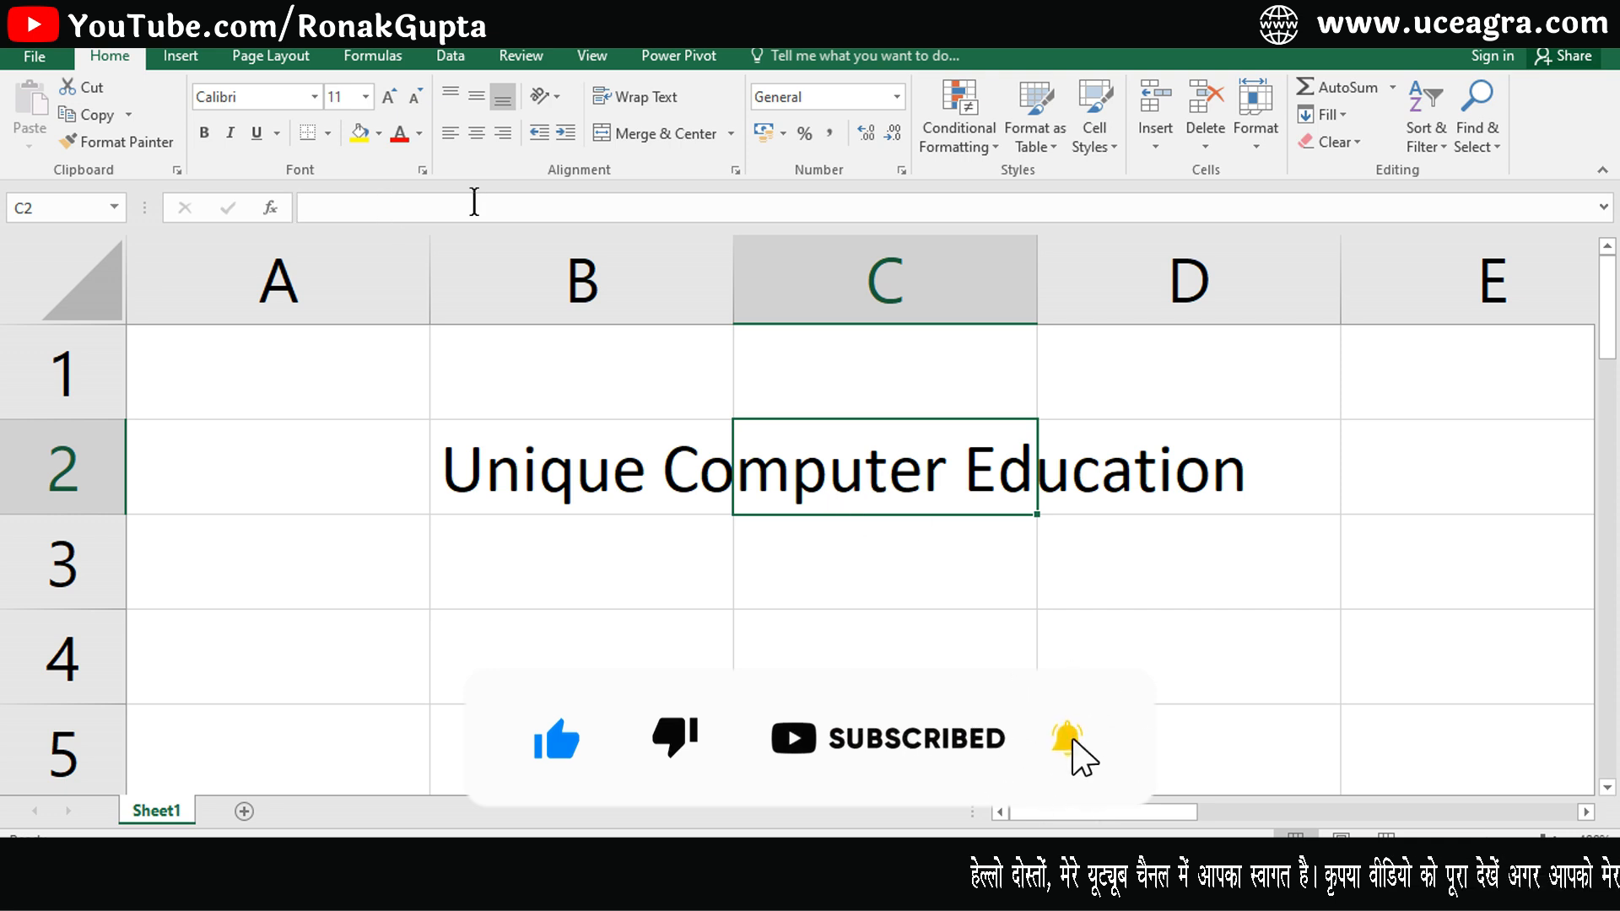
key("Right")
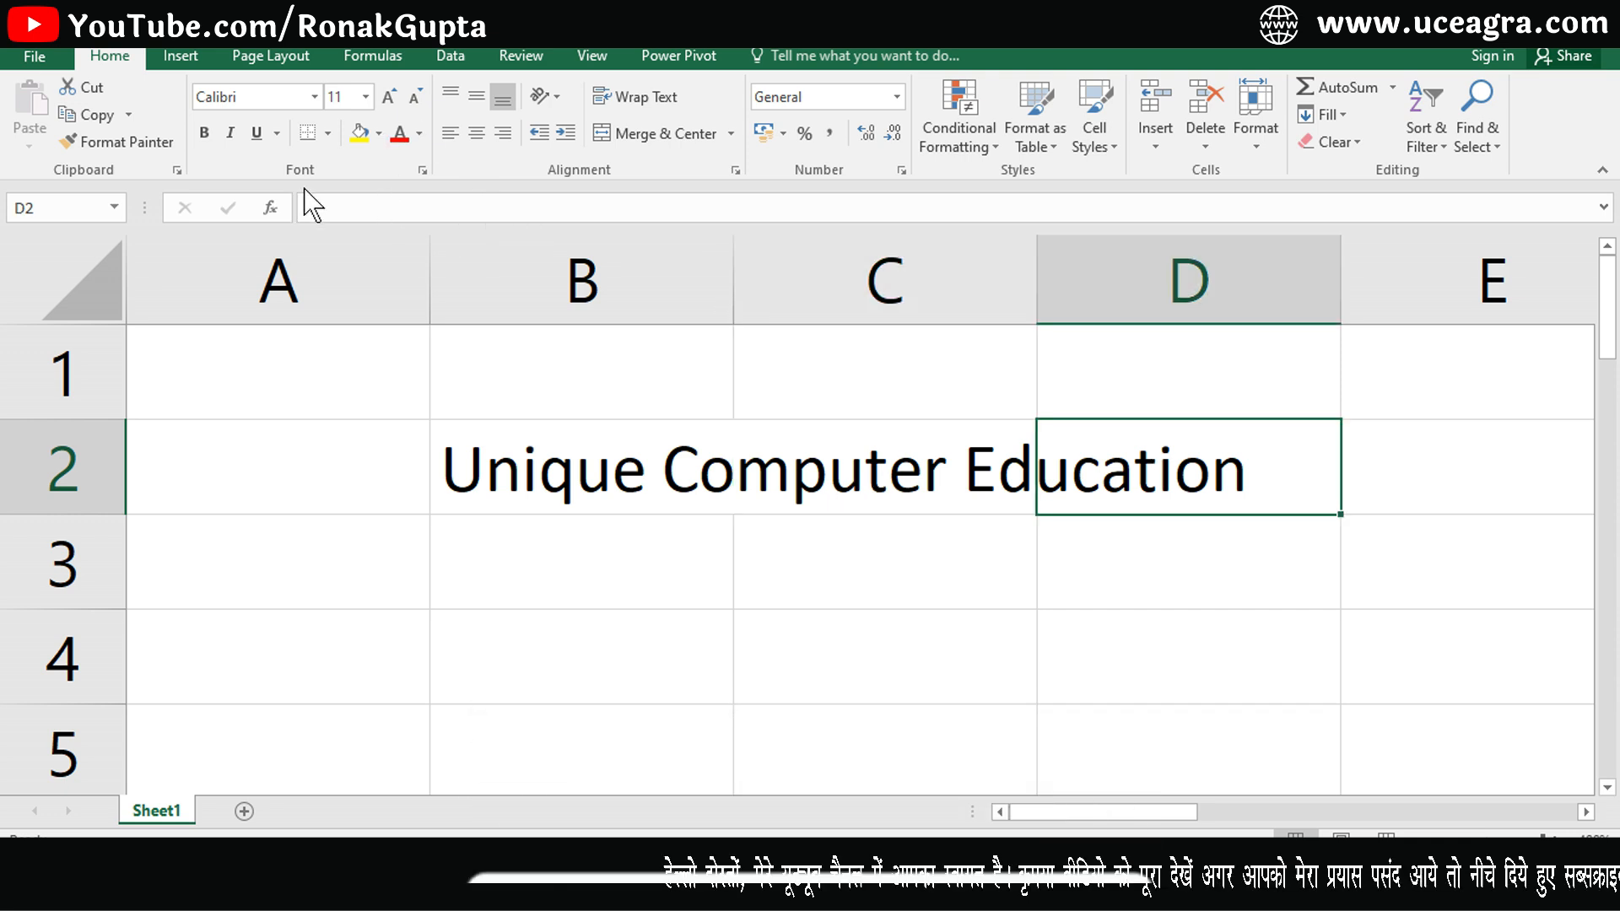
left_click(571, 463)
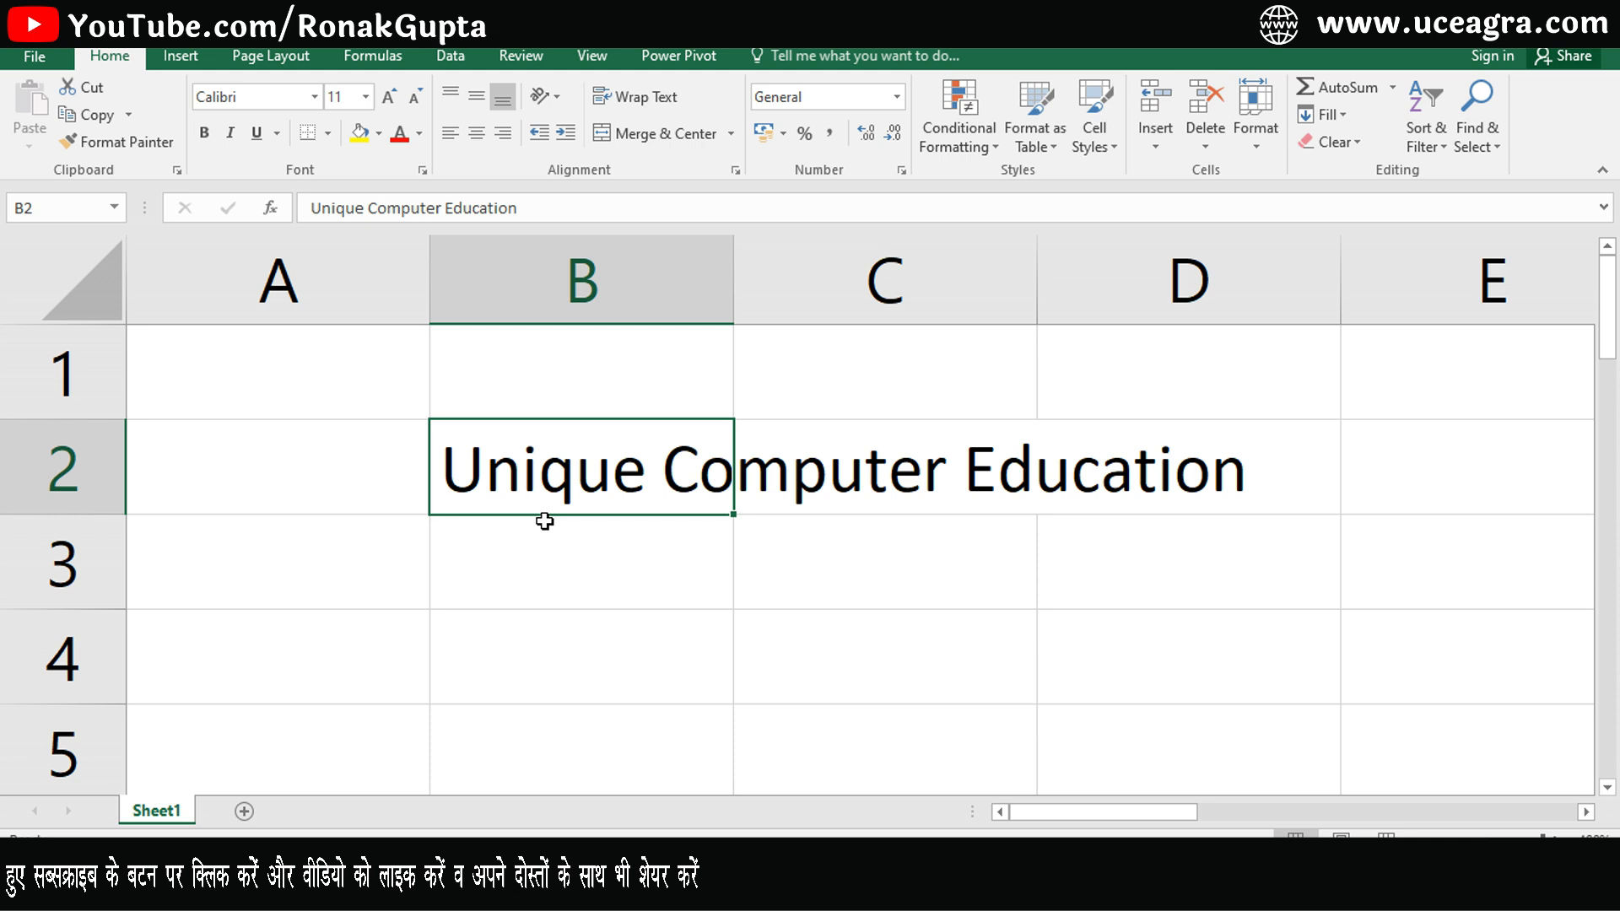
- Make only the word Computer in cell B2 bold
key("F2")
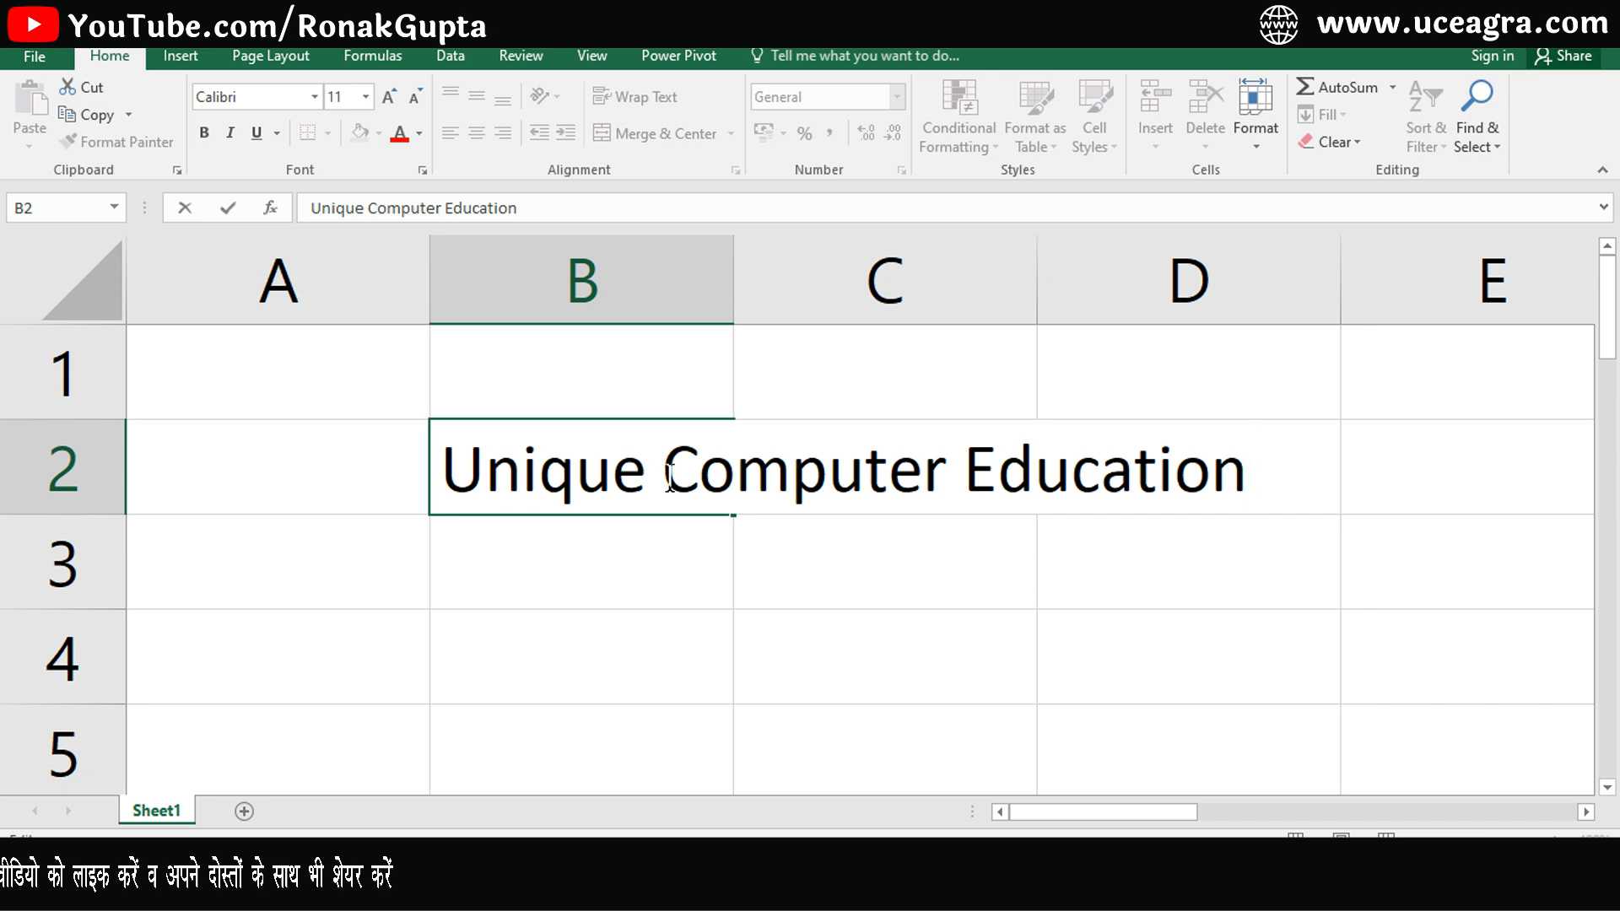
left_click_drag(669, 477, 885, 487)
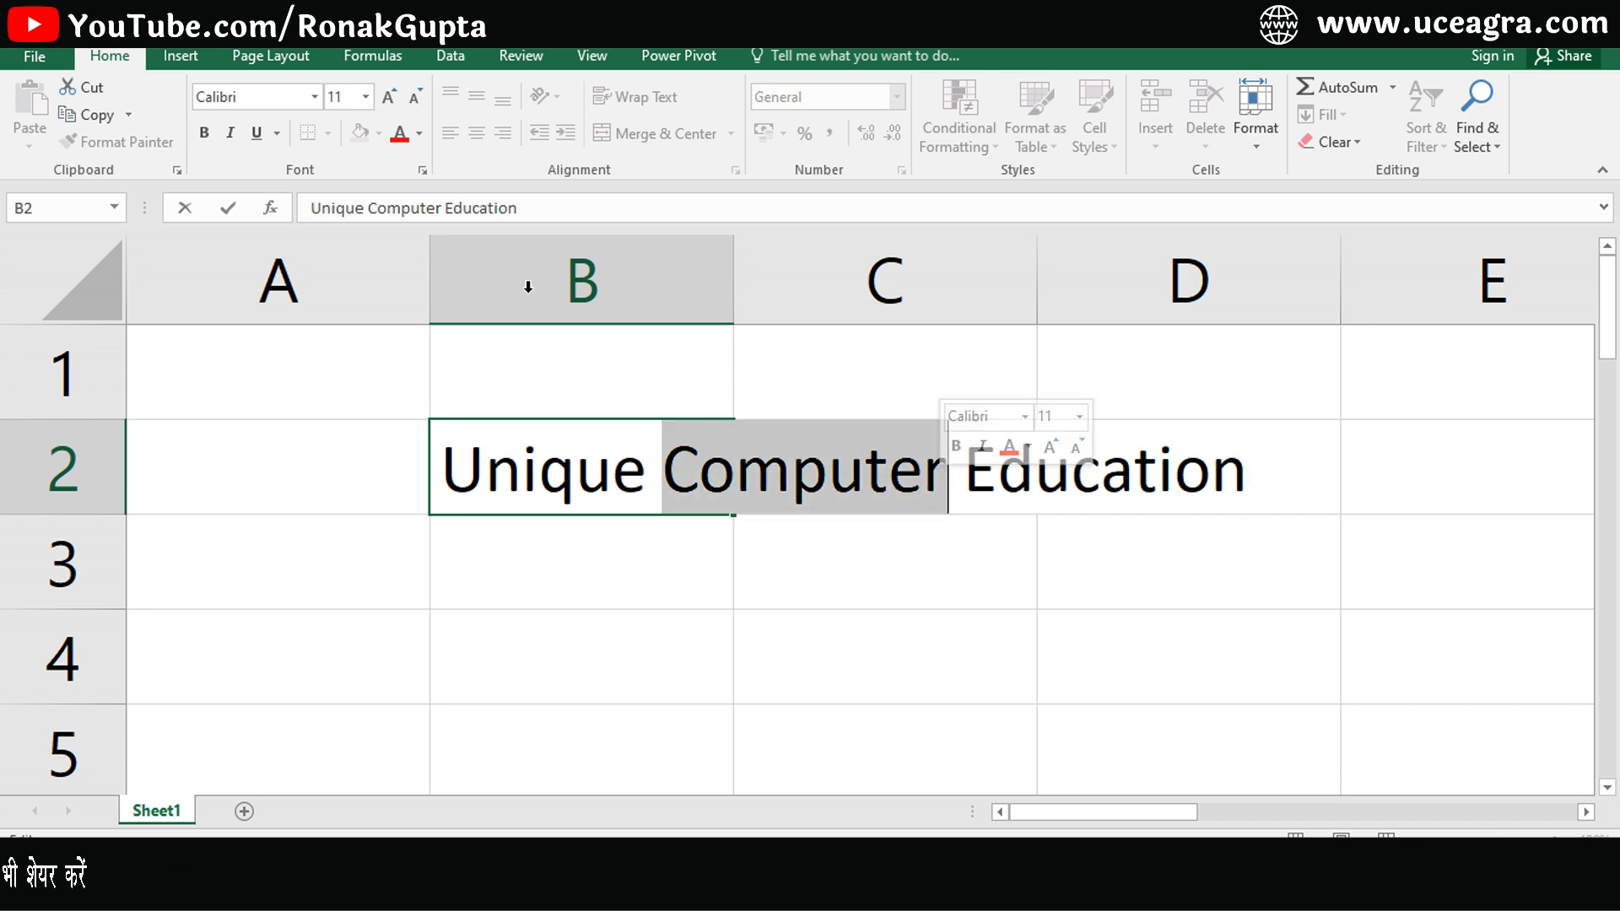
left_click(203, 132)
left_click(716, 633)
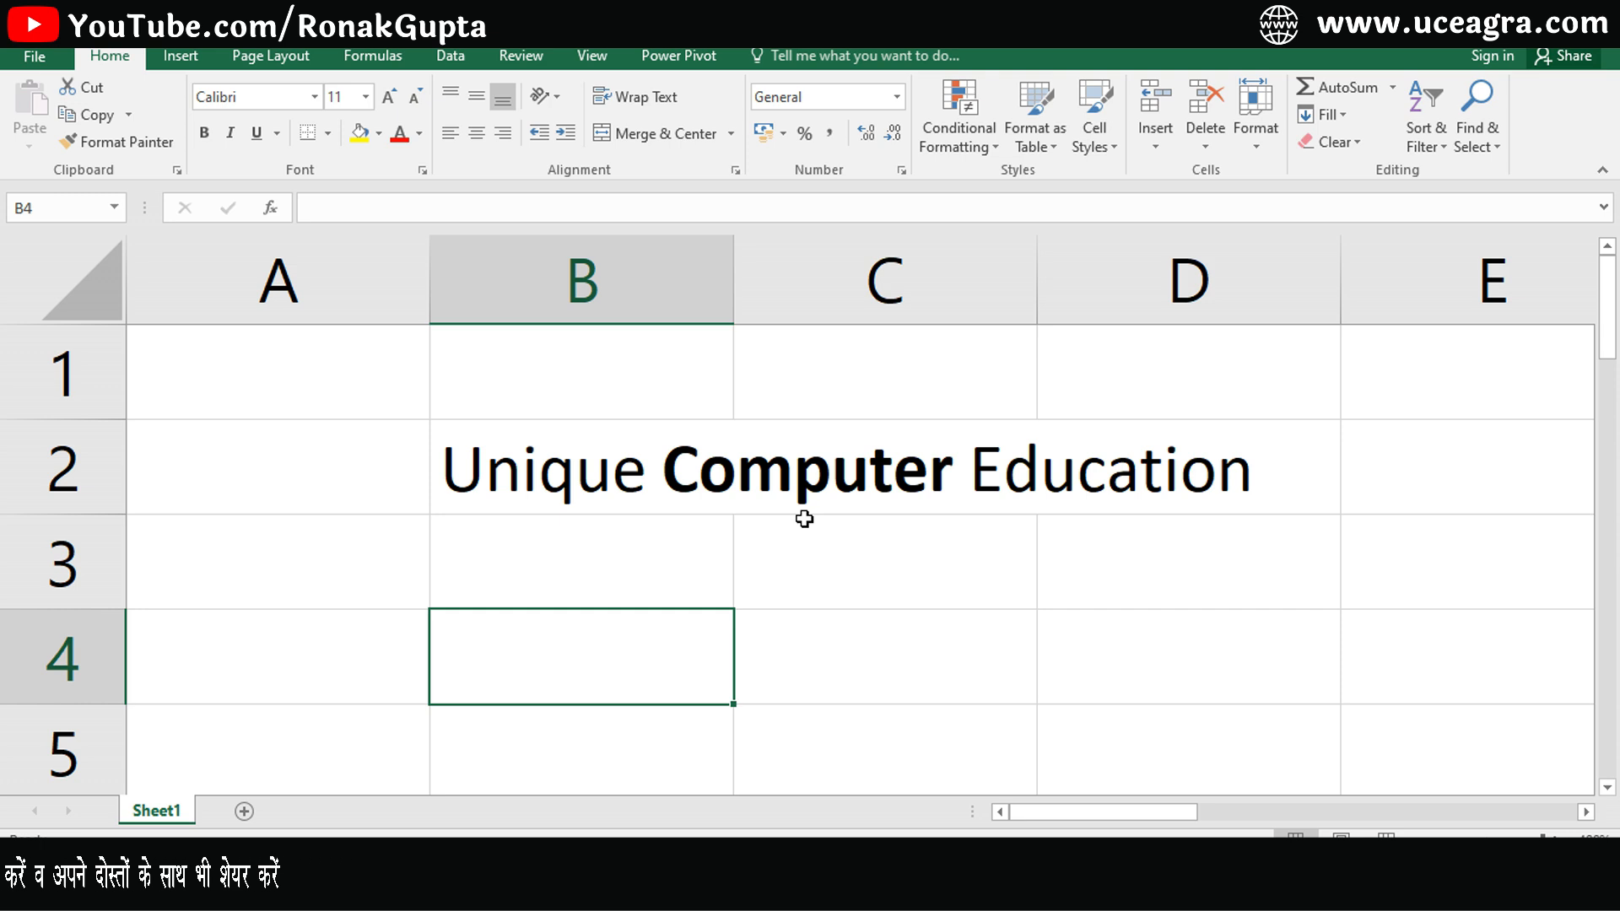
- Make only the word Unique in cell B2 italic
left_click(614, 477)
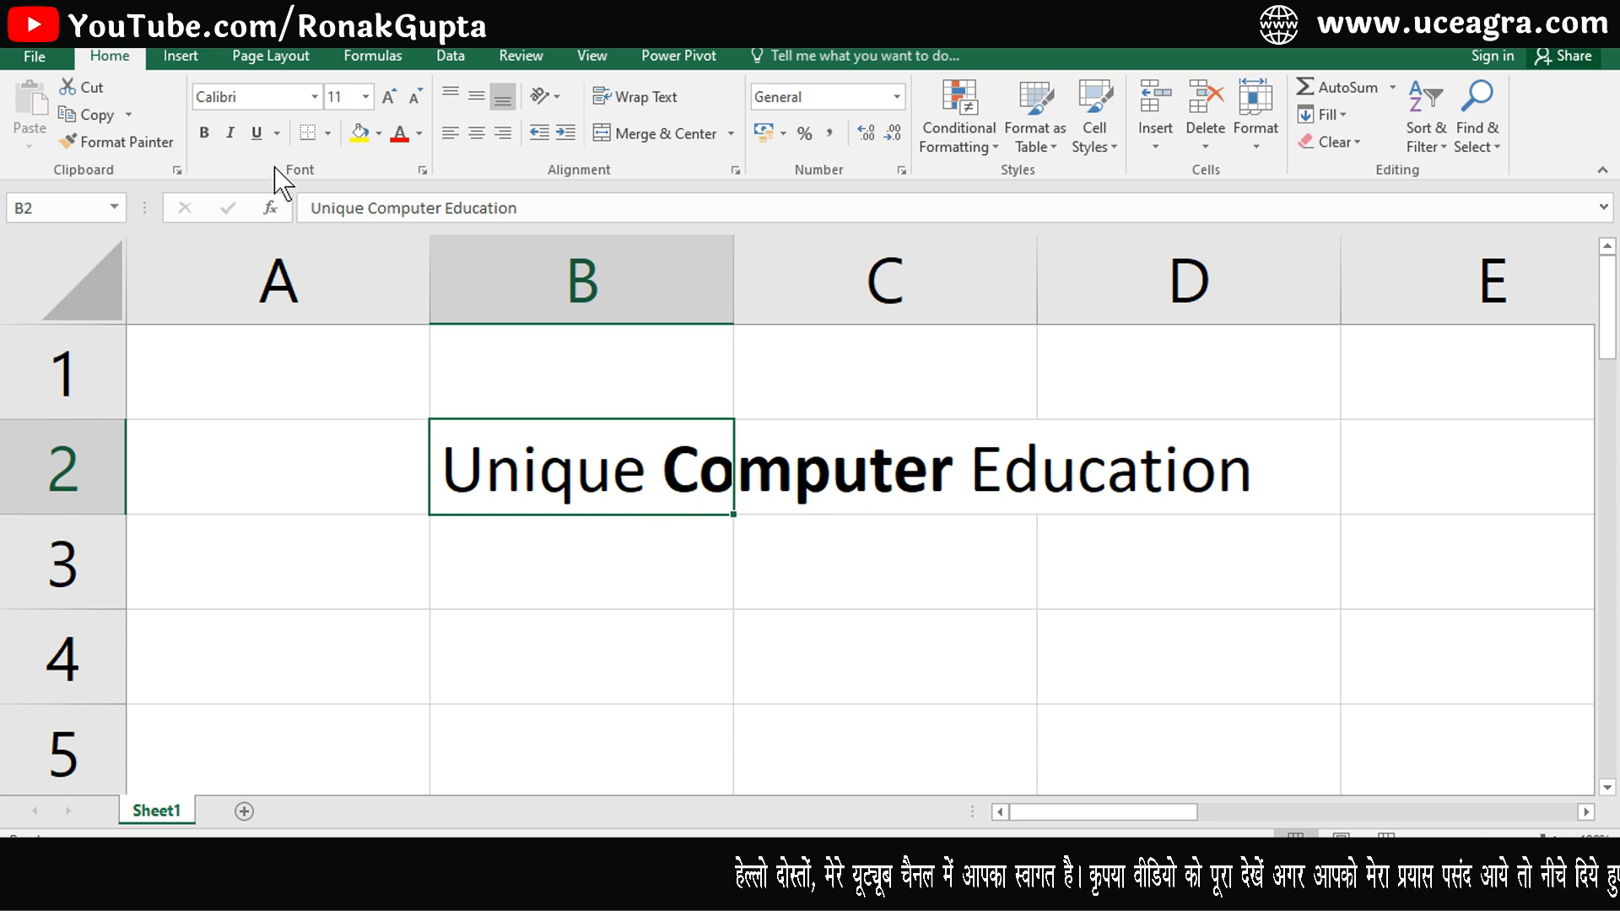
double_click(535, 477)
left_click_drag(646, 478, 440, 481)
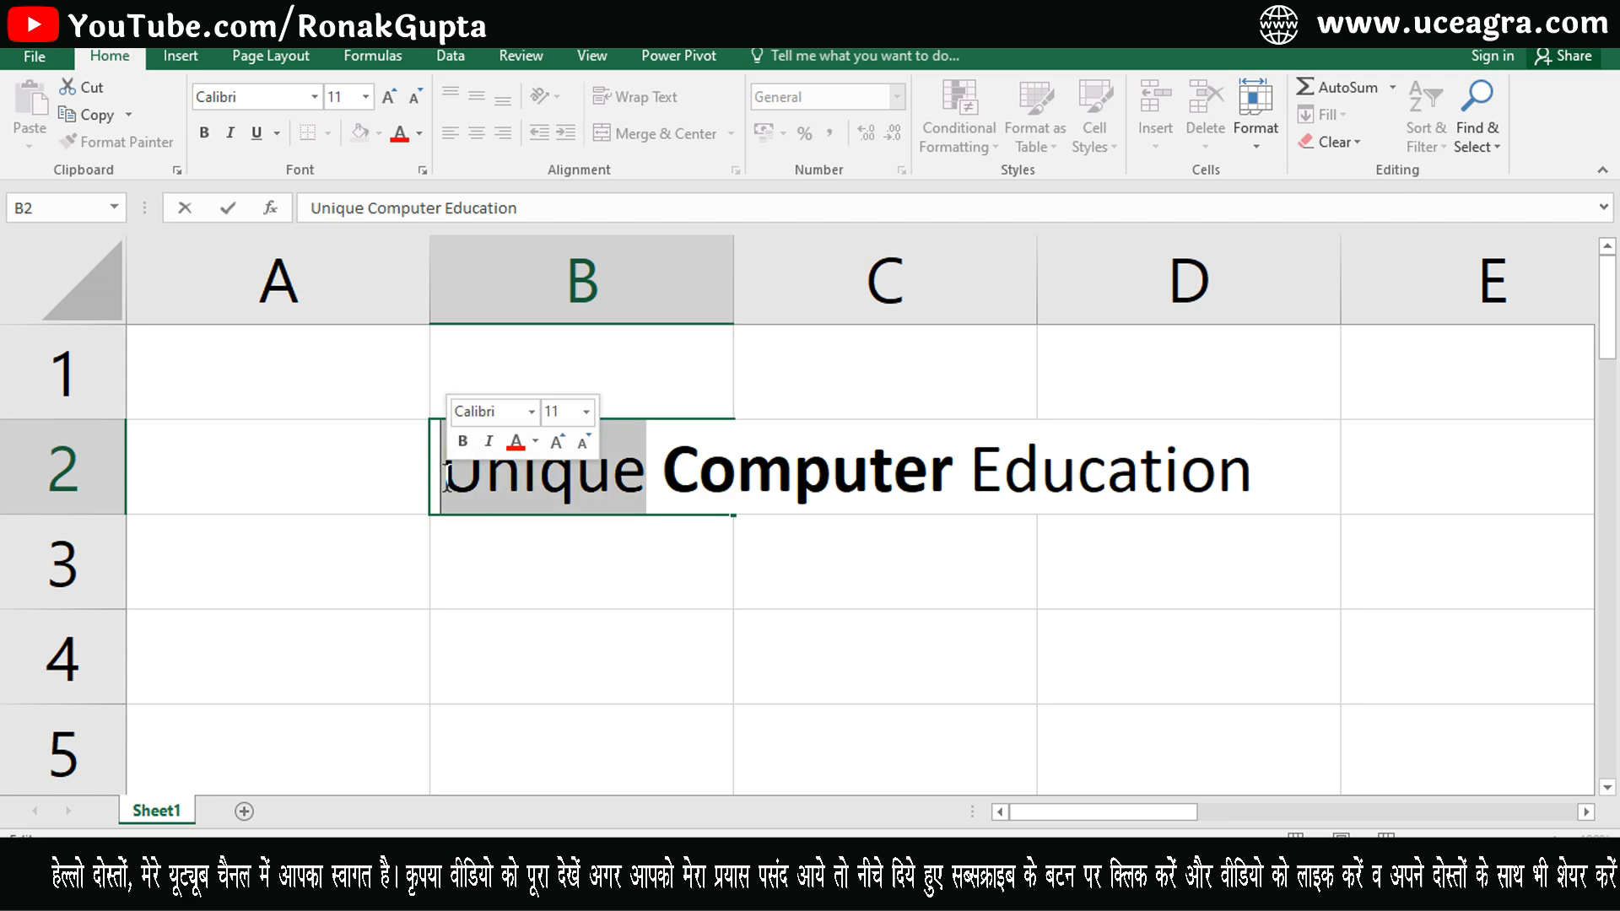
left_click(231, 135)
left_click(634, 571)
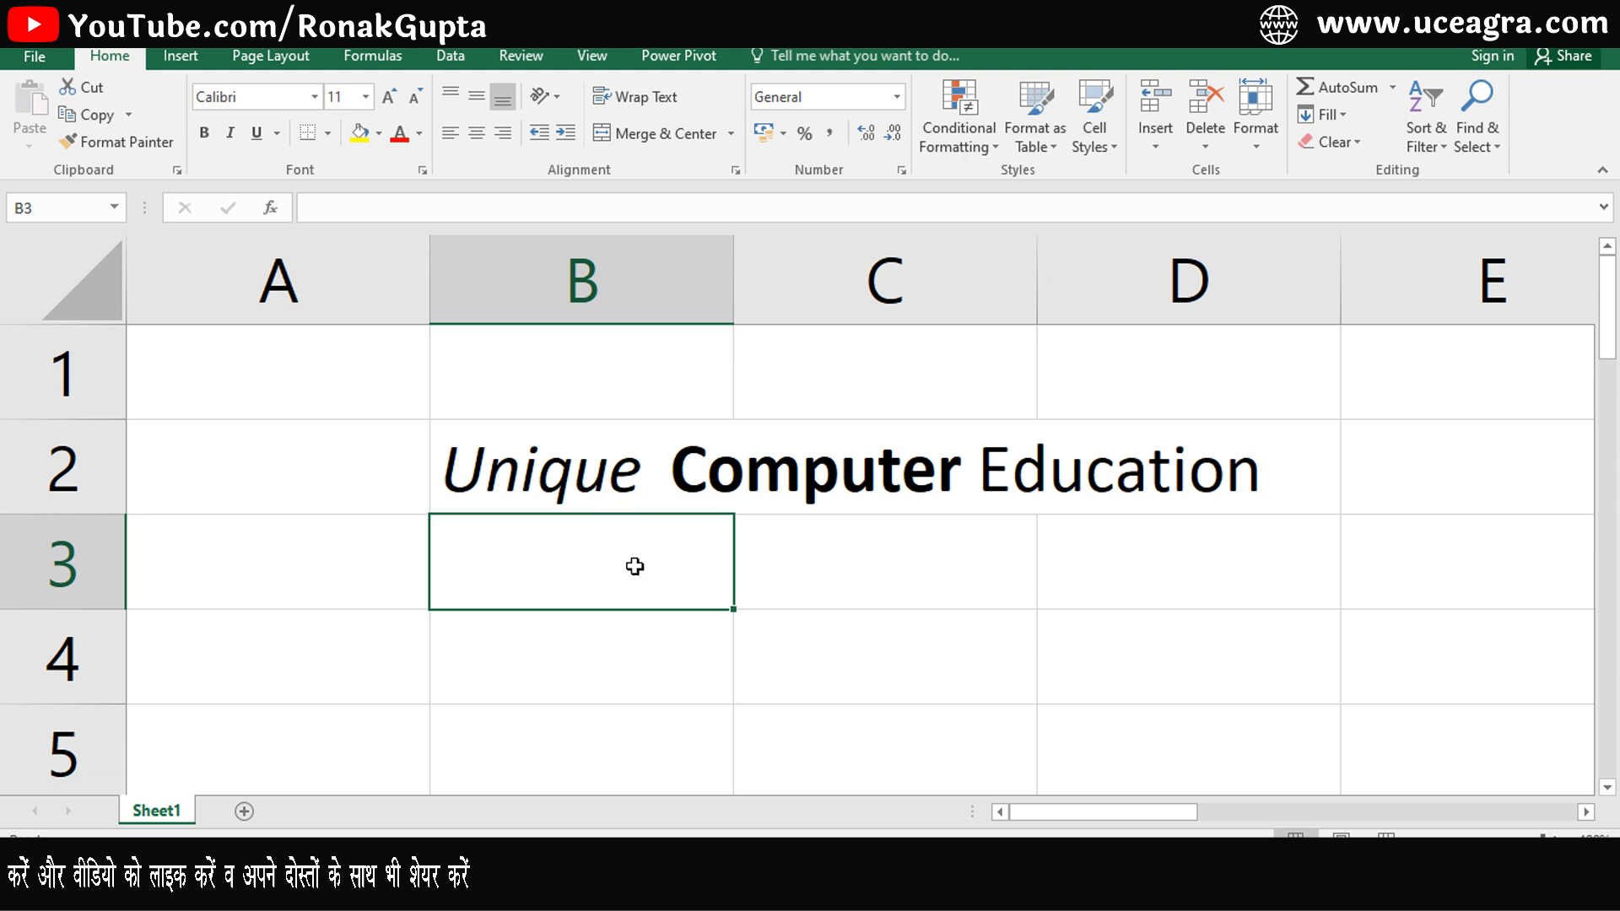
left_click(596, 470)
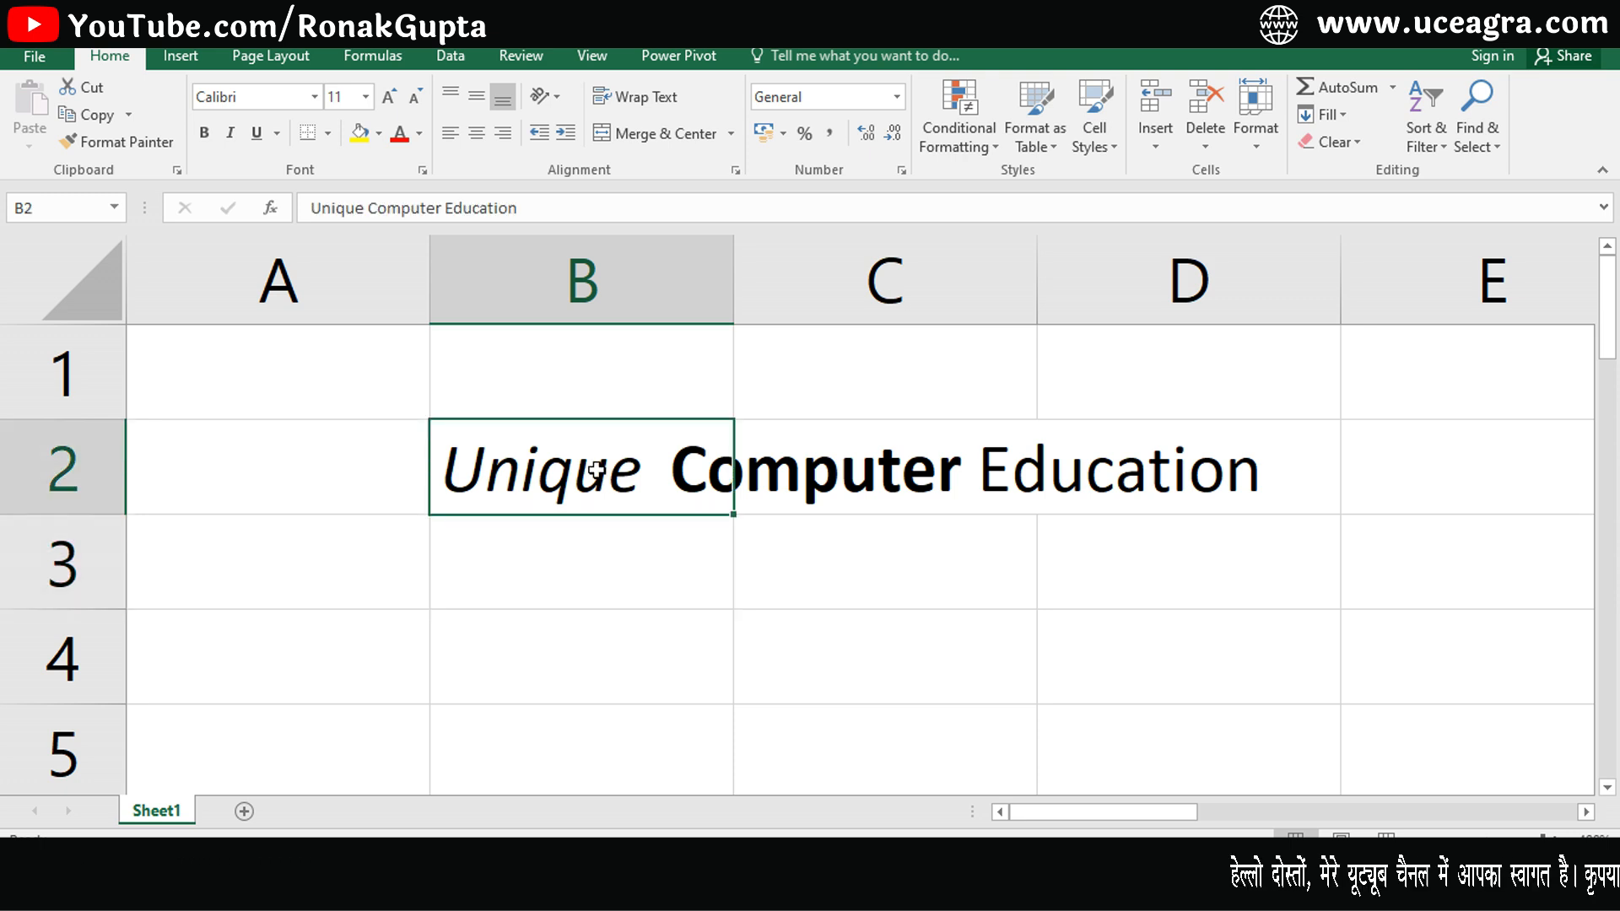
- Apply a double underline to only the word Education in cell B2
left_click(276, 133)
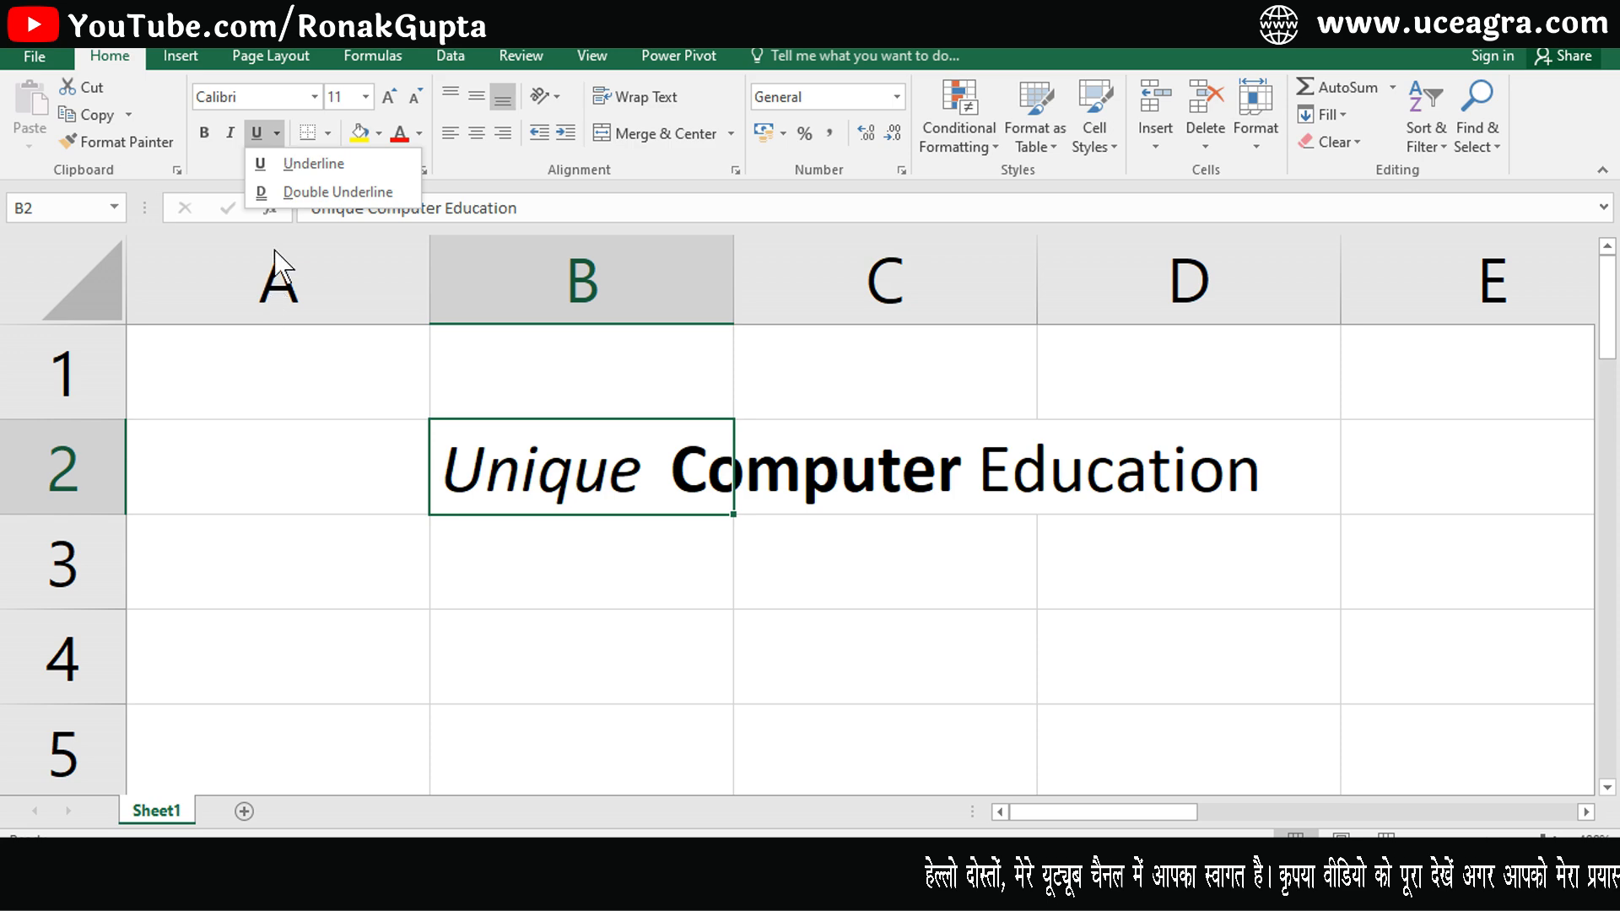
left_click(337, 419)
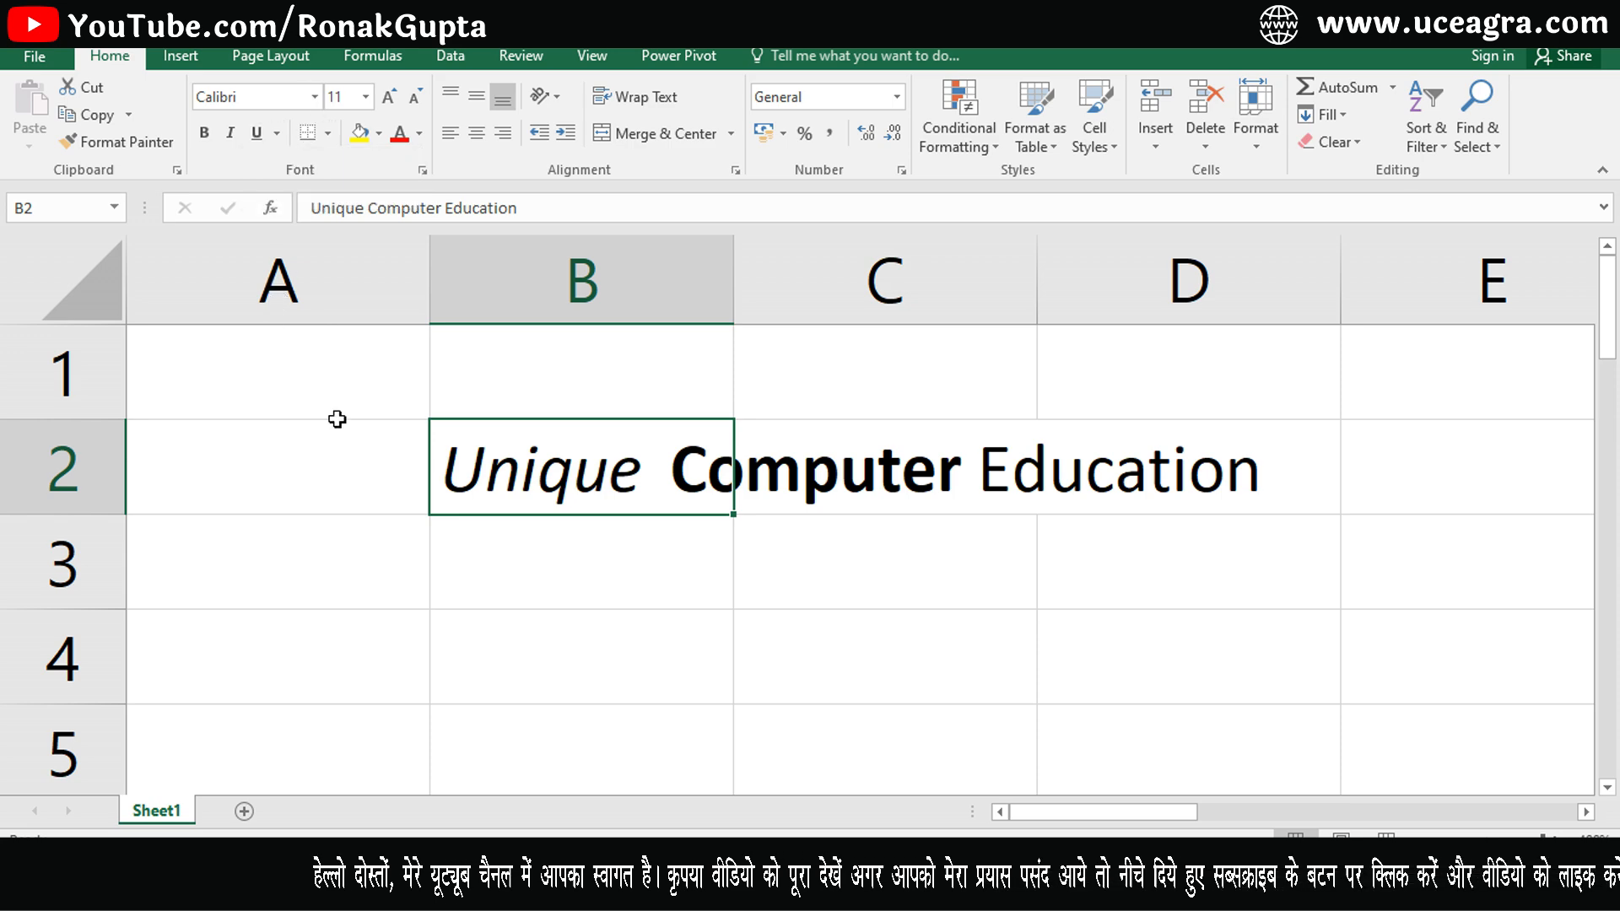
key("F2")
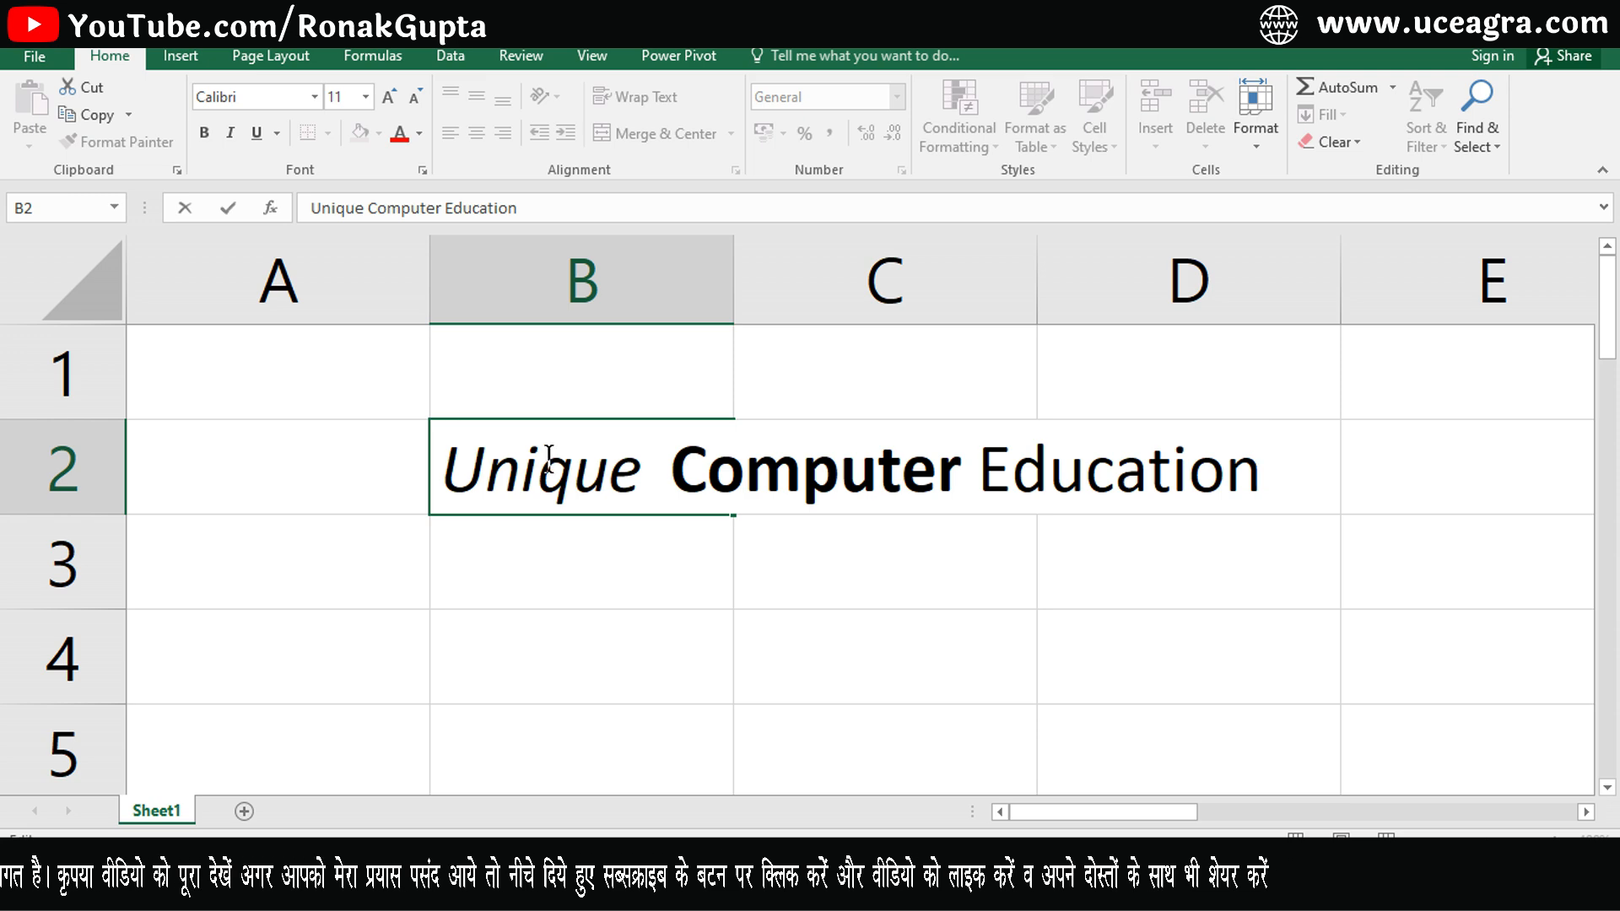
key("shift+Left")
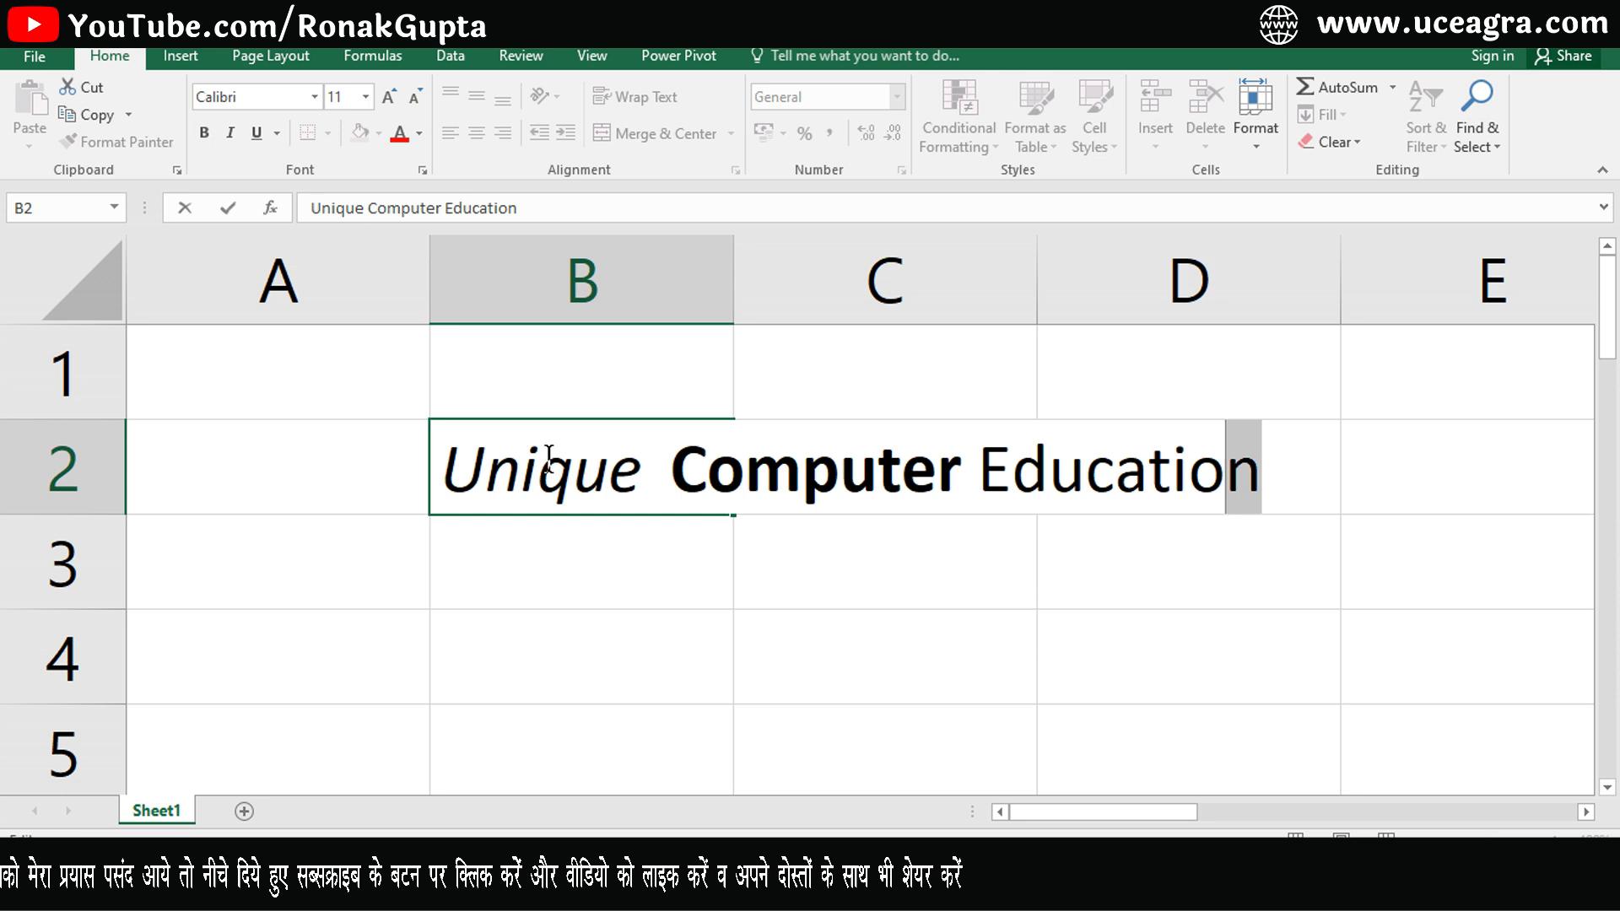
key("ctrl+shift+Left")
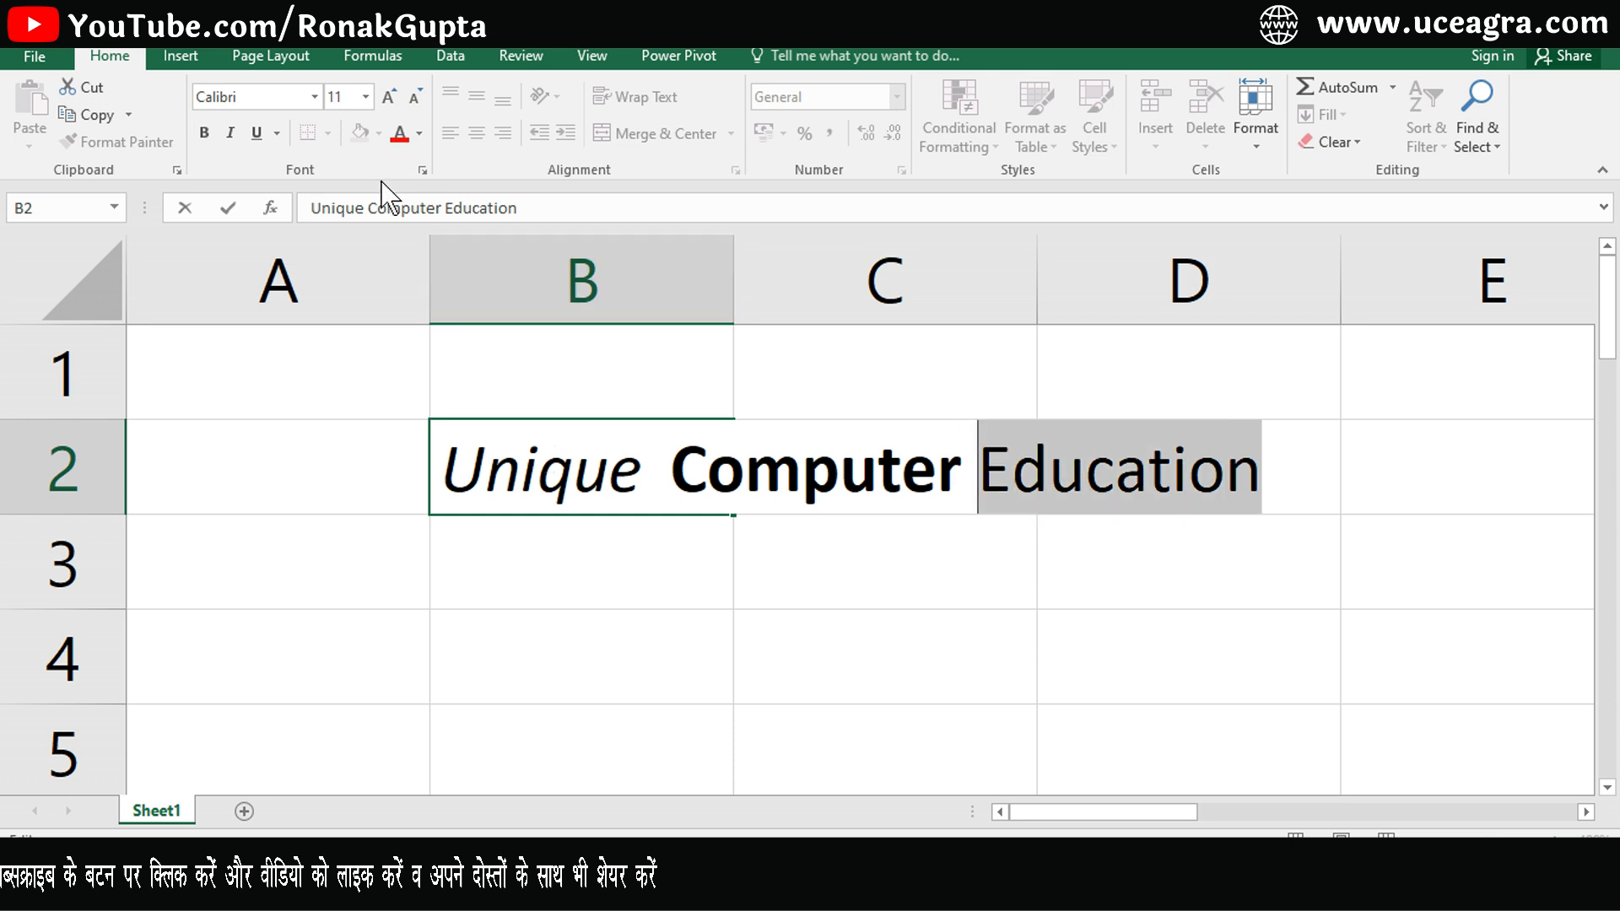
left_click(276, 132)
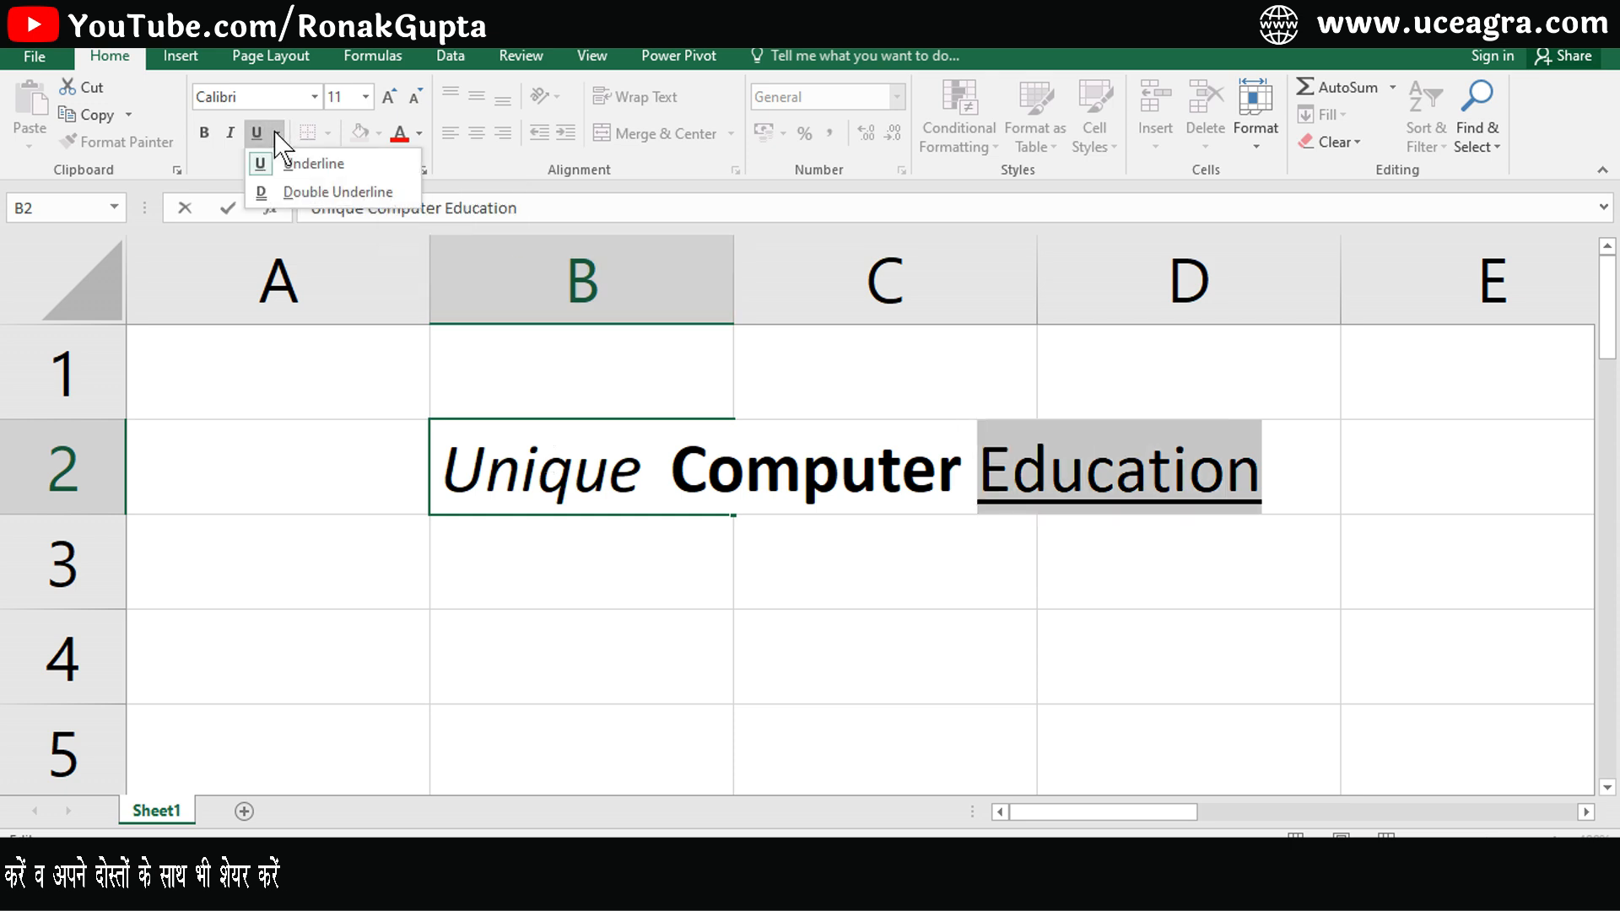
left_click(291, 196)
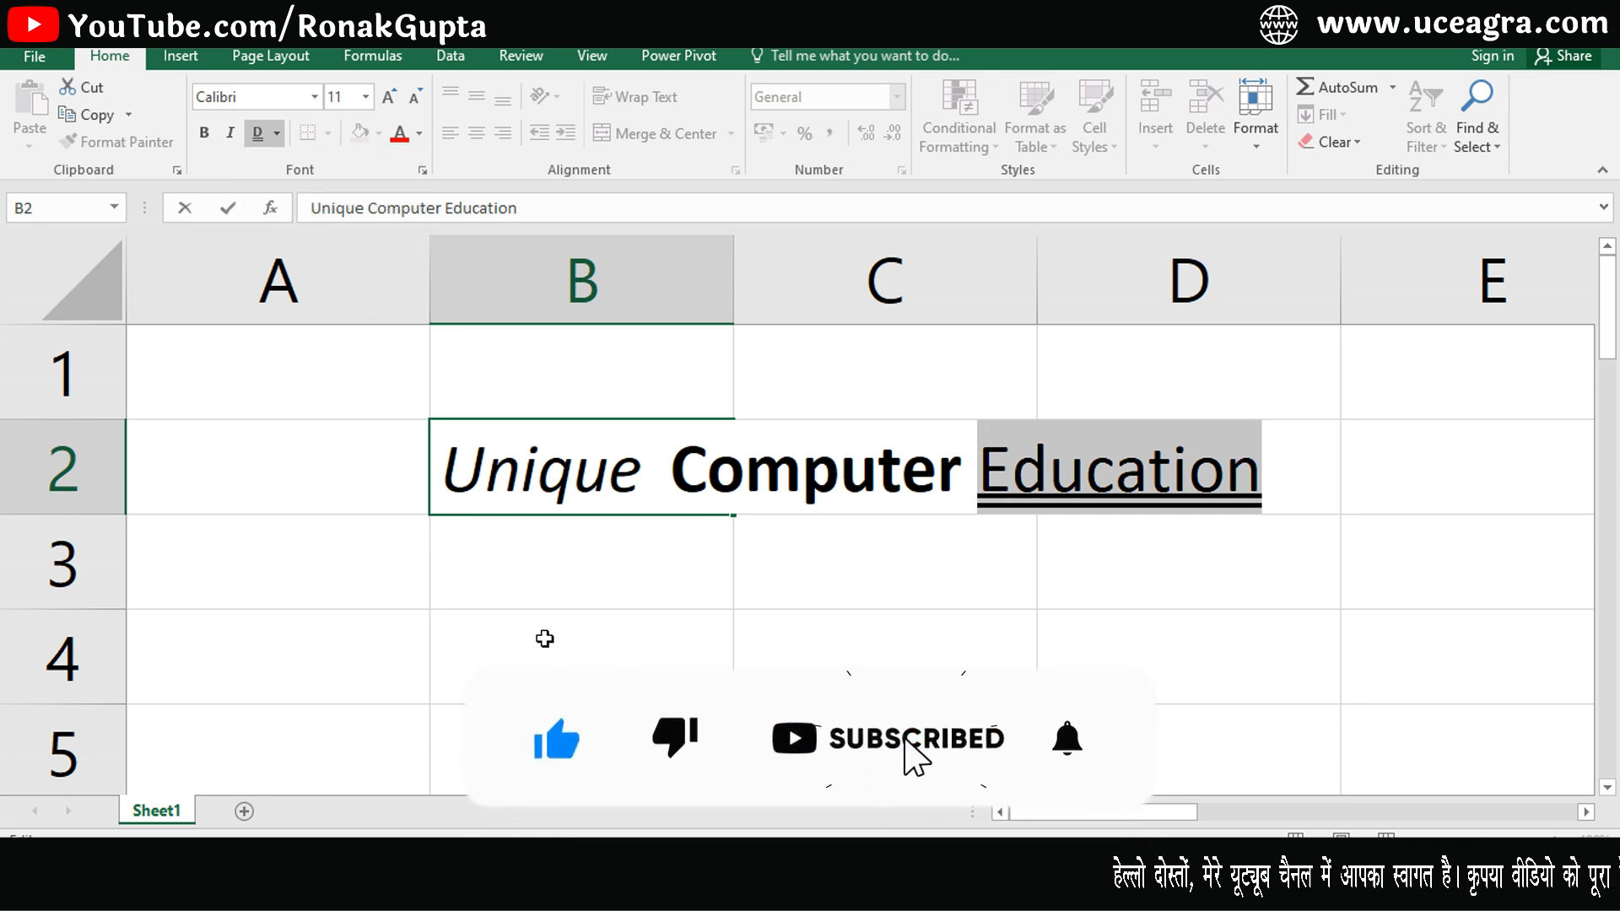
left_click(543, 639)
- Format the whole text of cell B2 as bold italic and remove its underline
left_click(543, 477)
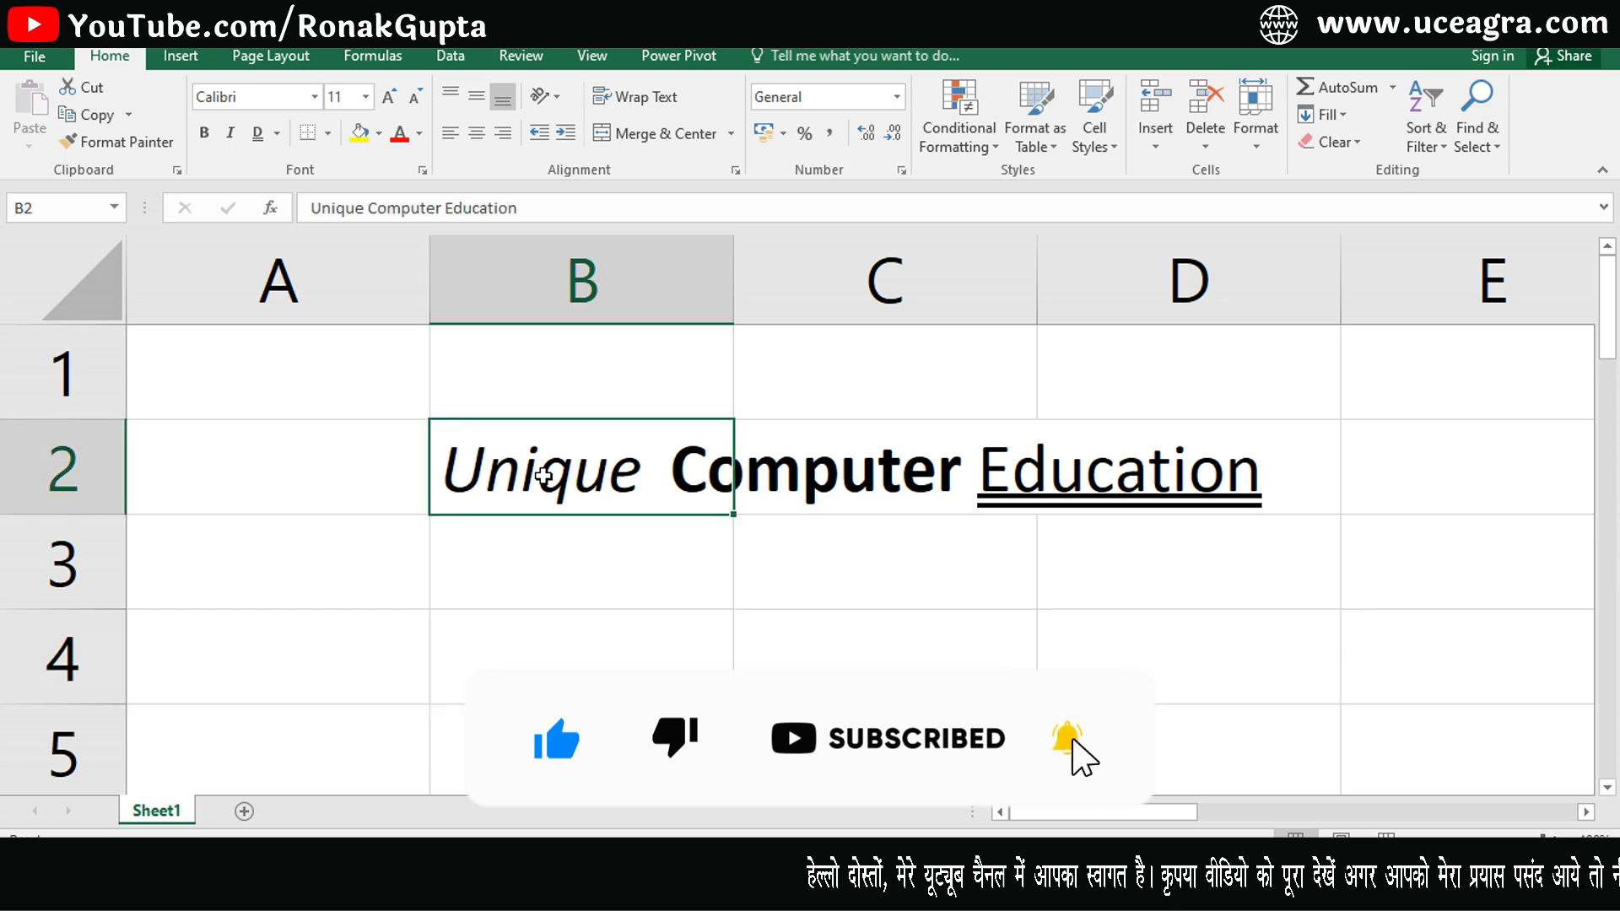
left_click_drag(595, 458, 1104, 483)
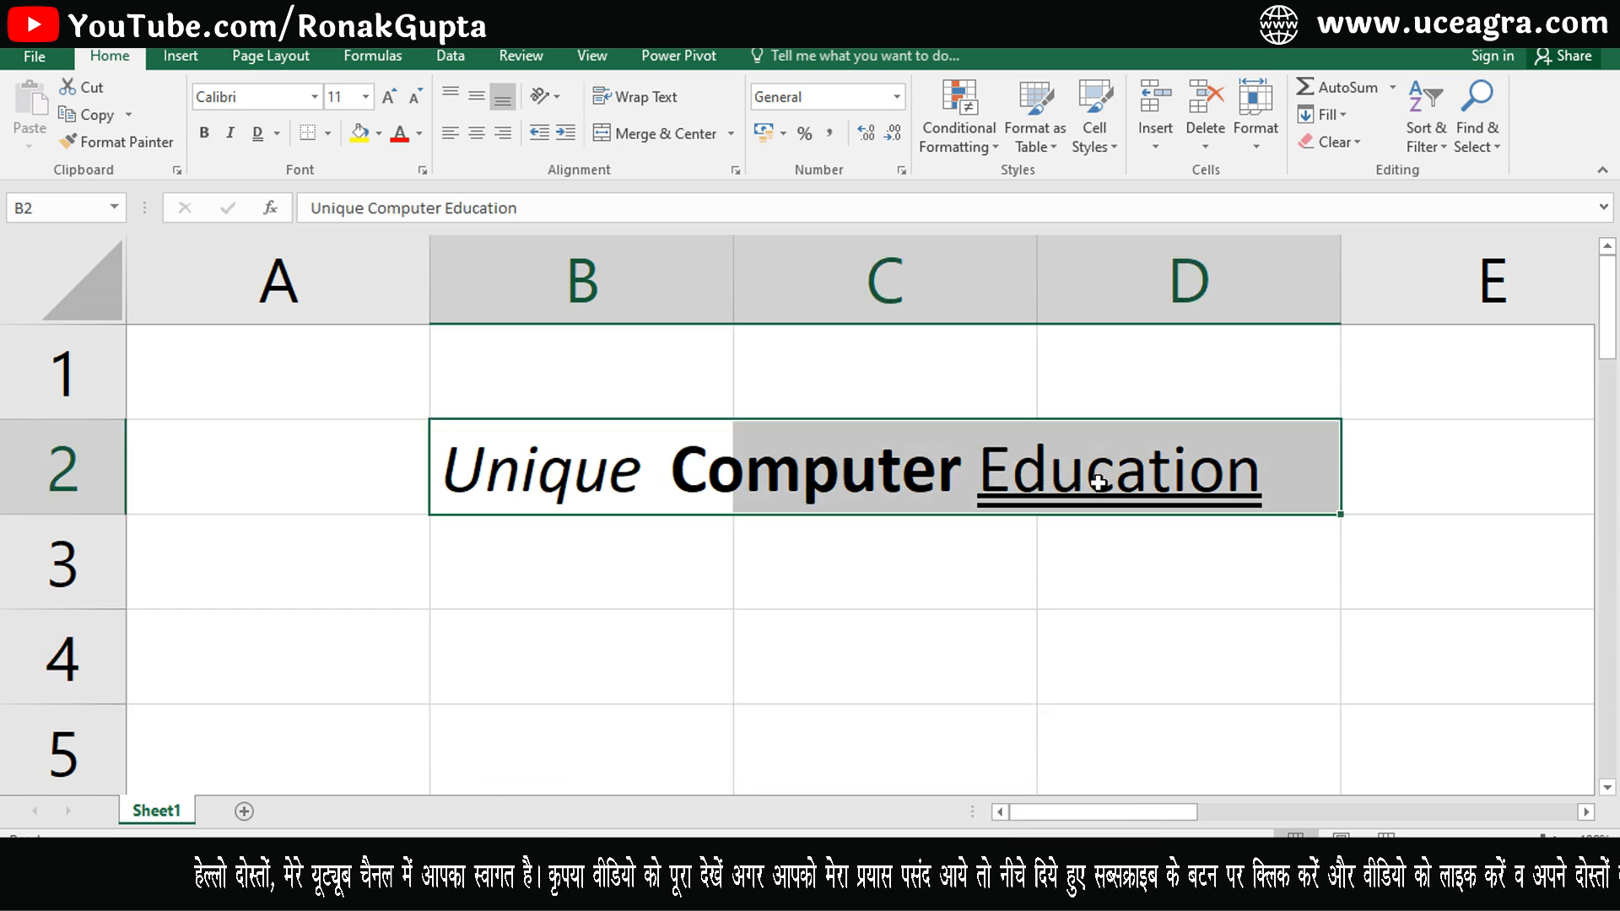
left_click(579, 474)
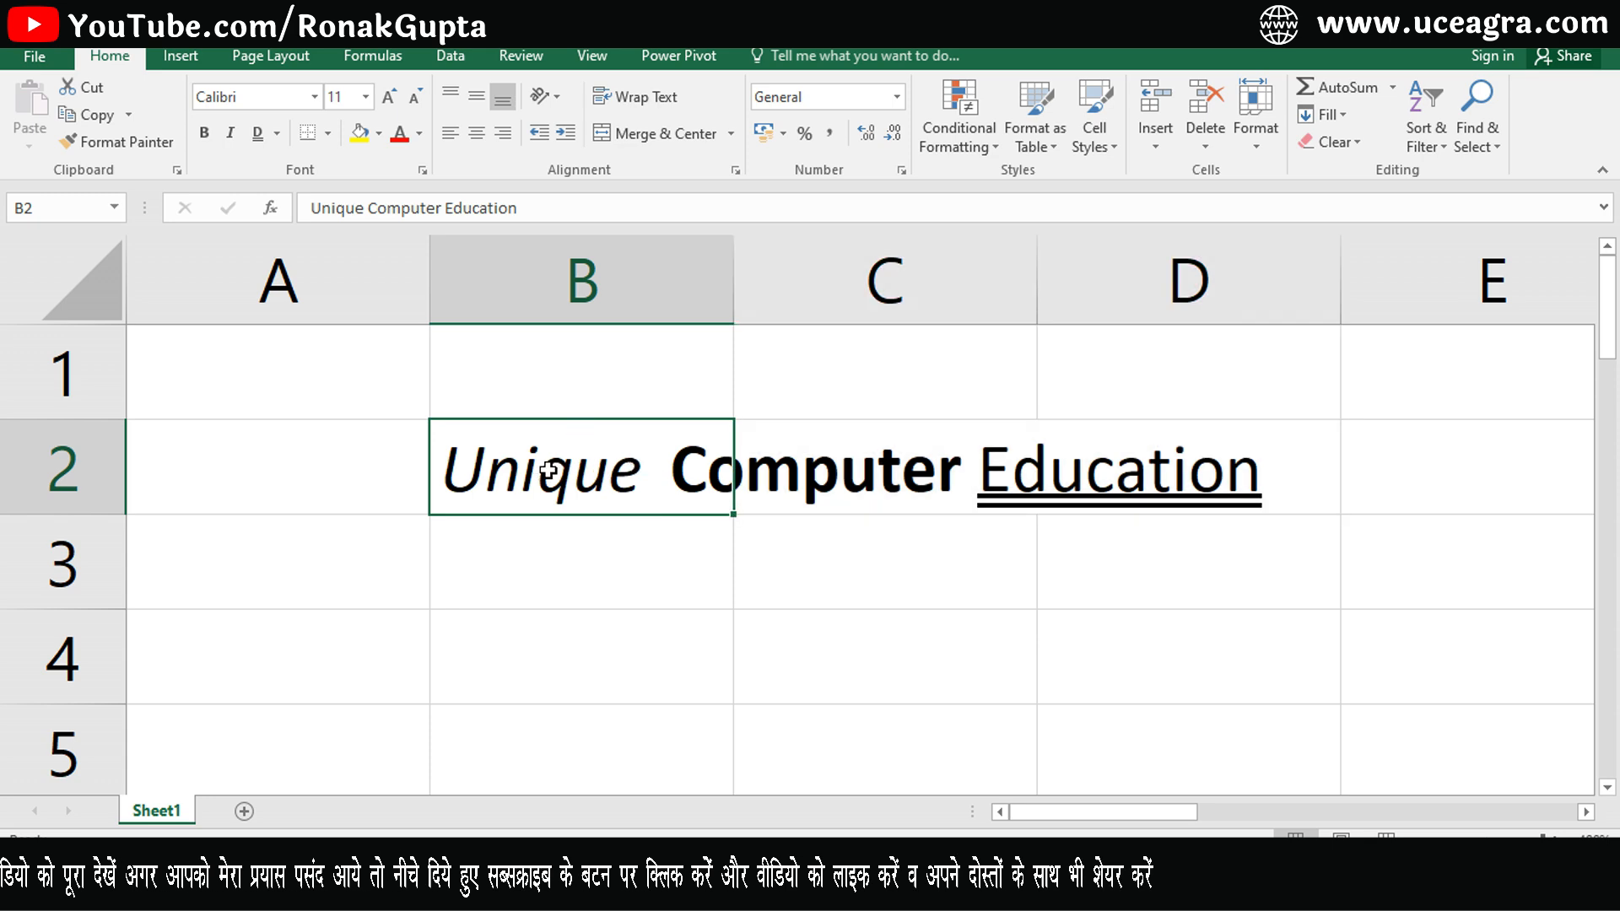
left_click_drag(763, 478, 1114, 442)
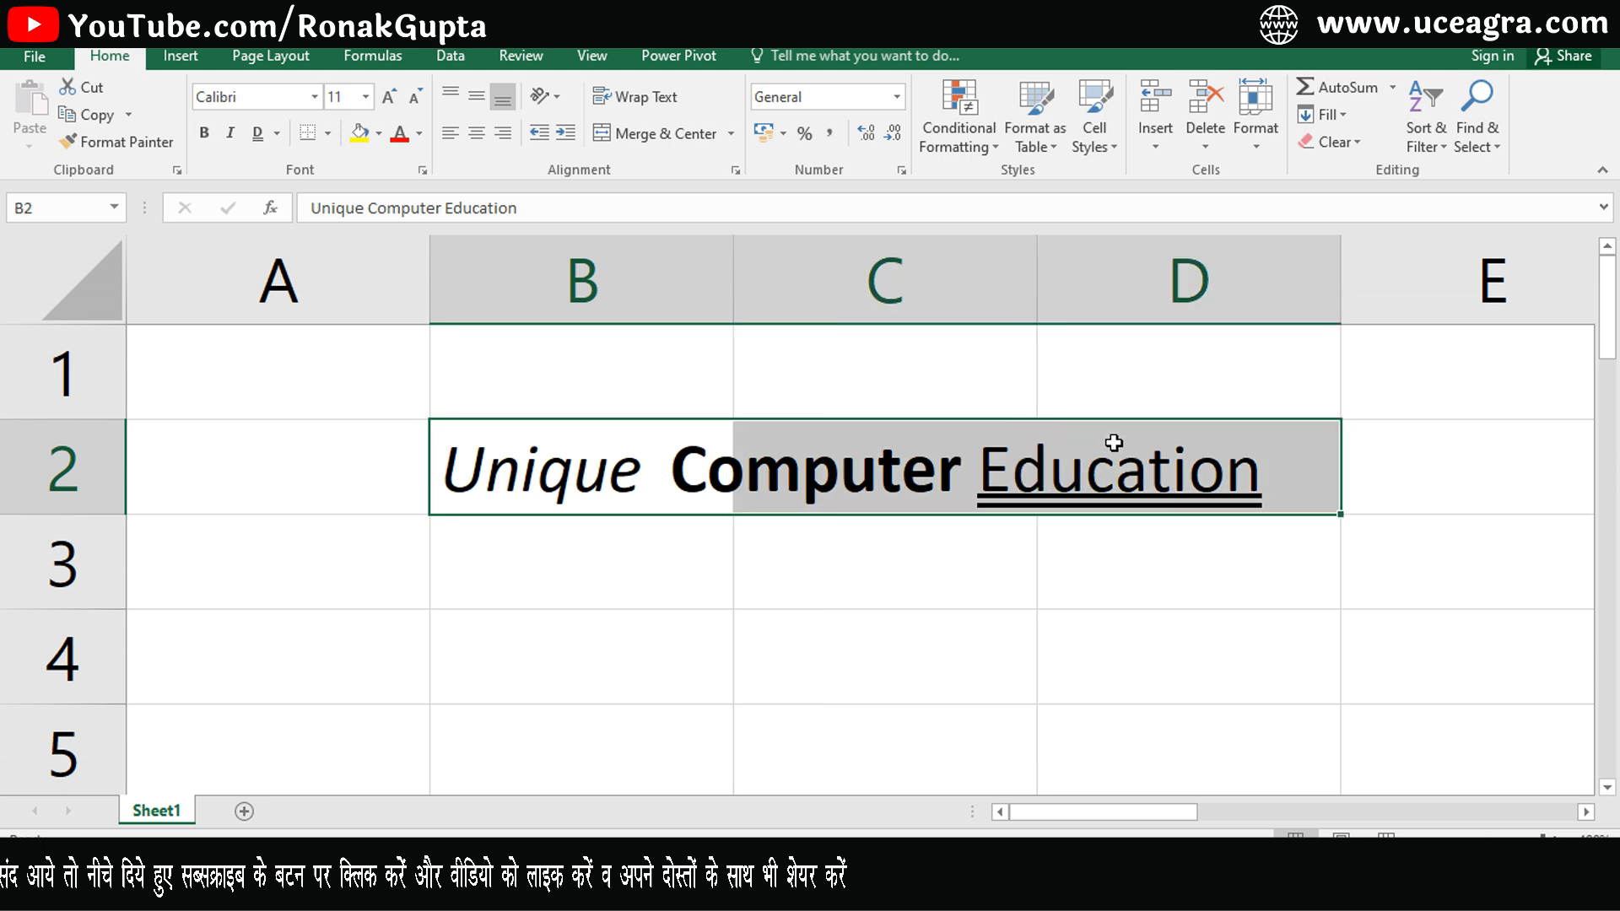
left_click(628, 466)
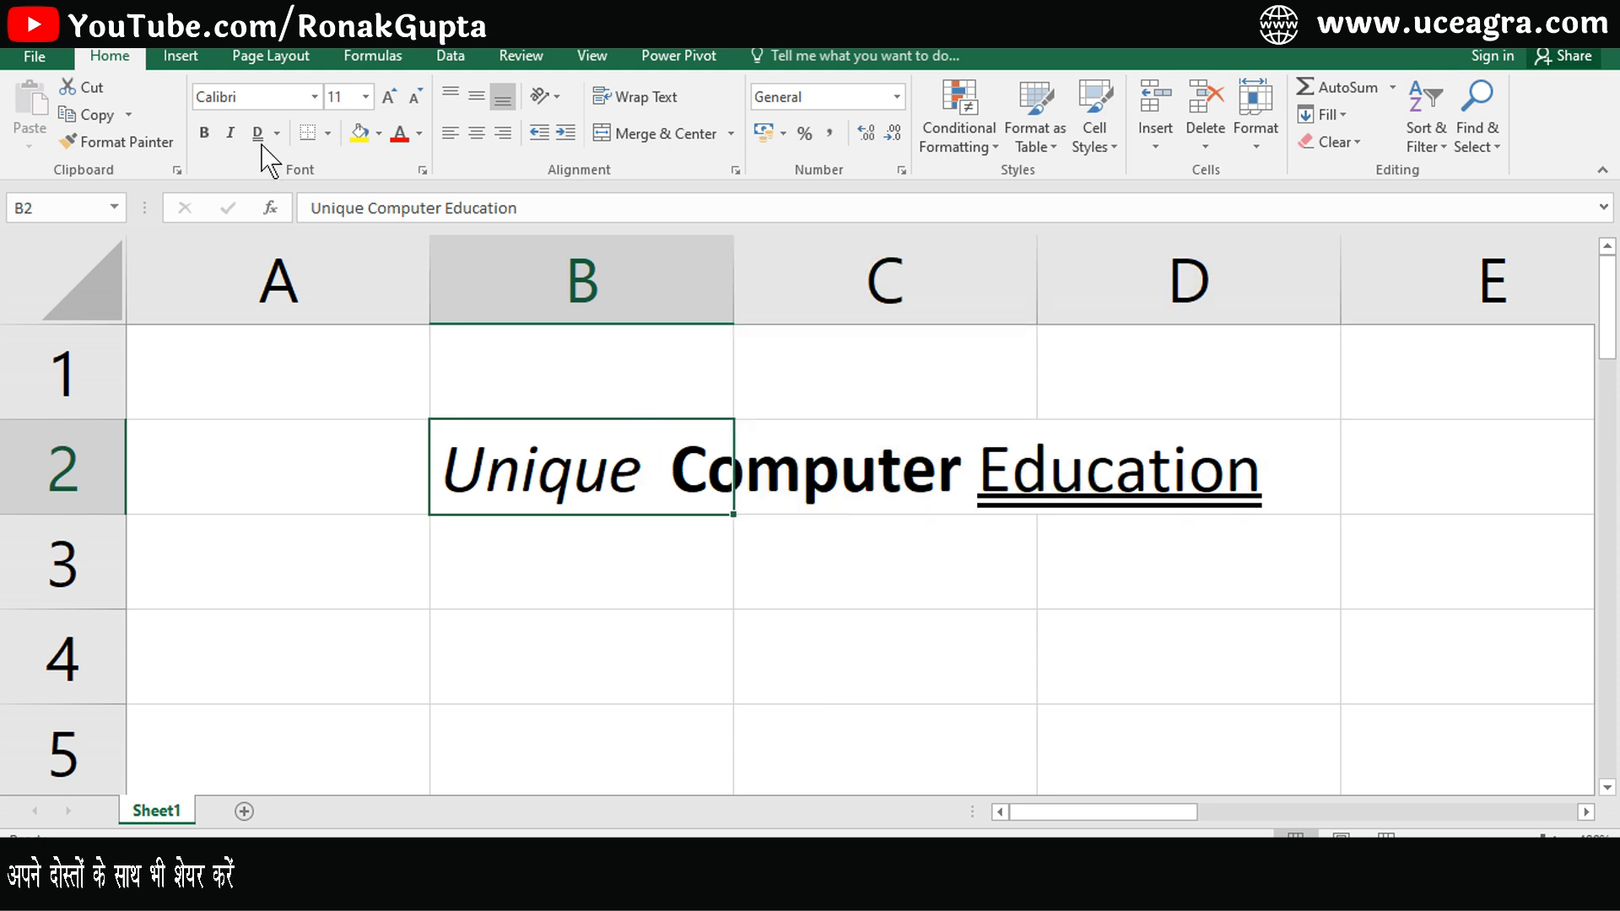
left_click(231, 134)
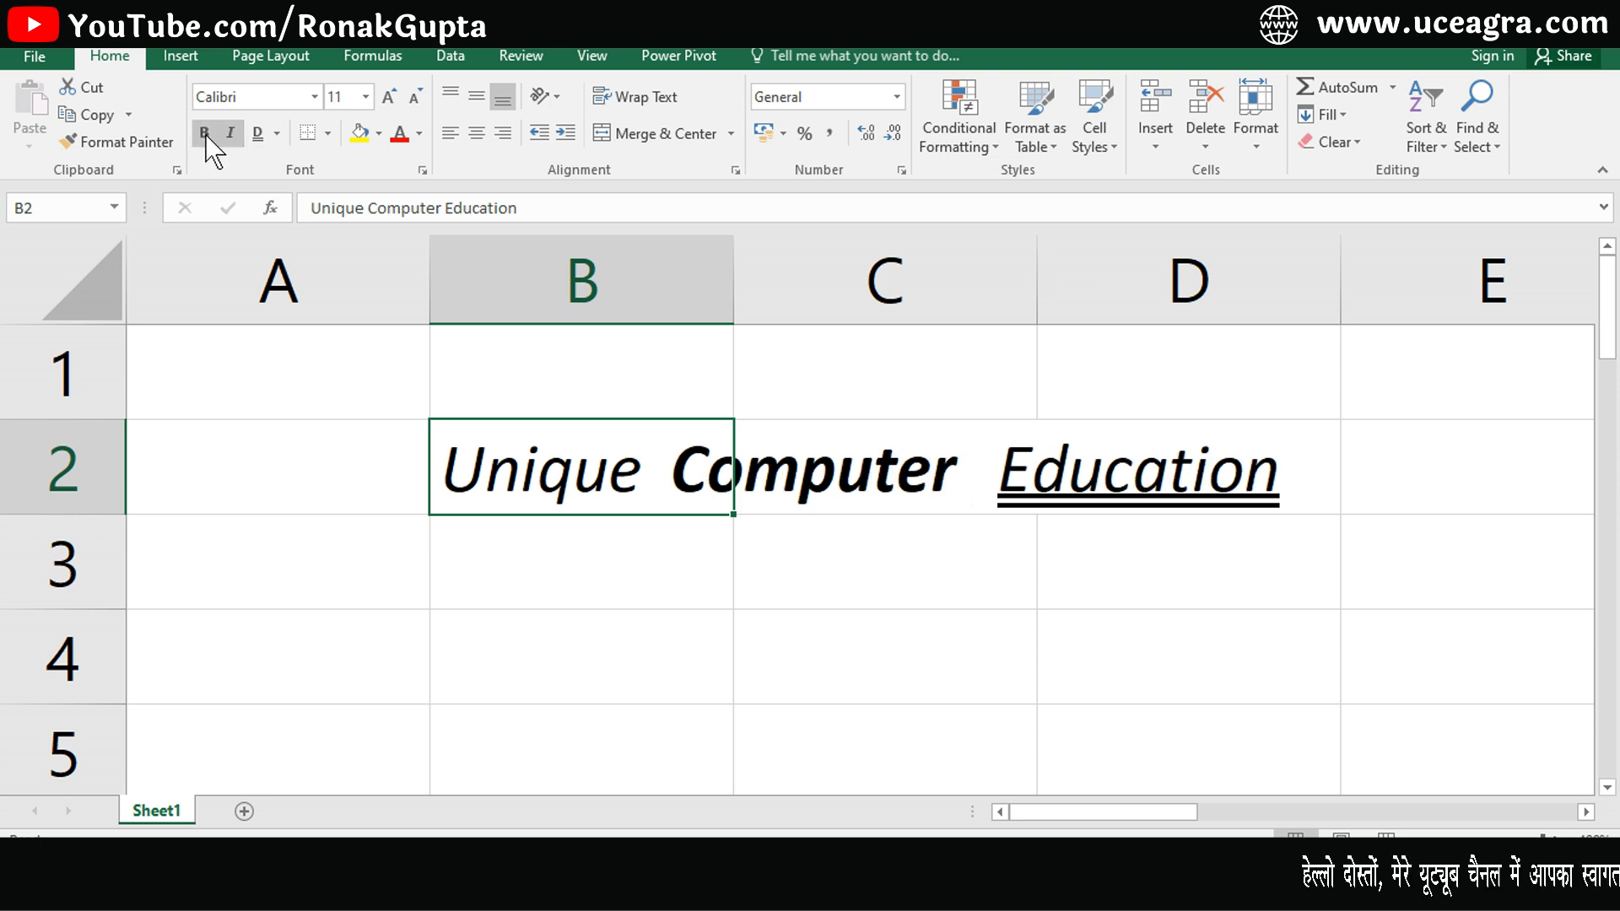
left_click(205, 133)
left_click(255, 135)
left_click(257, 136)
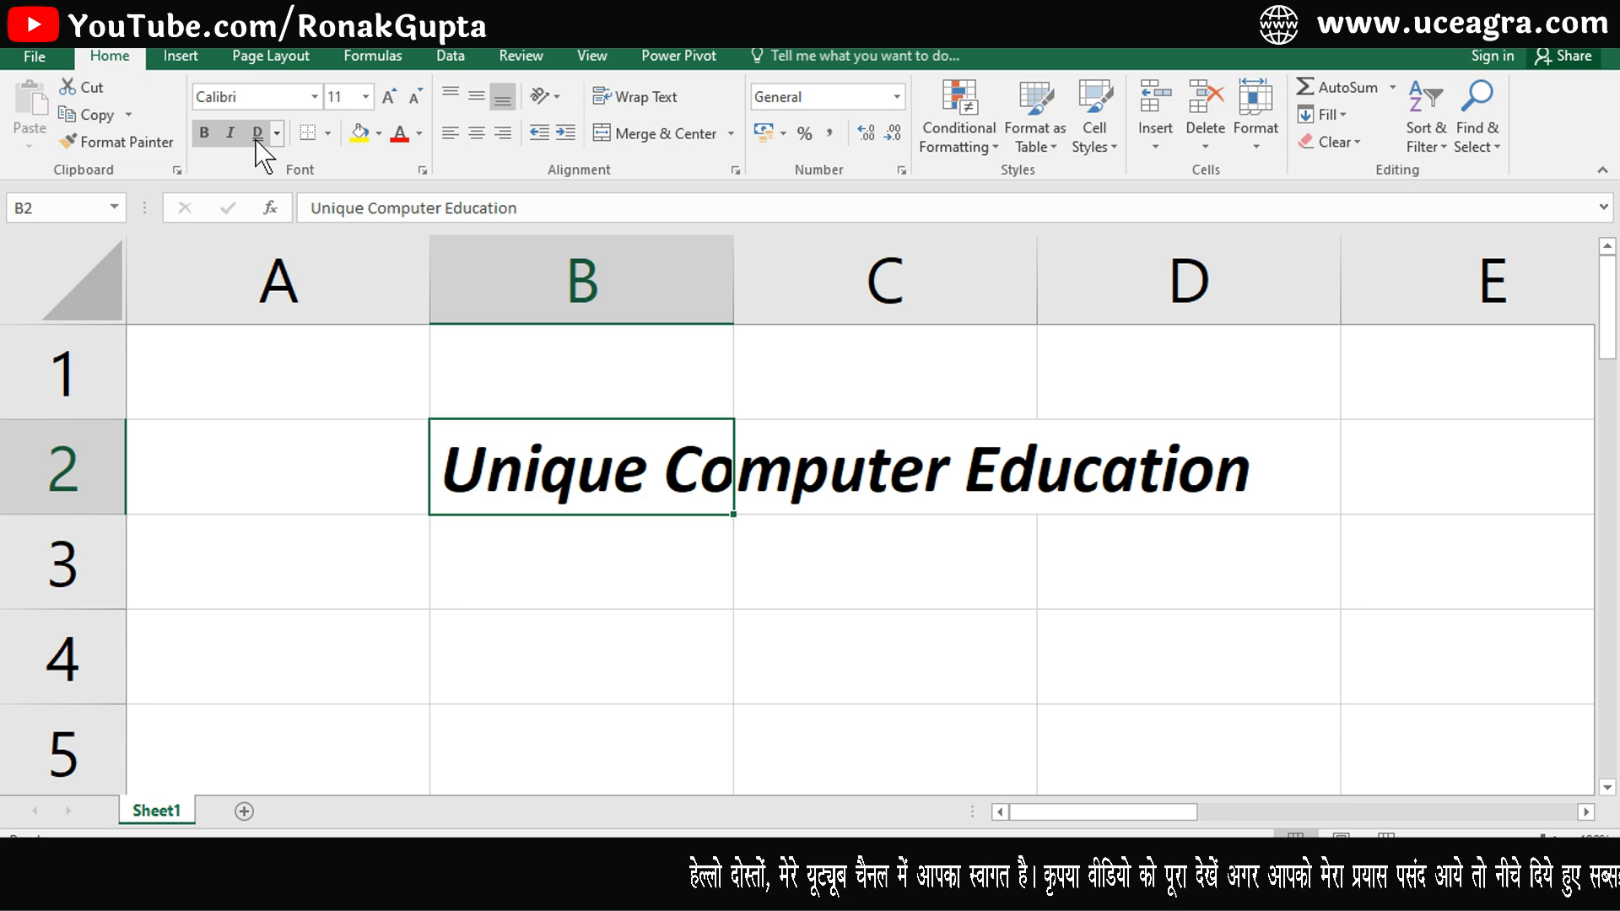
- Turn bold off for cell B2 and toggle italic off and back on
left_click(204, 139)
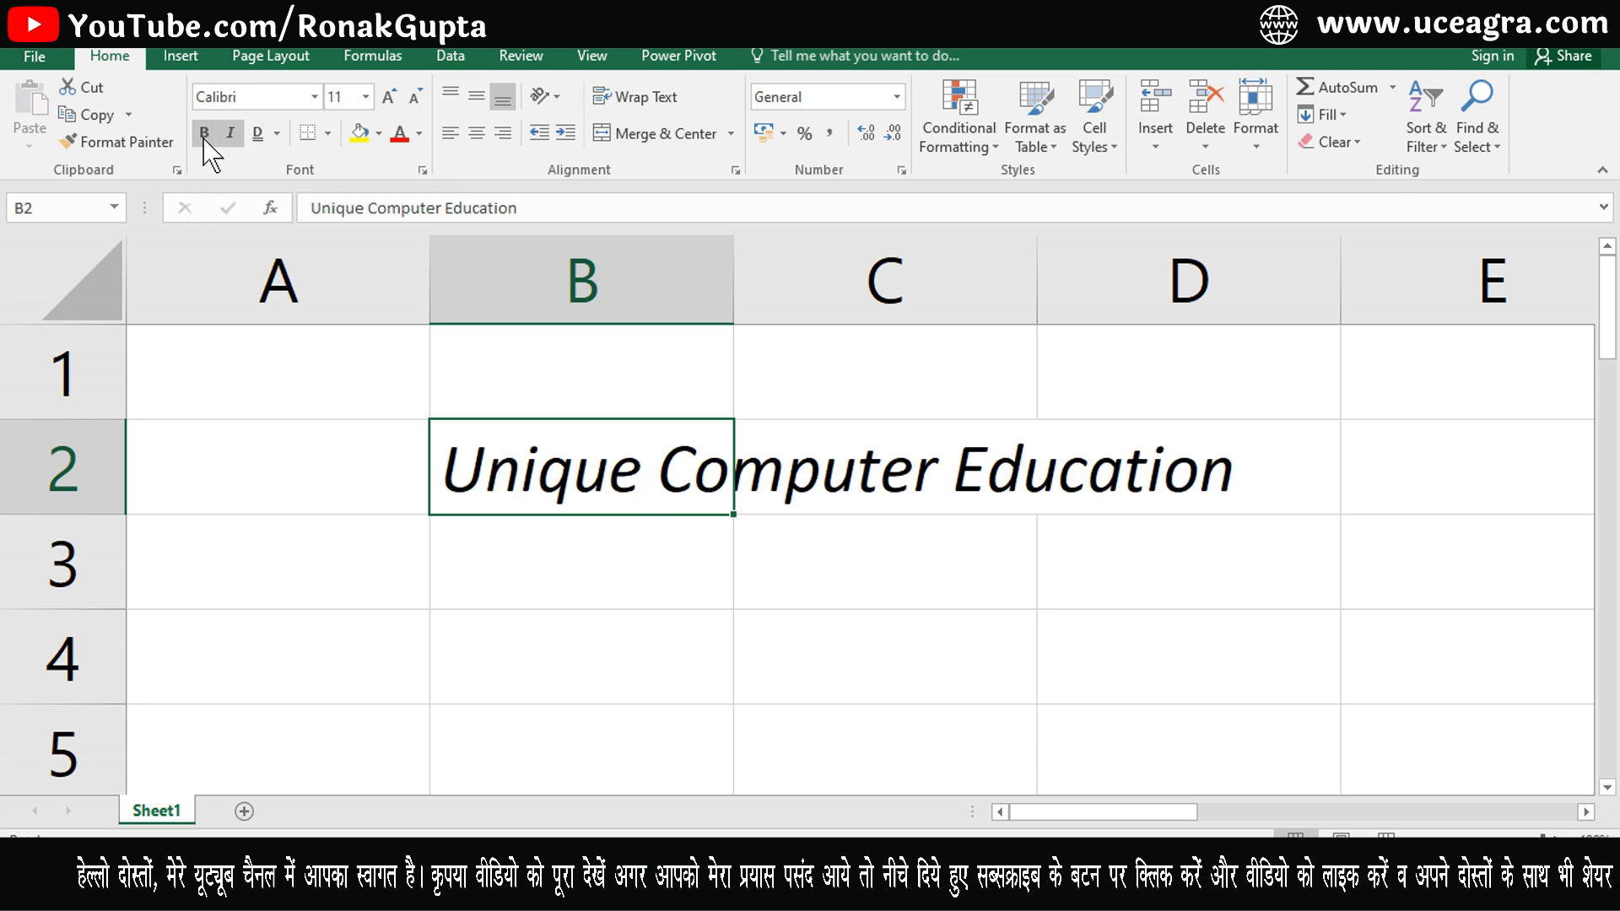
left_click(229, 137)
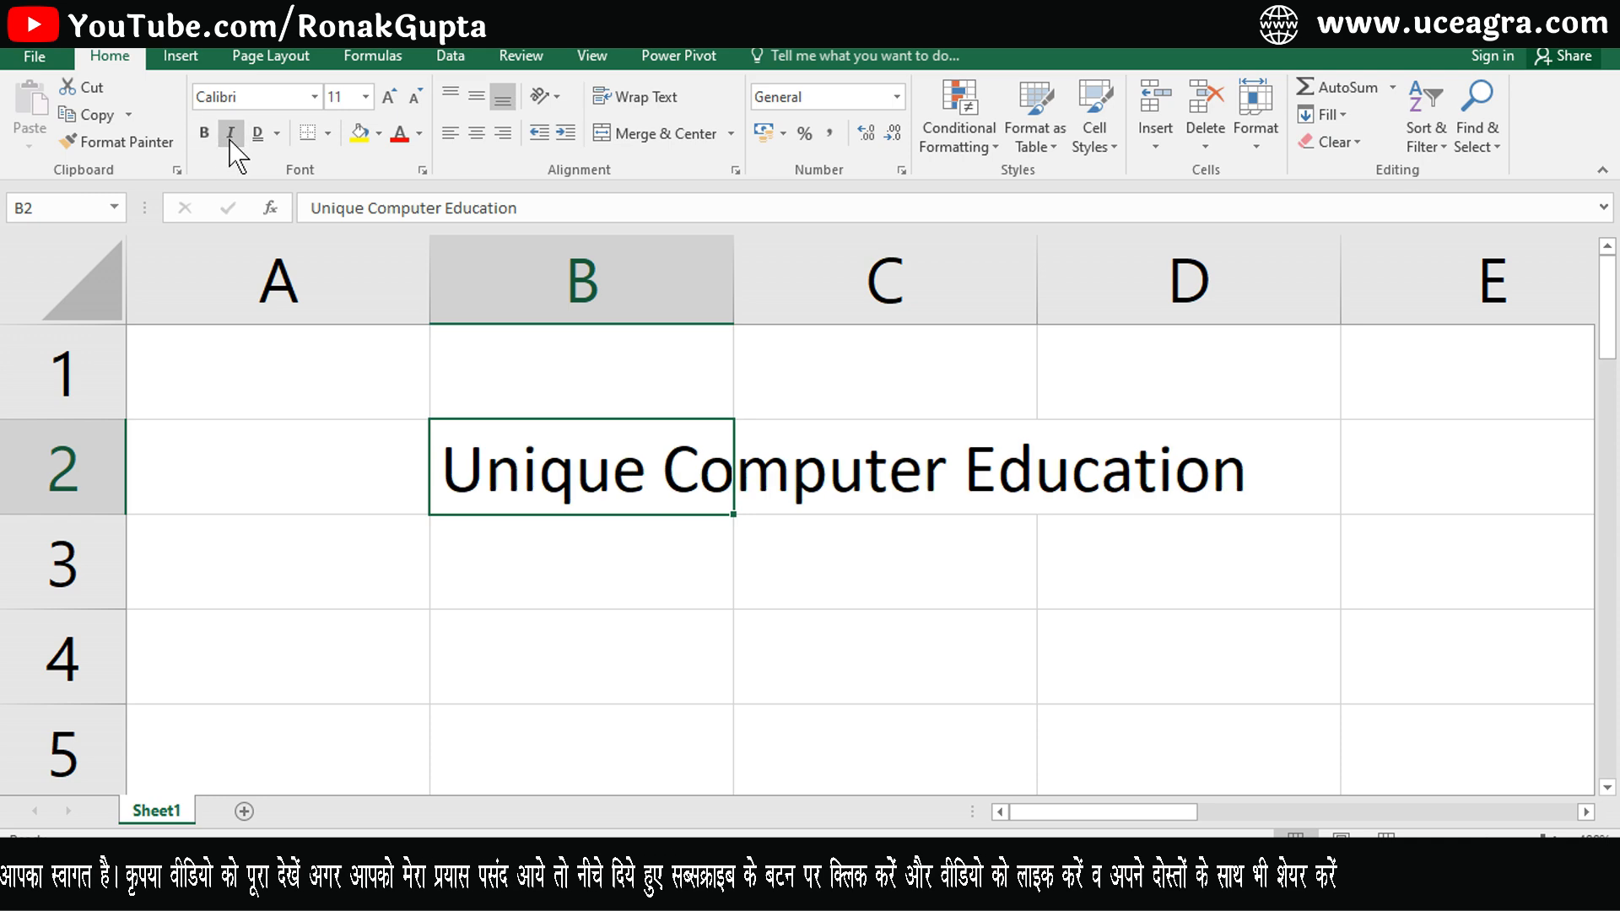
left_click(229, 137)
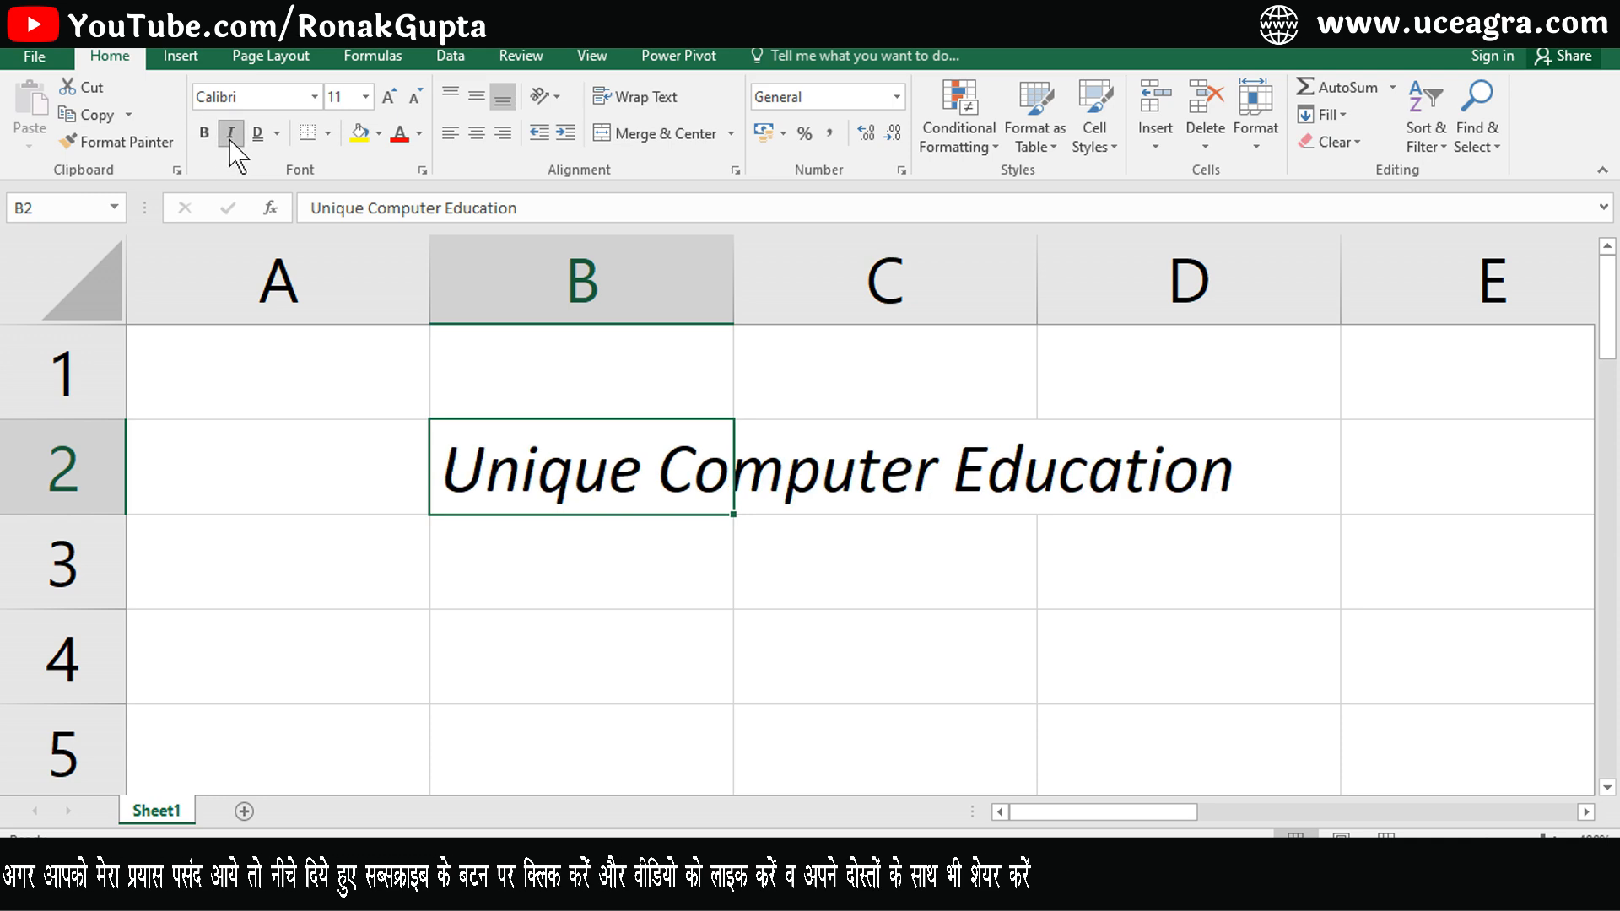
- Add a bottom border to cell B2
left_click(328, 134)
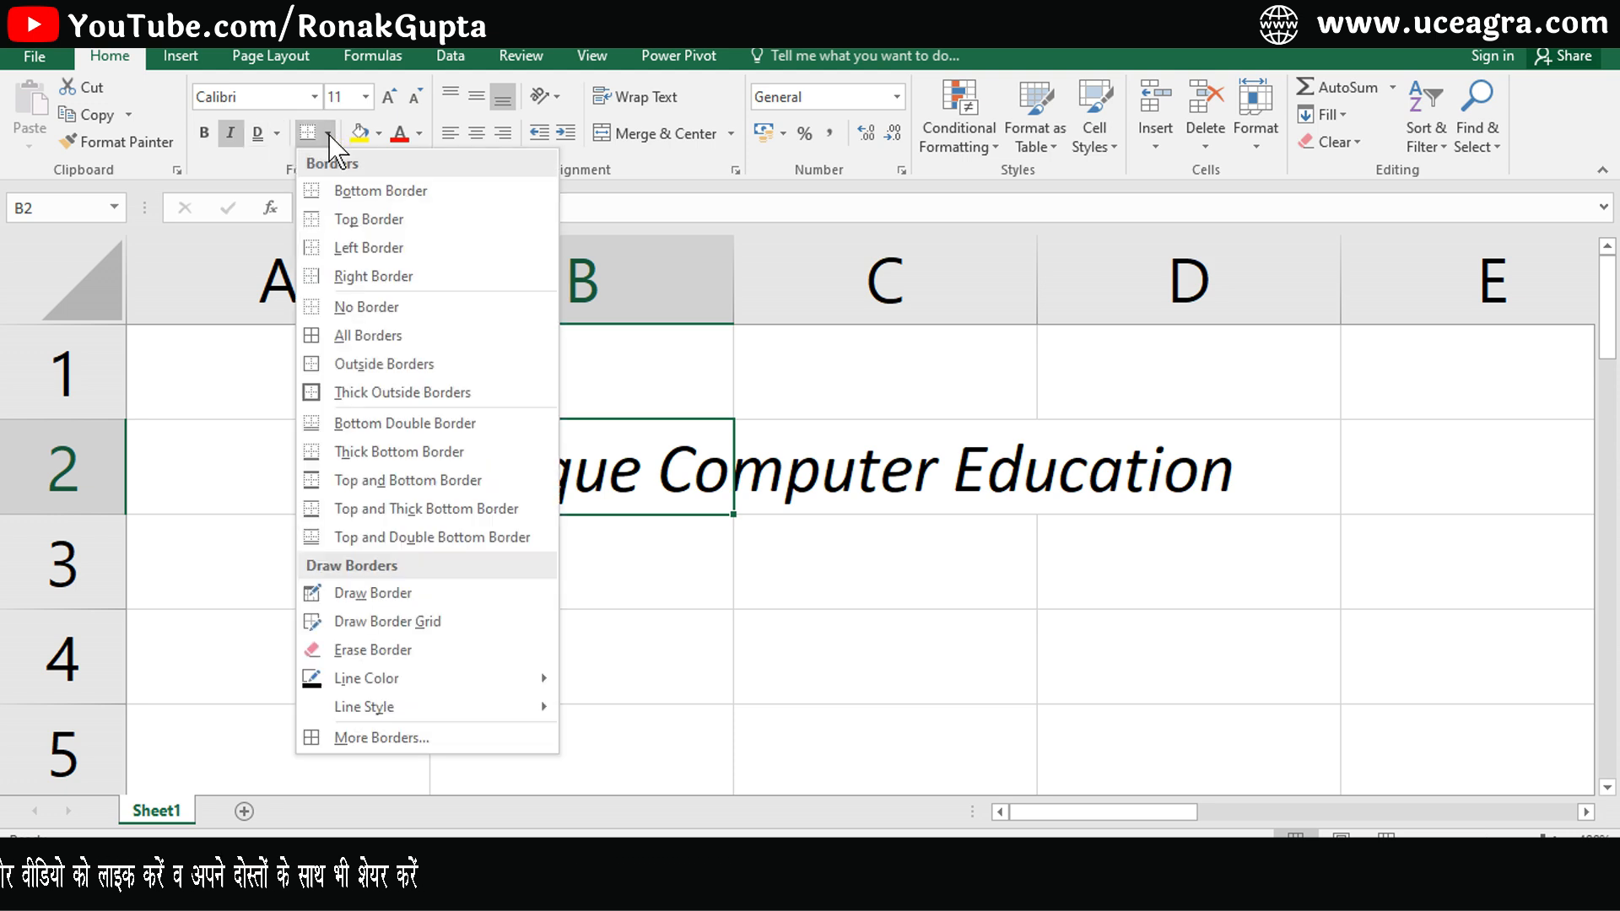
left_click(376, 196)
left_click(566, 614)
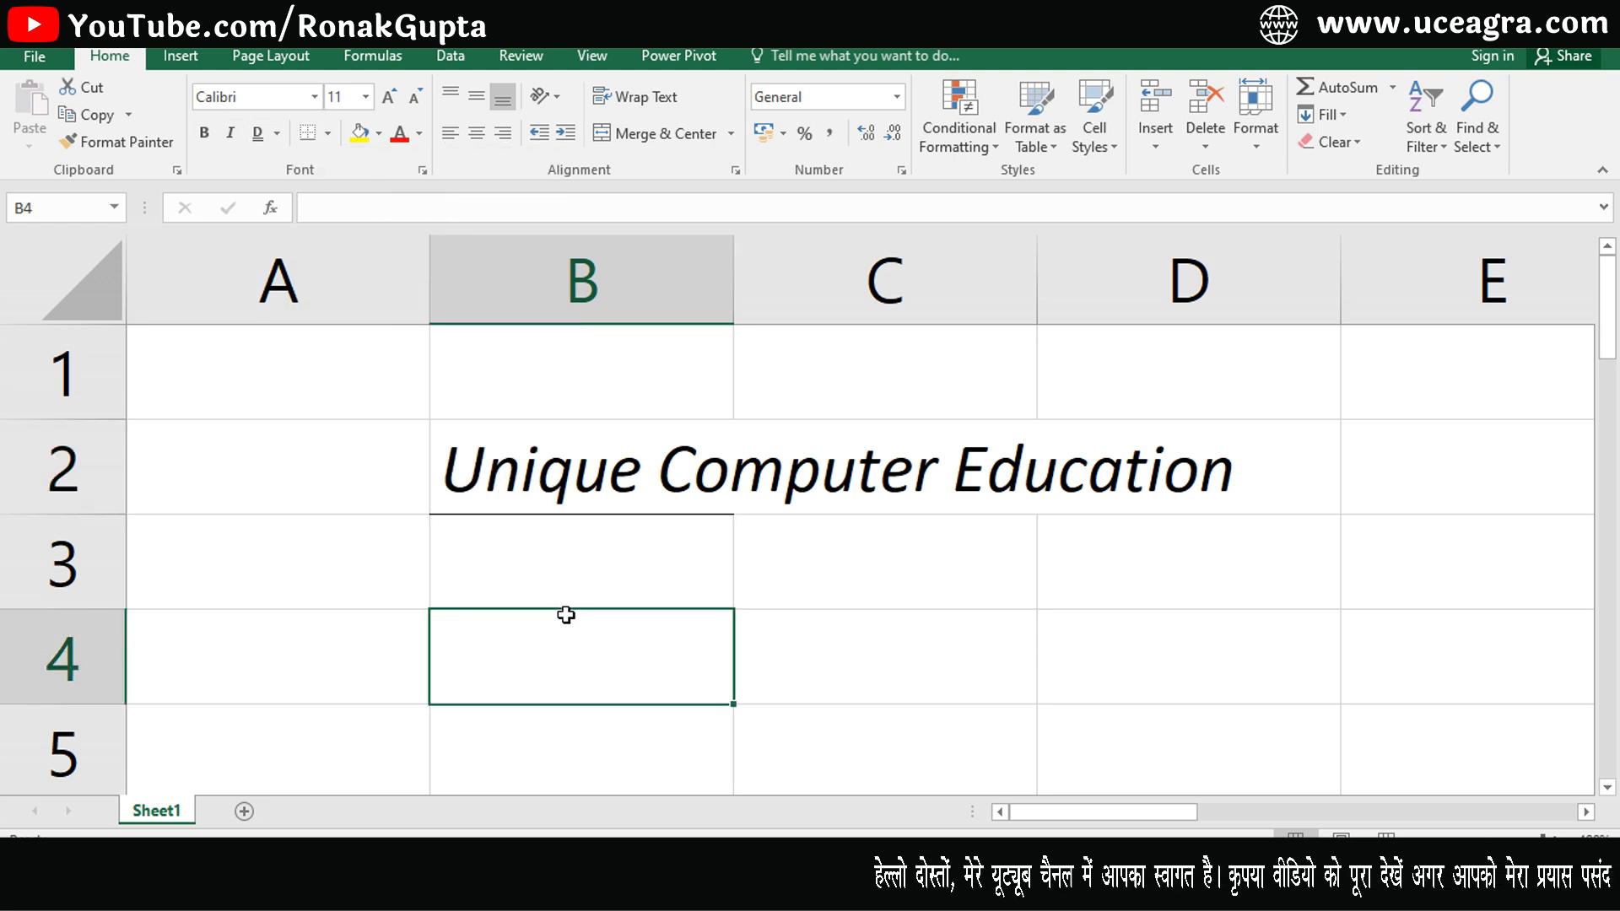
- Widen column B to fit the whole text of B2
left_click_drag(582, 462, 1067, 485)
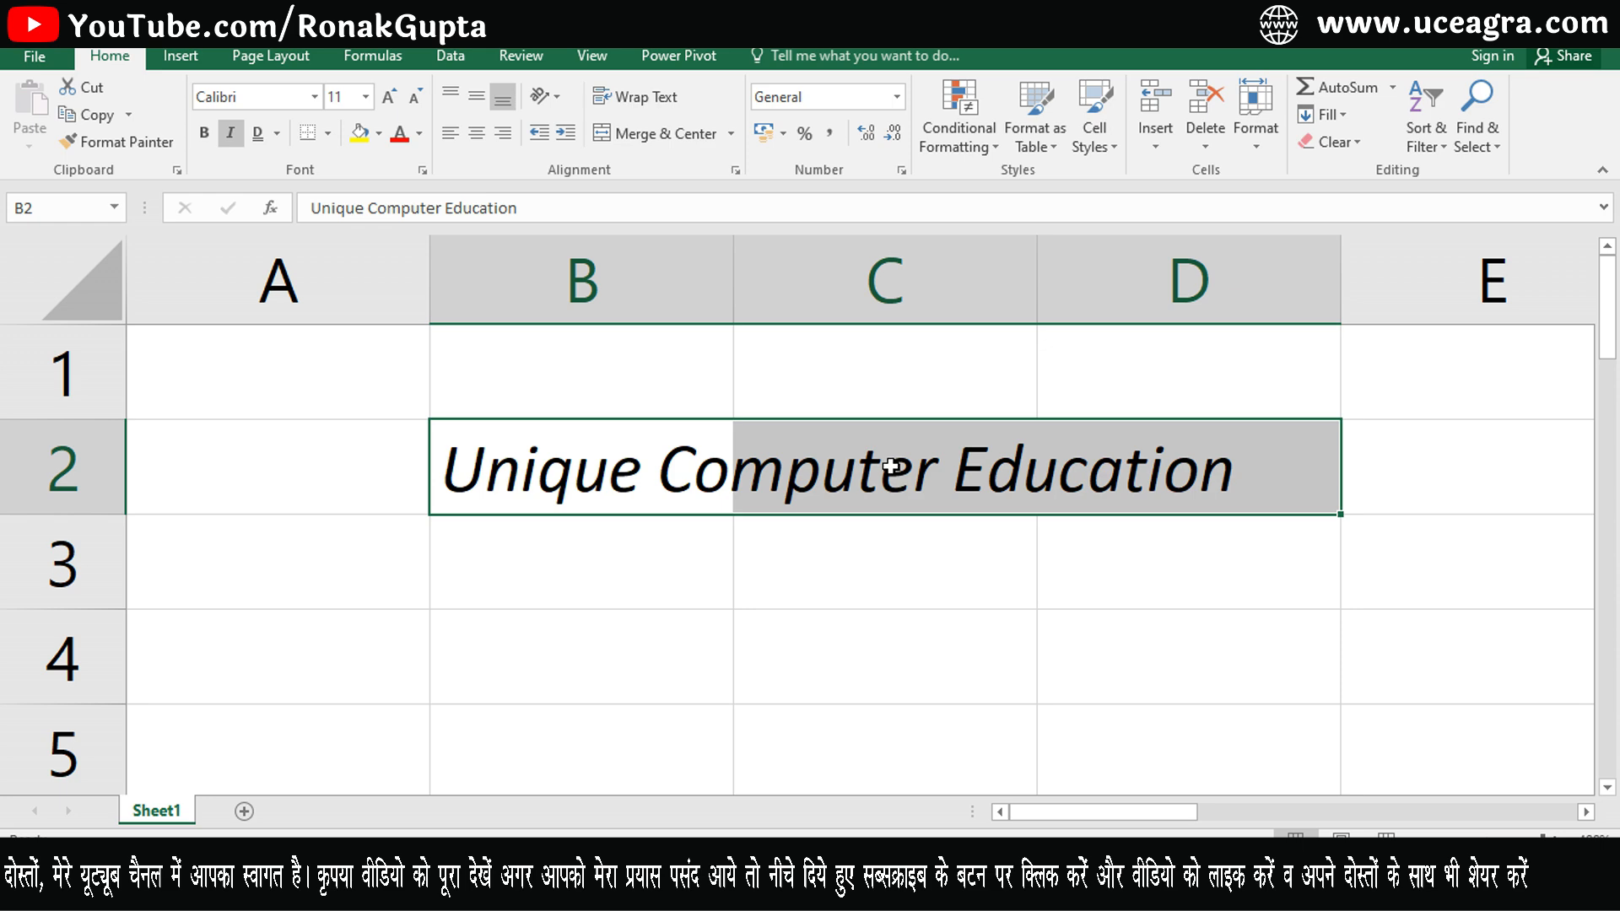
left_click(835, 588)
left_click(586, 493)
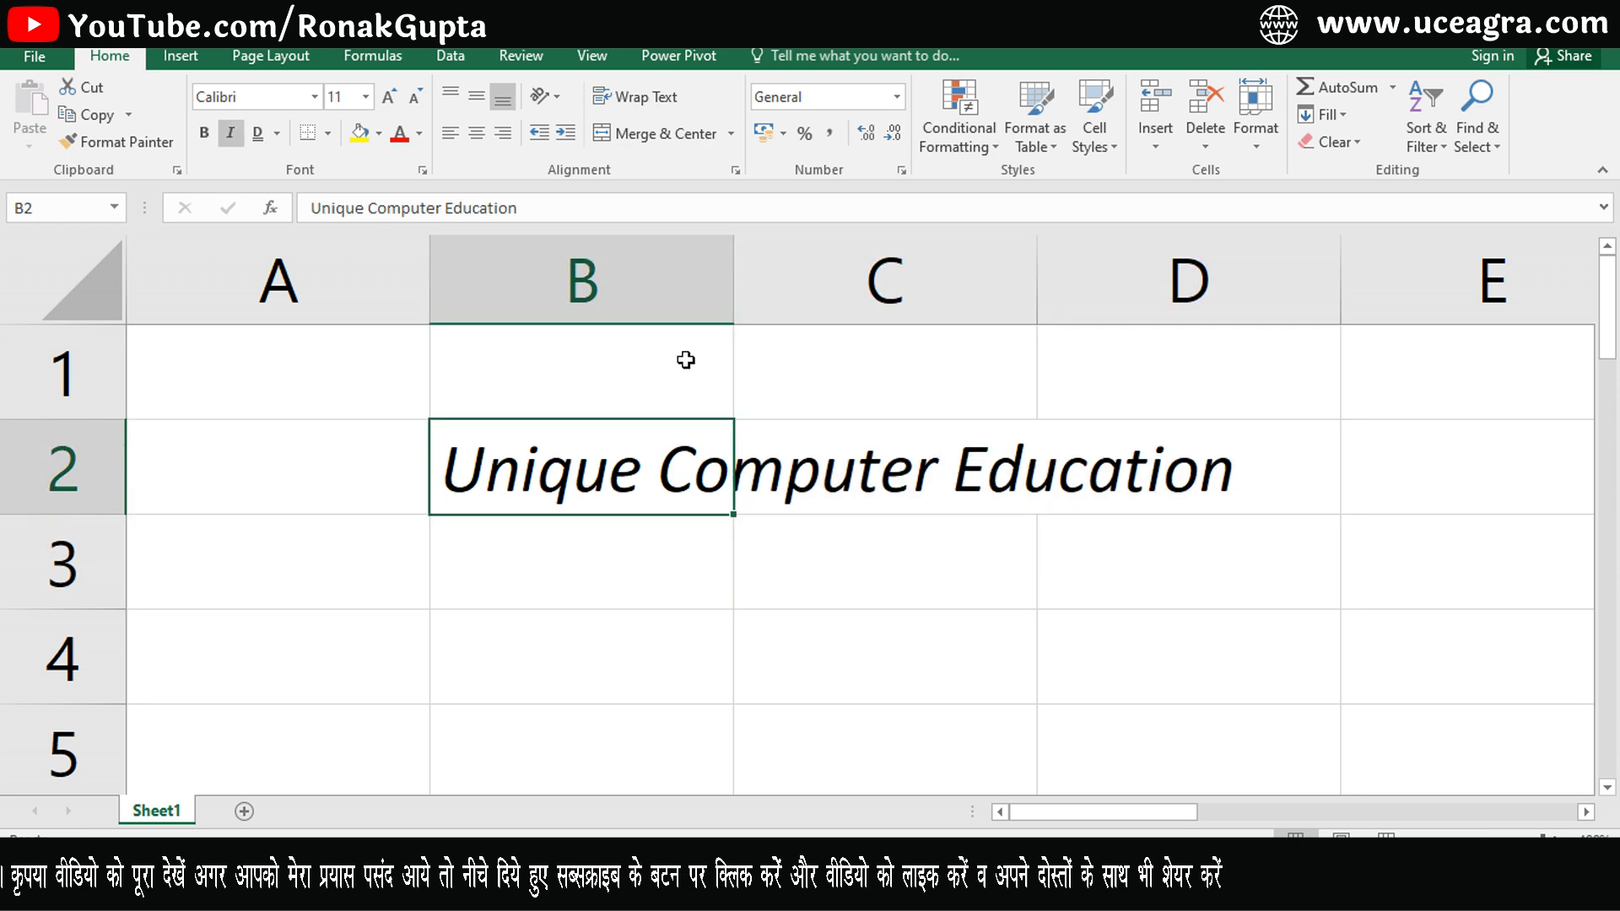
left_click_drag(733, 278, 1279, 304)
left_click(757, 637)
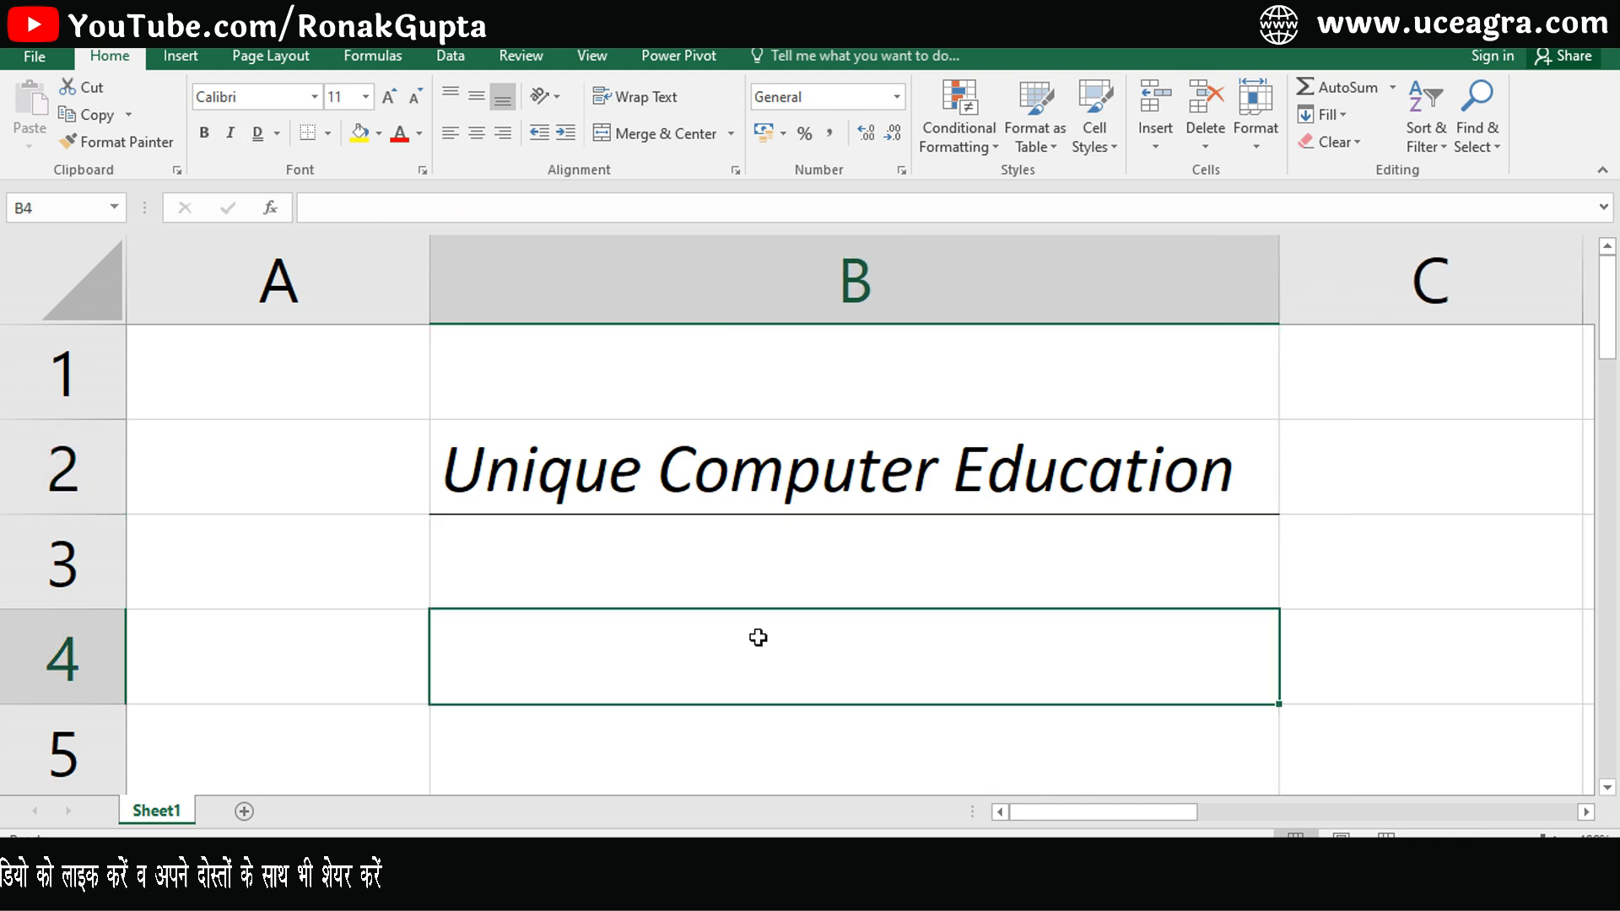
- Narrow column B to roughly the width of the word Unique
left_click(781, 485)
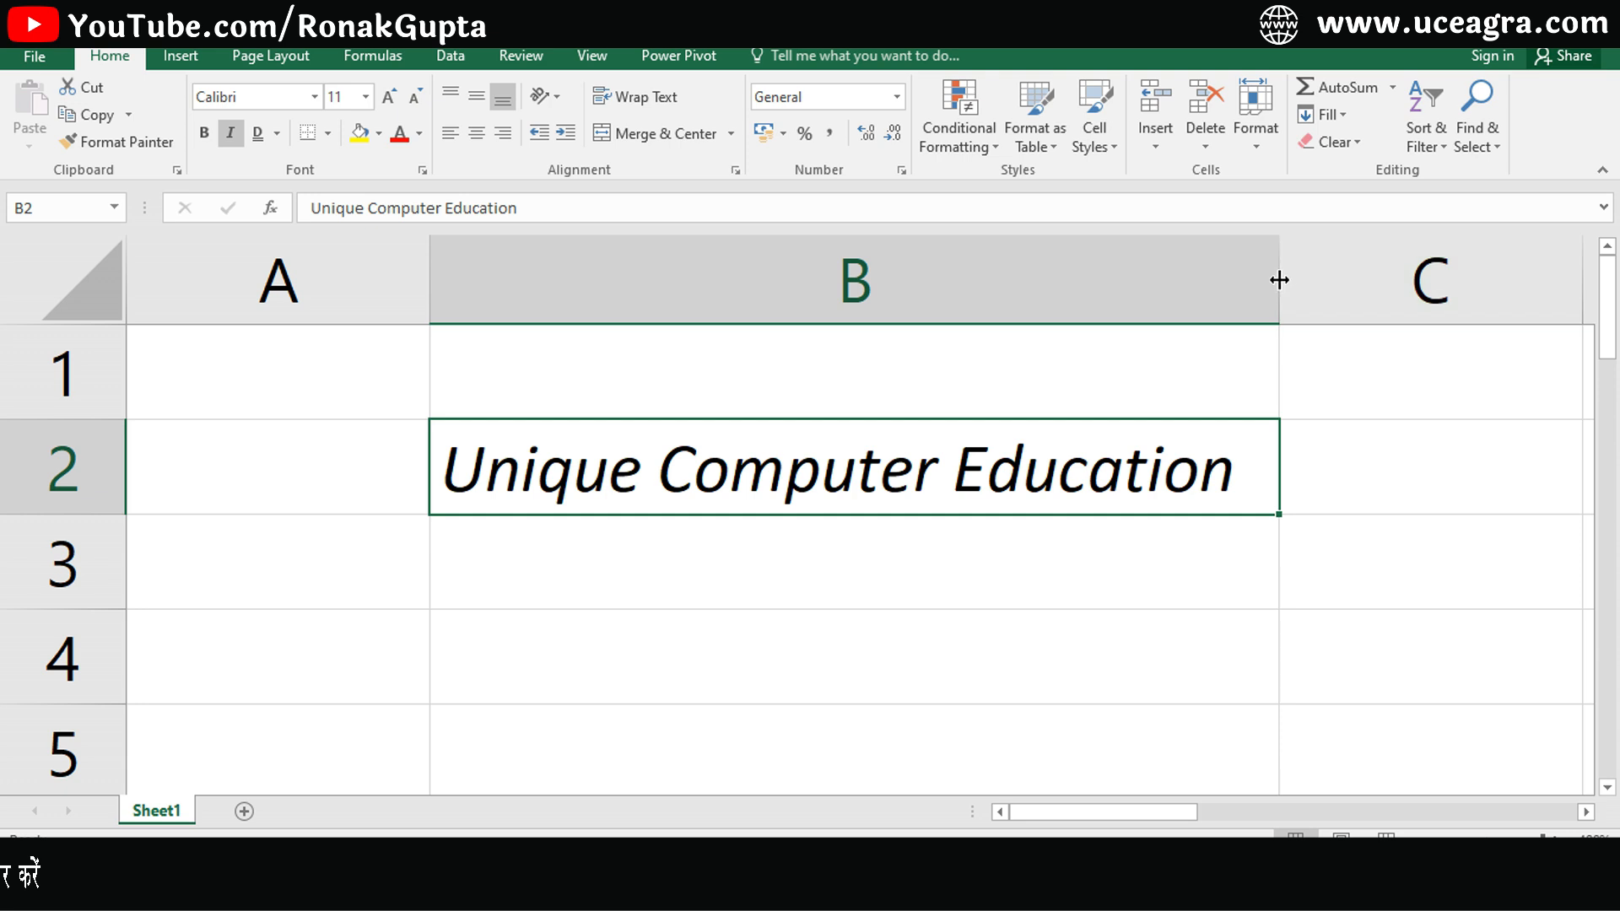
left_click_drag(1277, 280, 657, 302)
left_click(744, 489)
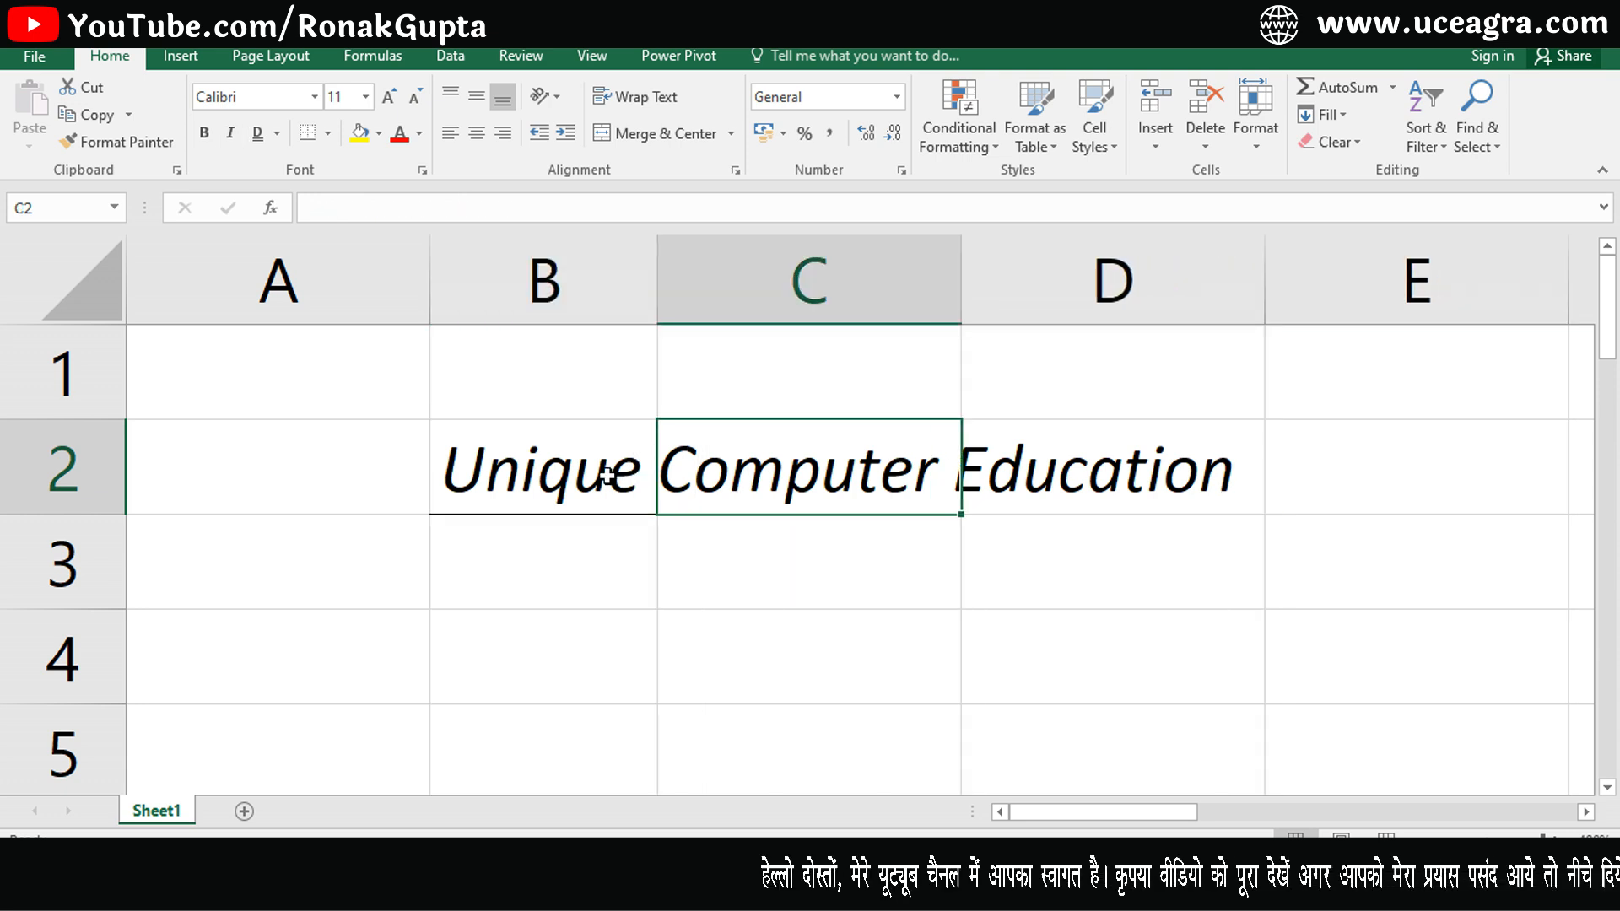
- Add a bottom border to cells B2 through D2
left_click_drag(607, 475, 1228, 472)
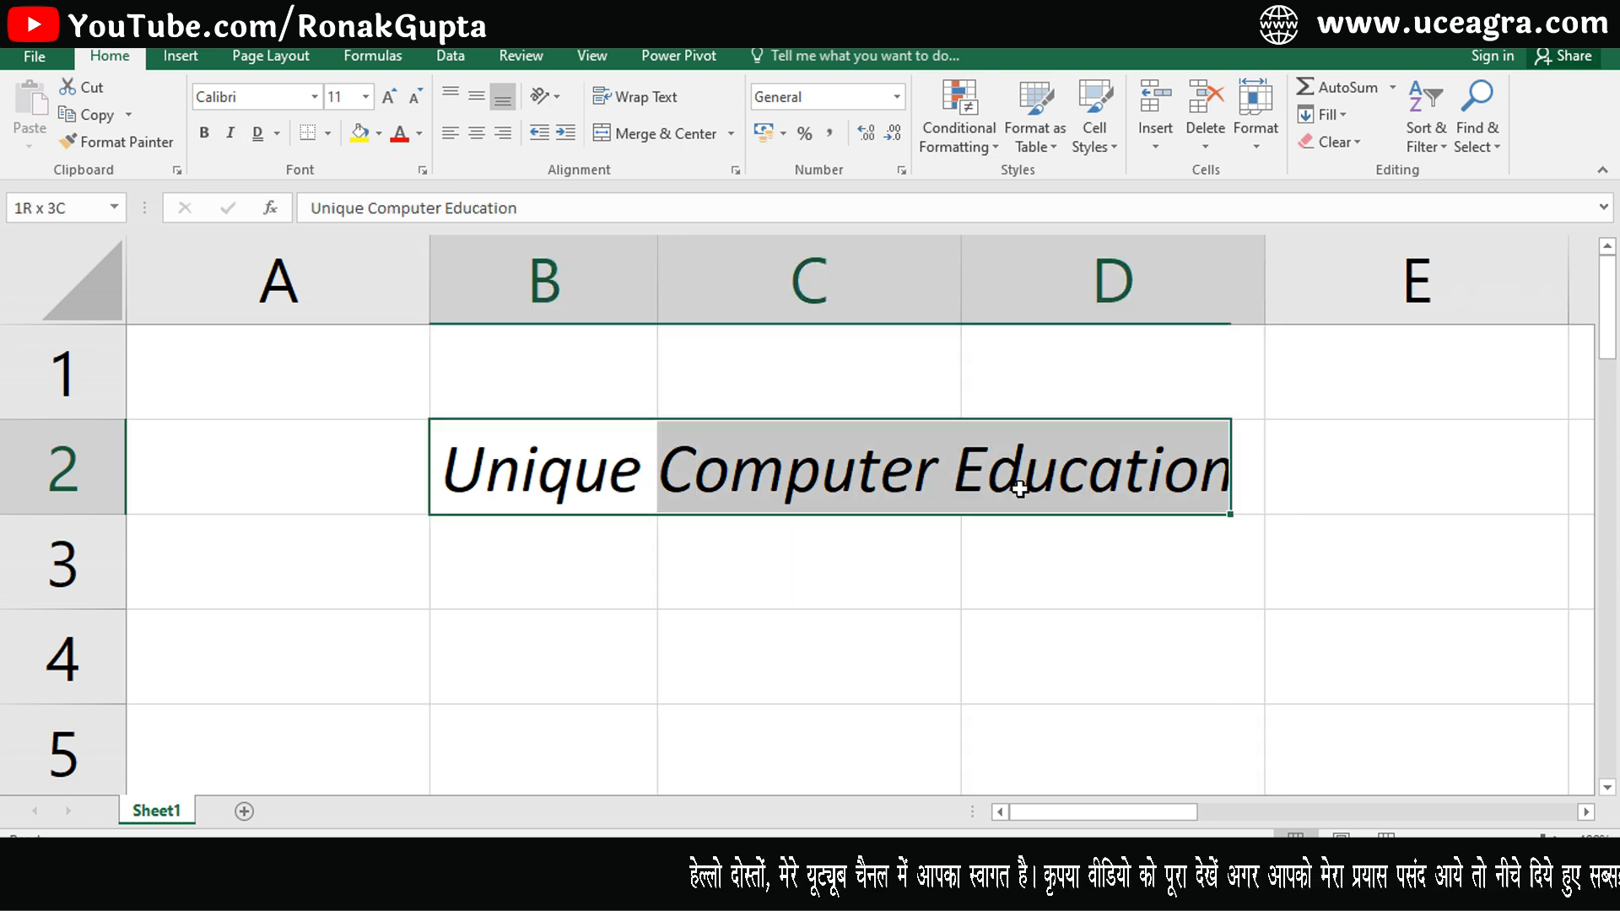
left_click(327, 139)
left_click(358, 194)
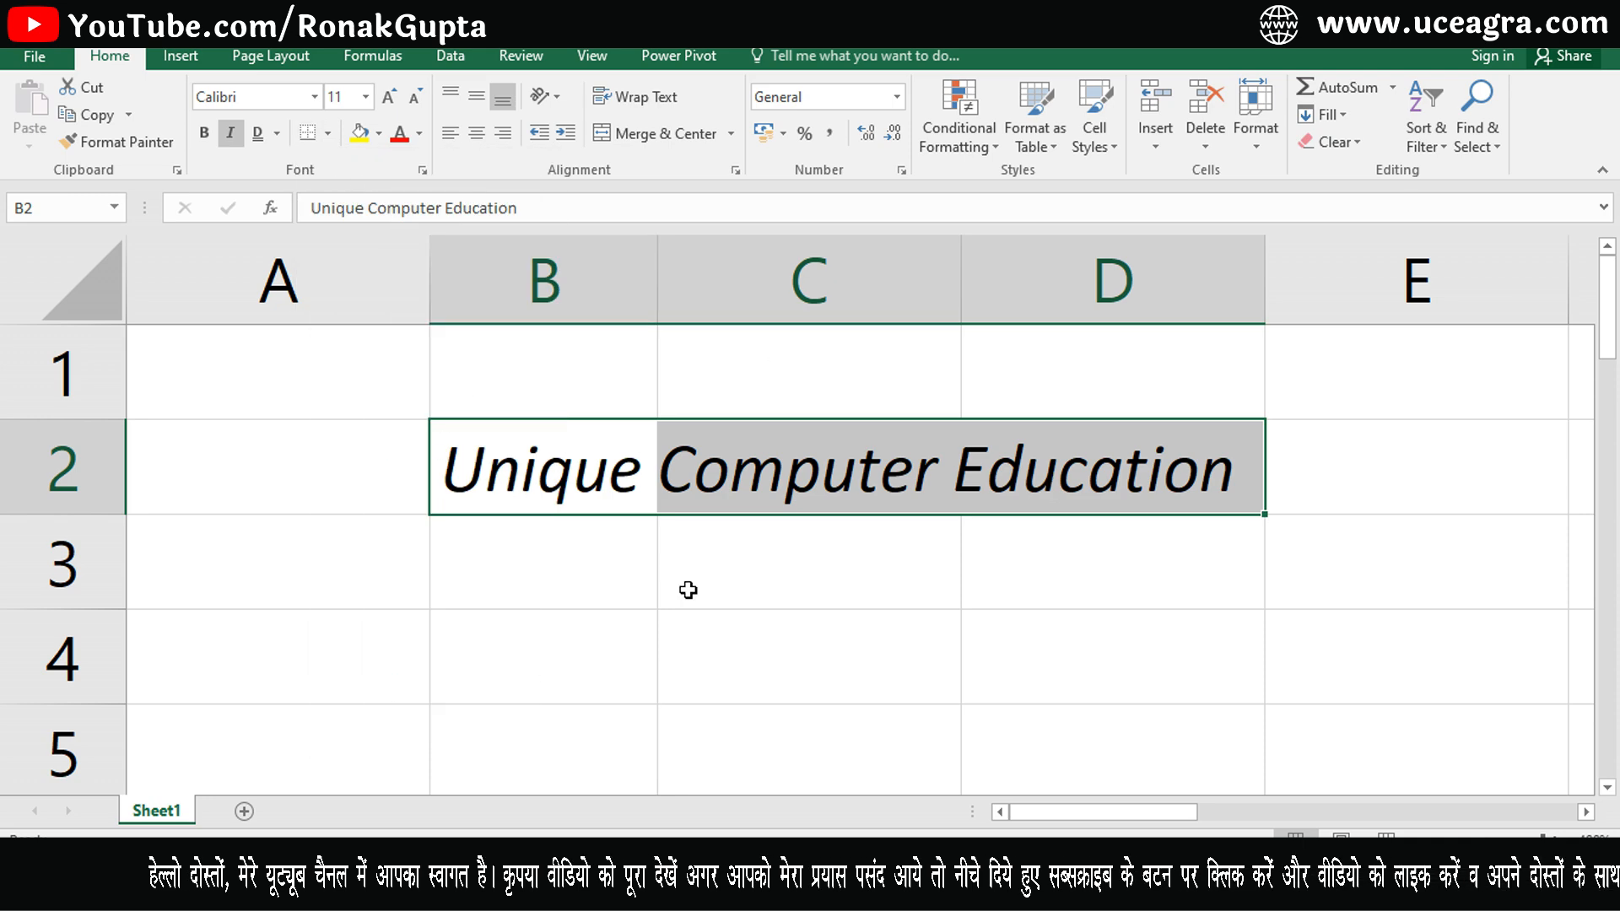
left_click(742, 658)
left_click_drag(523, 489, 983, 495)
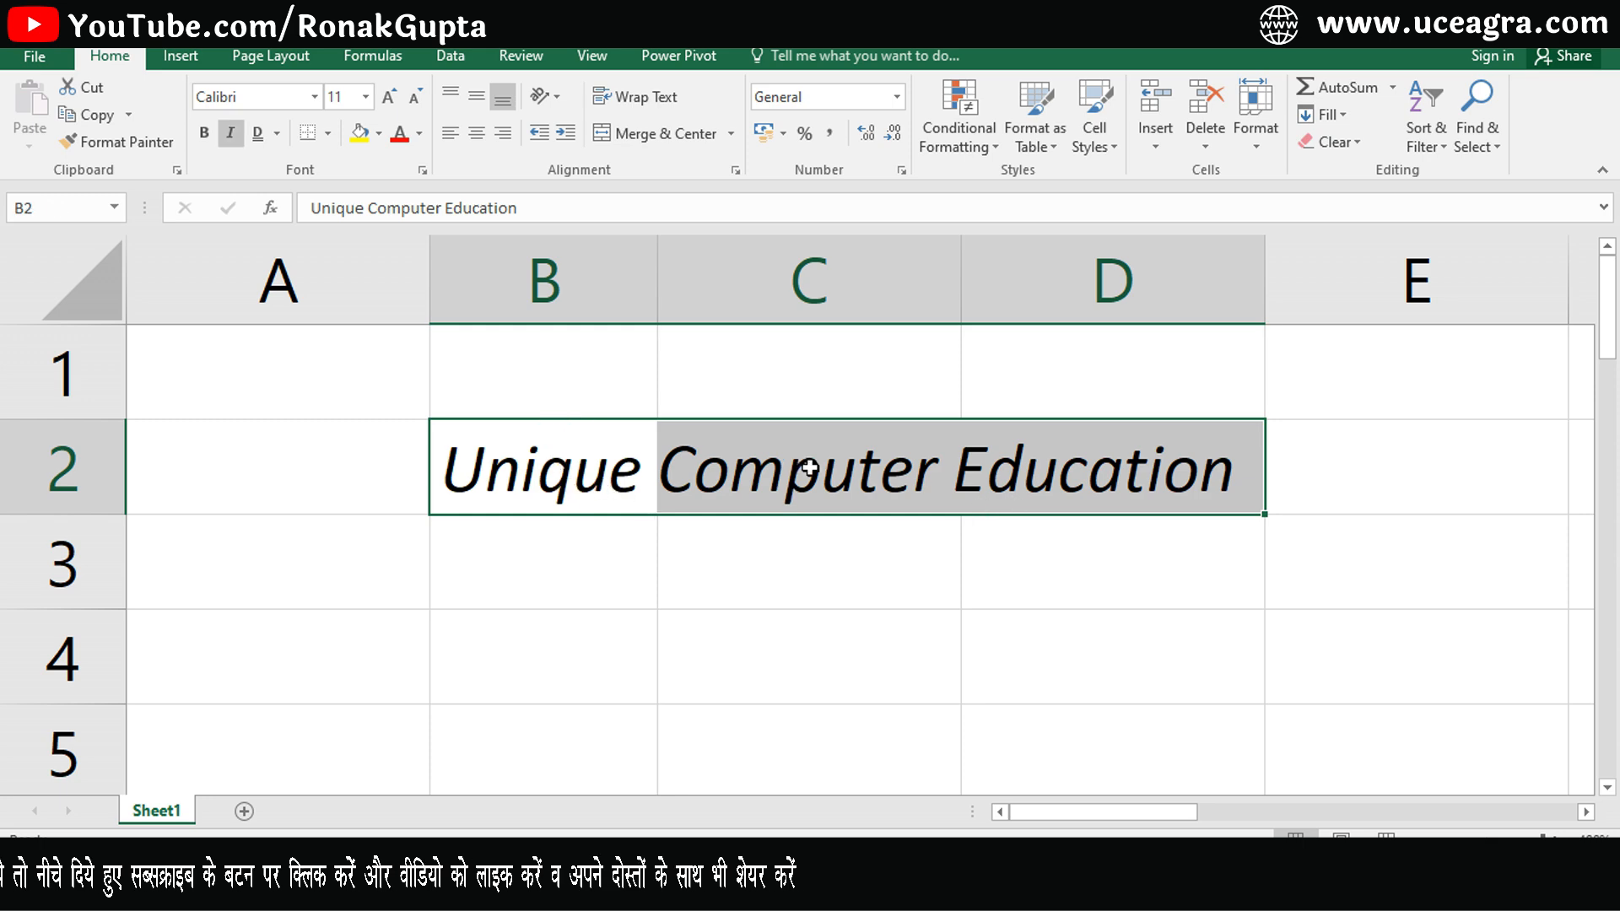
left_click_drag(540, 478, 983, 488)
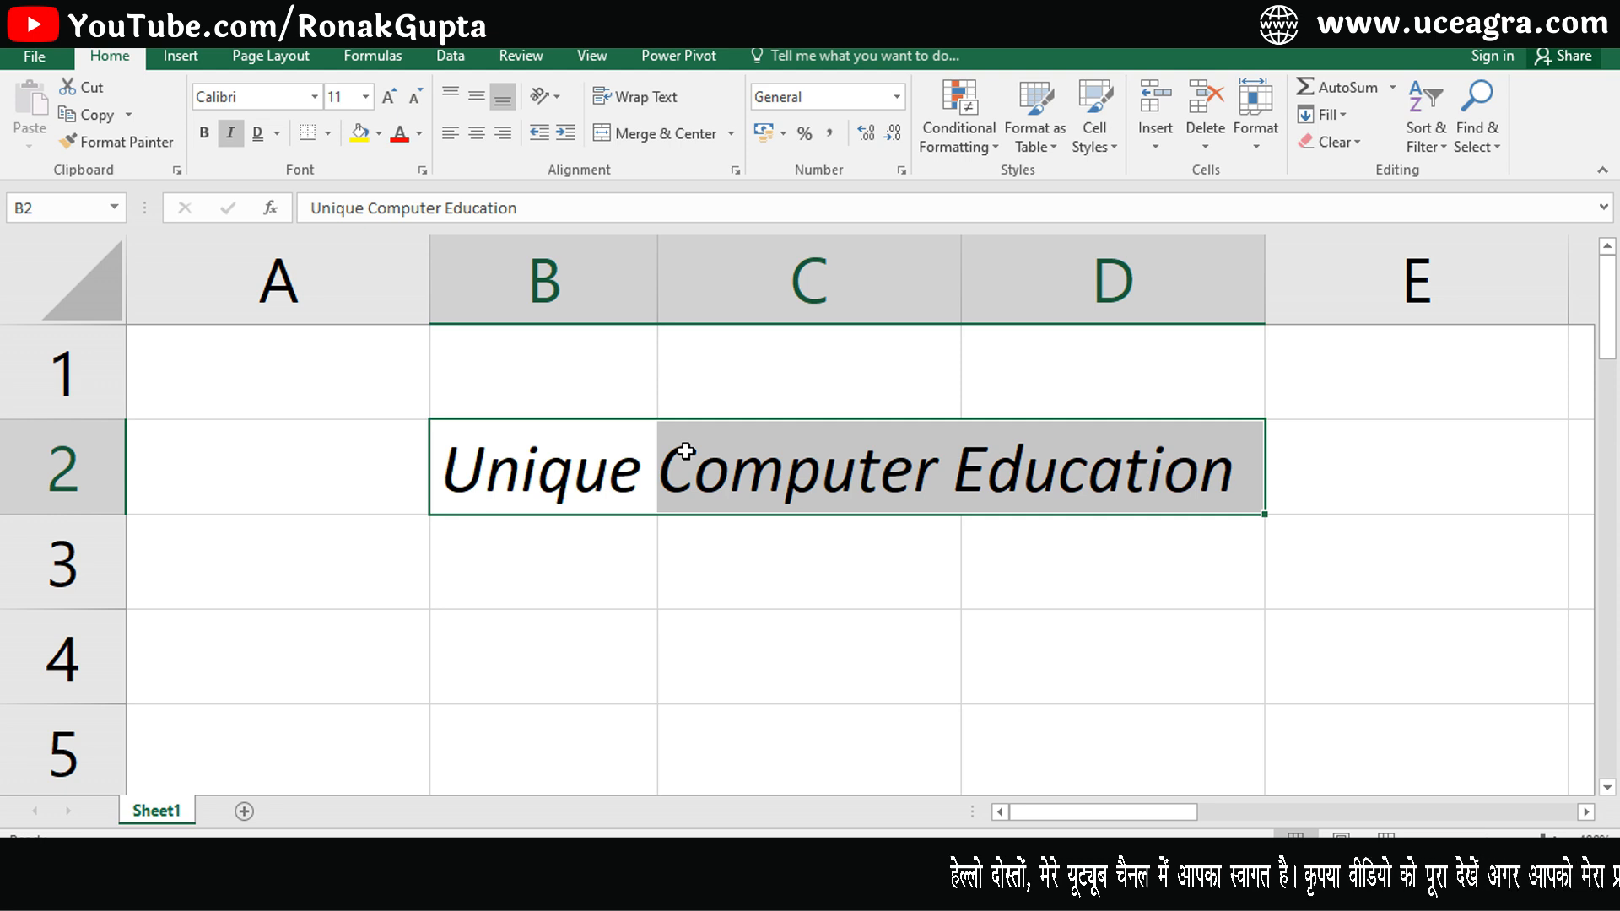
left_click_drag(535, 459, 1097, 472)
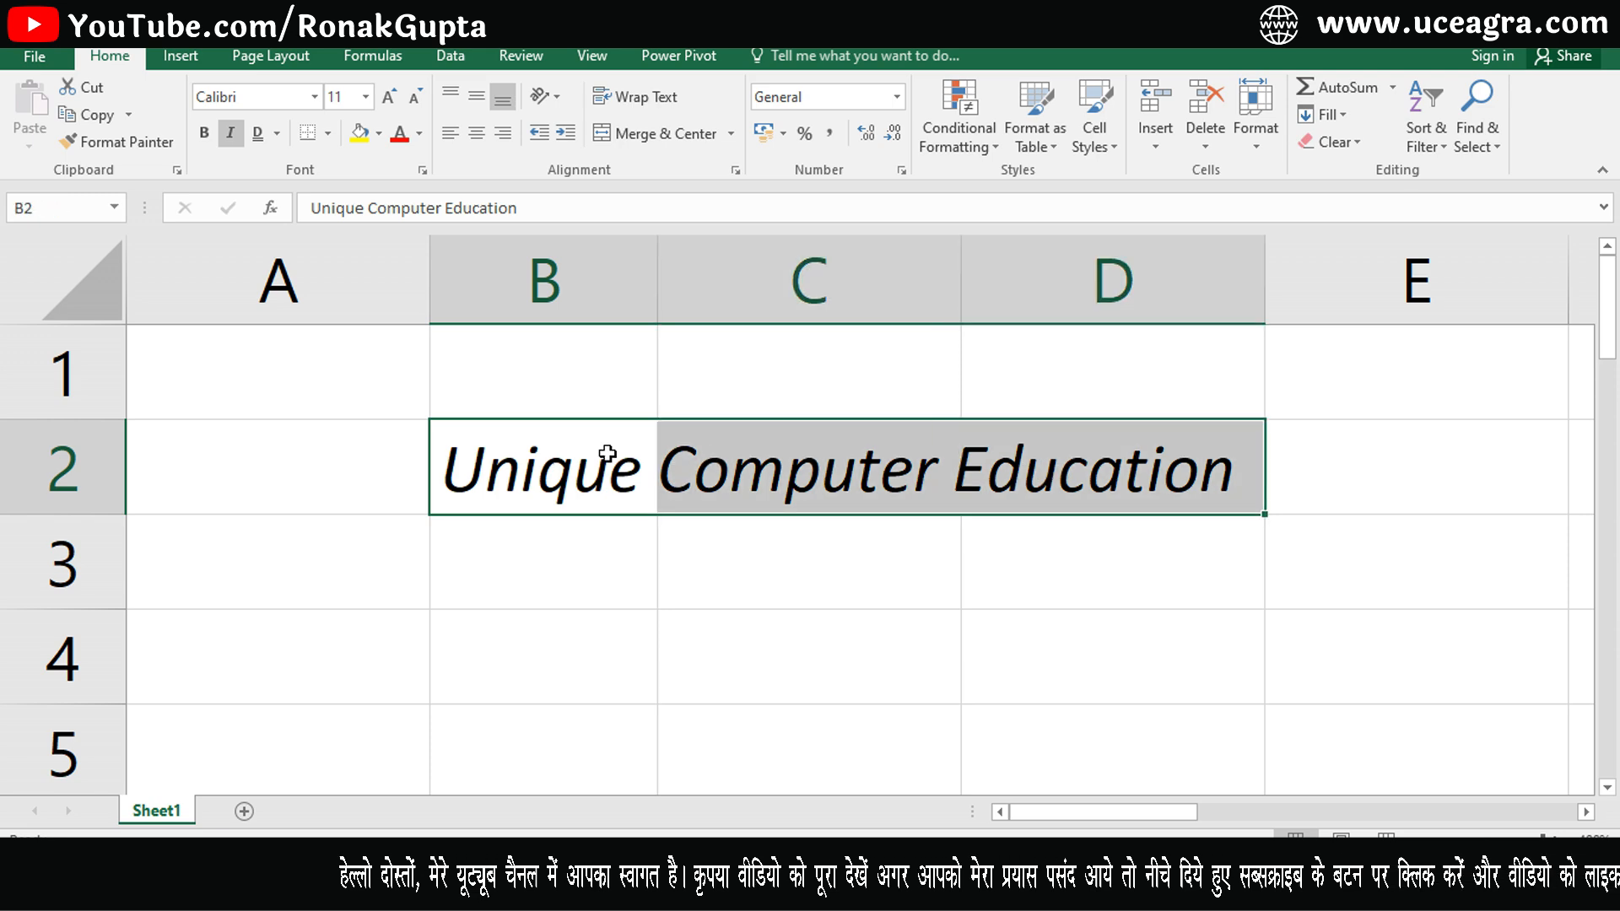
left_click(544, 453)
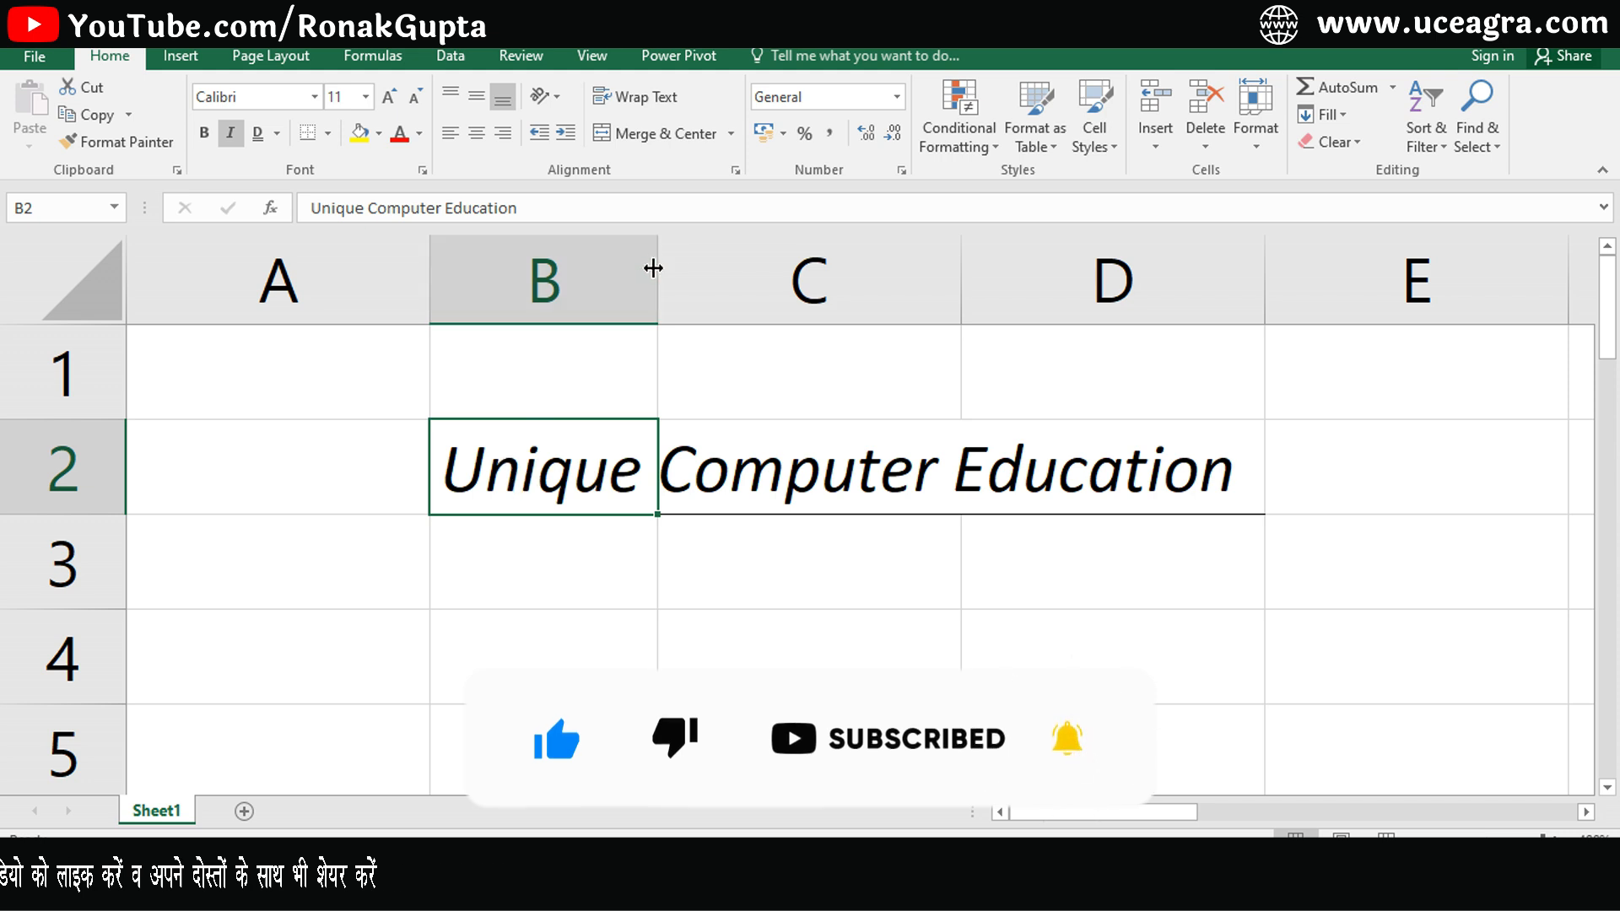
- Apply a top border and then borders all around cells B2 through D2
left_click_drag(597, 461, 1036, 480)
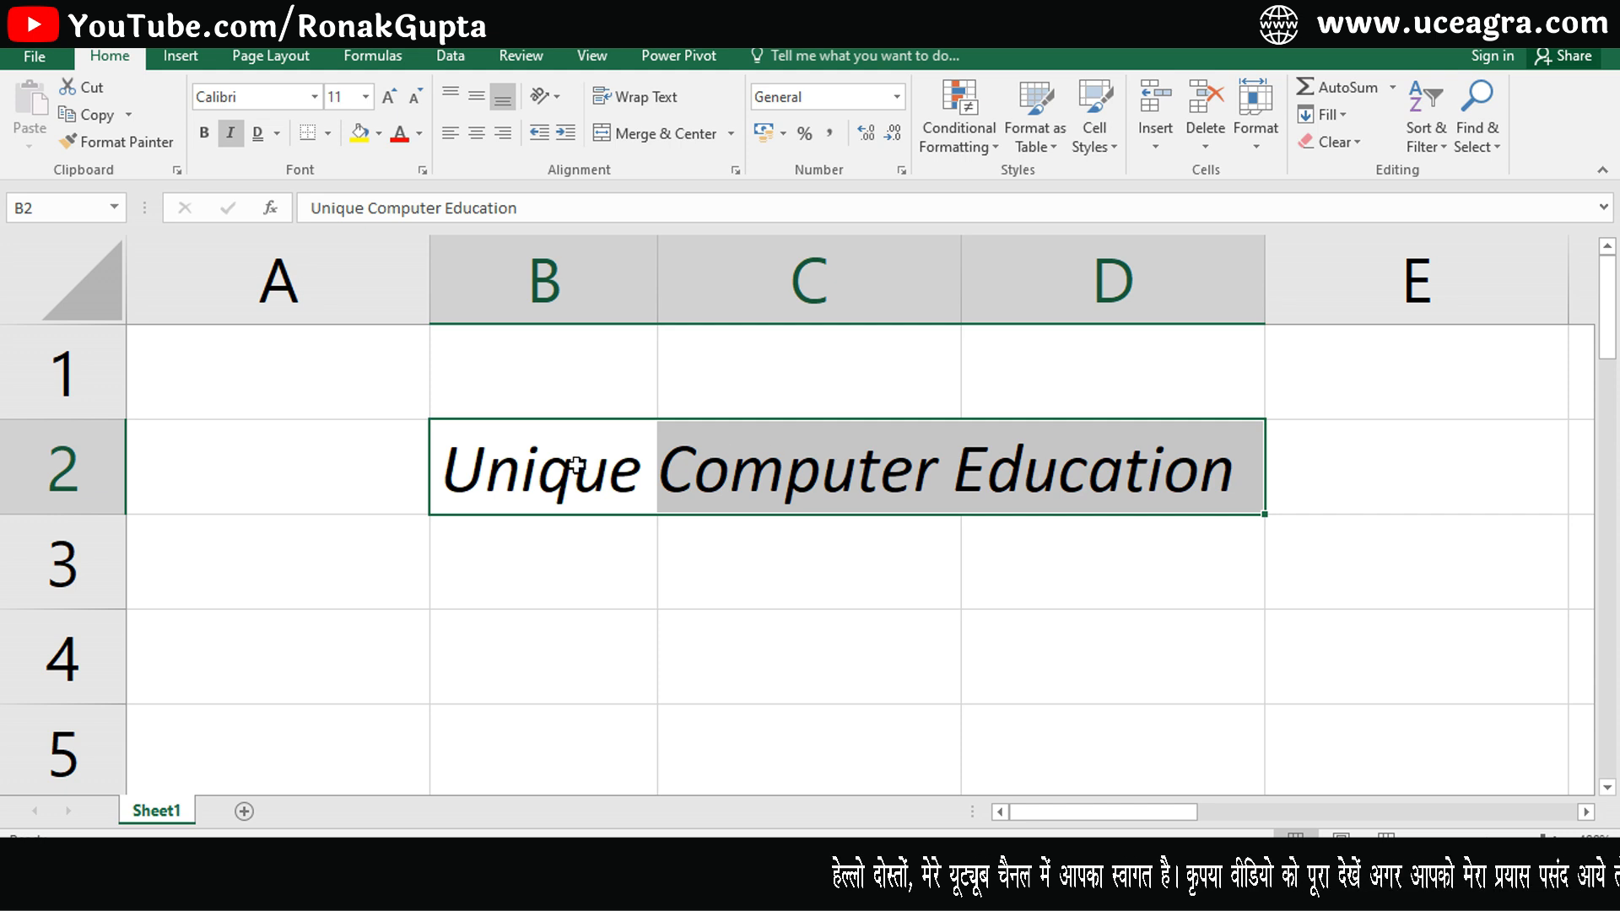
left_click(329, 133)
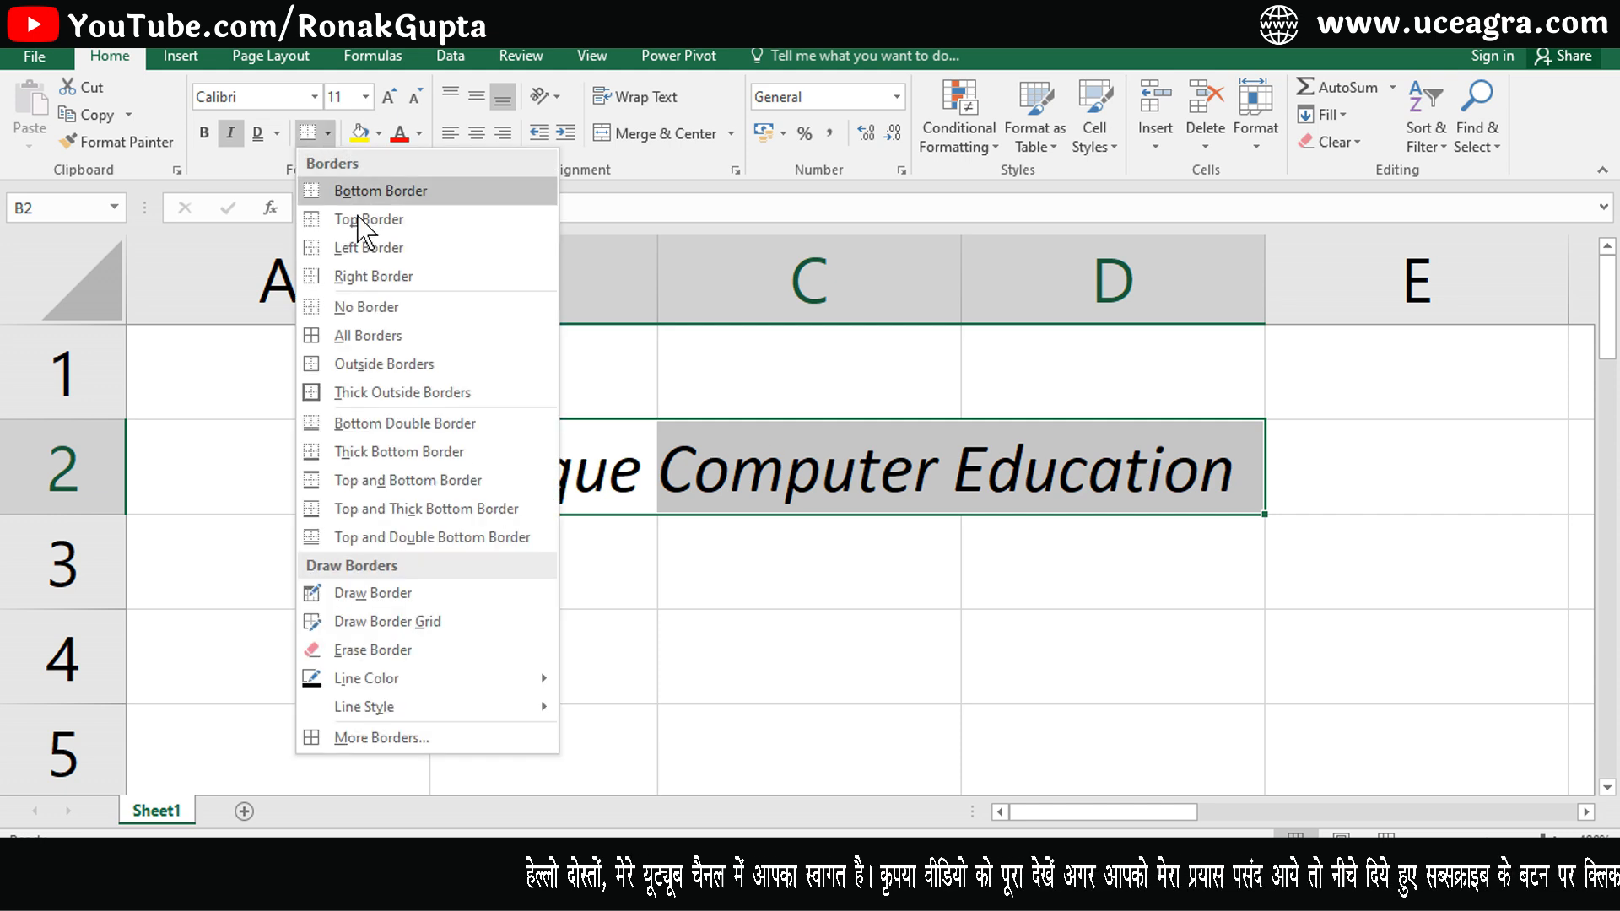
left_click(368, 221)
left_click(328, 132)
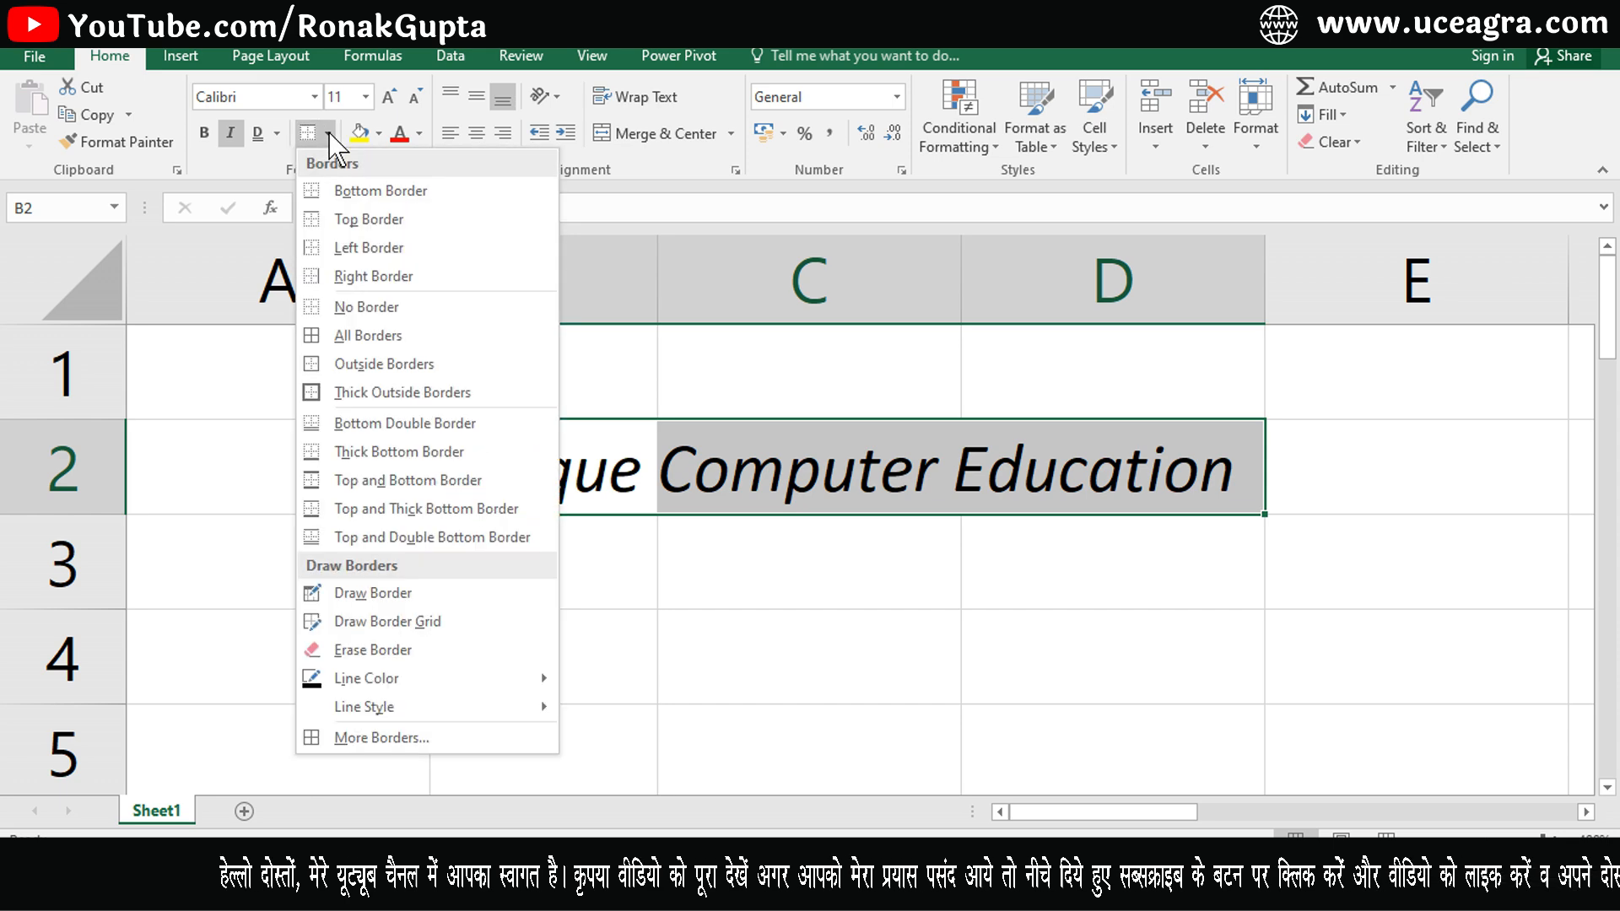
left_click(349, 337)
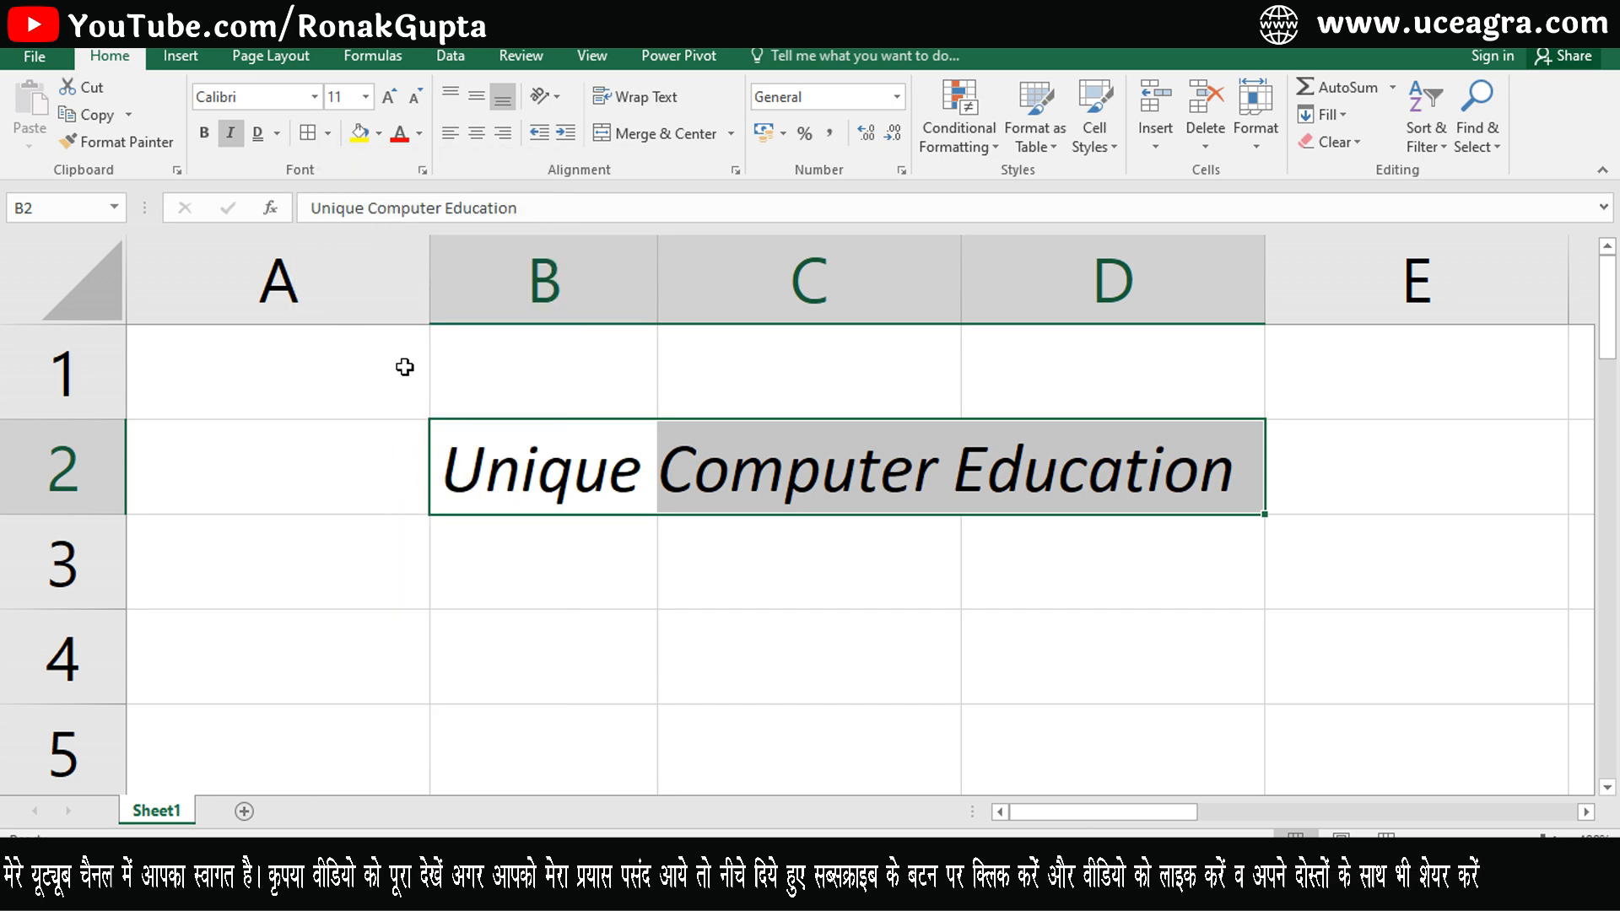
left_click_drag(540, 561, 759, 561)
left_click(608, 686)
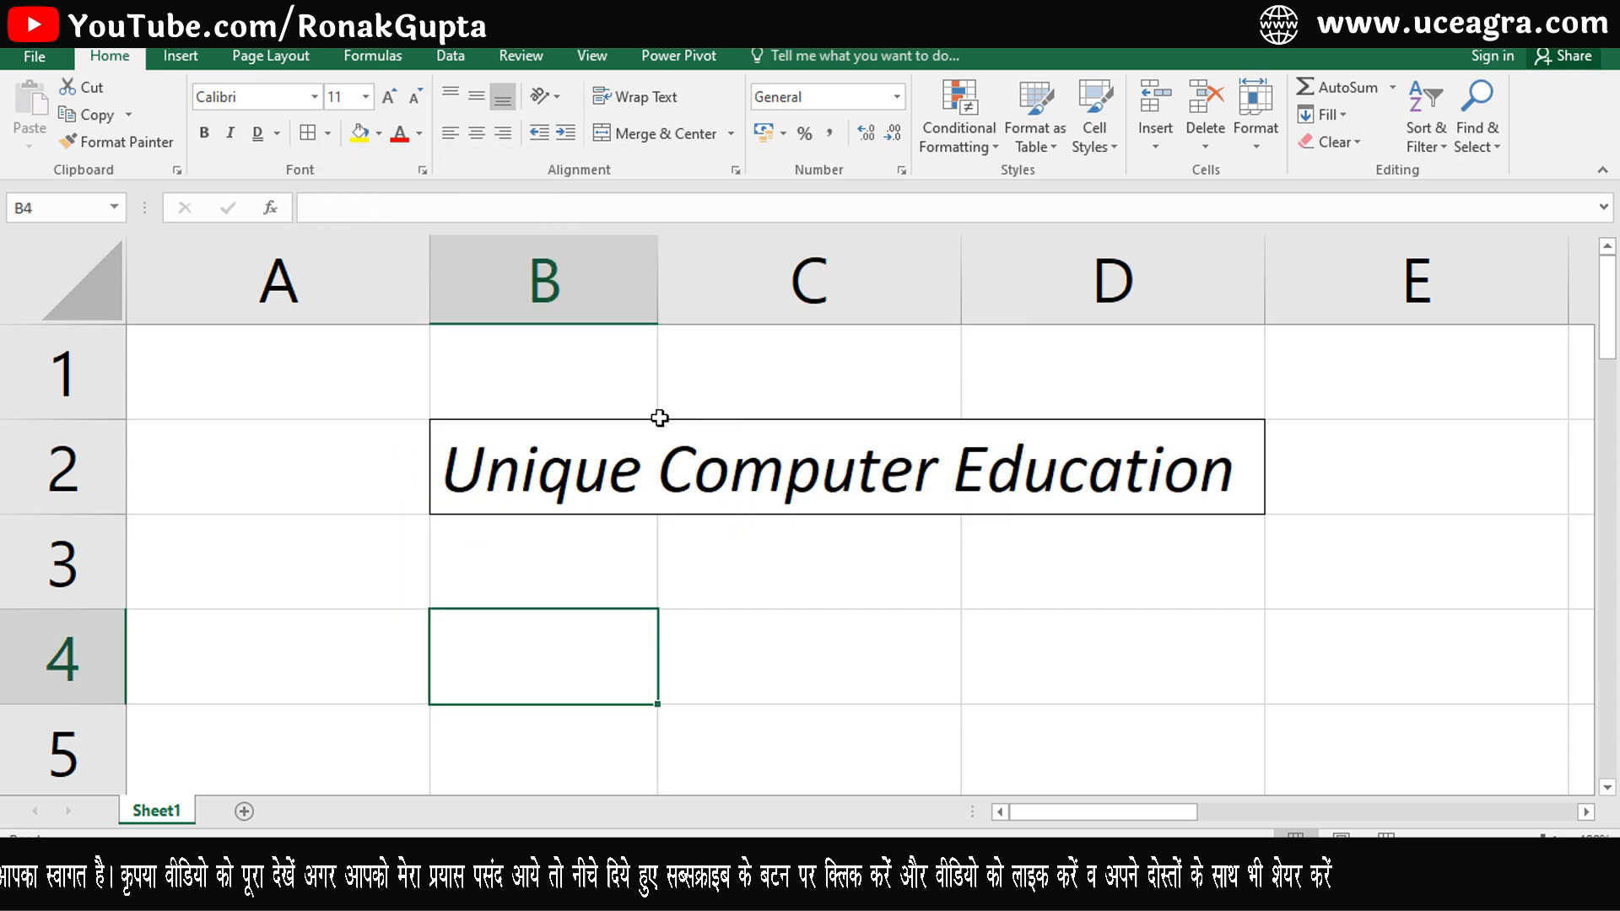
left_click(558, 456)
left_click_drag(559, 456, 1190, 459)
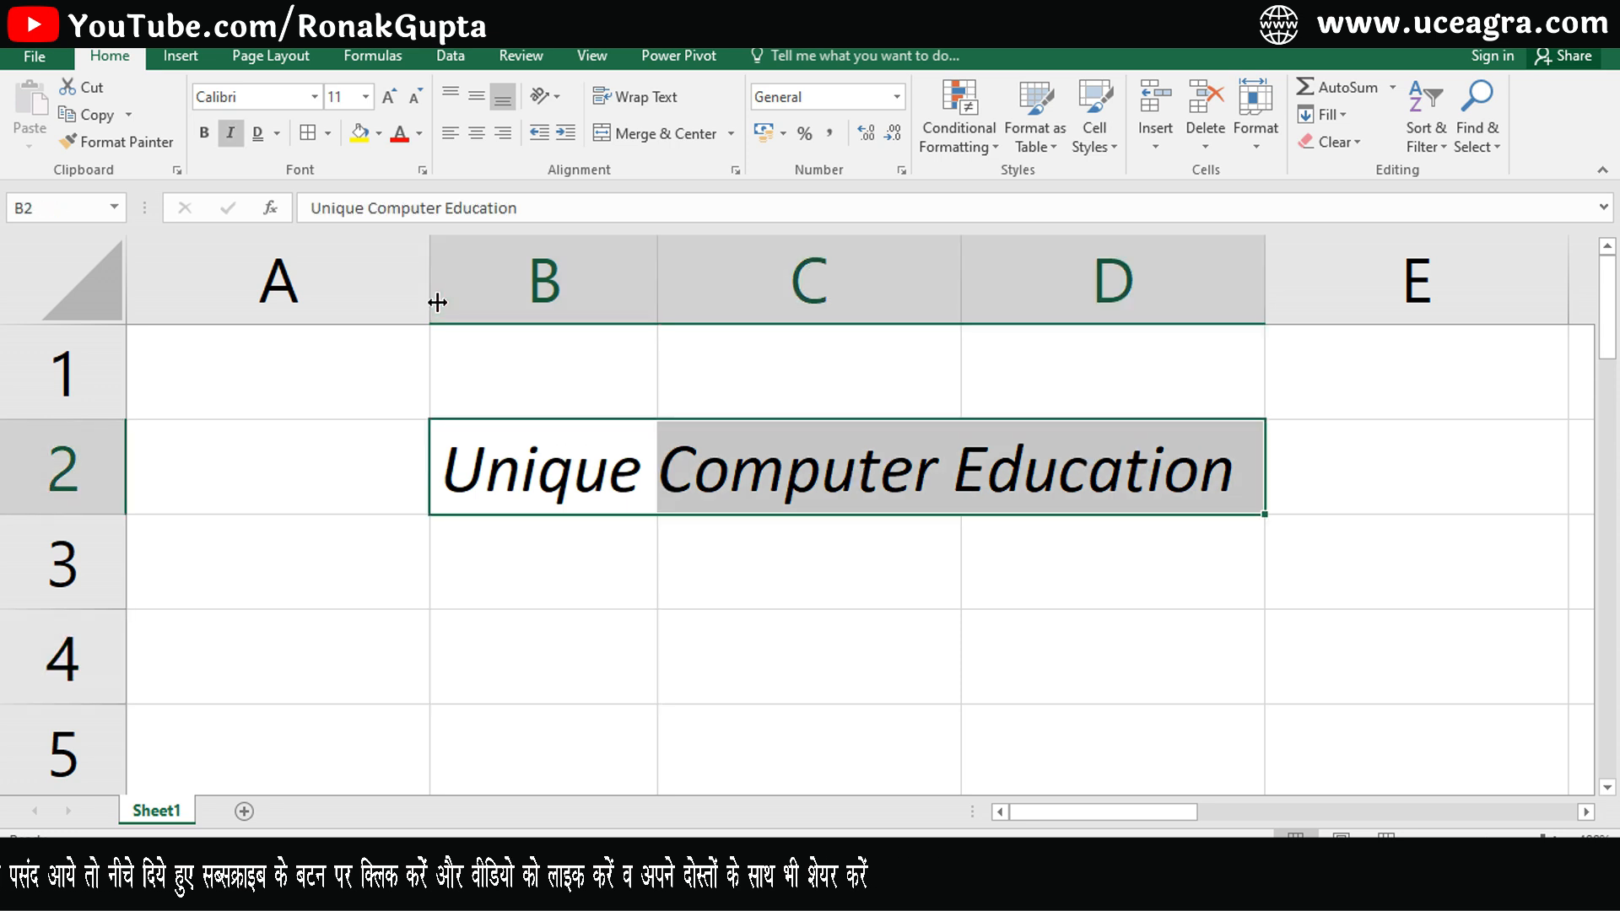
left_click(327, 134)
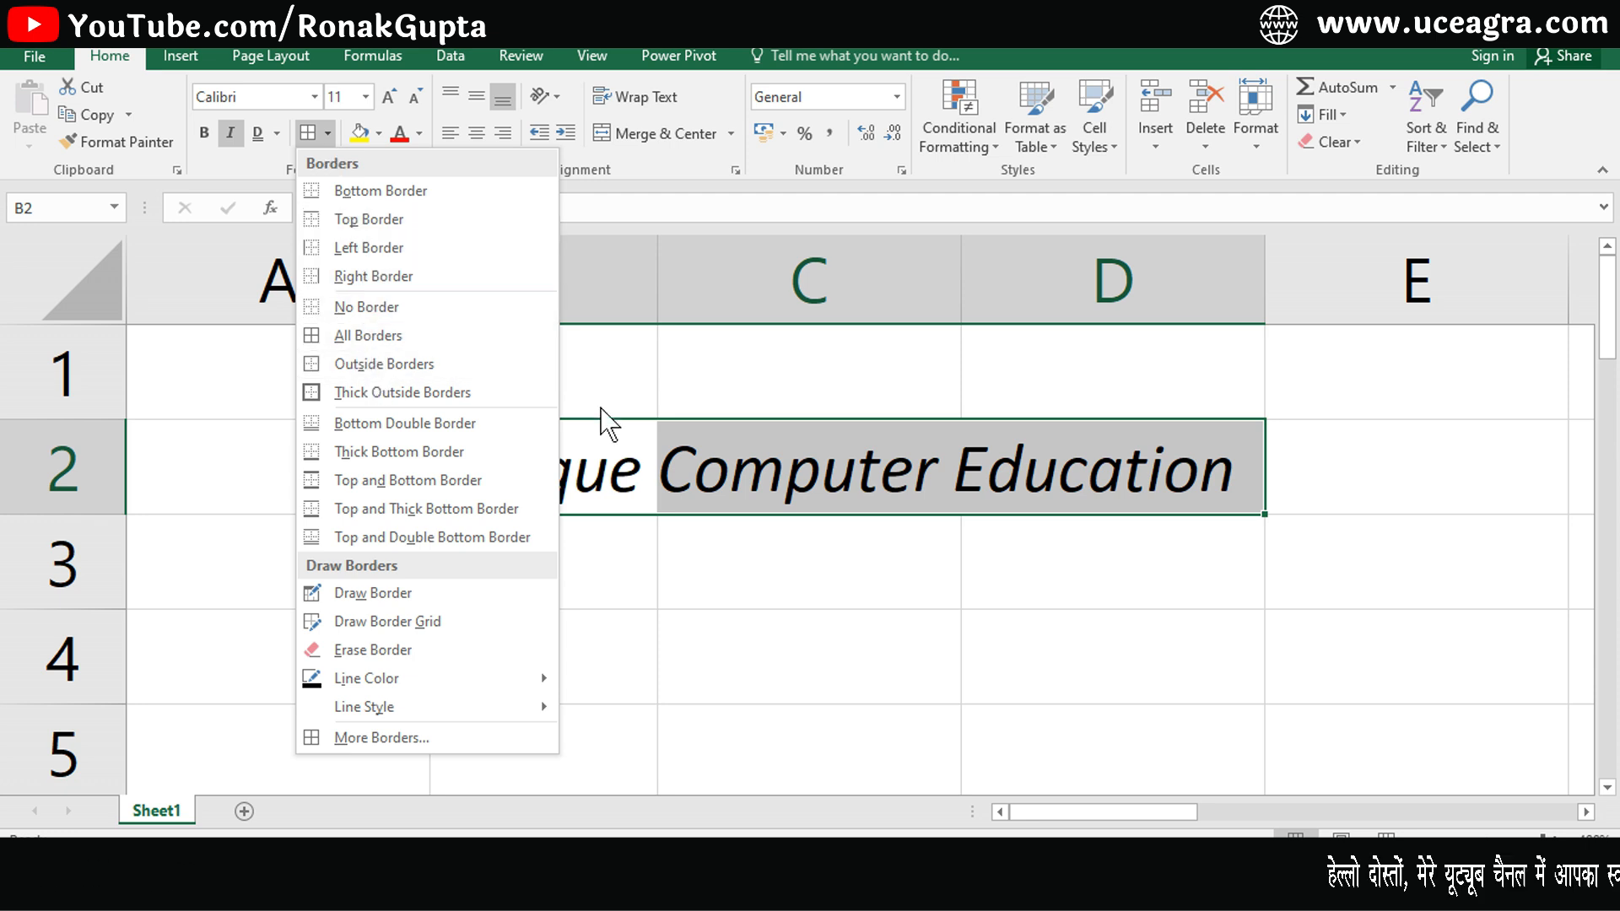
left_click(742, 476)
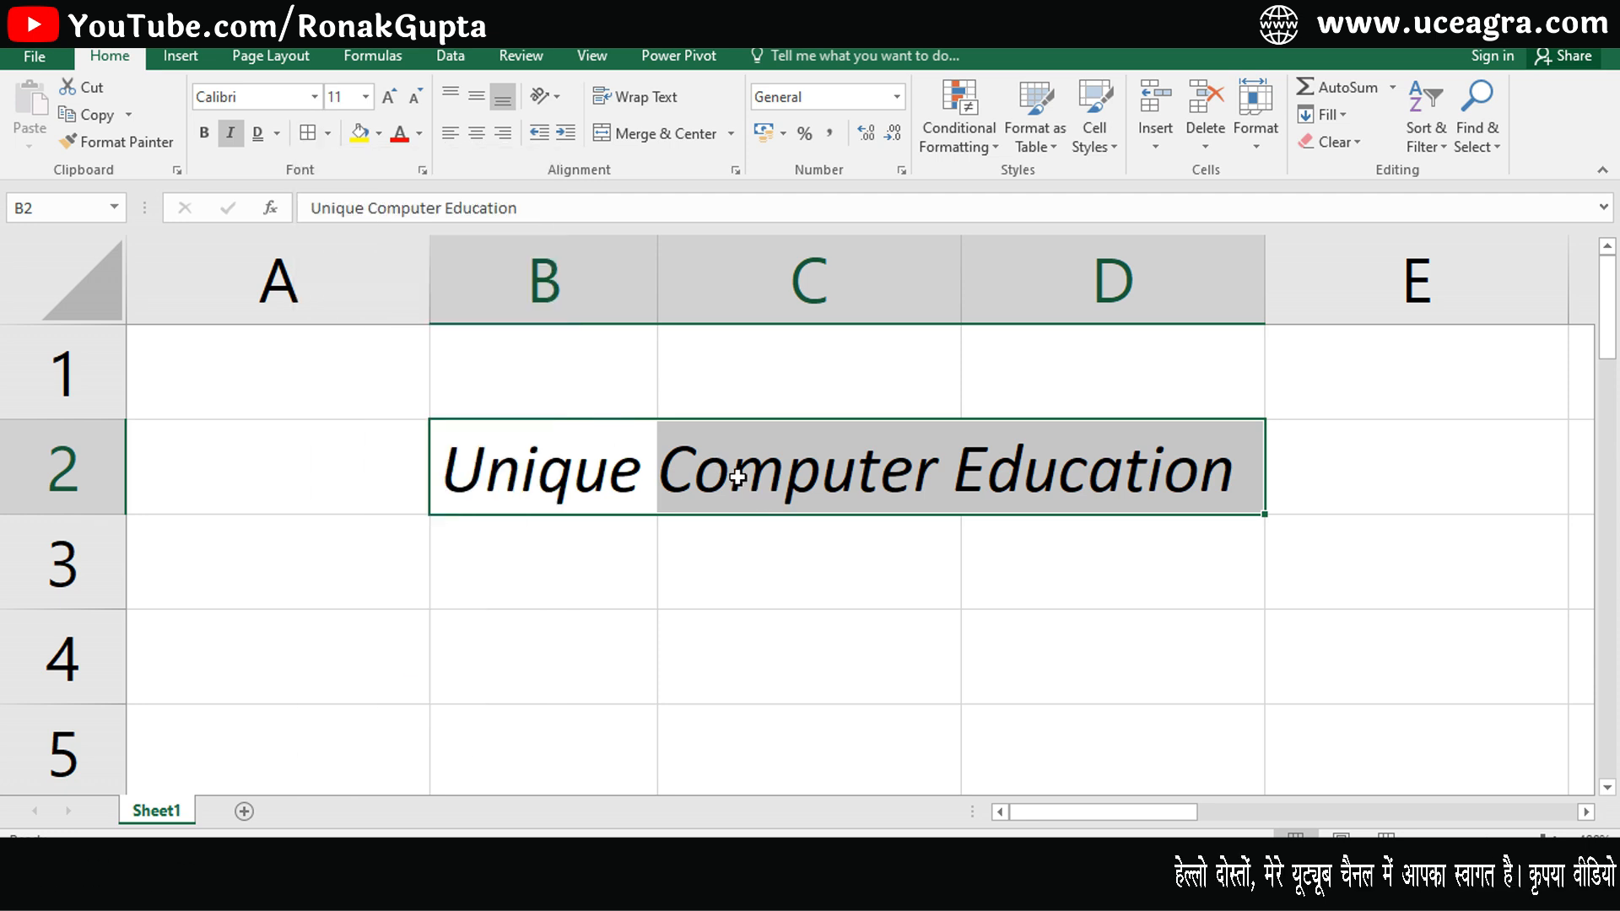
- Widen column B so it holds most of the text of B2
left_click(655, 462)
left_click(866, 460)
left_click(1244, 464)
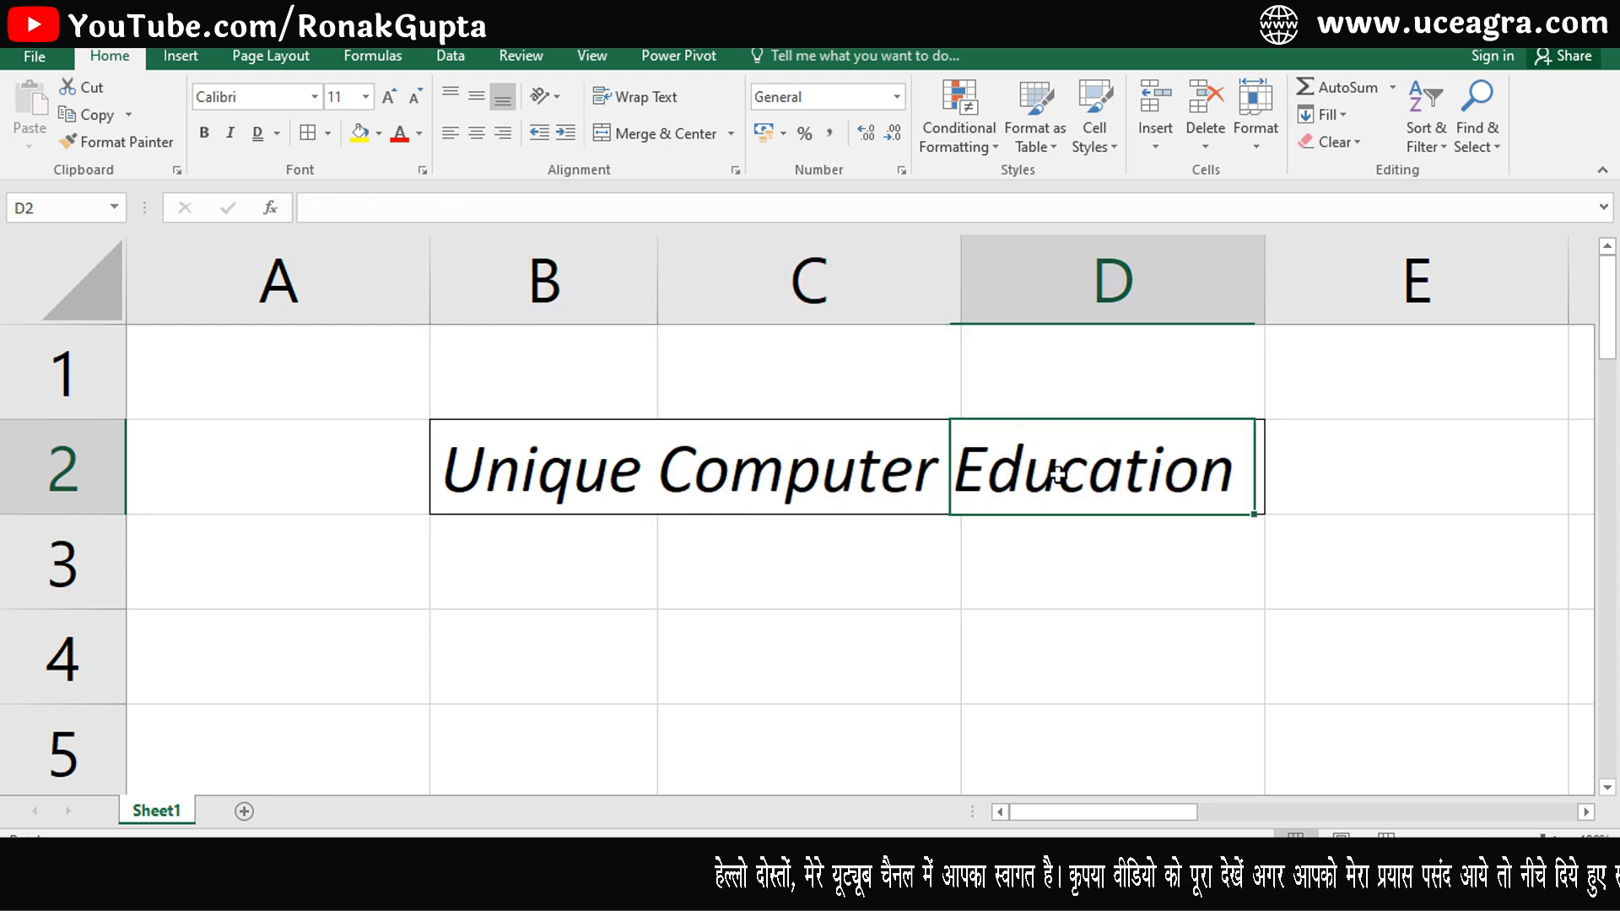
left_click(660, 462)
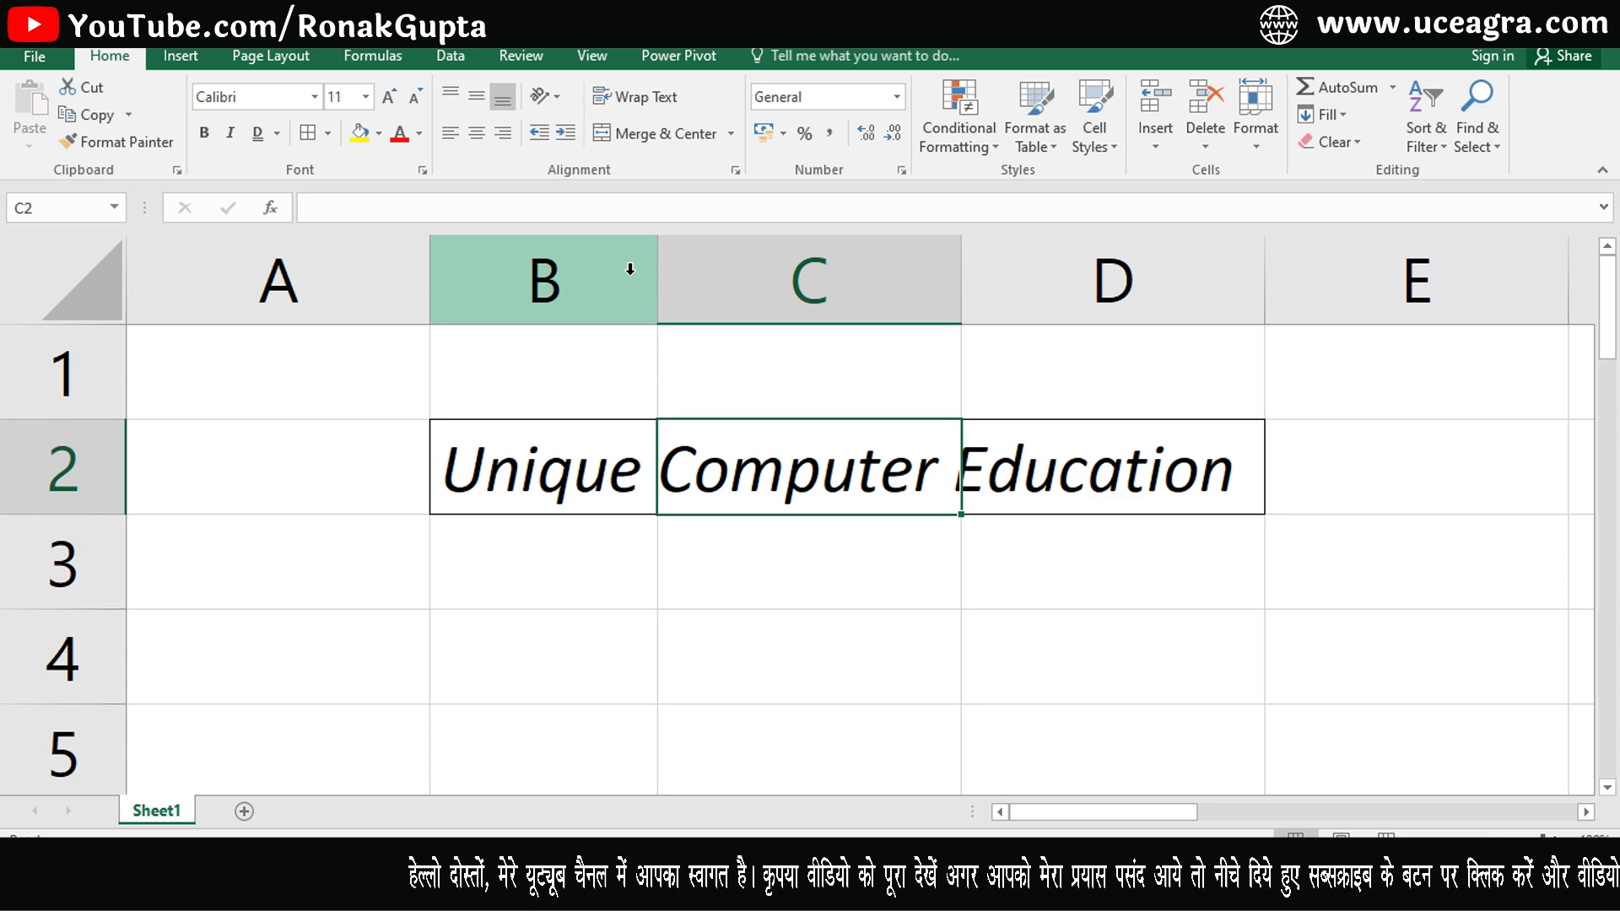
left_click_drag(660, 276, 1029, 307)
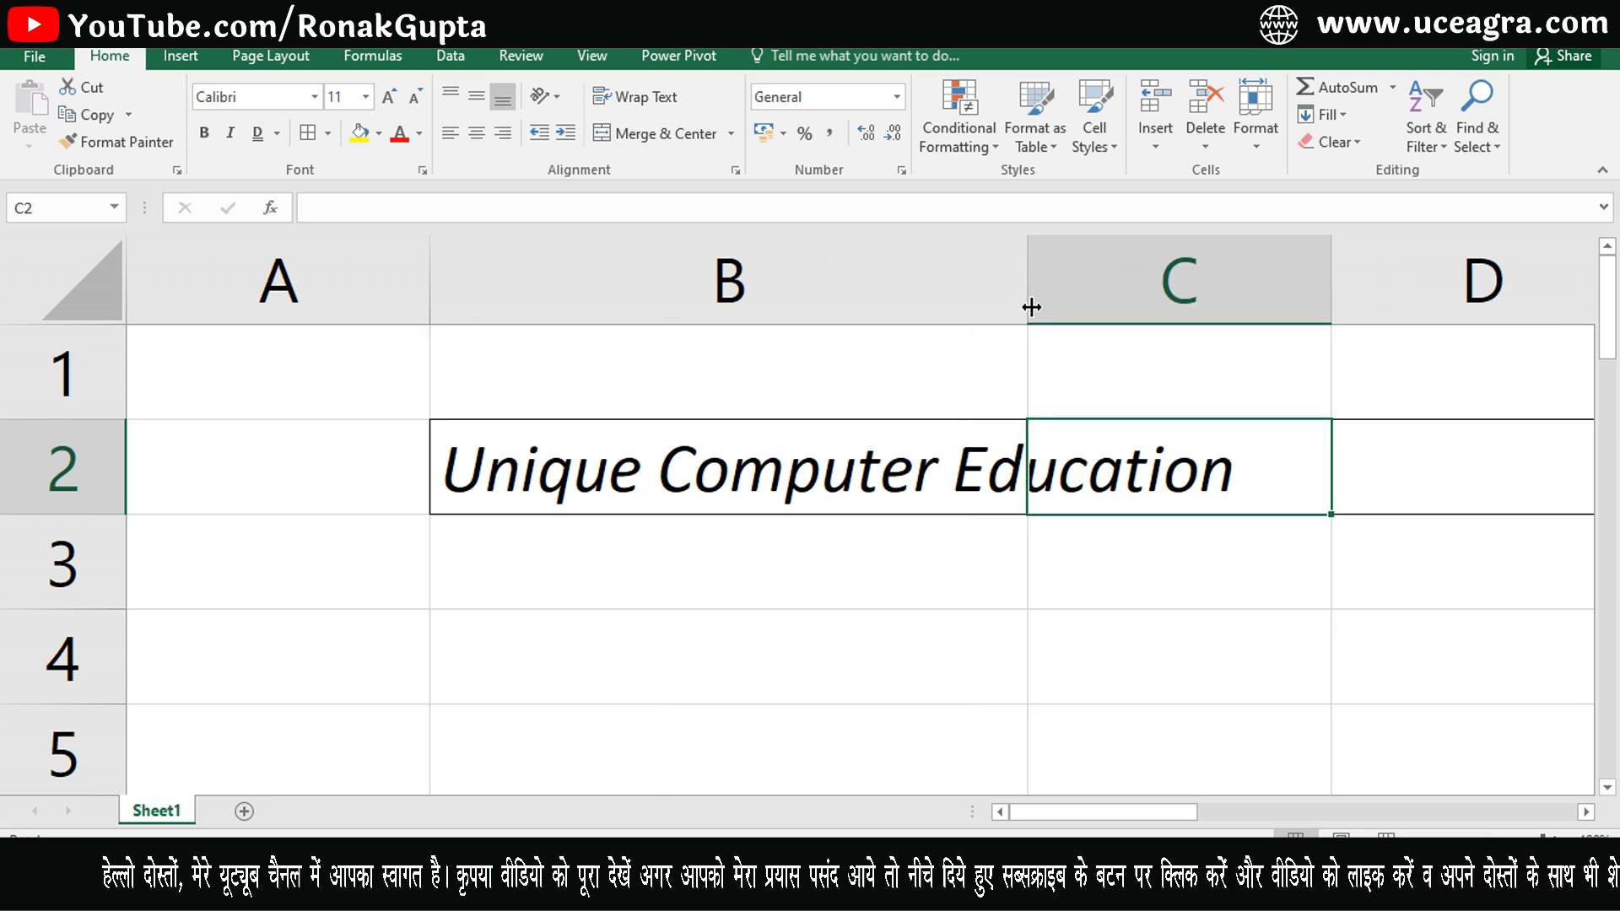
left_click(1283, 543)
left_click(1226, 466)
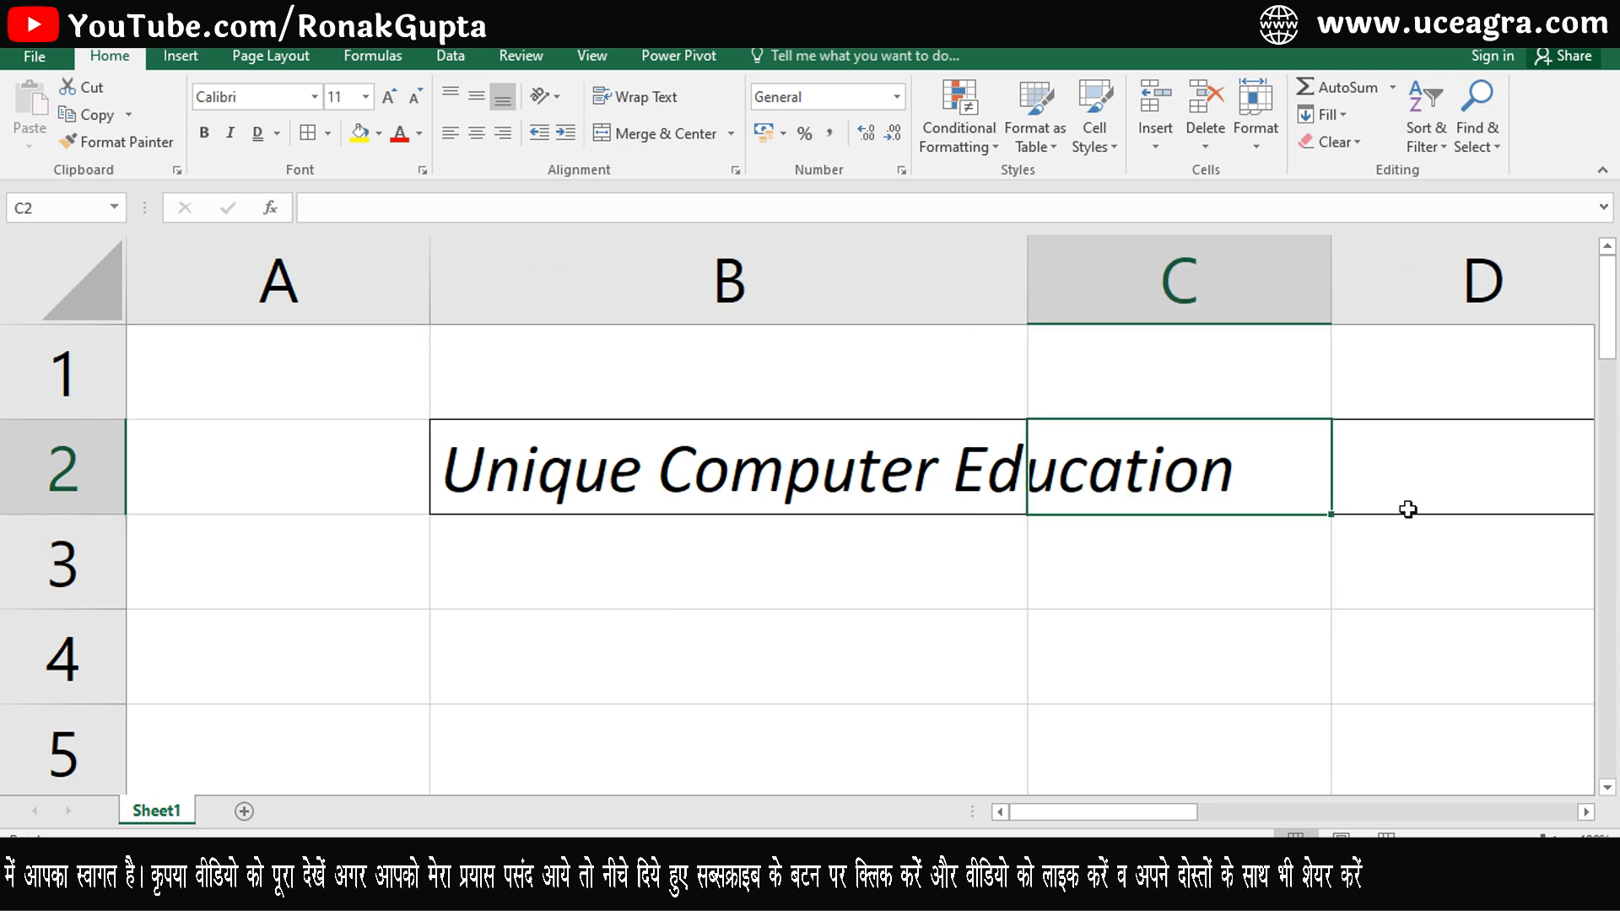
left_click(1432, 716)
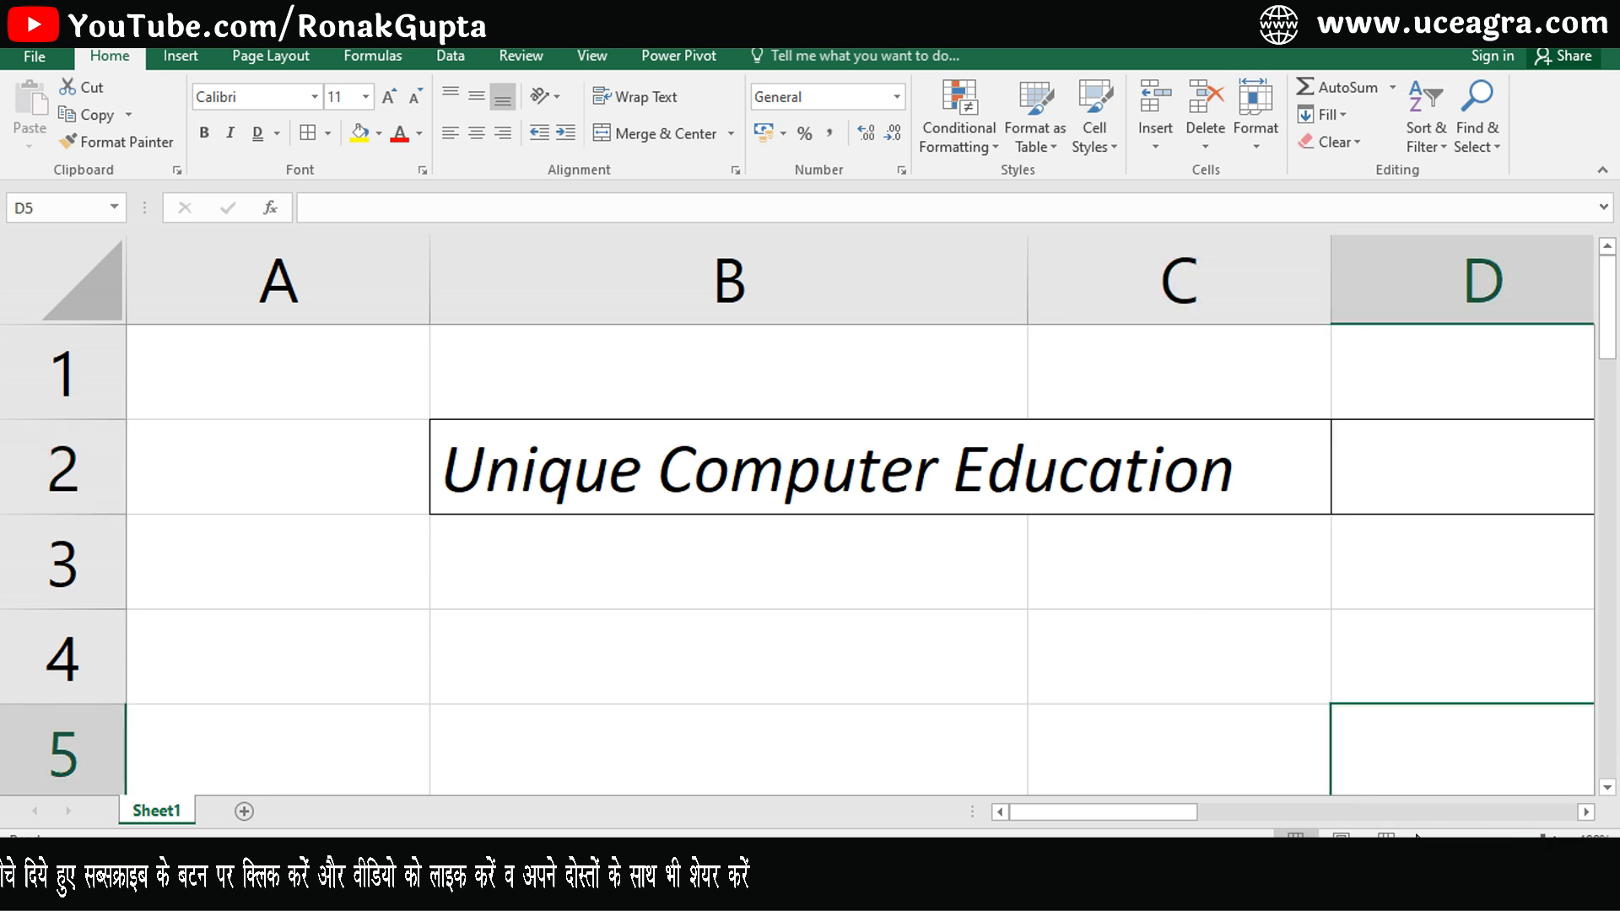
- Widen column B a little more so the whole B2 text fits inside it
scroll(980, 607, "down", 3)
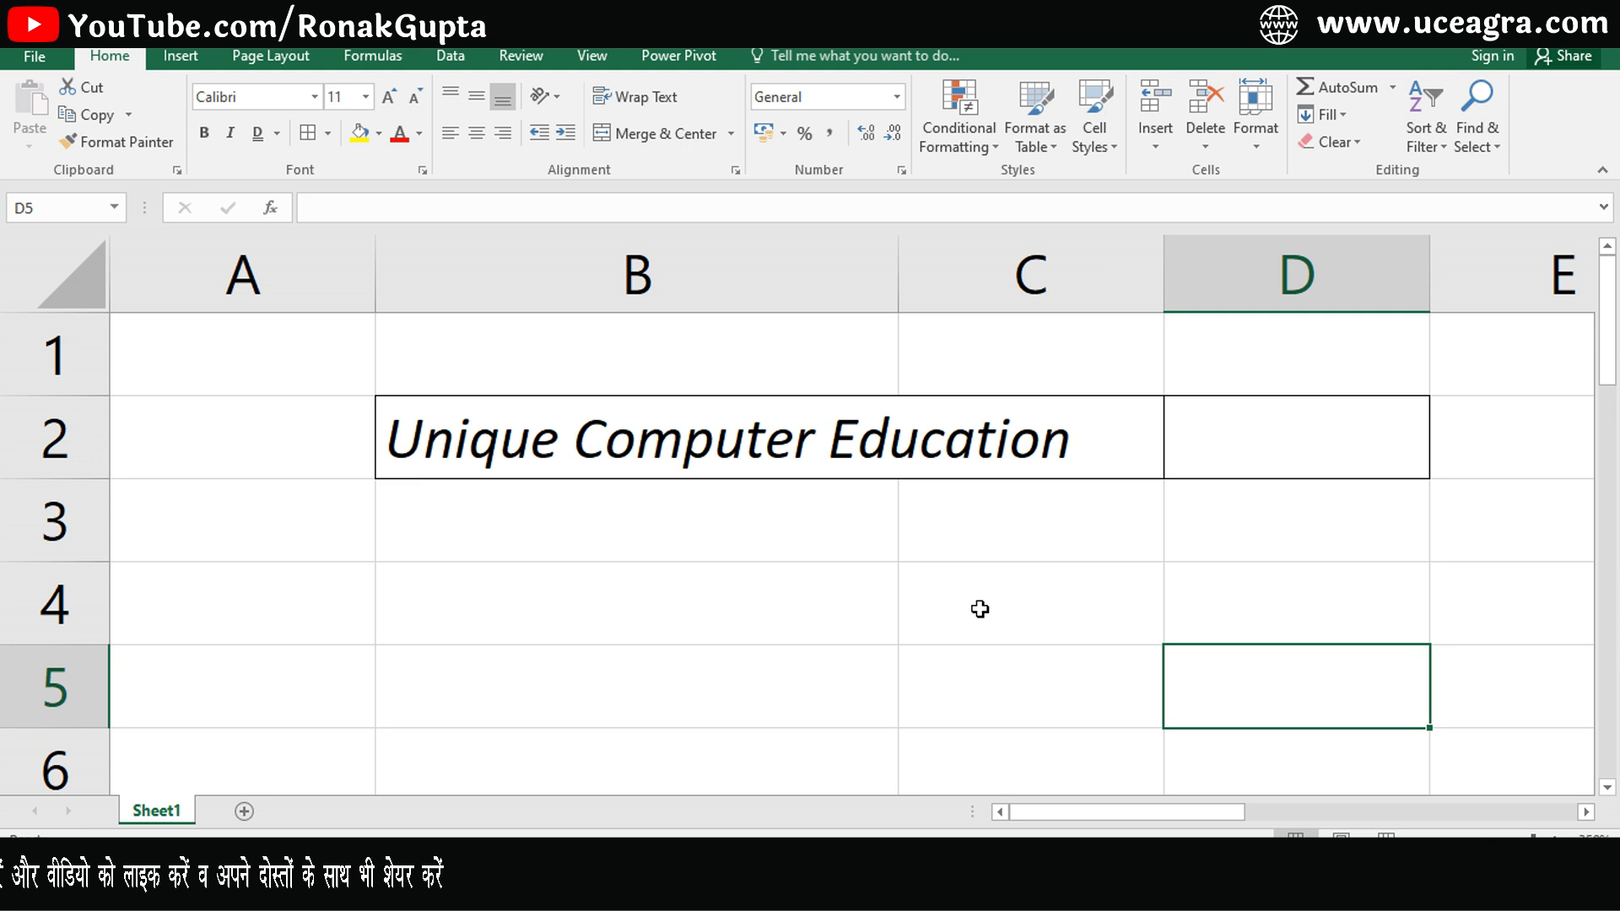
left_click(768, 458)
left_click(1063, 410)
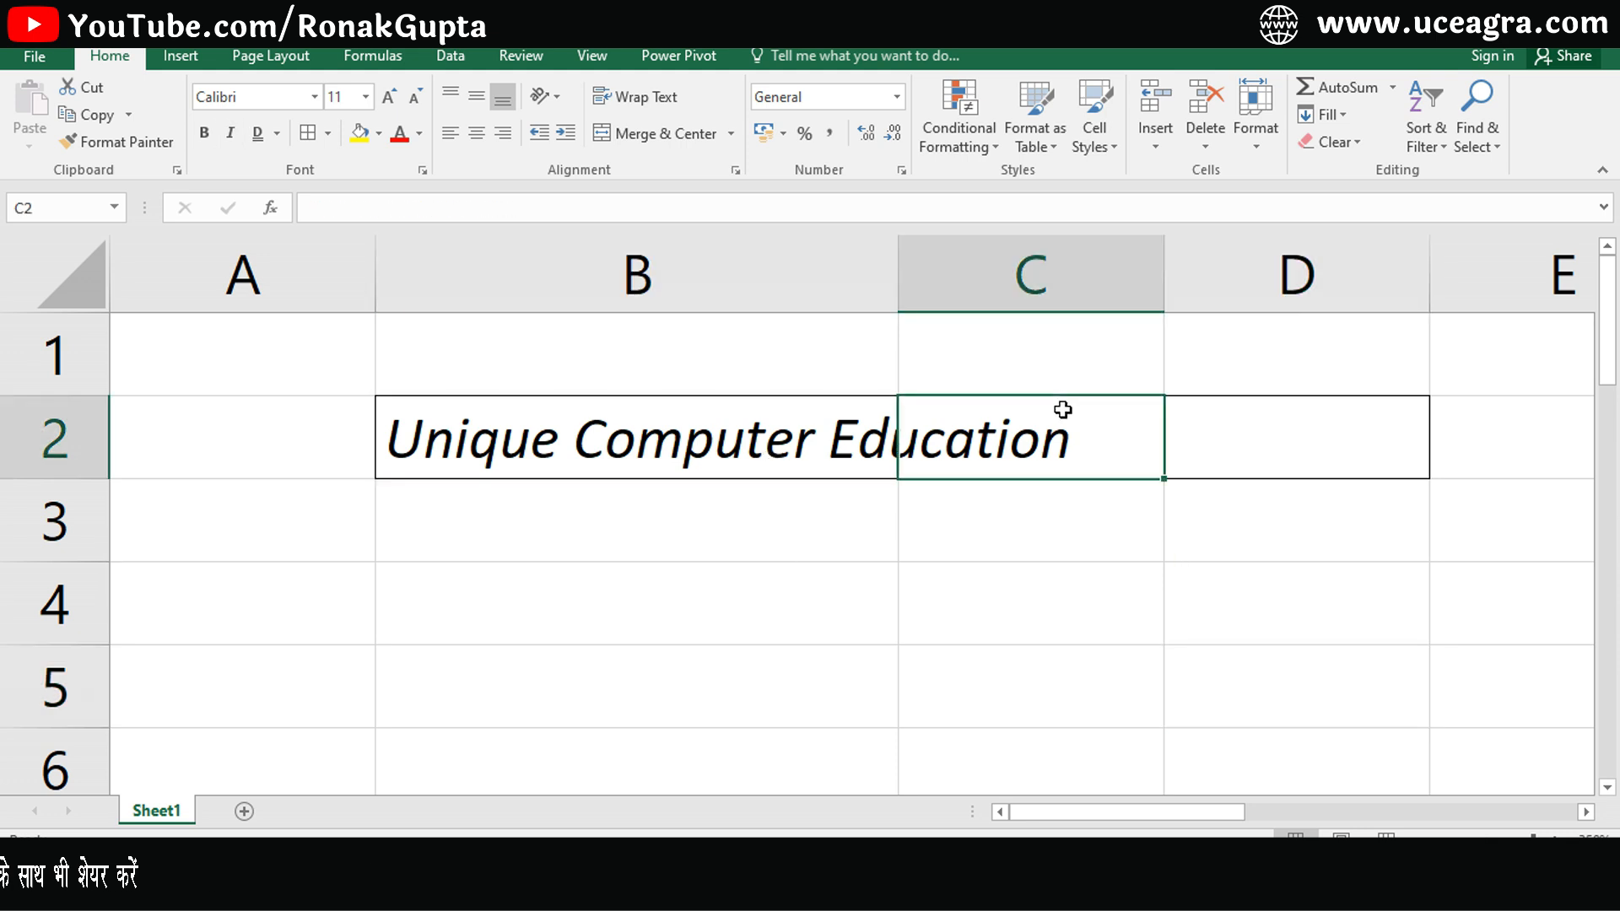
left_click_drag(1059, 286, 1085, 289)
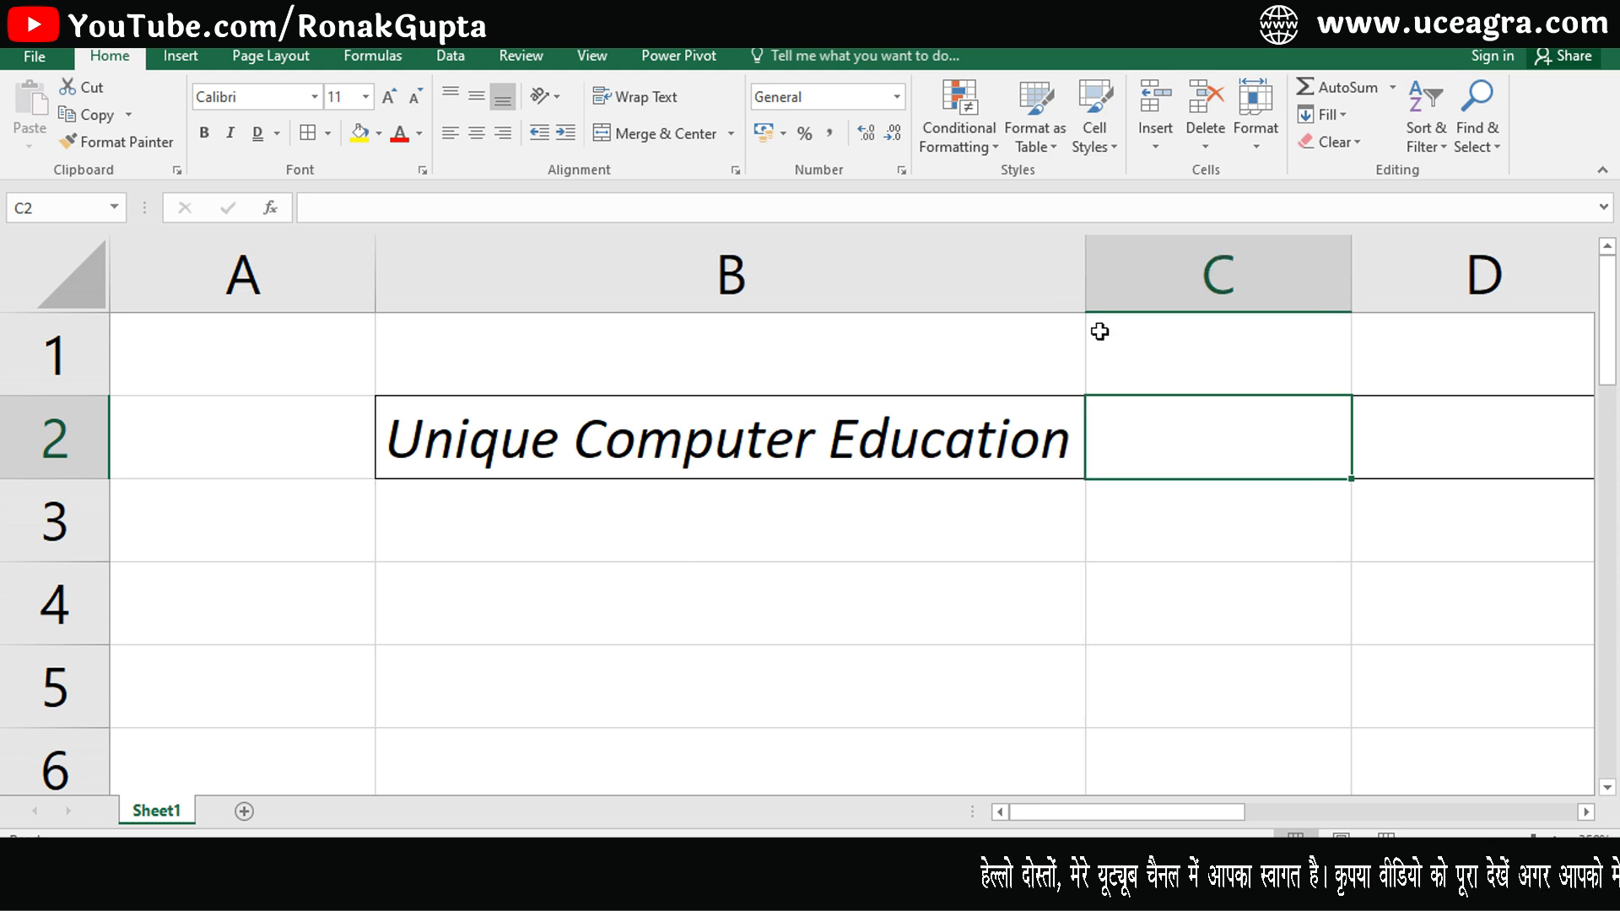
left_click(907, 418)
left_click(1211, 412)
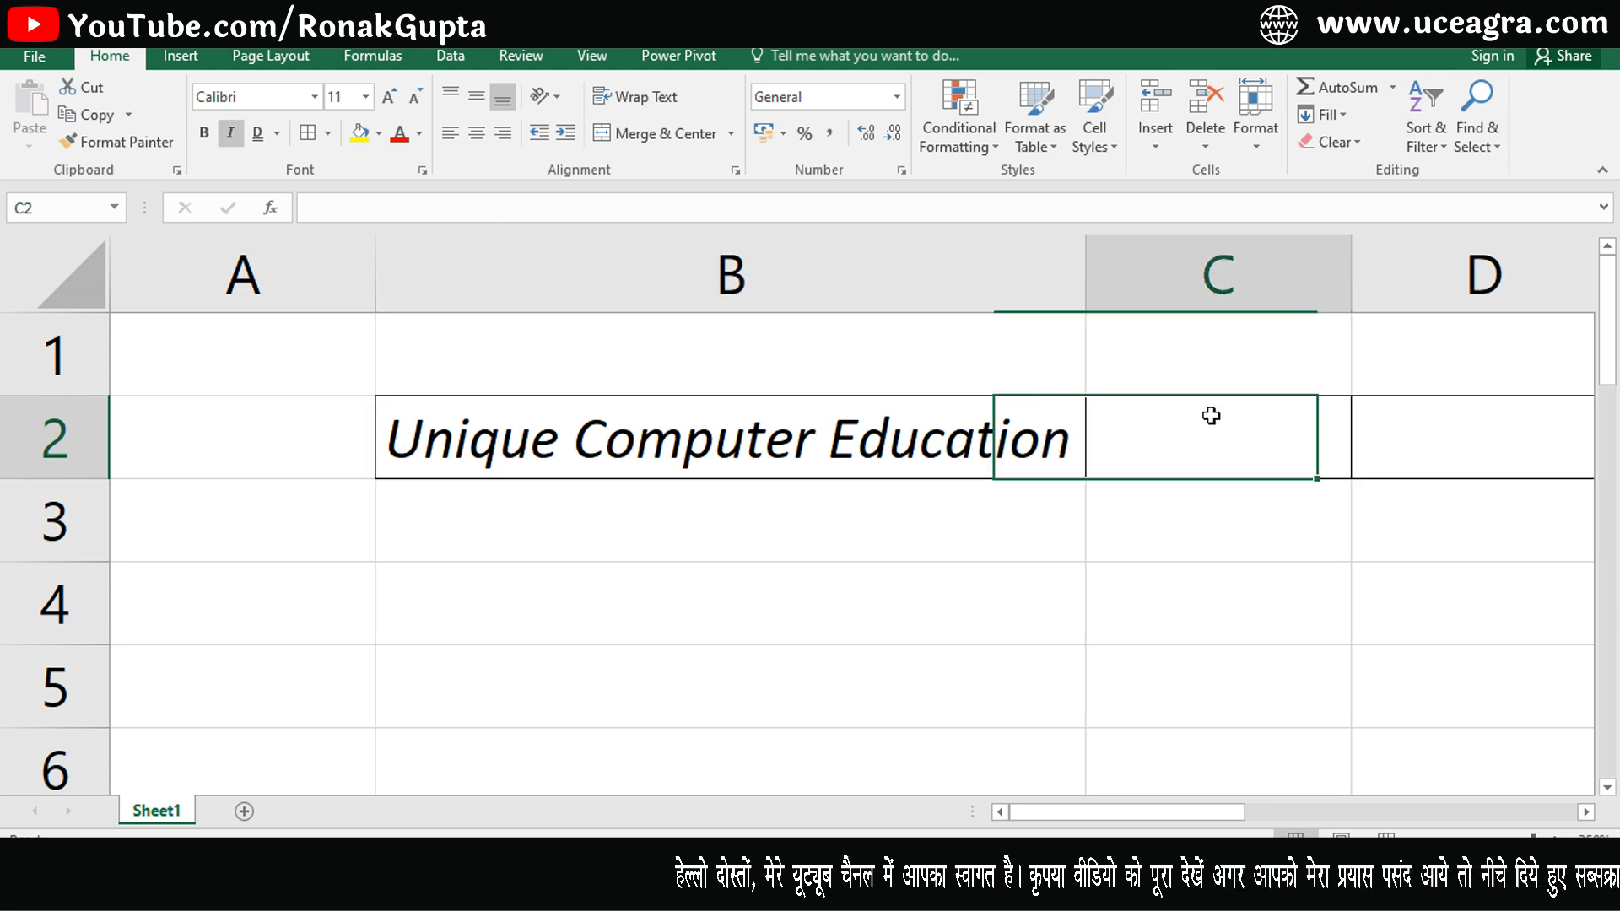
left_click(1439, 416)
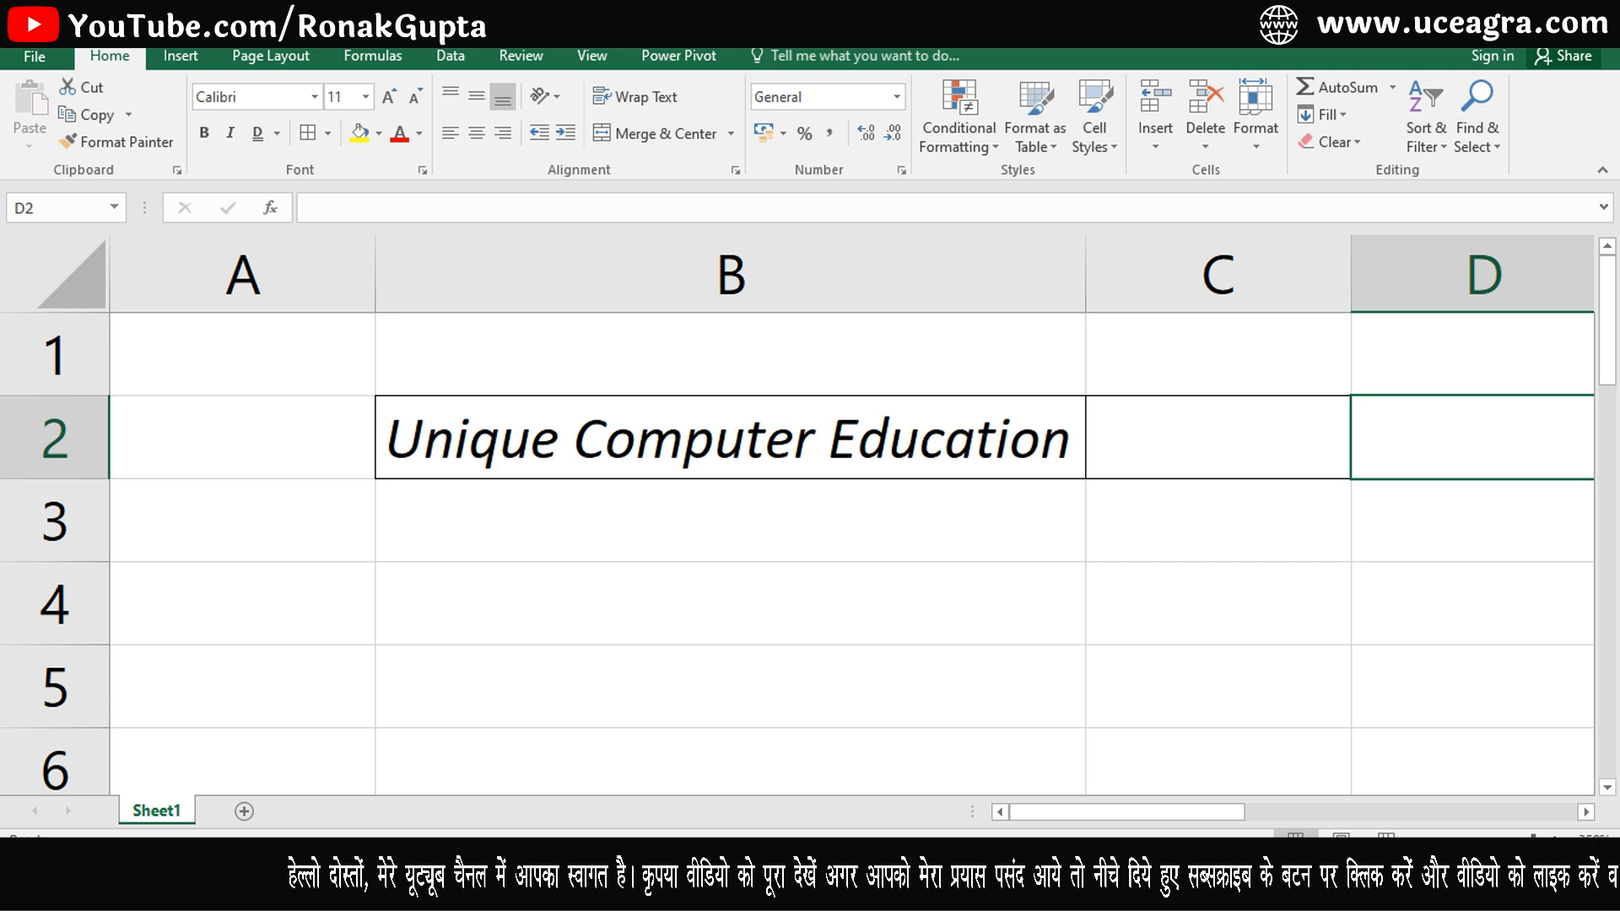
left_click(1426, 841)
left_click(1427, 841)
left_click(1426, 841)
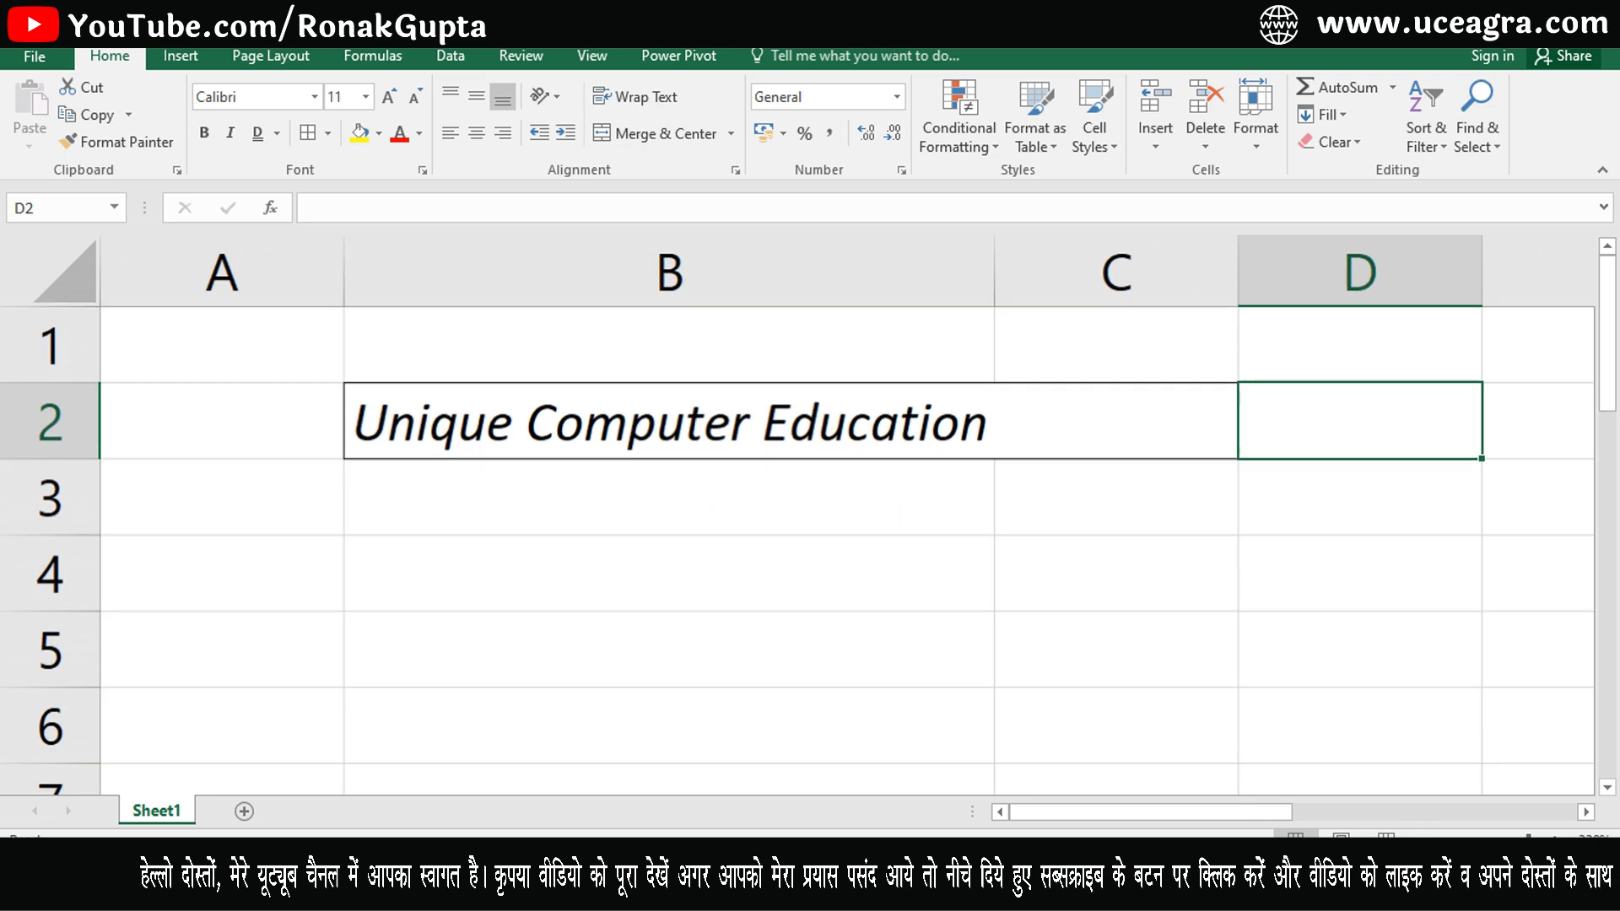
left_click(737, 424)
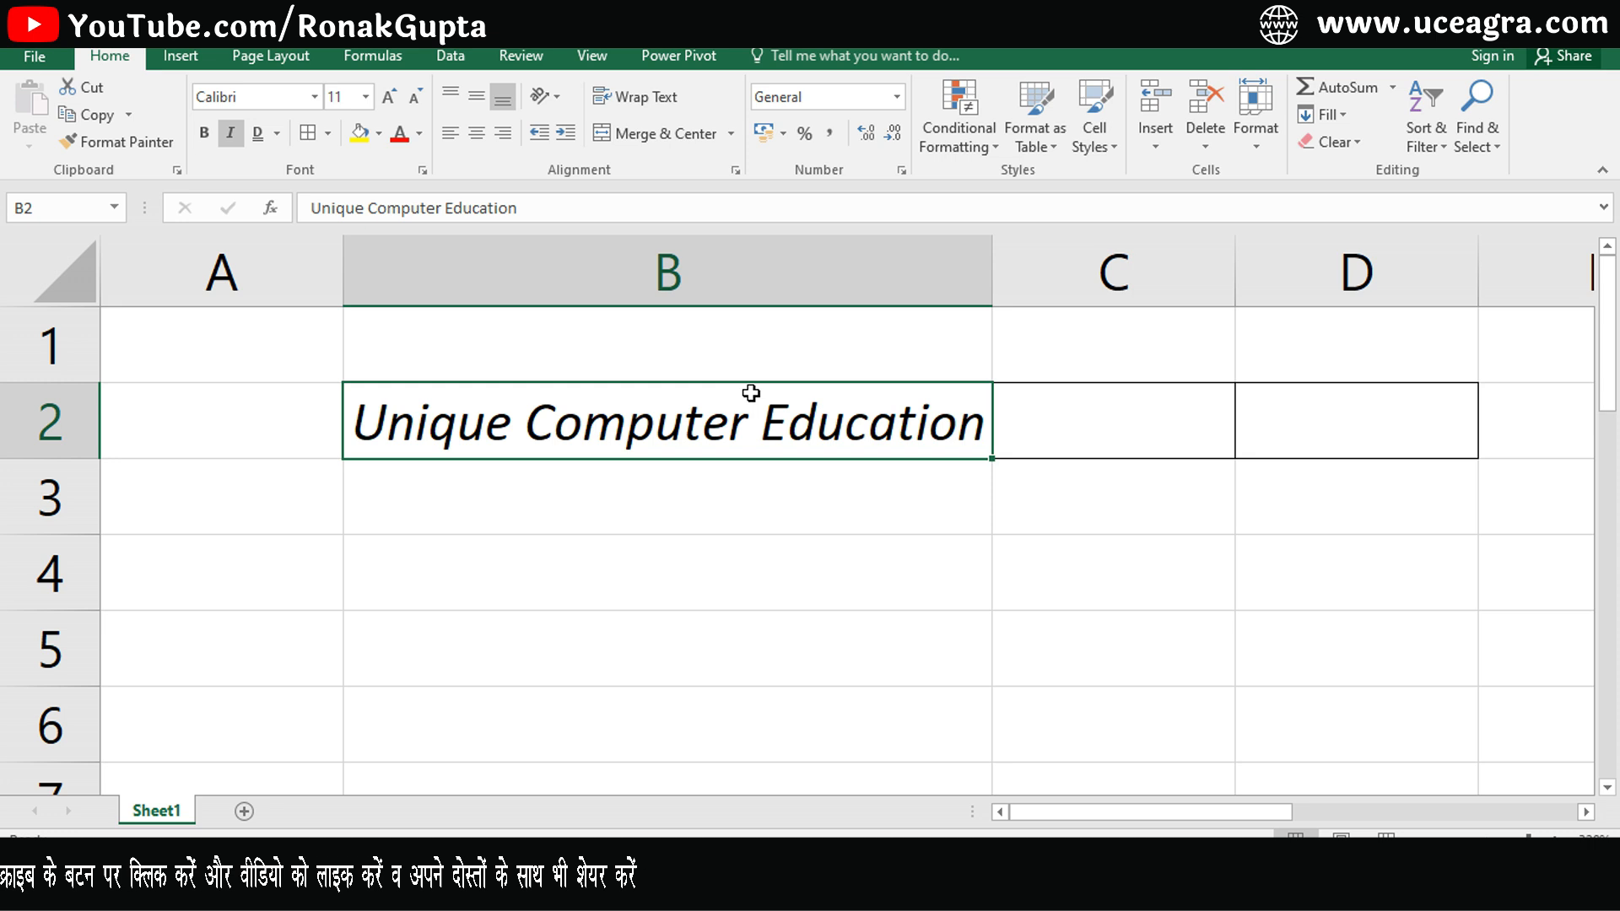
- Remove all borders from cells C2 and D2
left_click(1092, 426)
left_click_drag(1073, 409, 1349, 438)
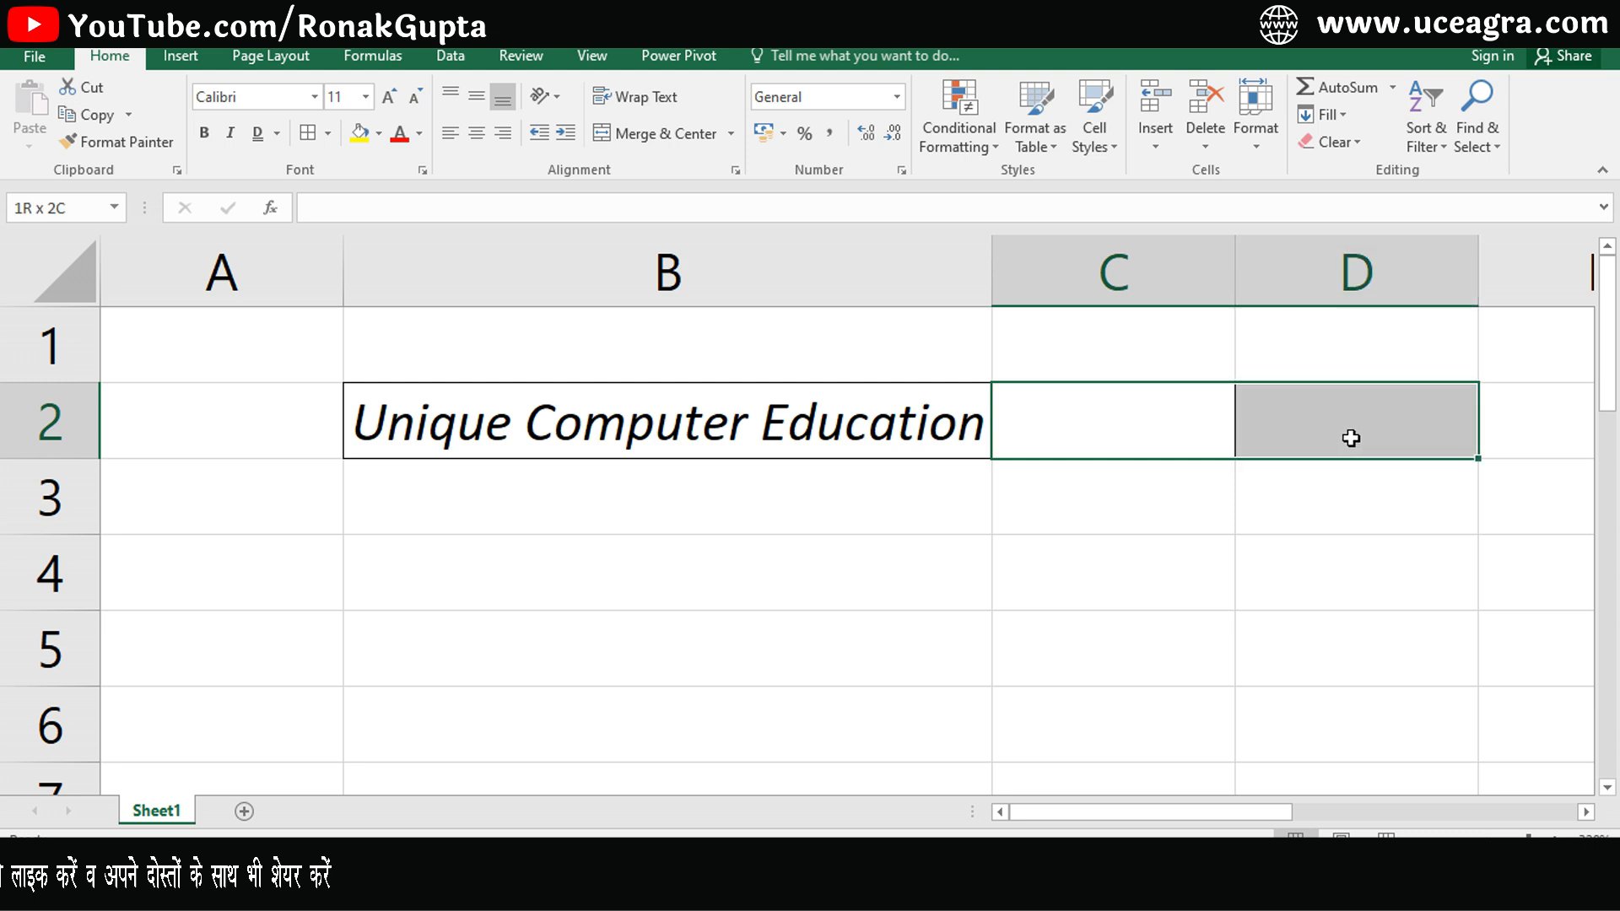
left_click(328, 133)
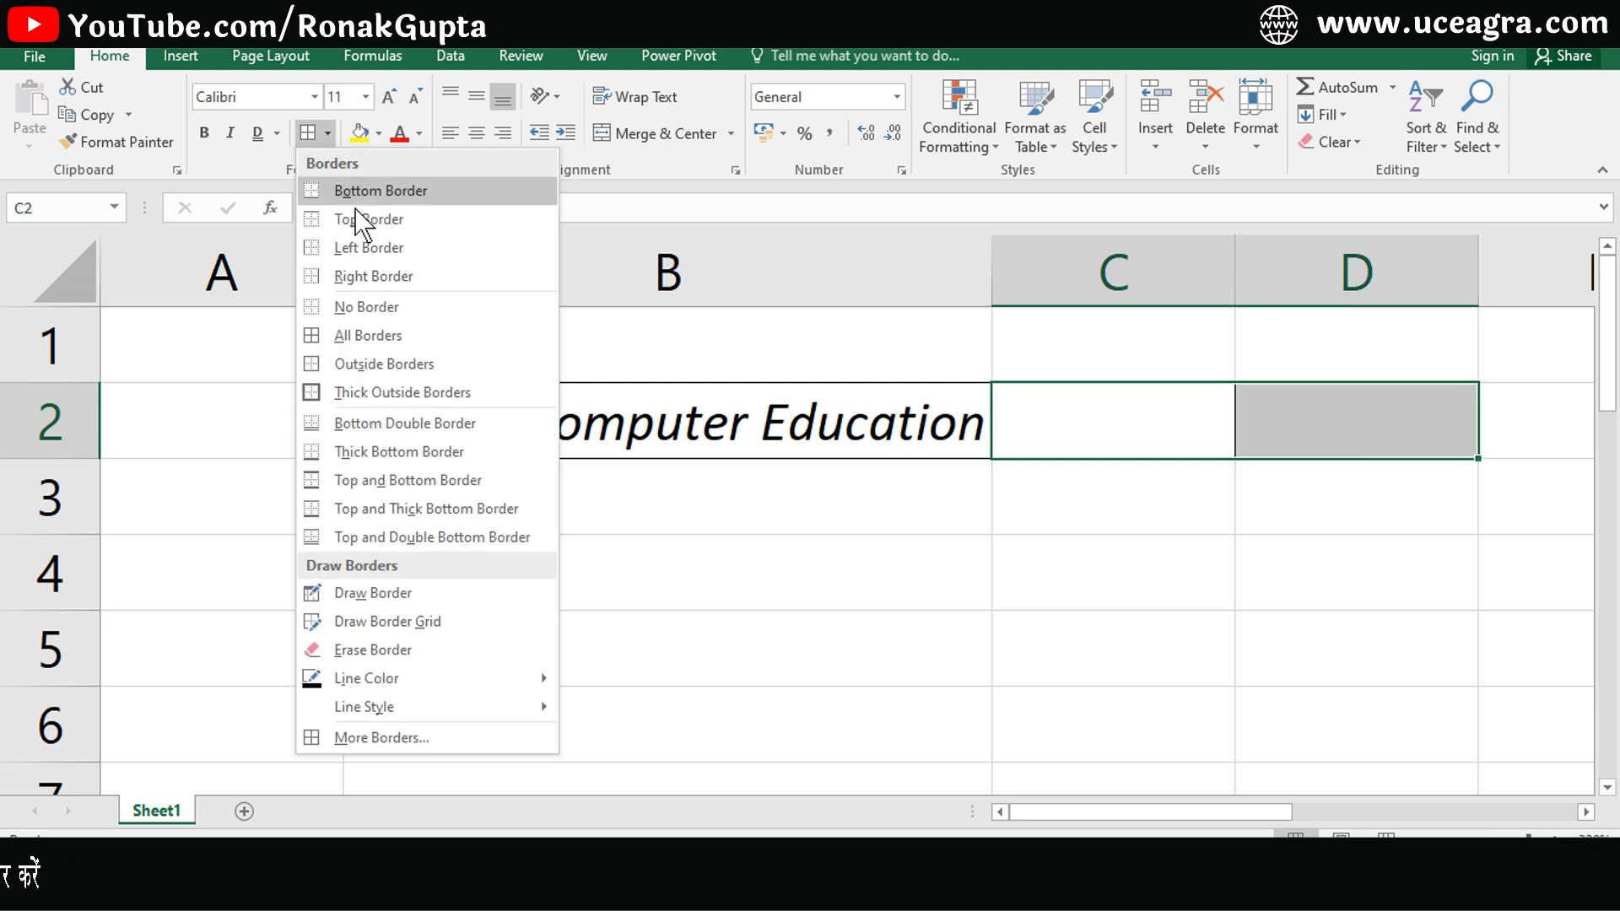
left_click(344, 309)
left_click(847, 622)
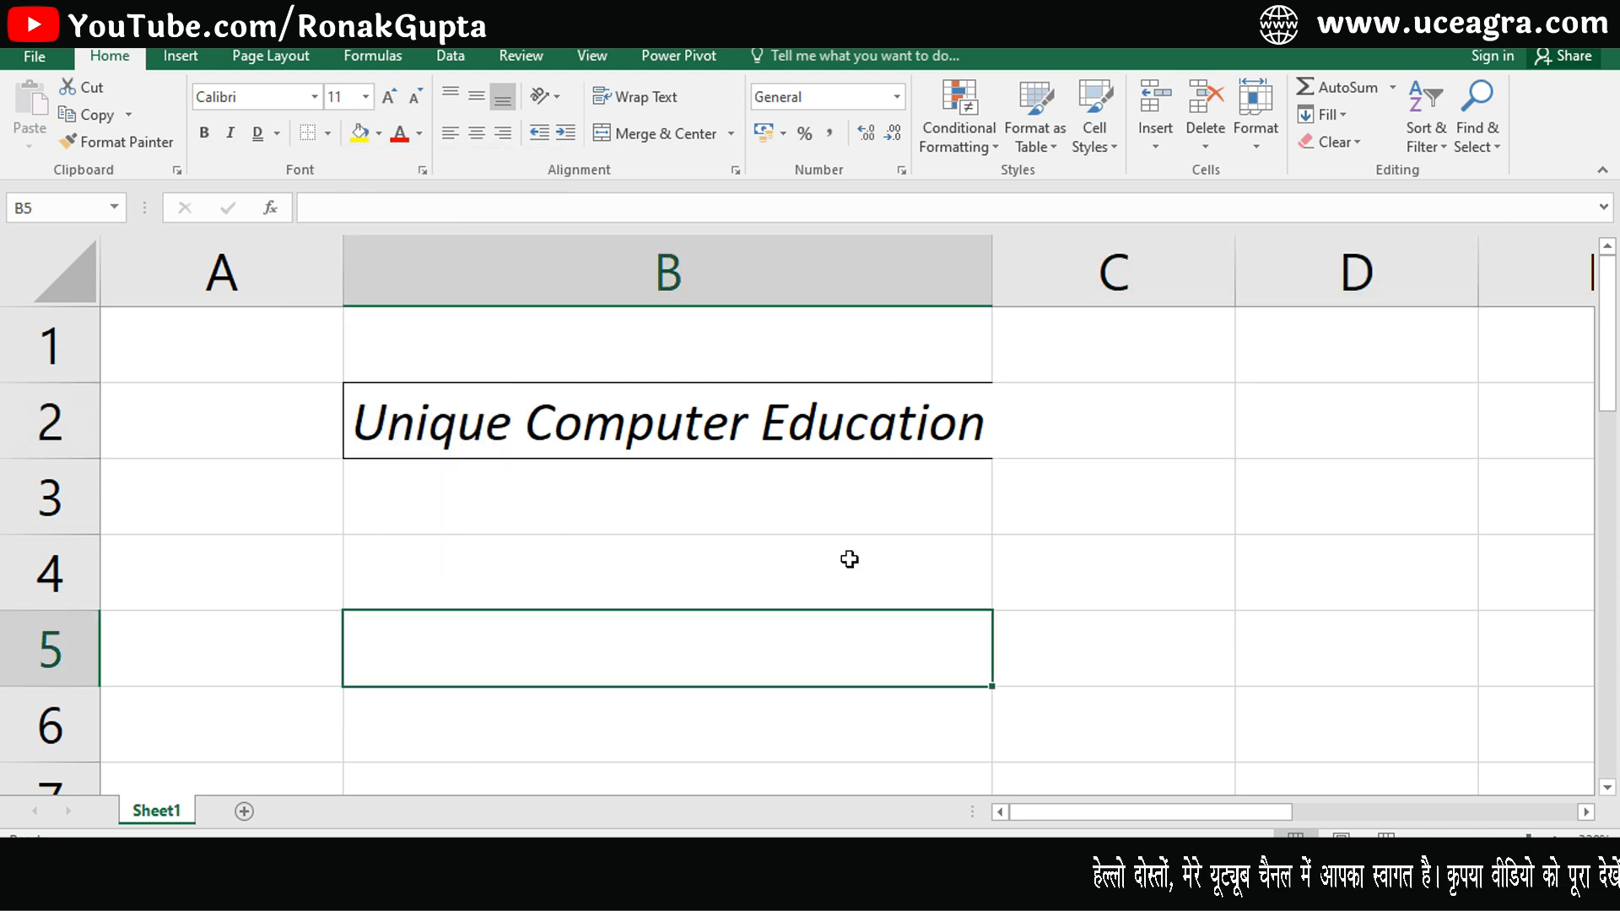
- Add a right border to cell B2
left_click(788, 433)
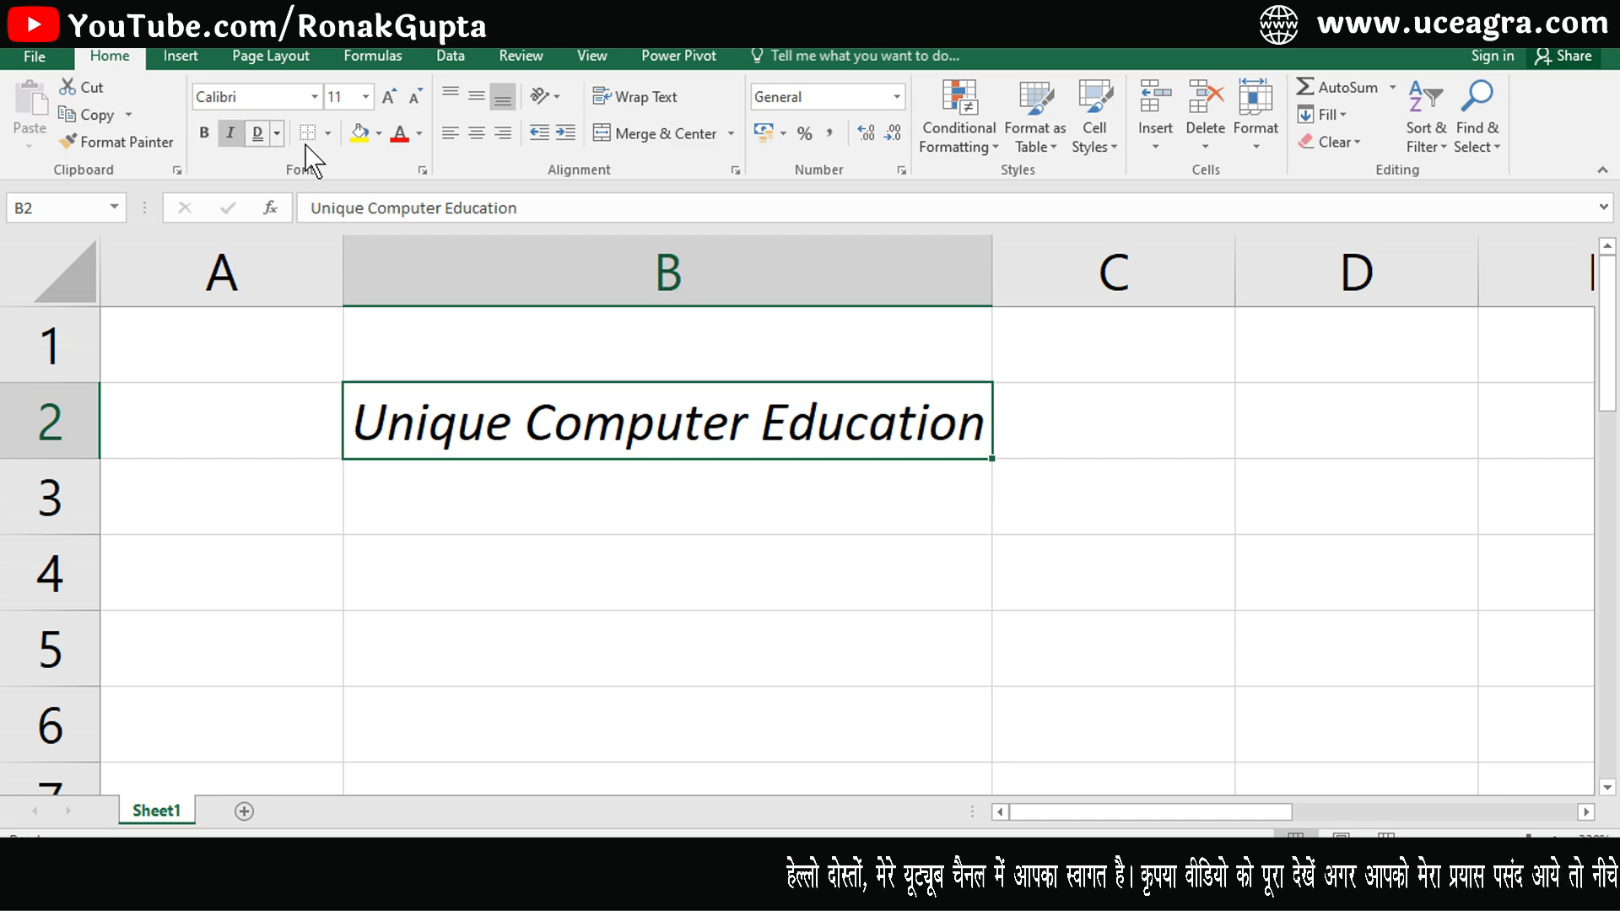
left_click(328, 135)
left_click(351, 271)
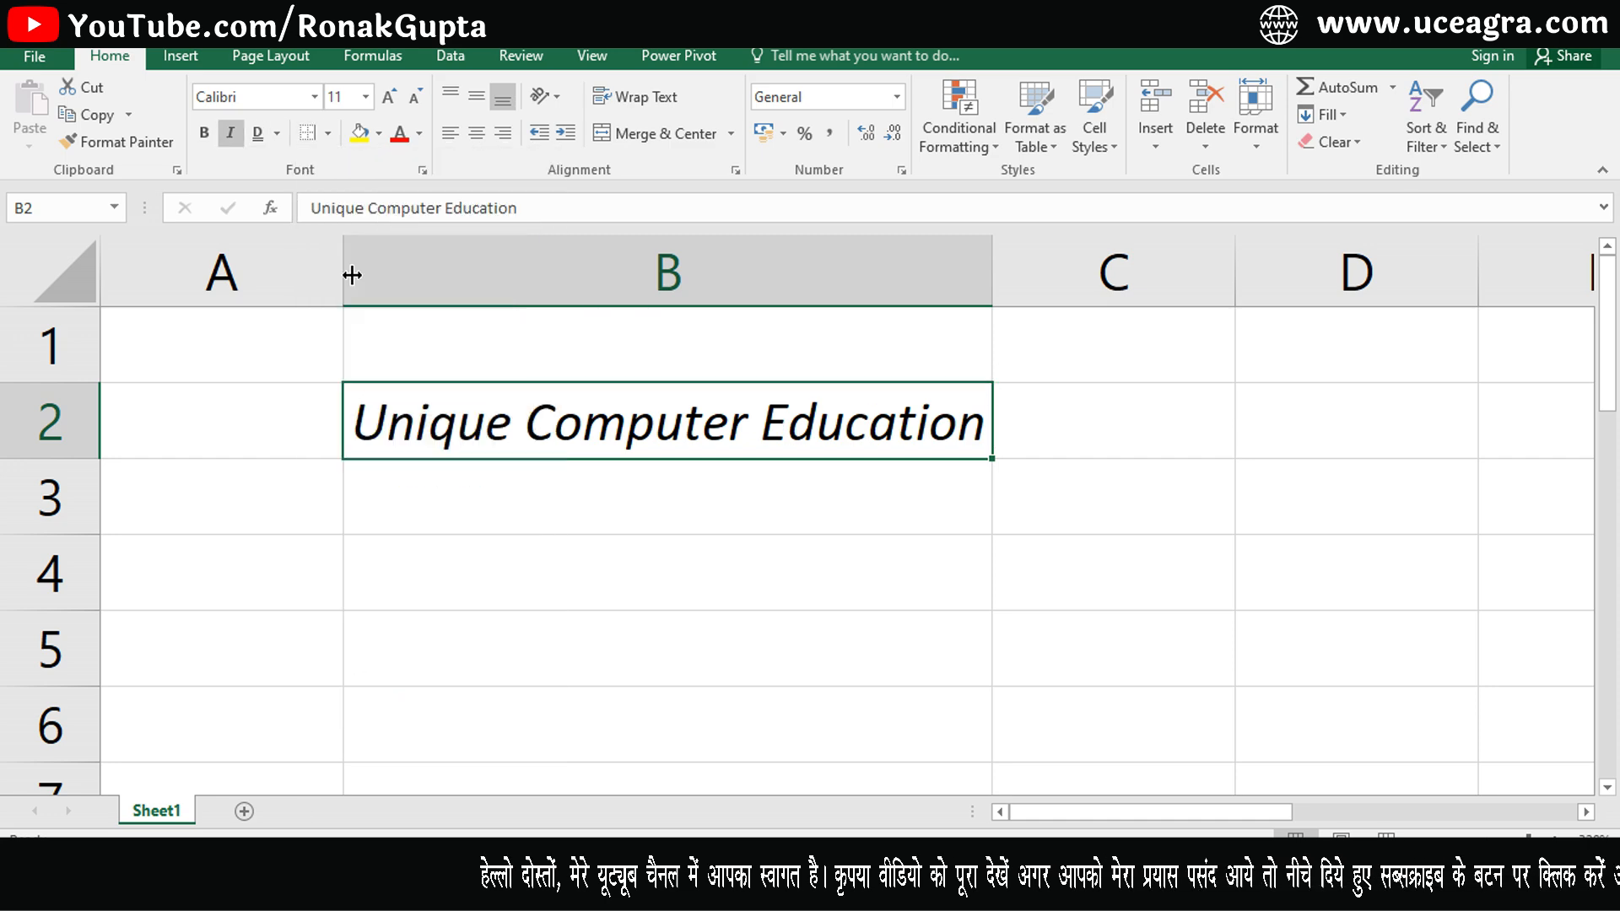
- Widen column B slightly so the border clears the end of the text
left_click(603, 636)
left_click(585, 422)
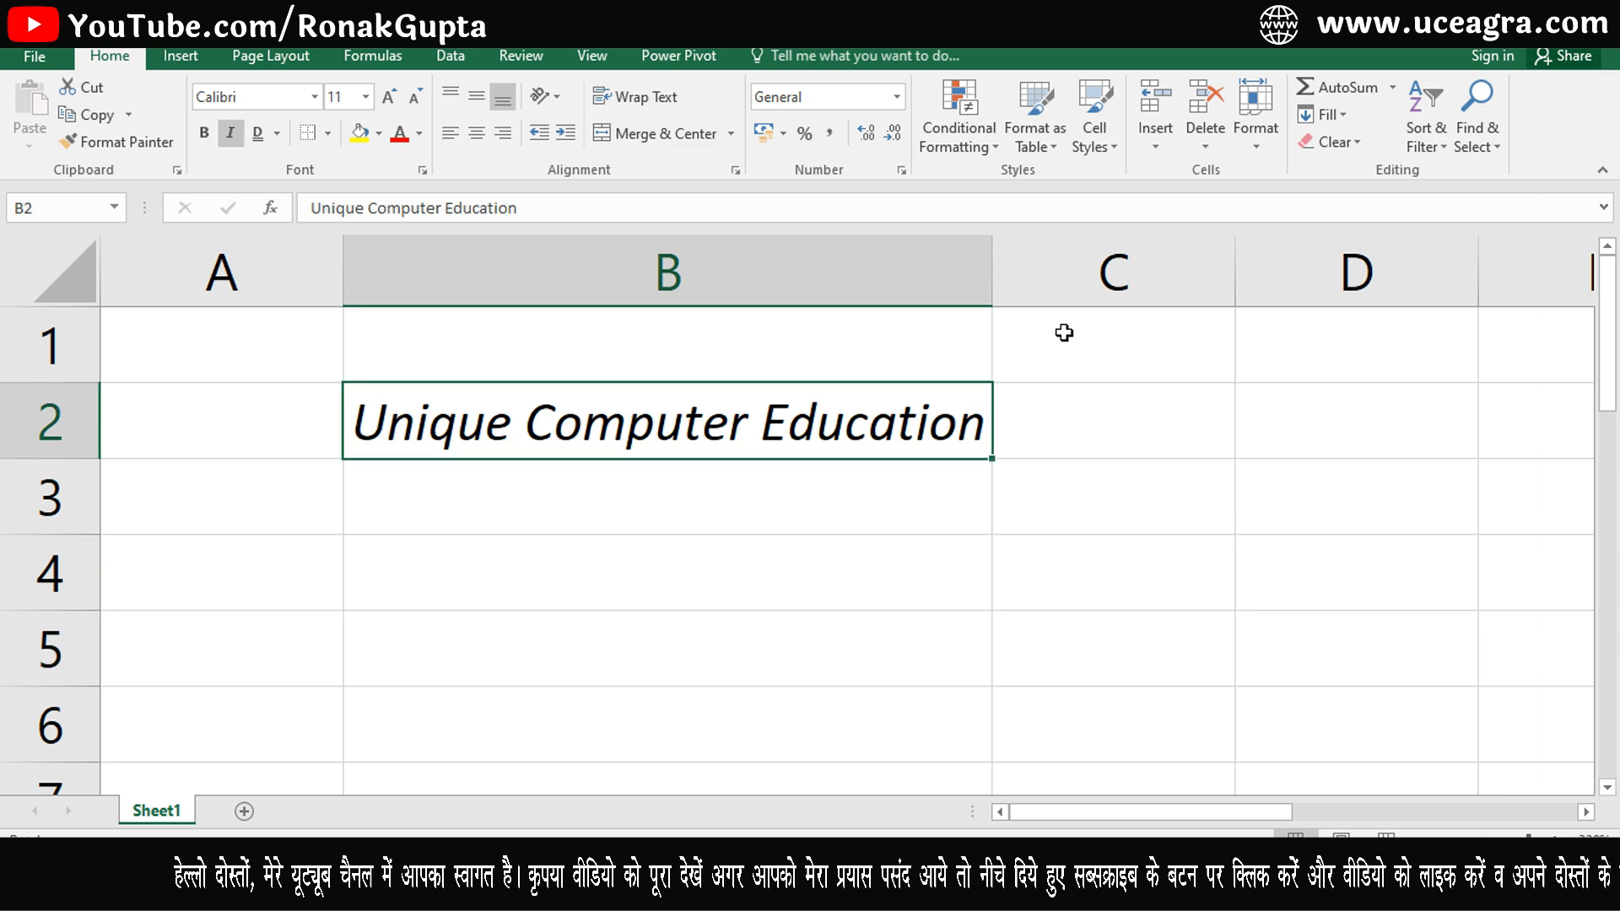
left_click_drag(992, 272, 1009, 279)
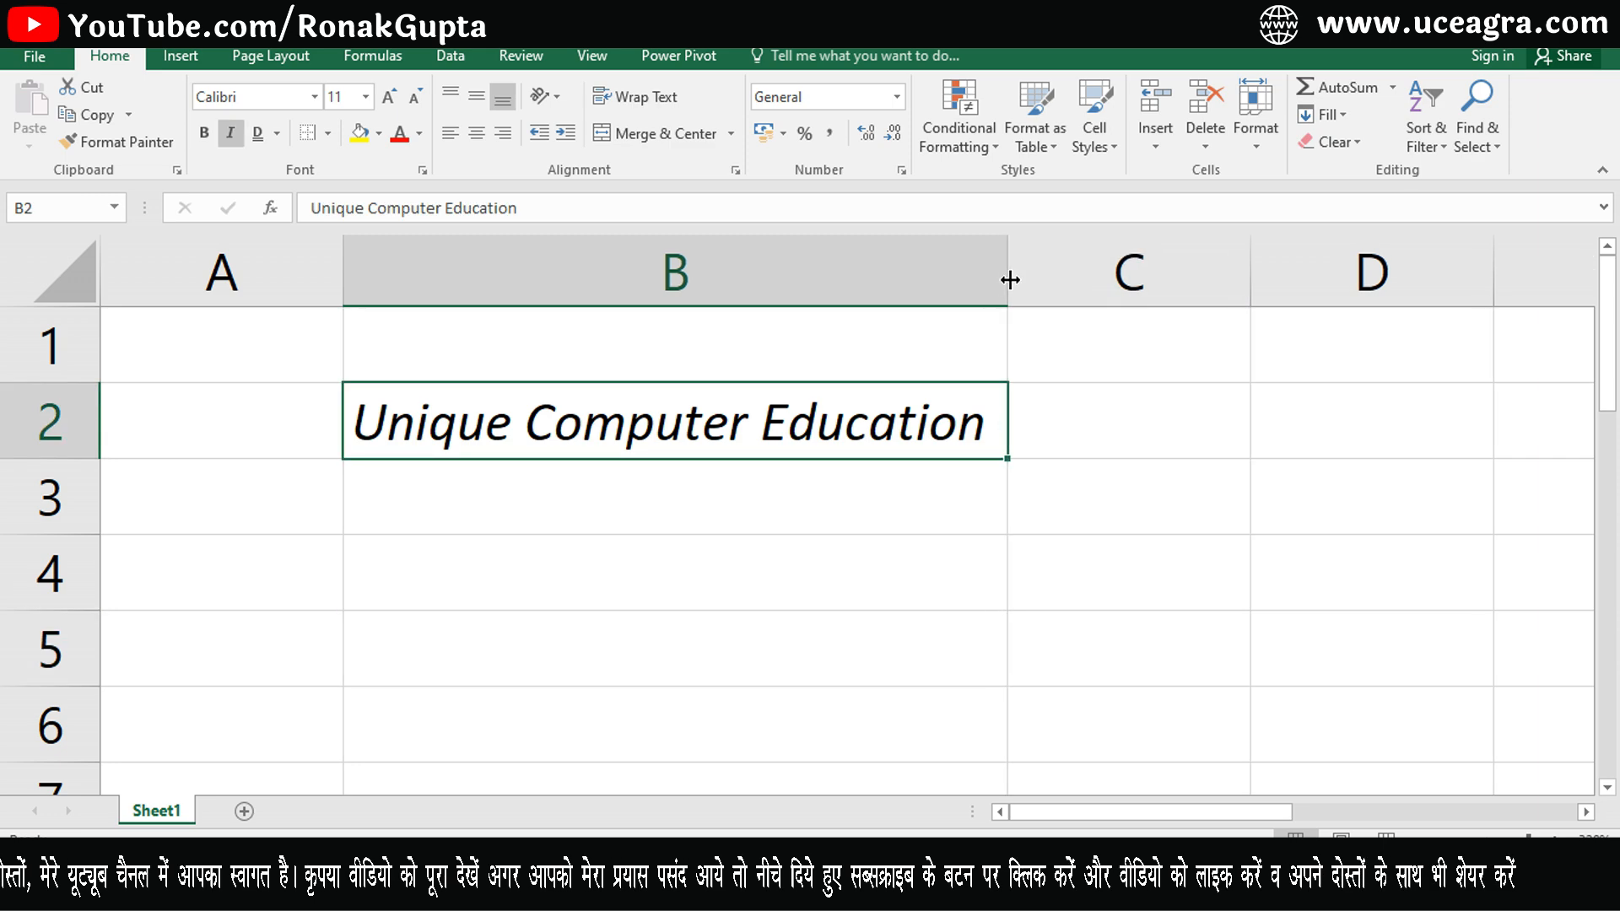
left_click(919, 550)
left_click(776, 418)
left_click(741, 557)
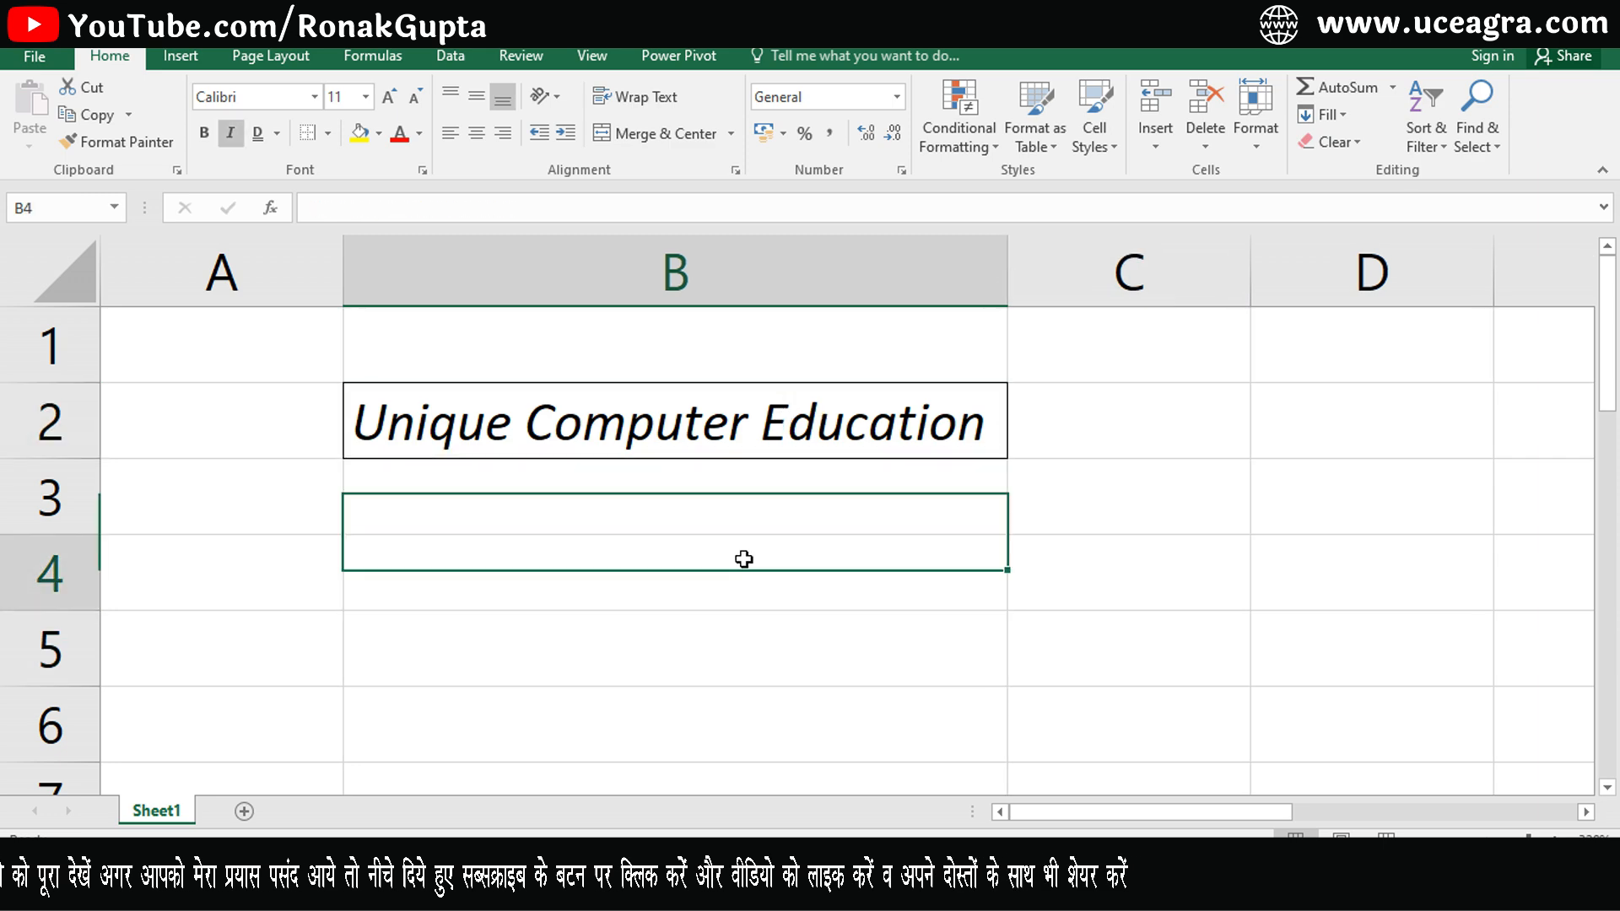
left_click(696, 430)
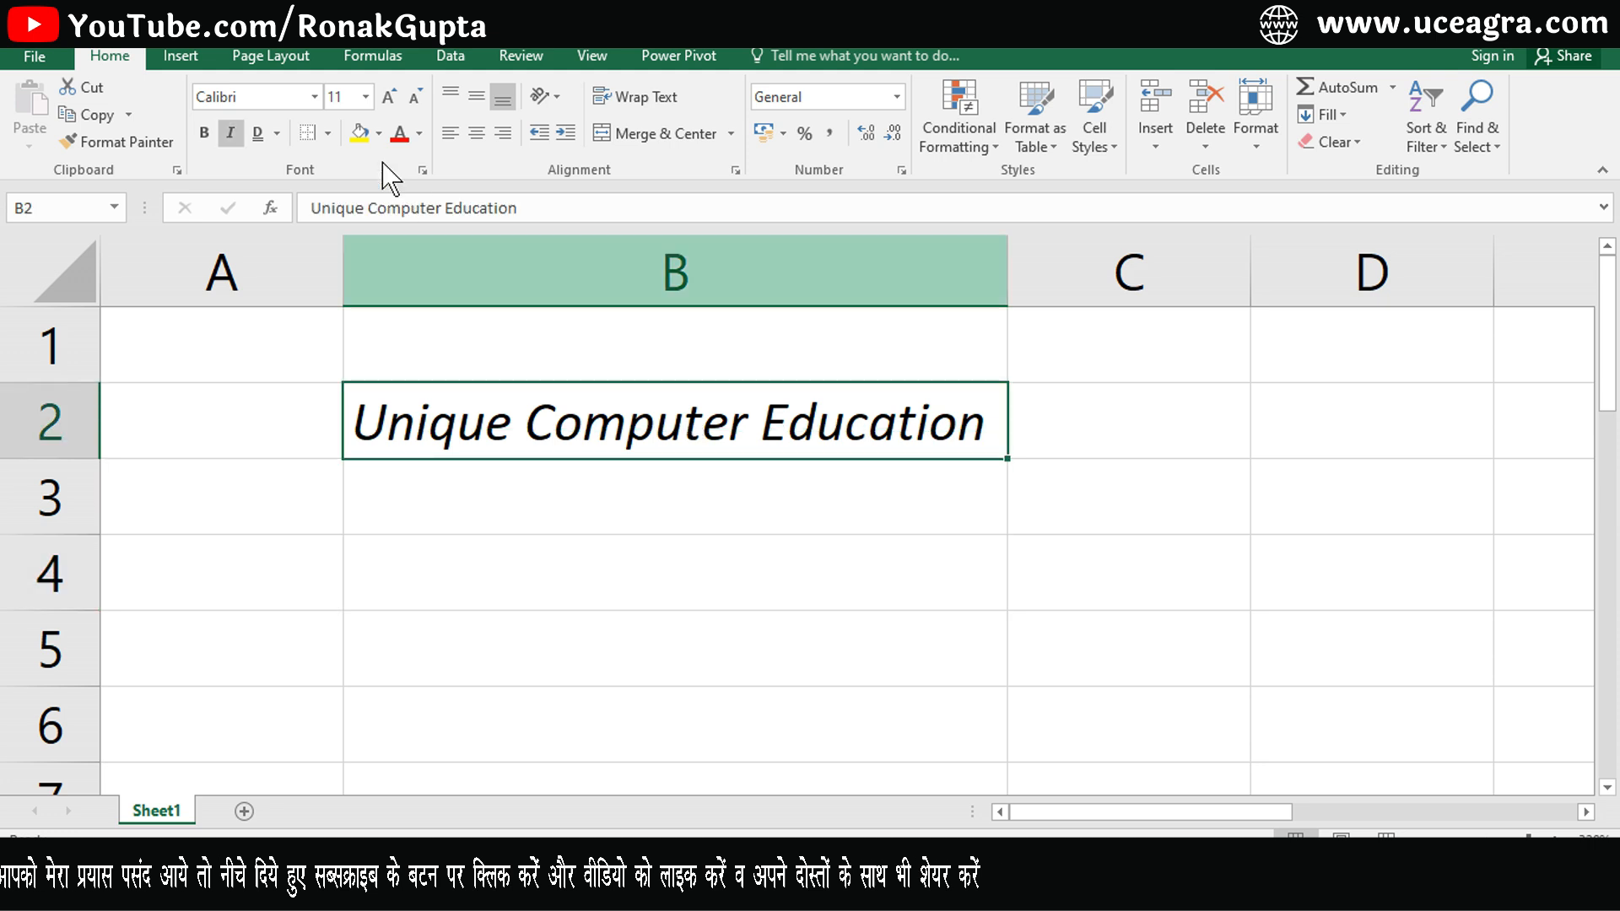
left_click(327, 133)
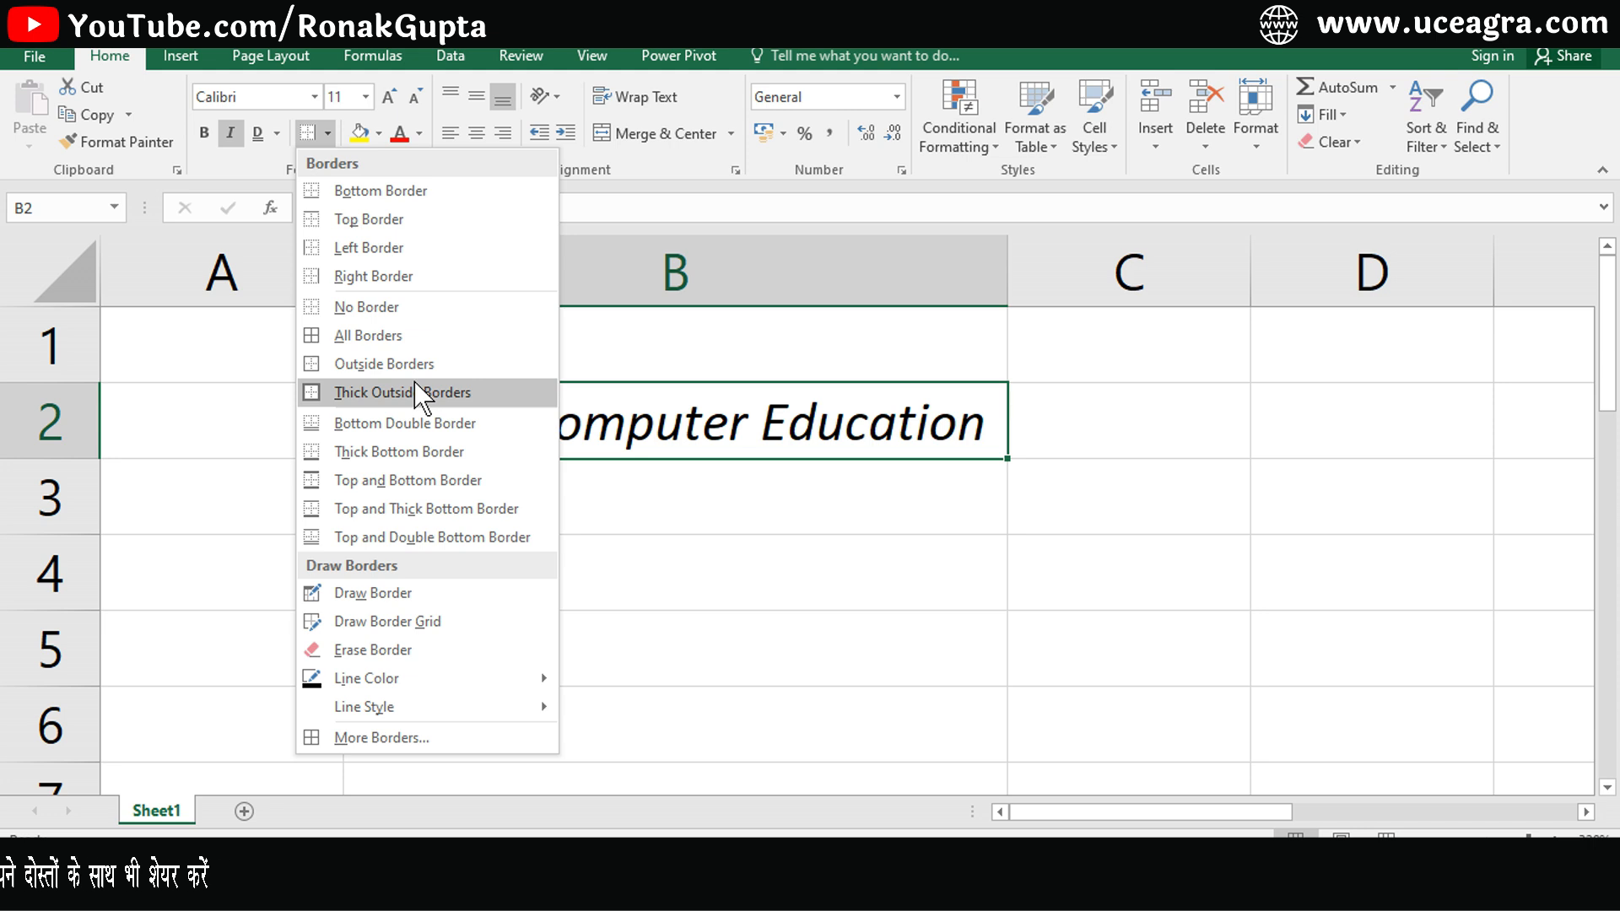
left_click(645, 563)
- Enter 145000 in cell B4
left_click(646, 563)
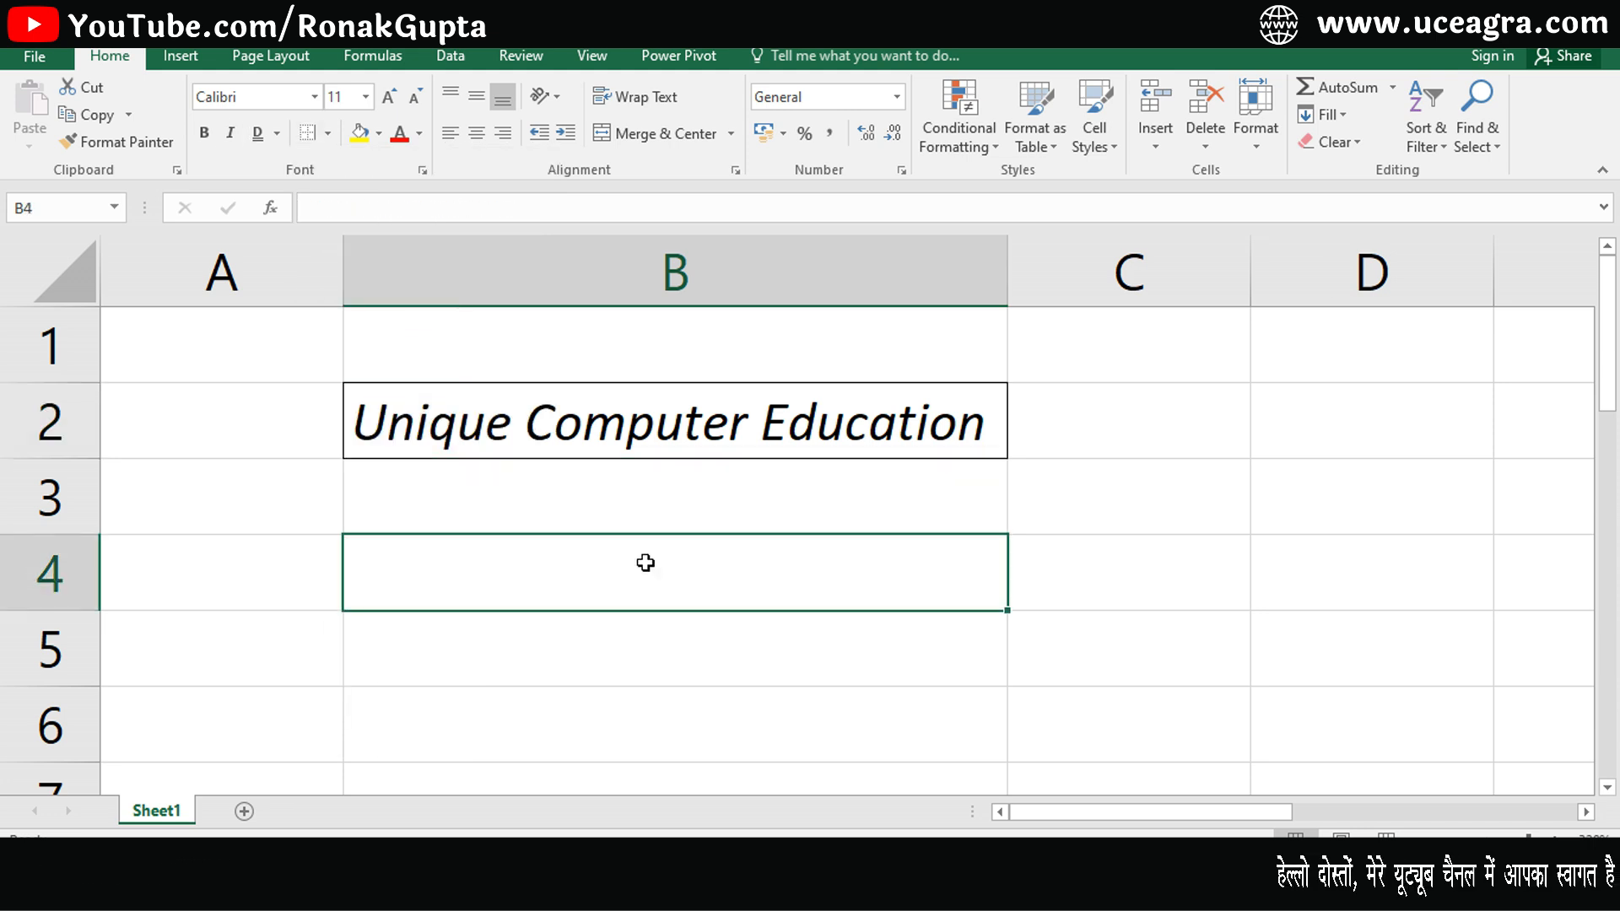
type("145000")
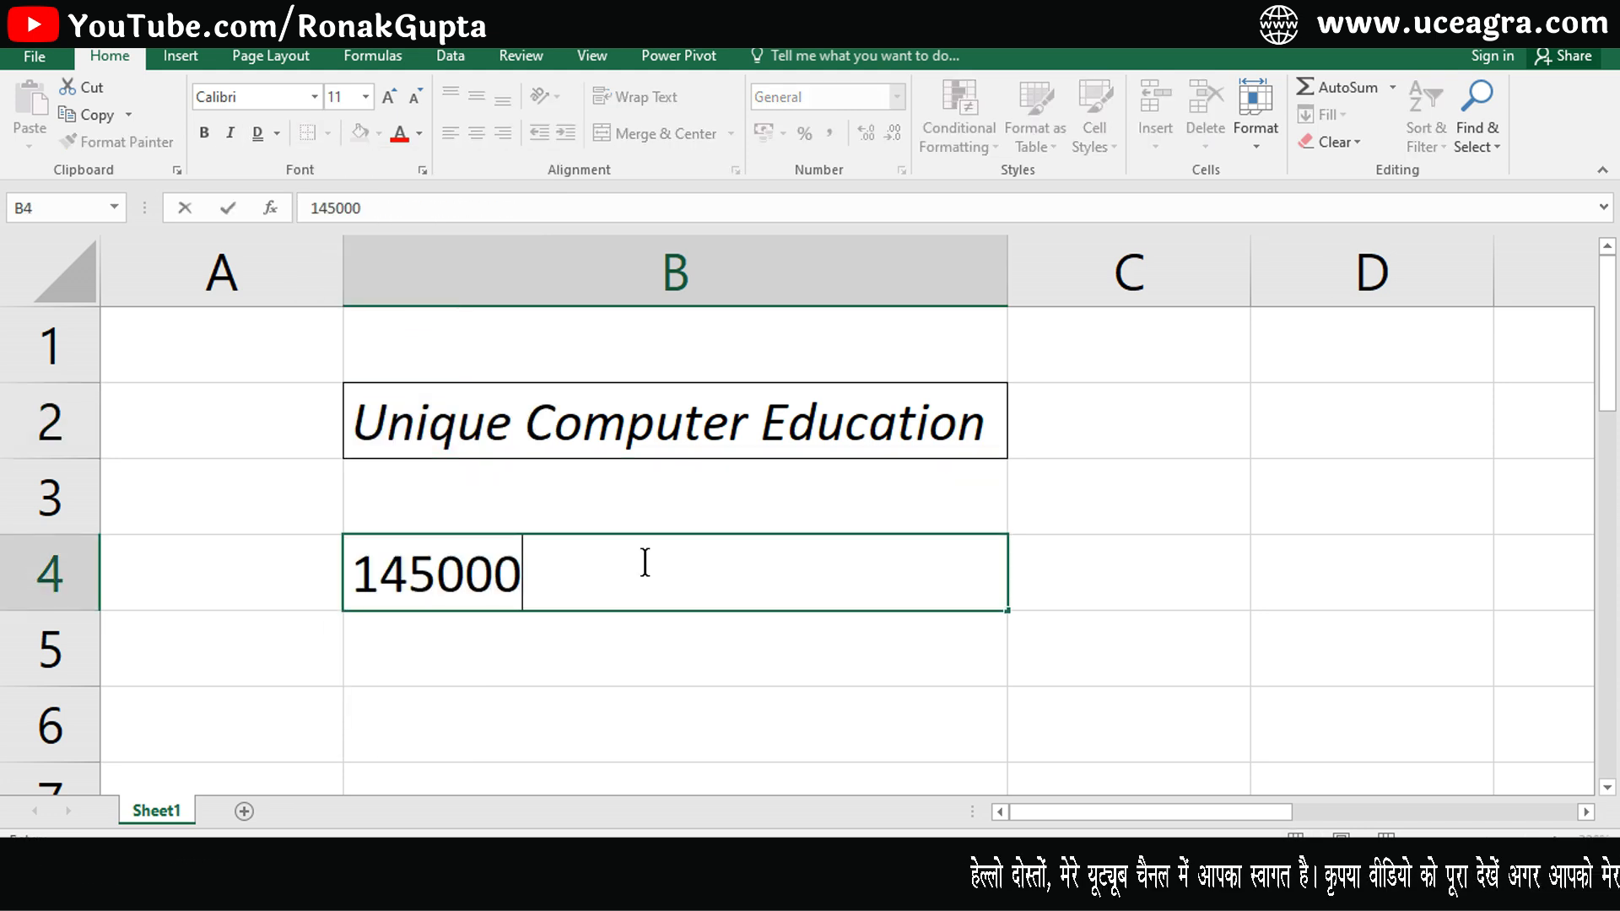
key("Return")
left_click(644, 560)
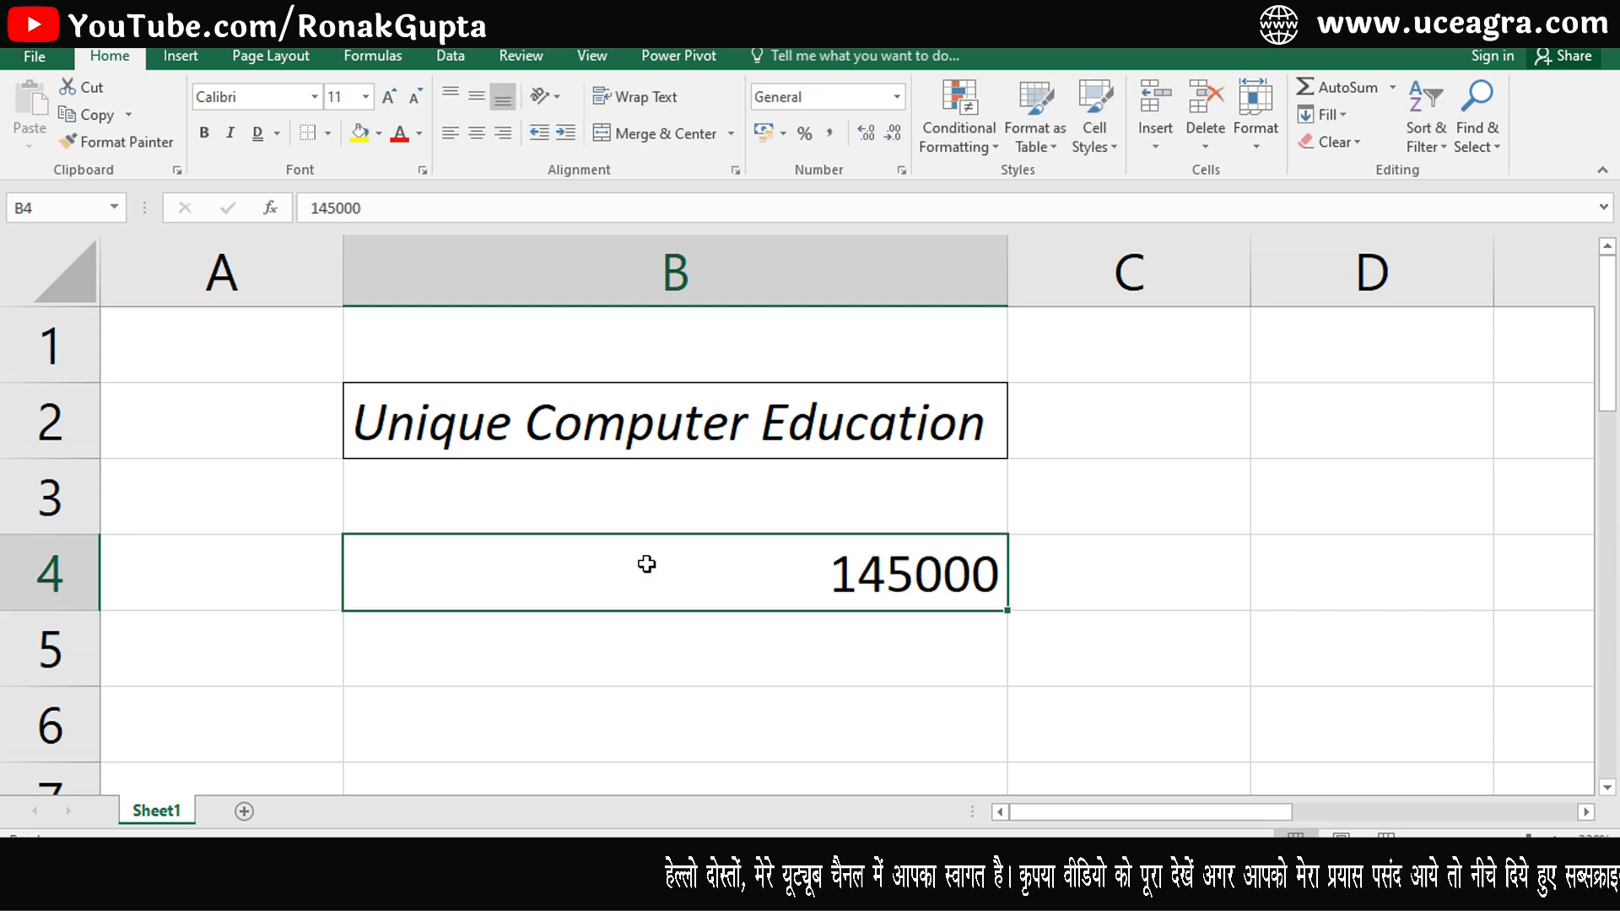
- Apply a top and double bottom border to cell B4
left_click(327, 133)
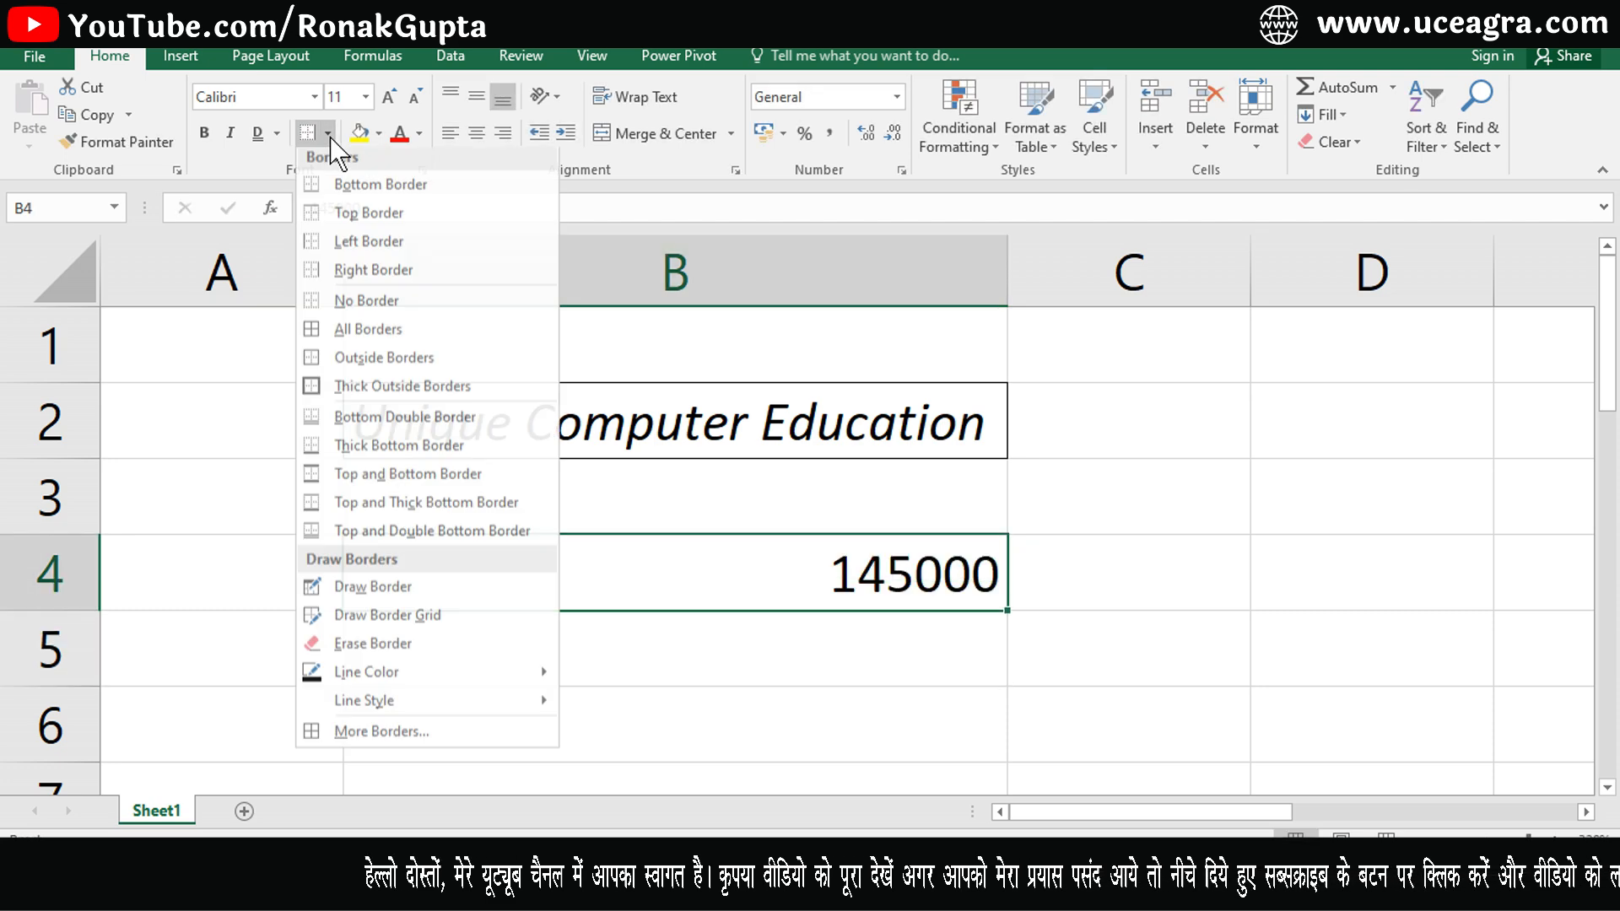
left_click(402, 542)
left_click(677, 736)
left_click(878, 588)
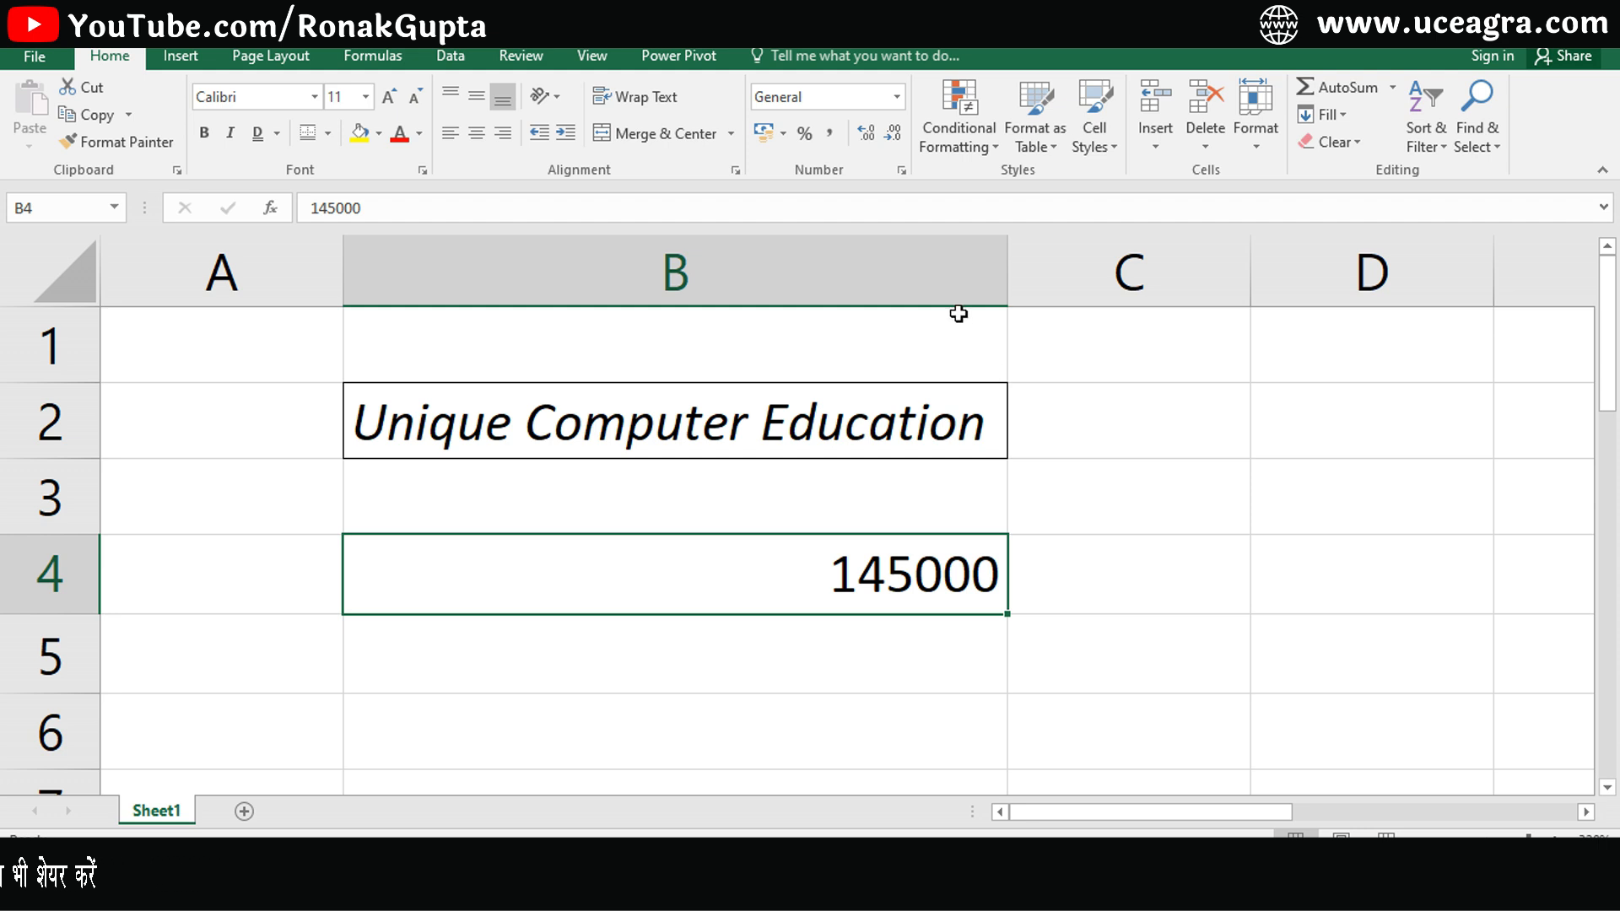
- Format the number in B4 with comma style, showing thousands separators and two decimals
left_click(831, 133)
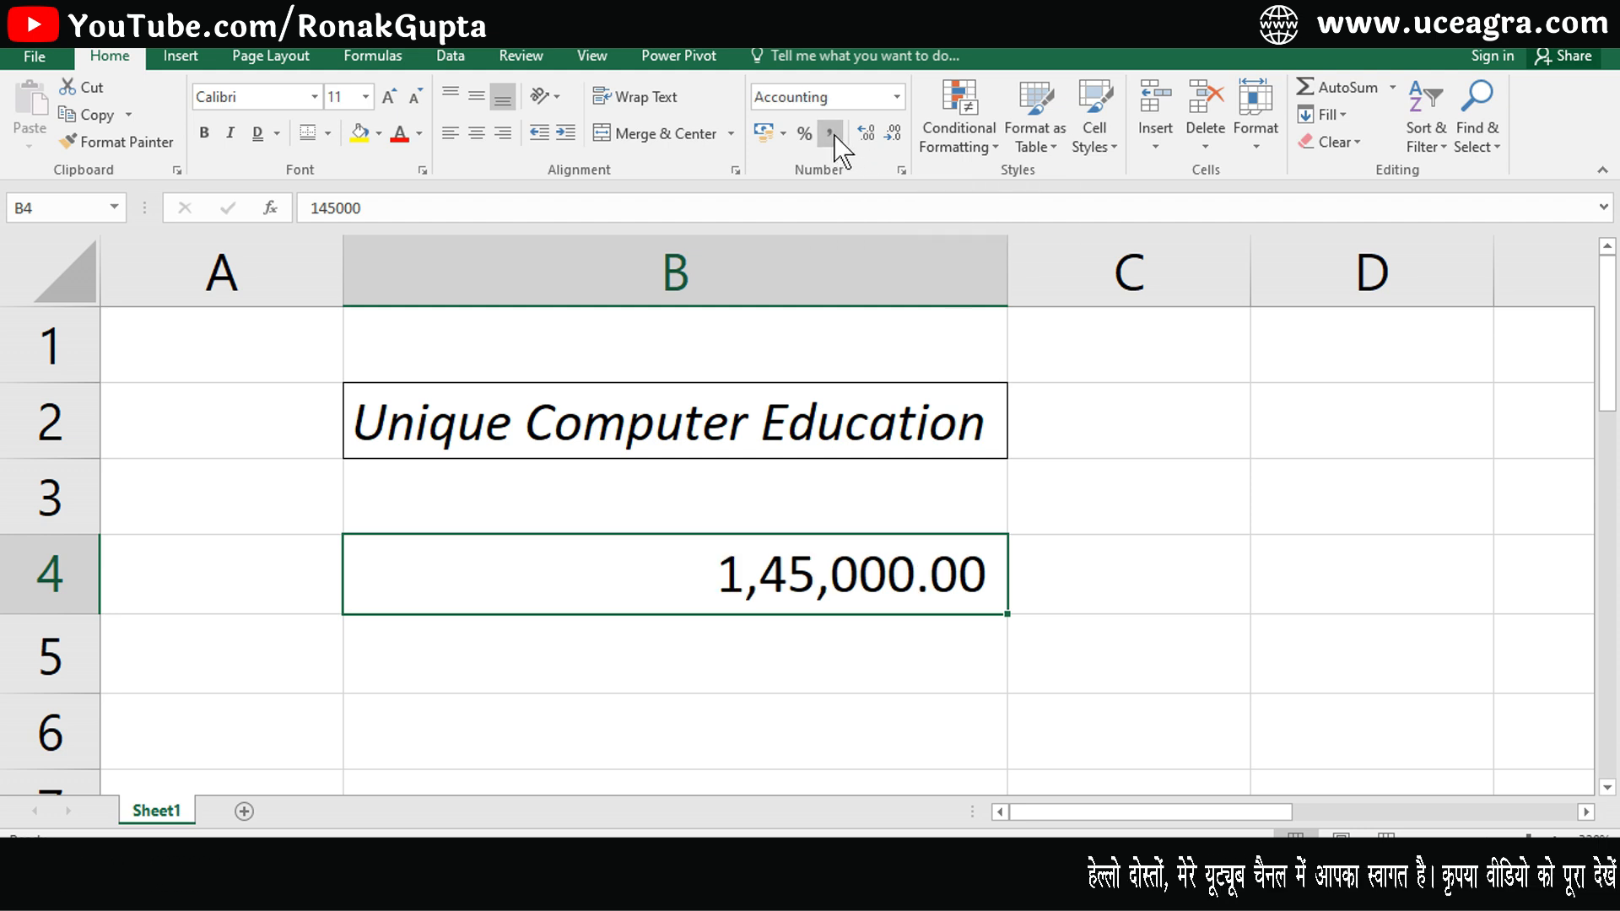
left_click(975, 656)
left_click(1162, 608)
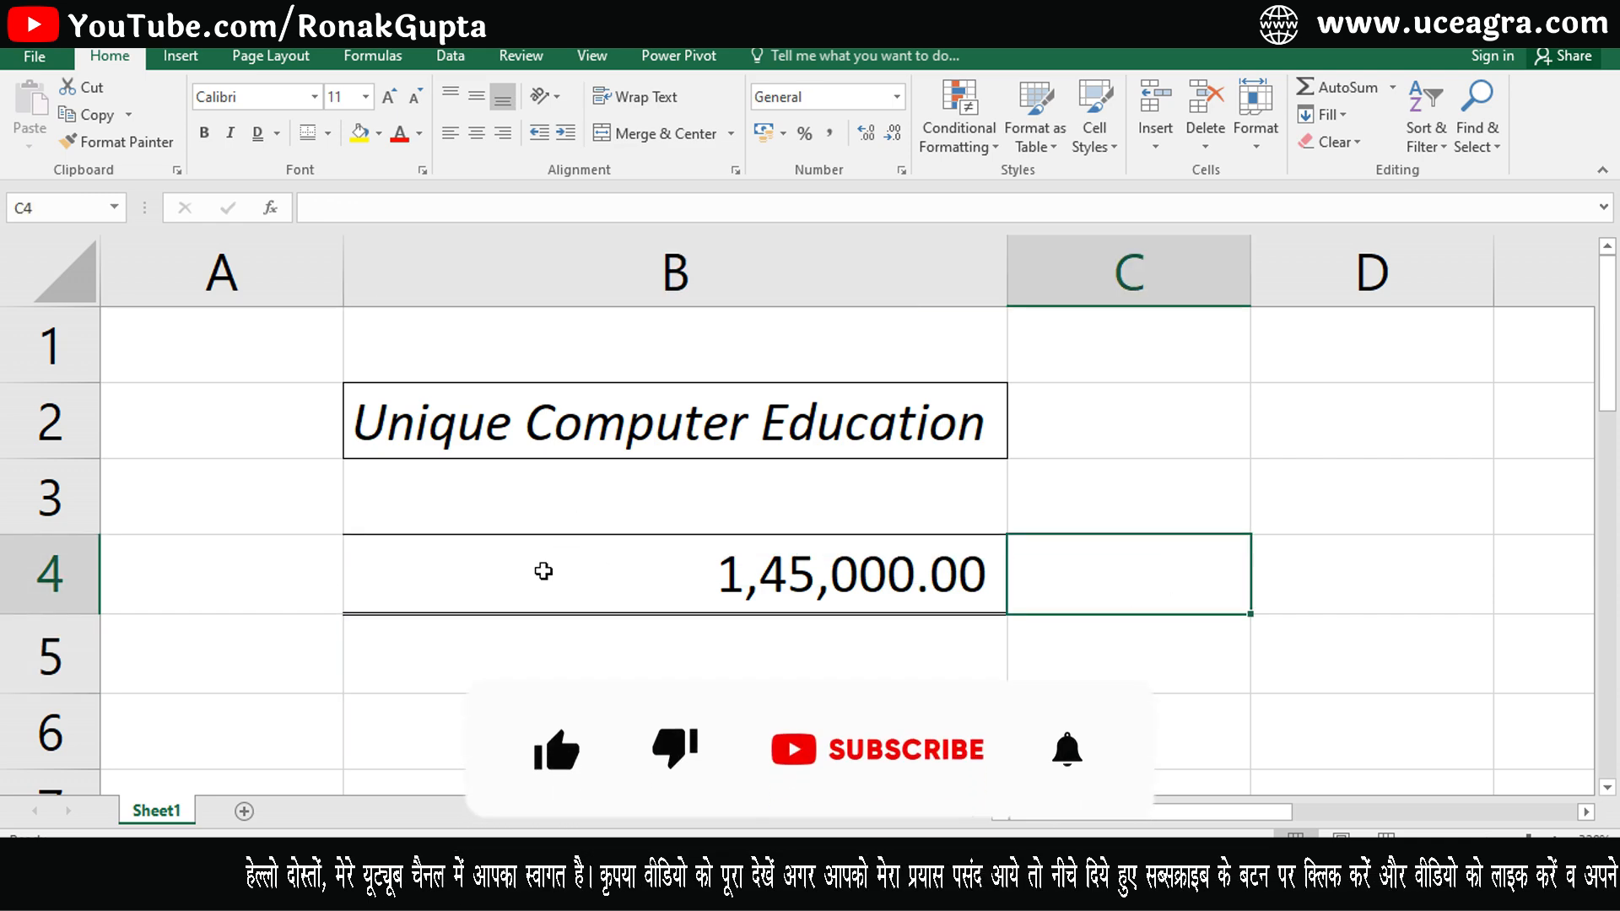
- Fill cell B2 with a light orange theme colour
left_click(557, 561)
left_click(578, 647)
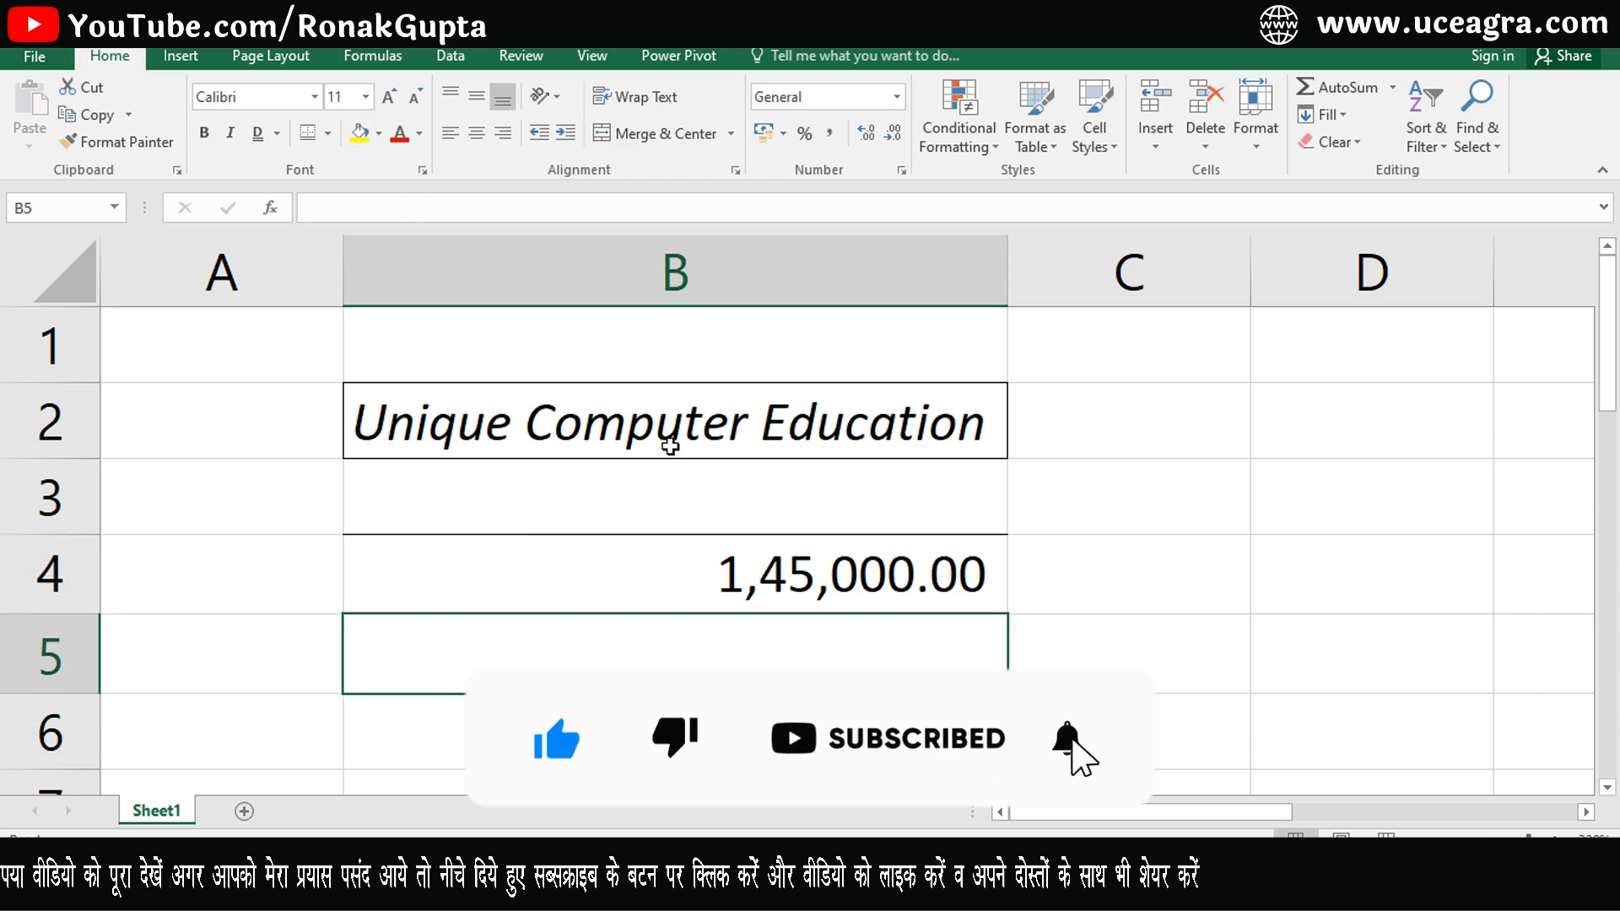
left_click(671, 447)
left_click(380, 133)
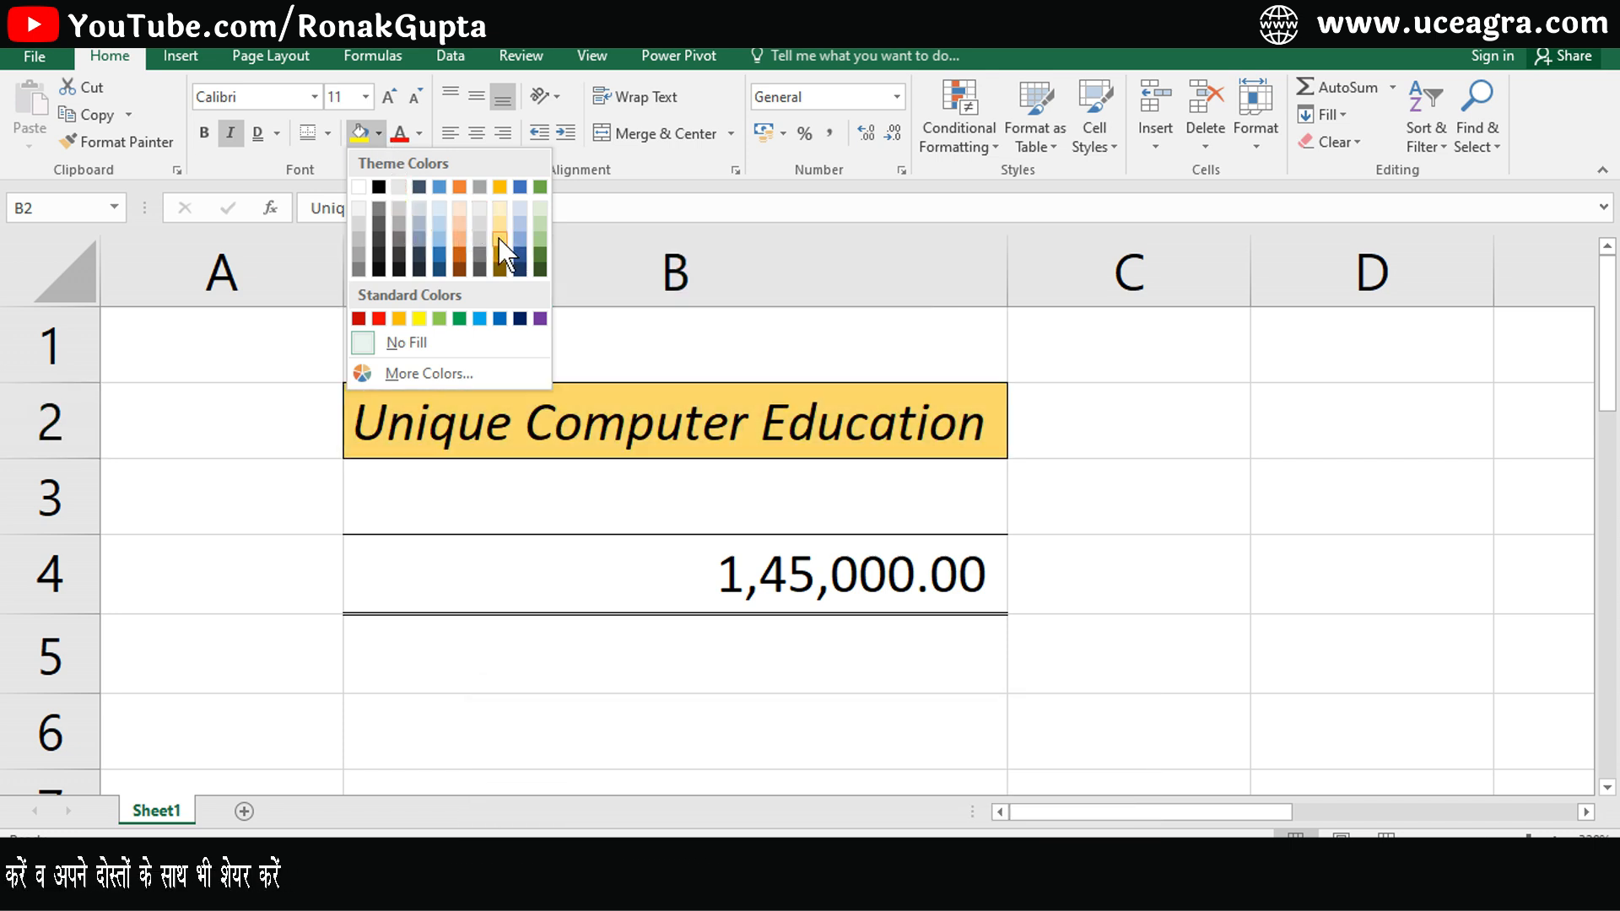
left_click(460, 223)
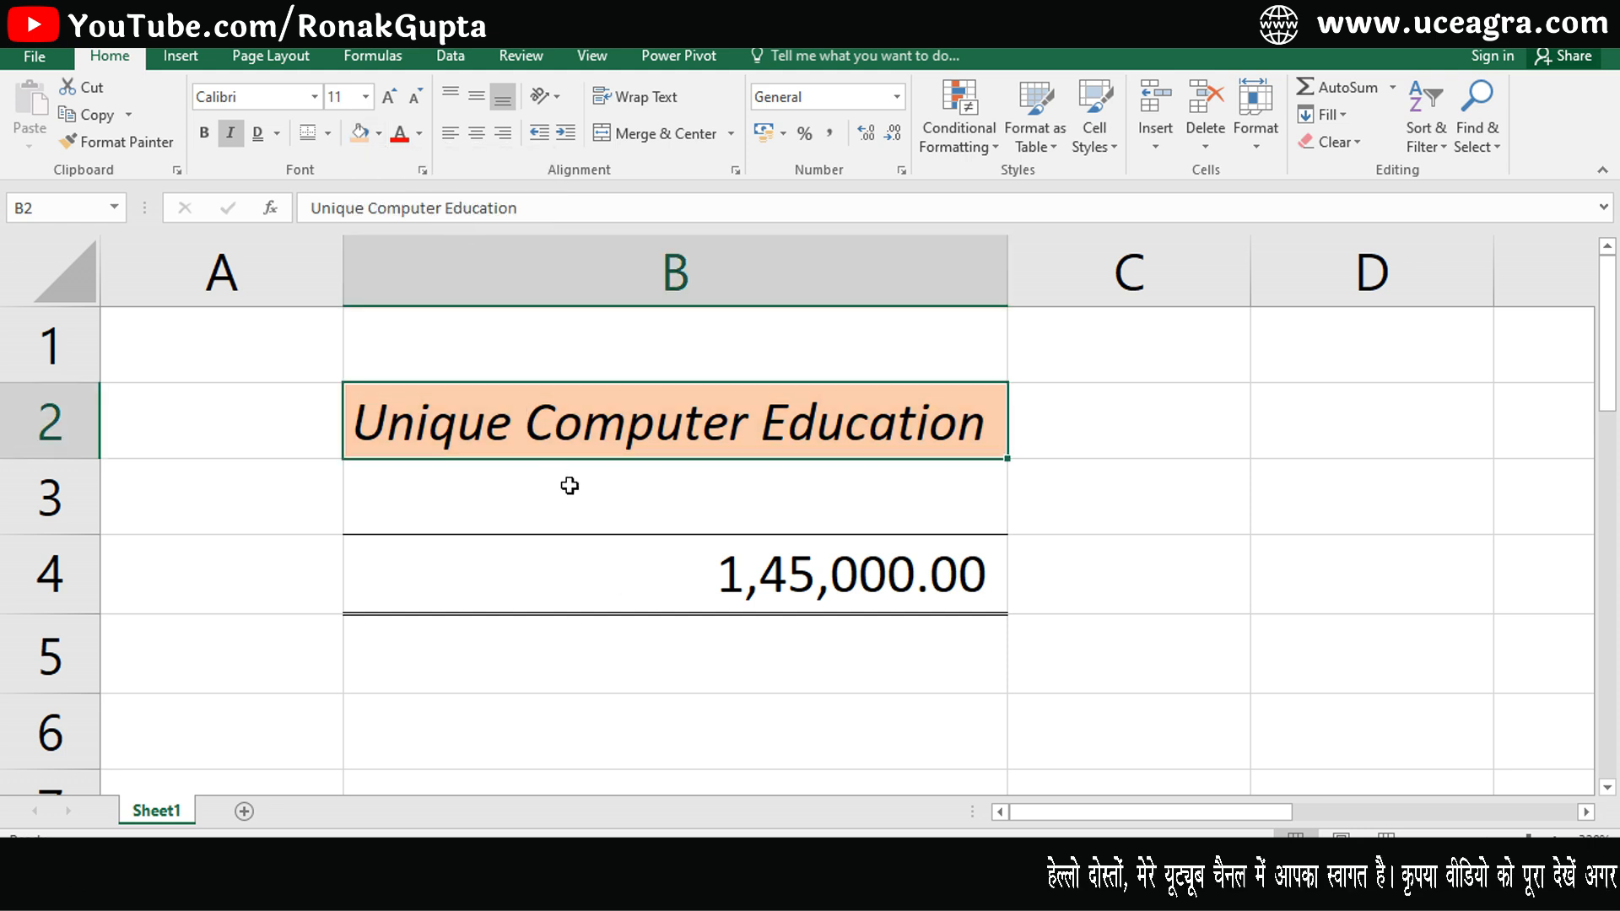
- Fill cell B4 with the light orange colour and set its font colour to red
left_click(490, 573)
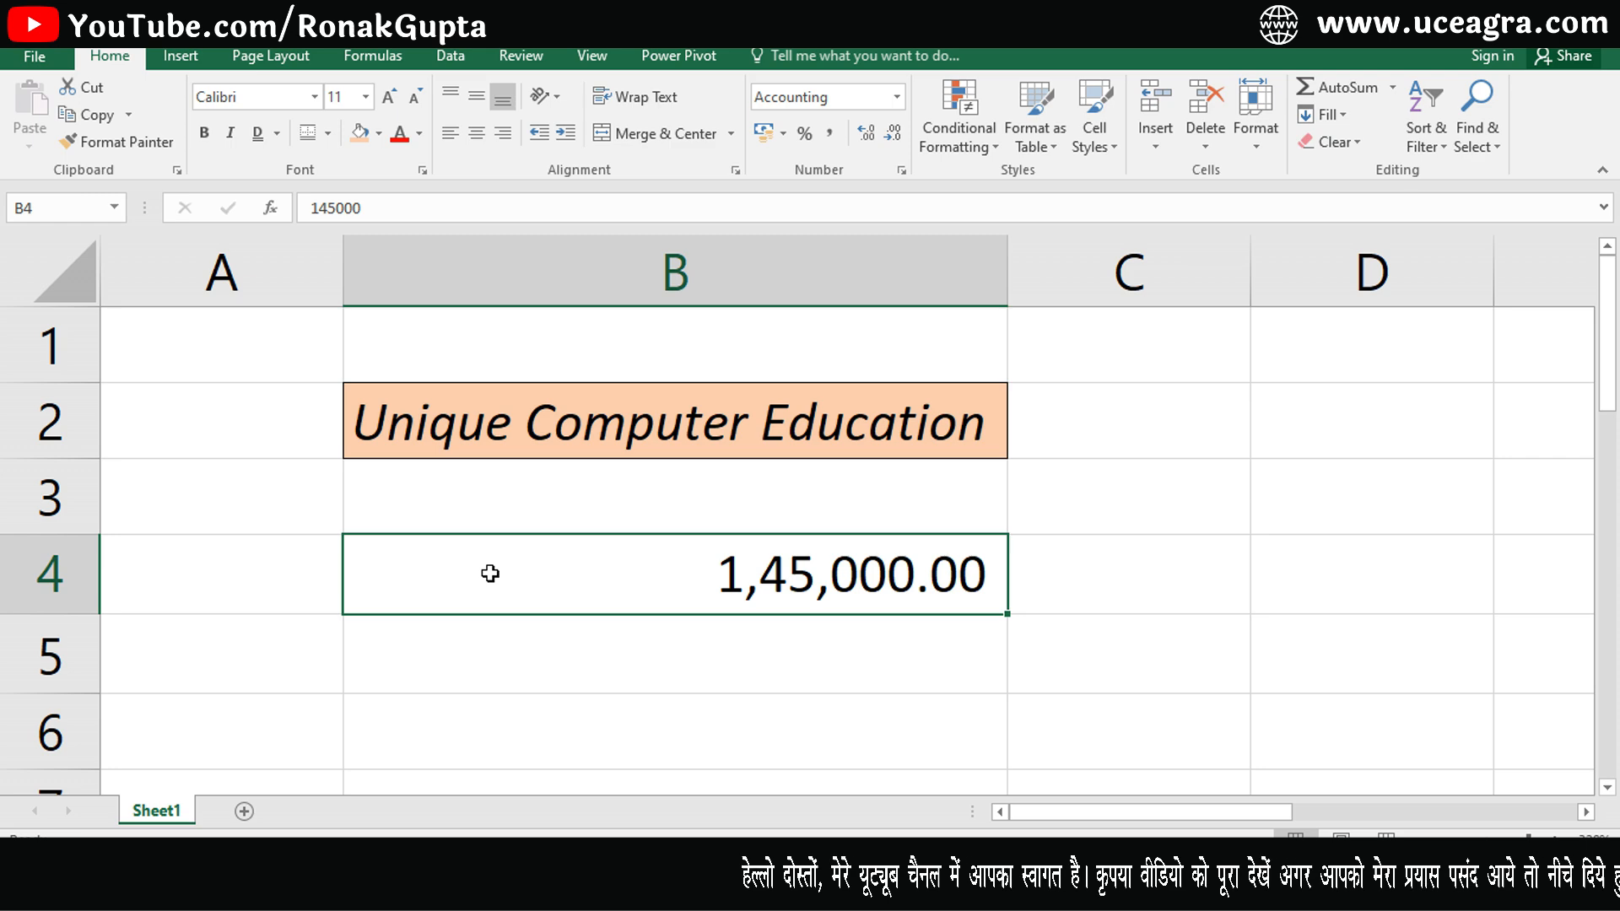
left_click(360, 133)
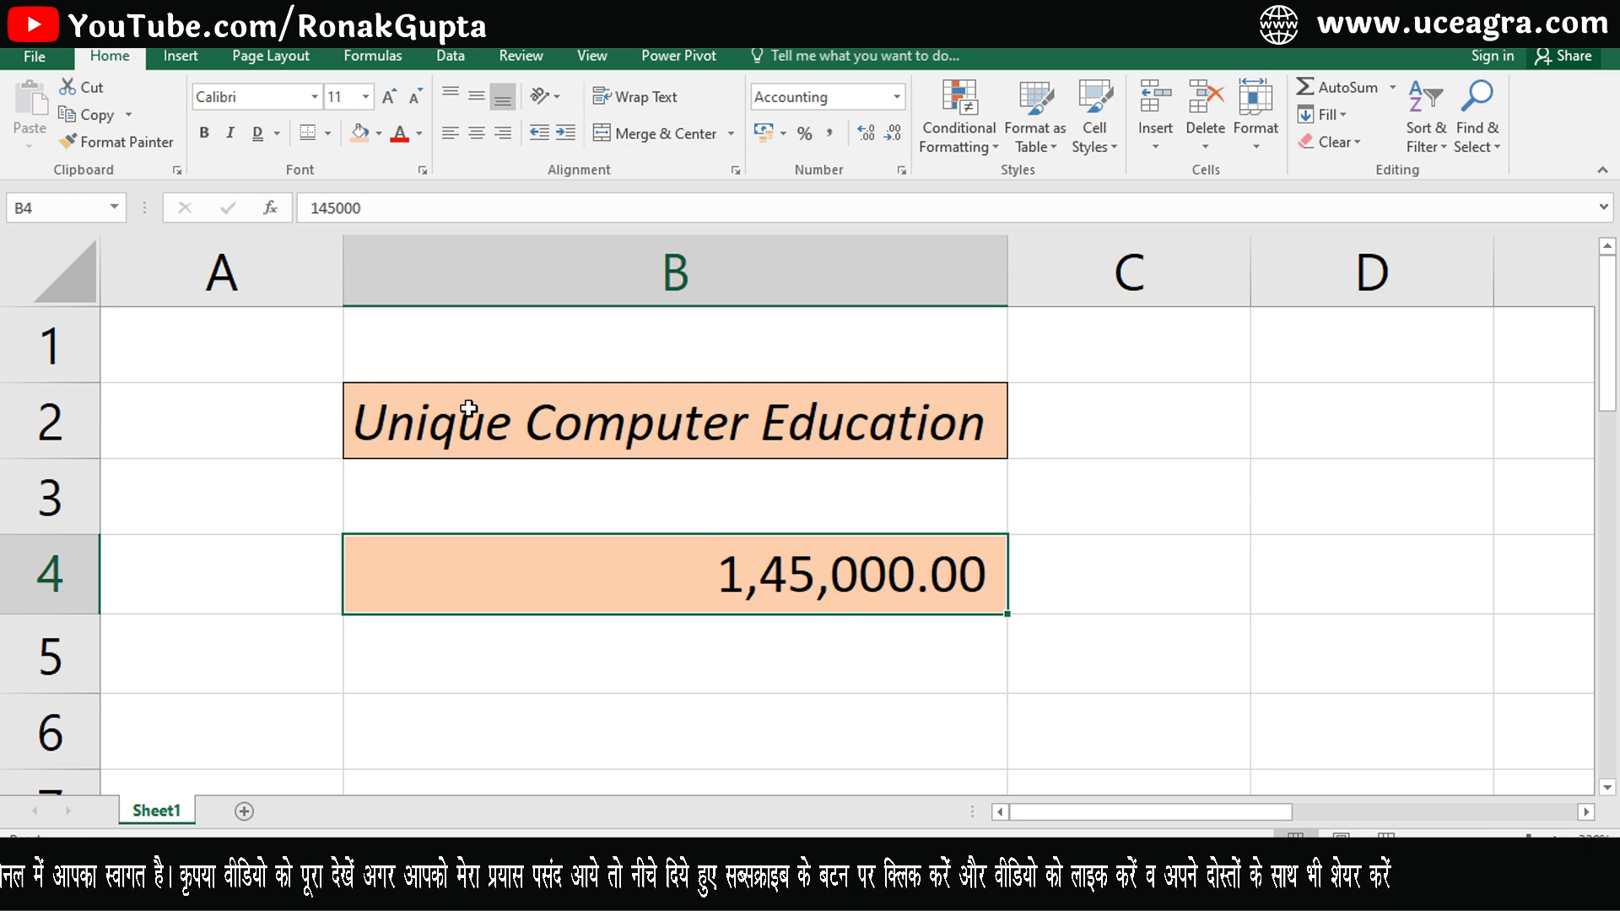
left_click(420, 133)
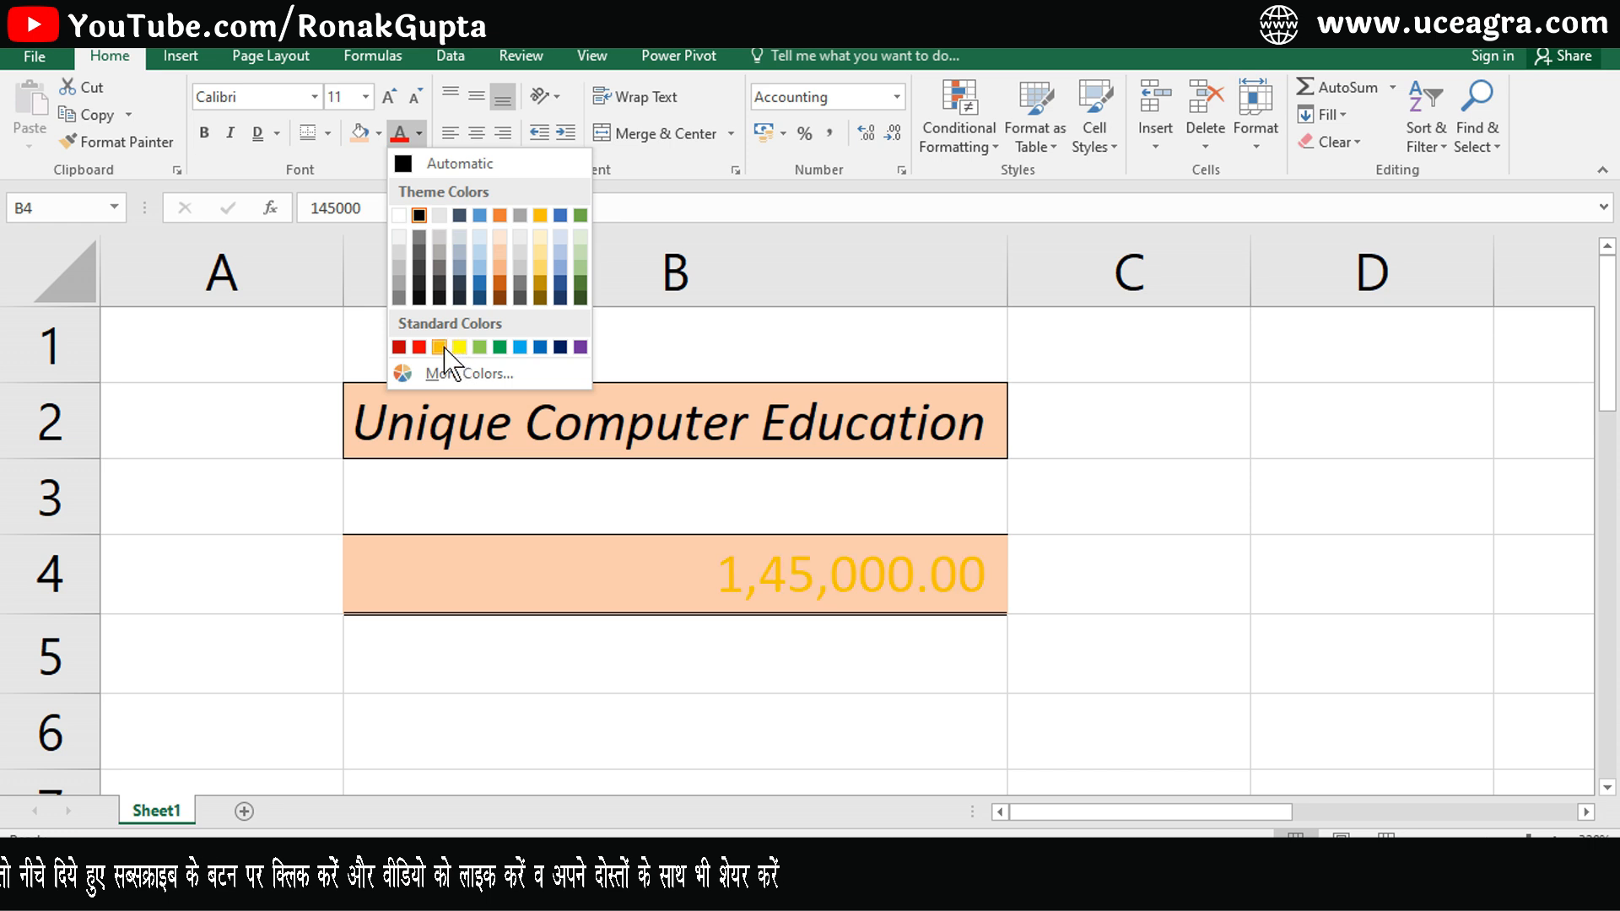
left_click(419, 347)
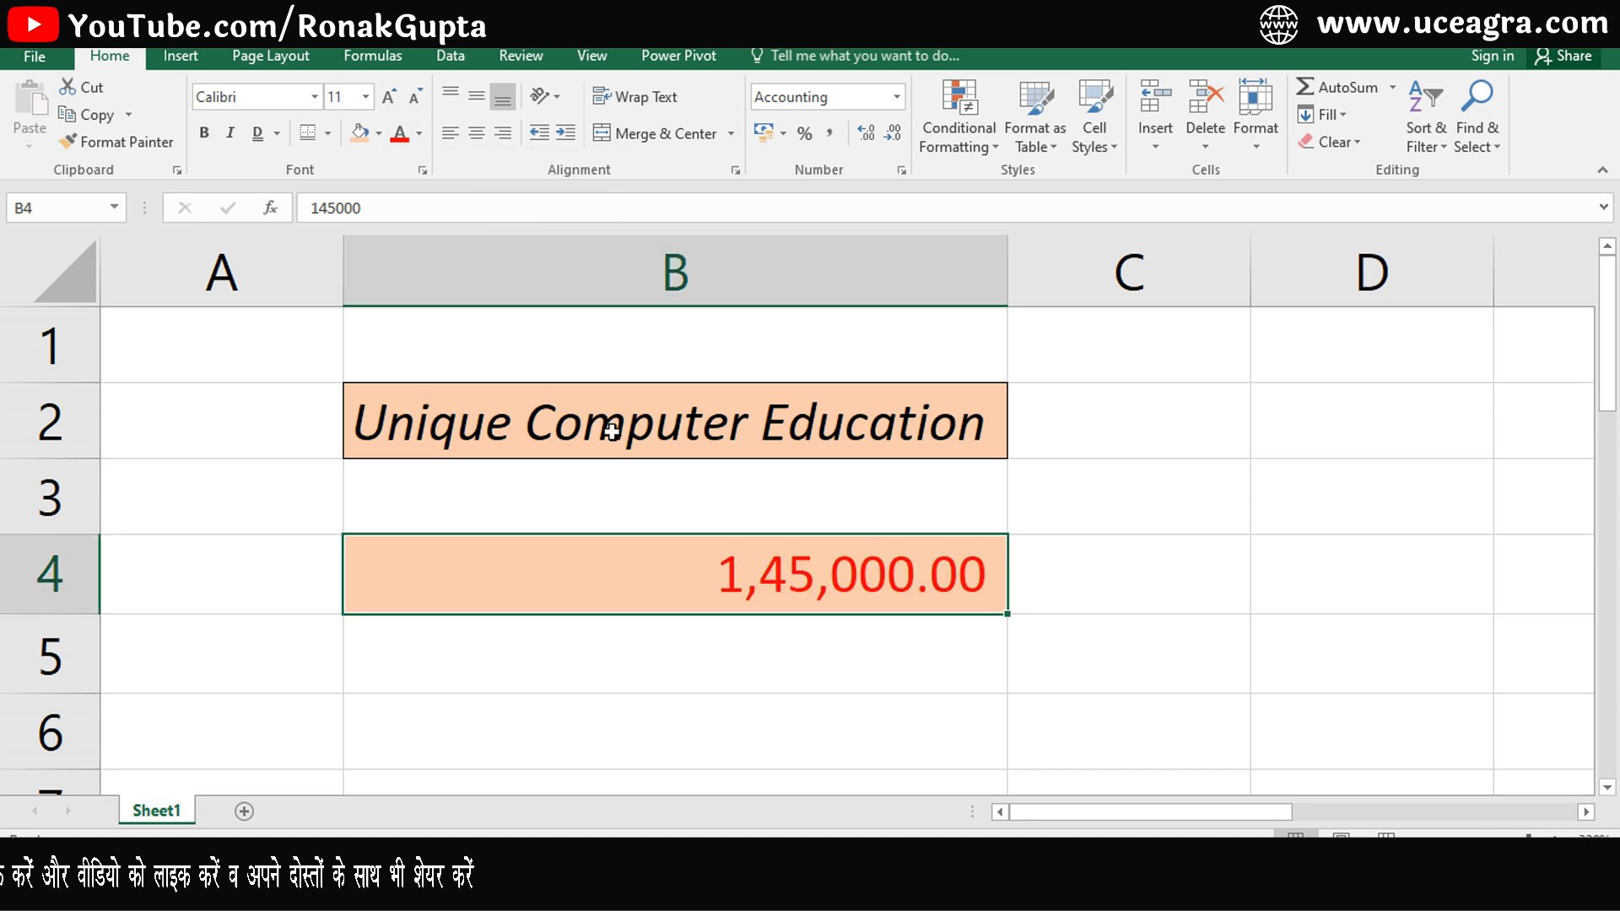
- Apply the red font colour to cell B2
left_click(613, 435)
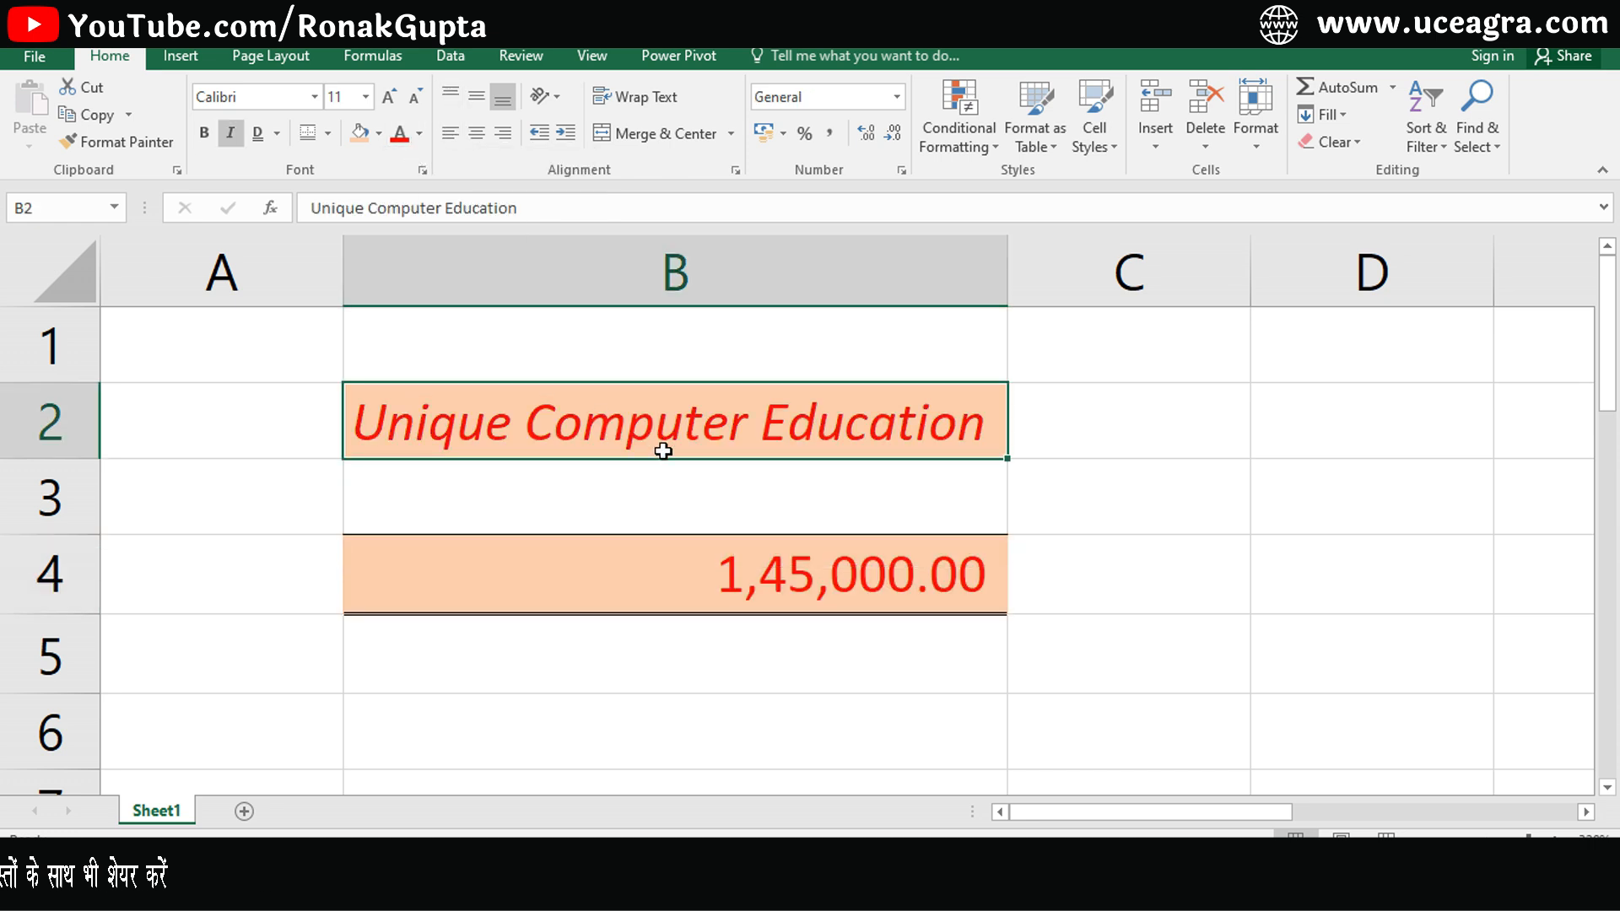
left_click(696, 517)
left_click(668, 427)
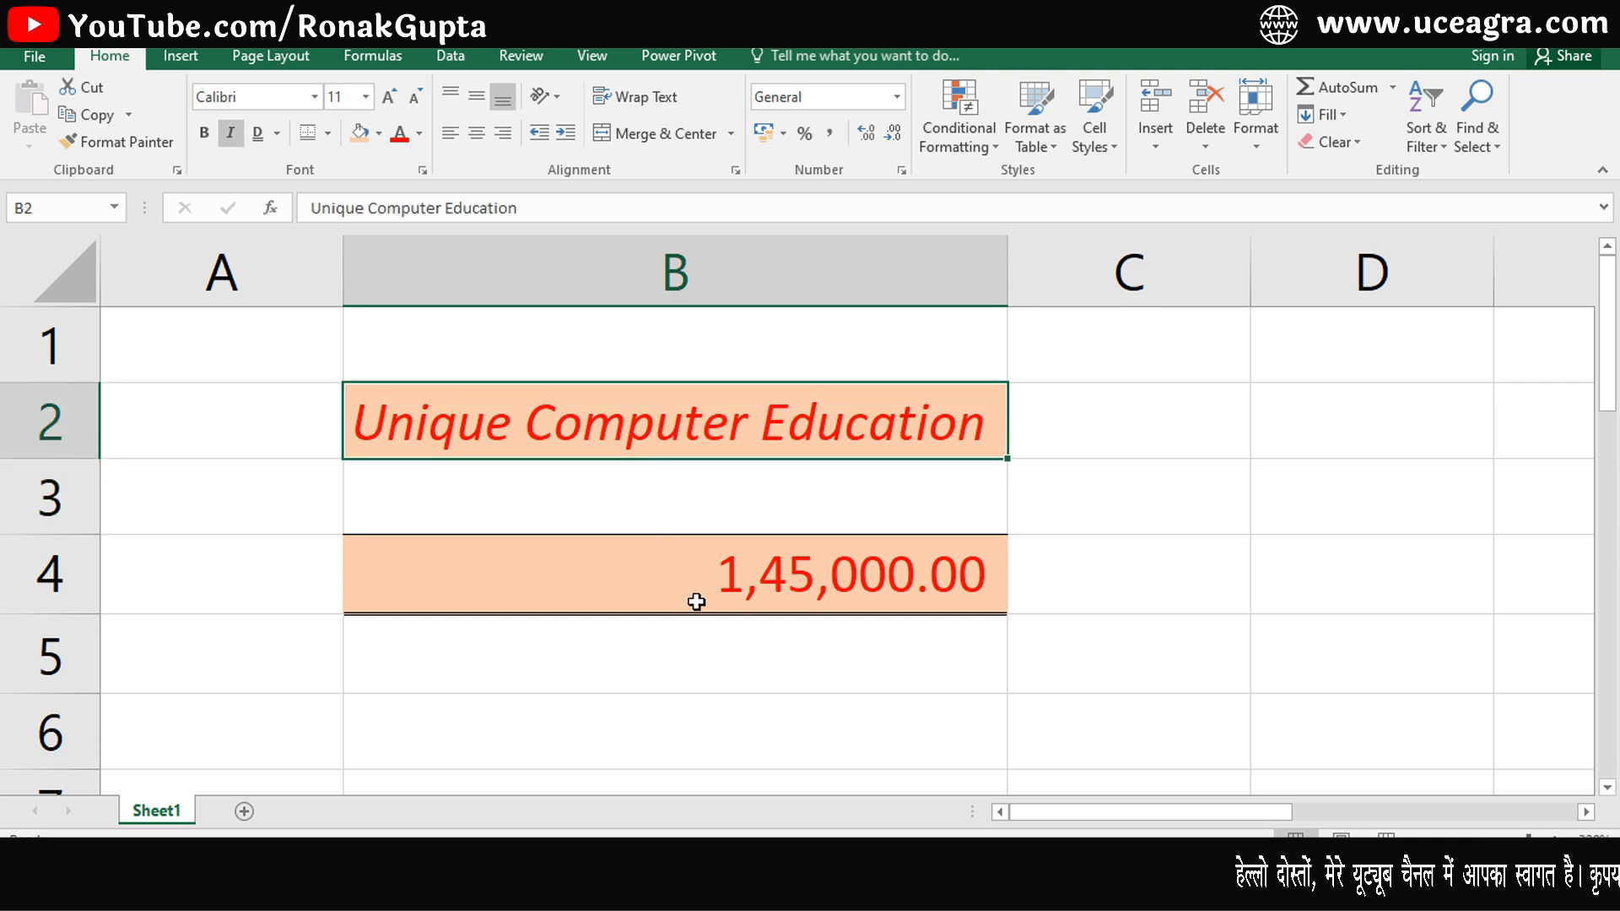
left_click(696, 601)
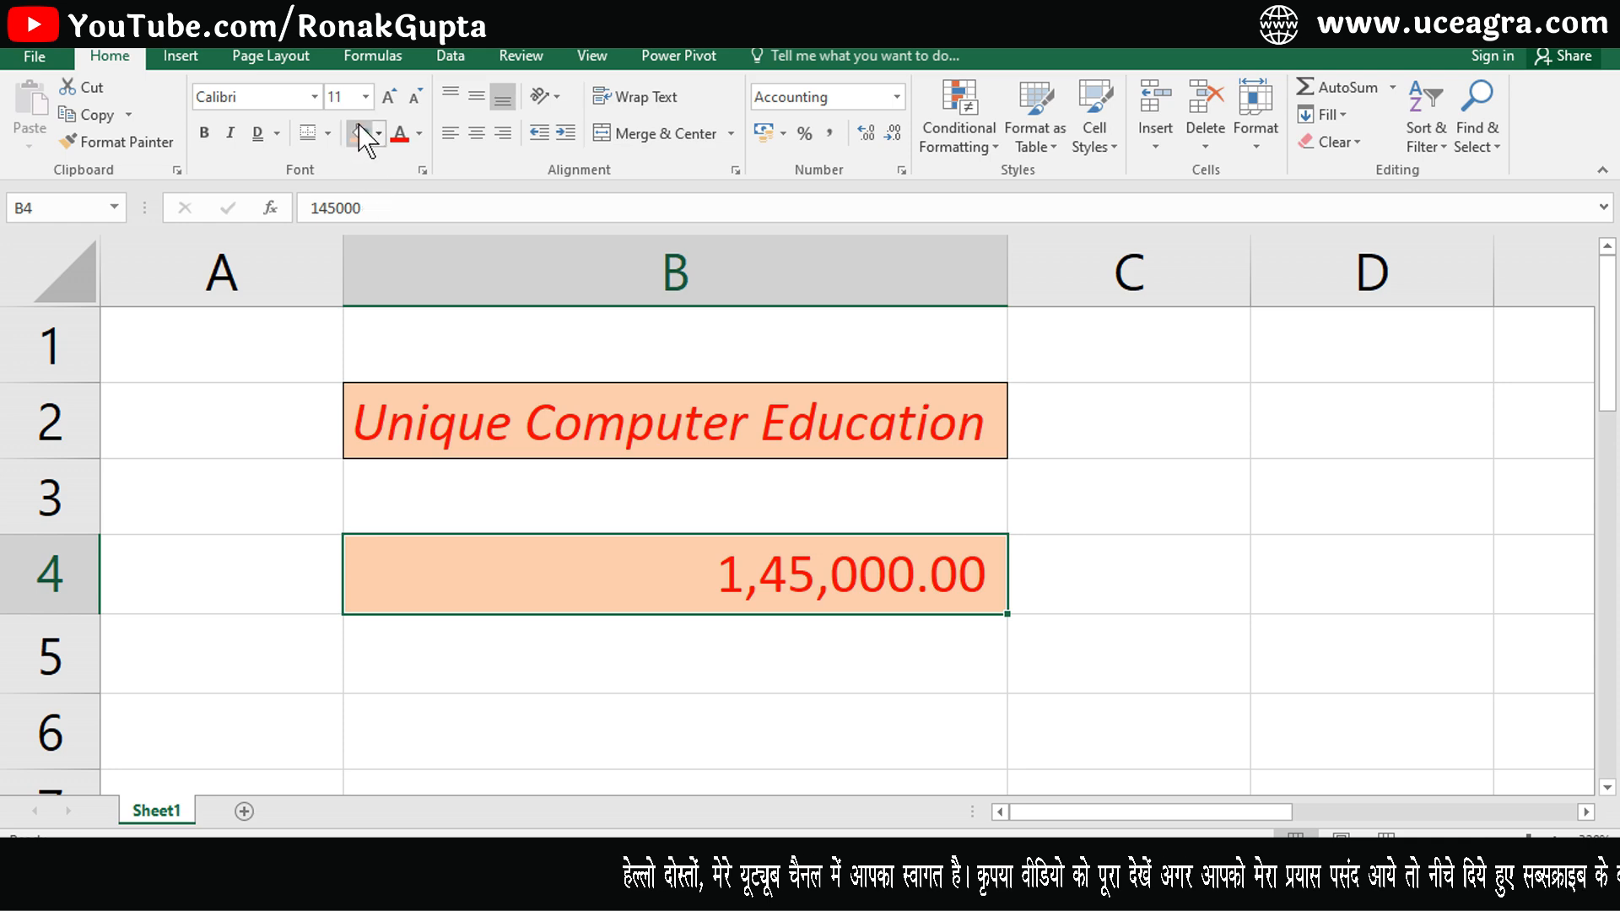
left_click(582, 503)
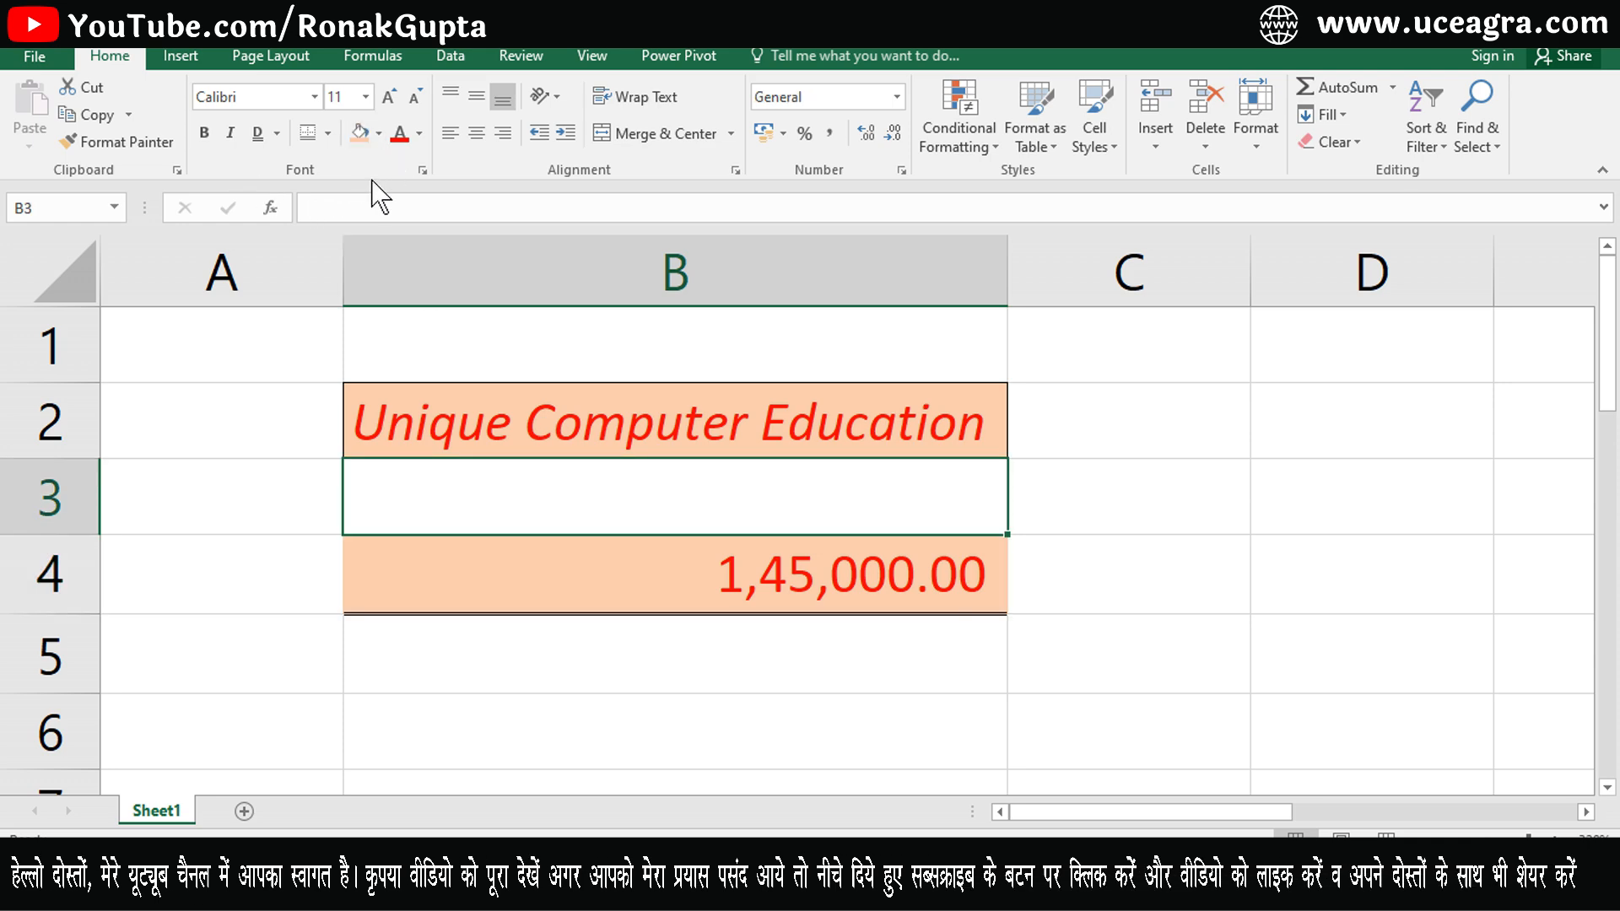
left_click(655, 647)
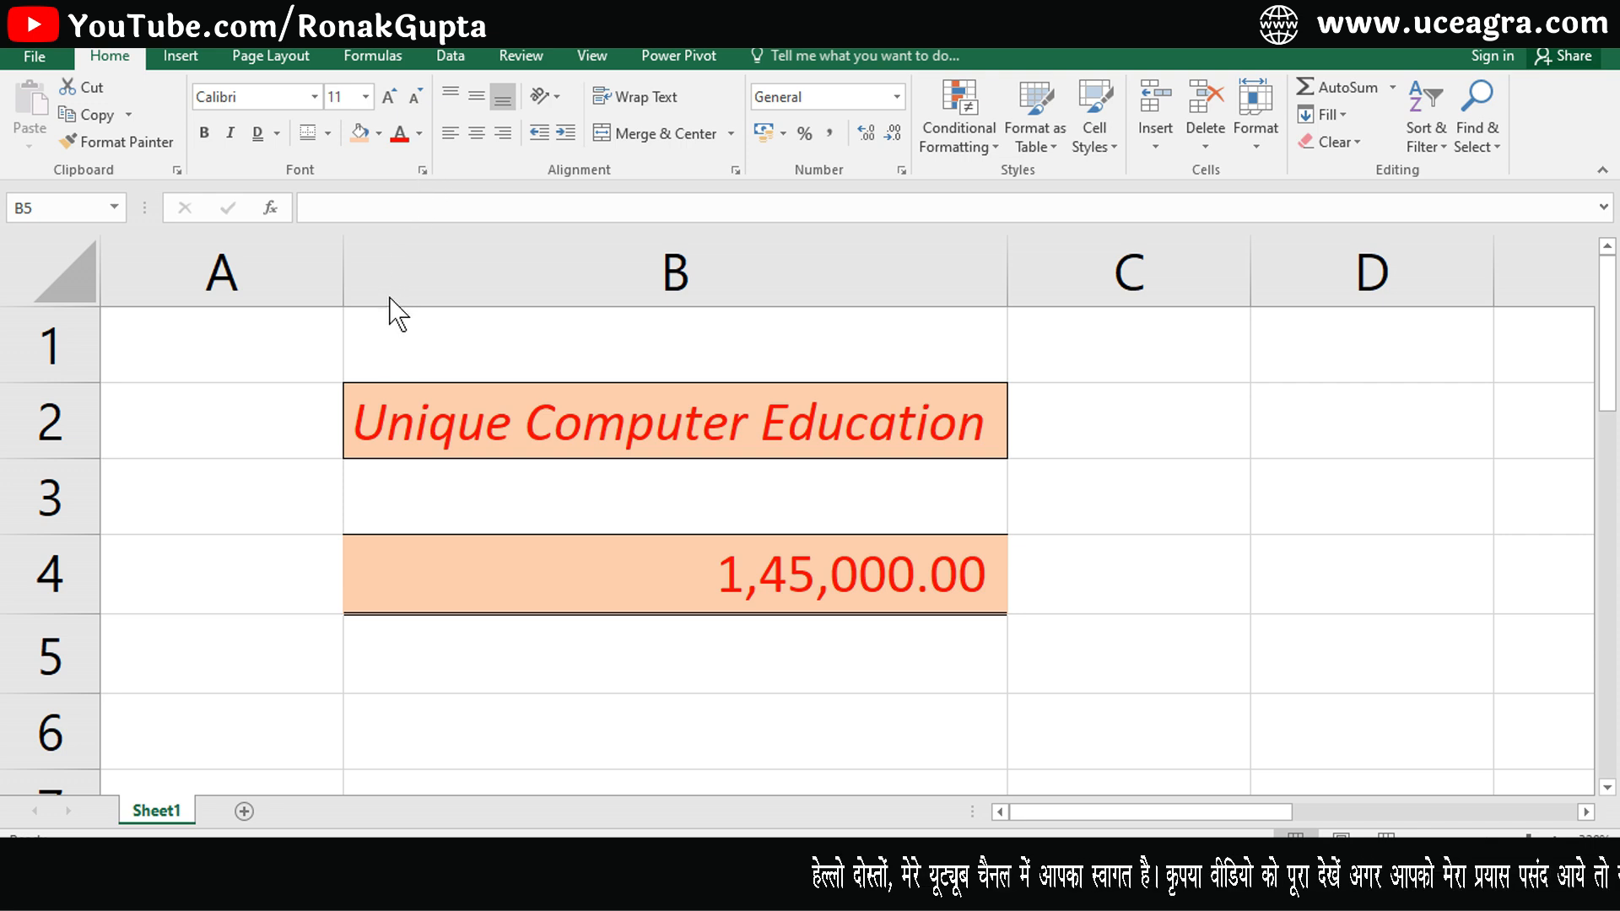
- Open the Format Cells font settings in three different ways, closing the dialog each time without changes
left_click(423, 171)
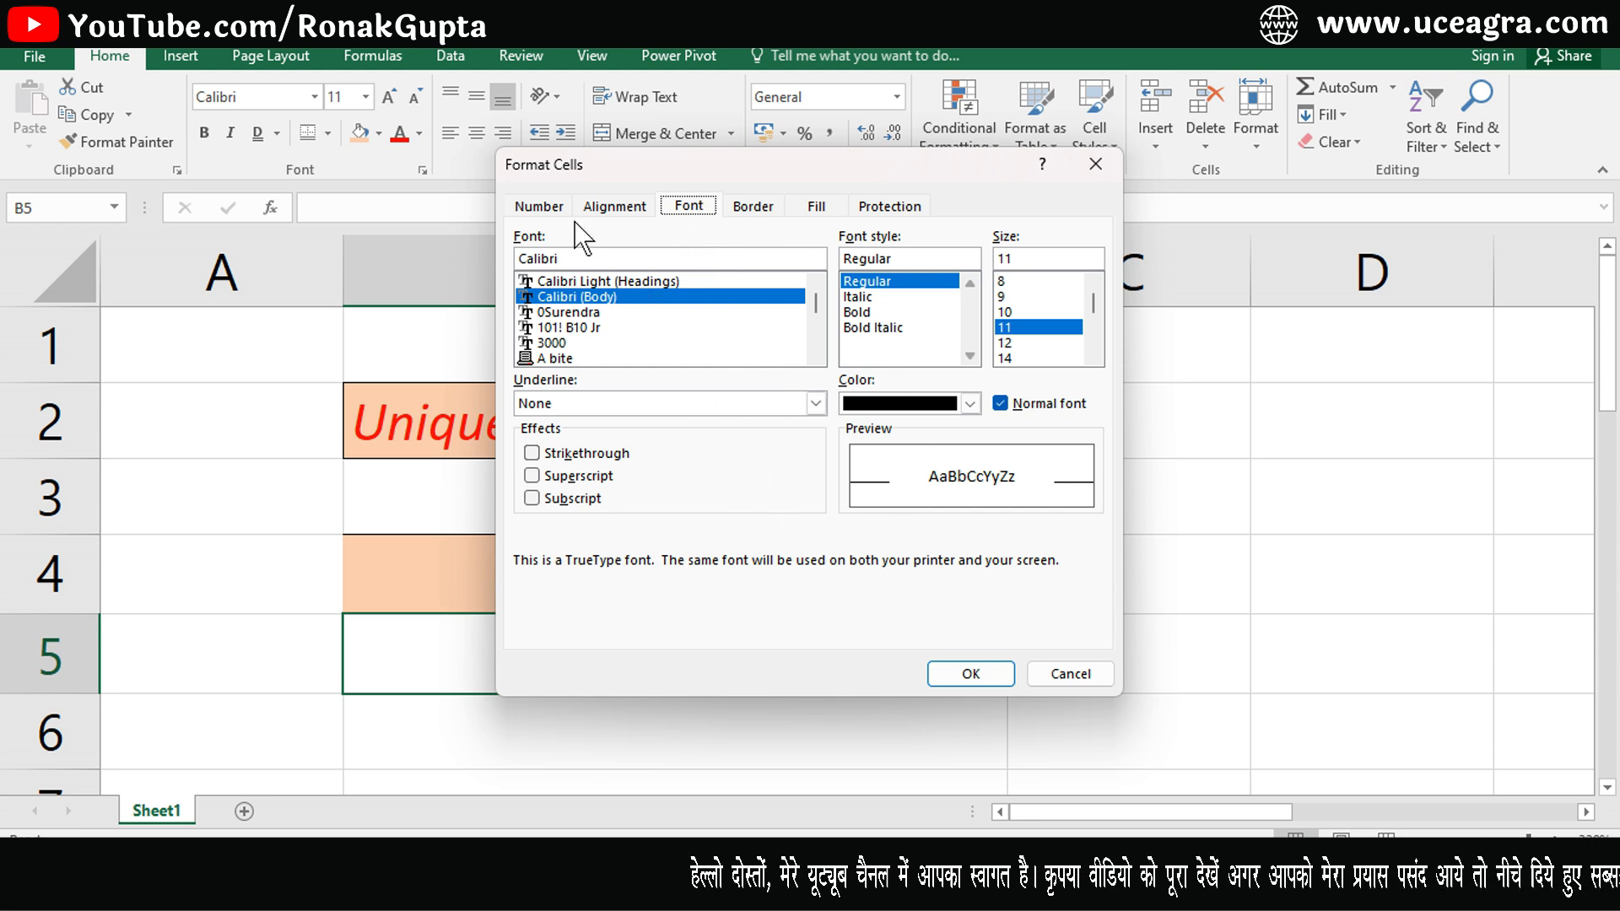
left_click(1068, 675)
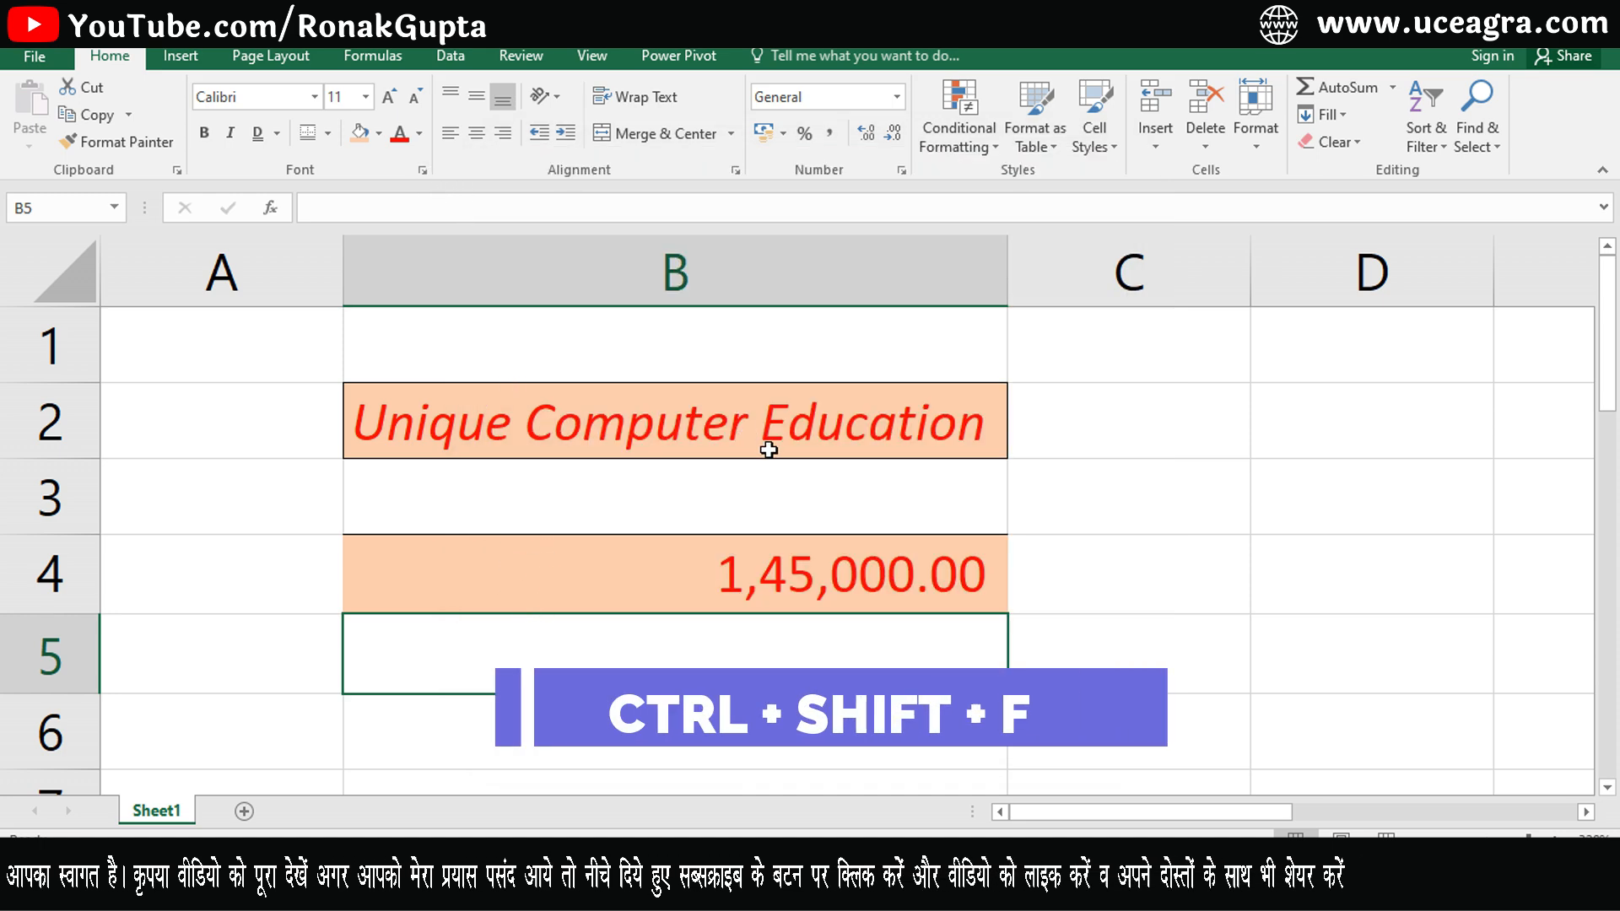
key("ctrl+shift+f")
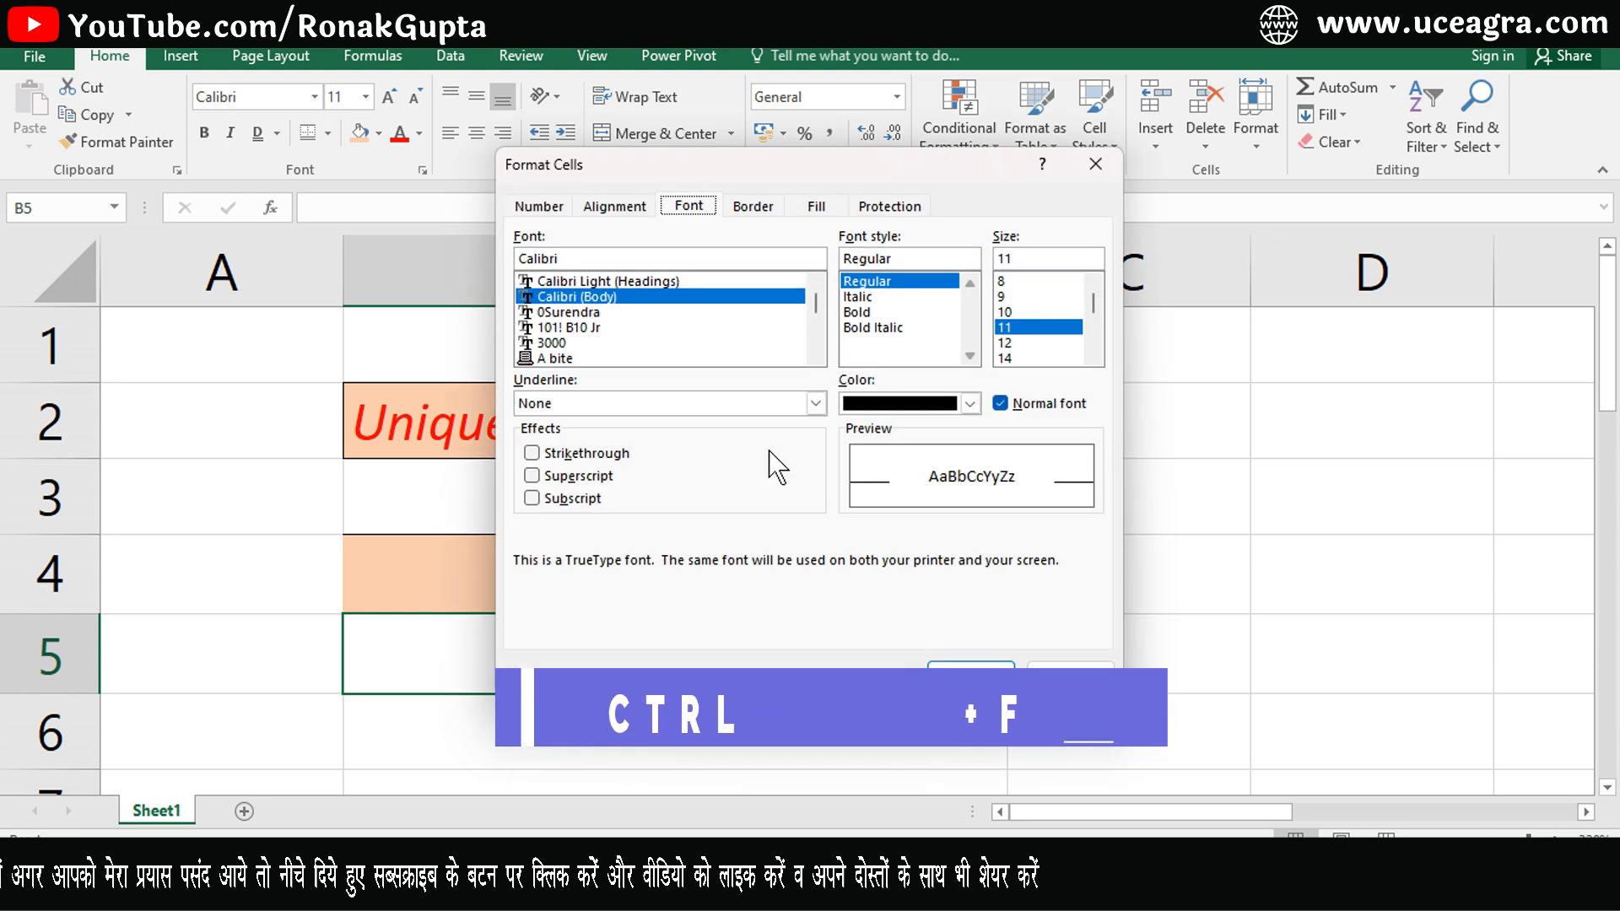
key("Escape")
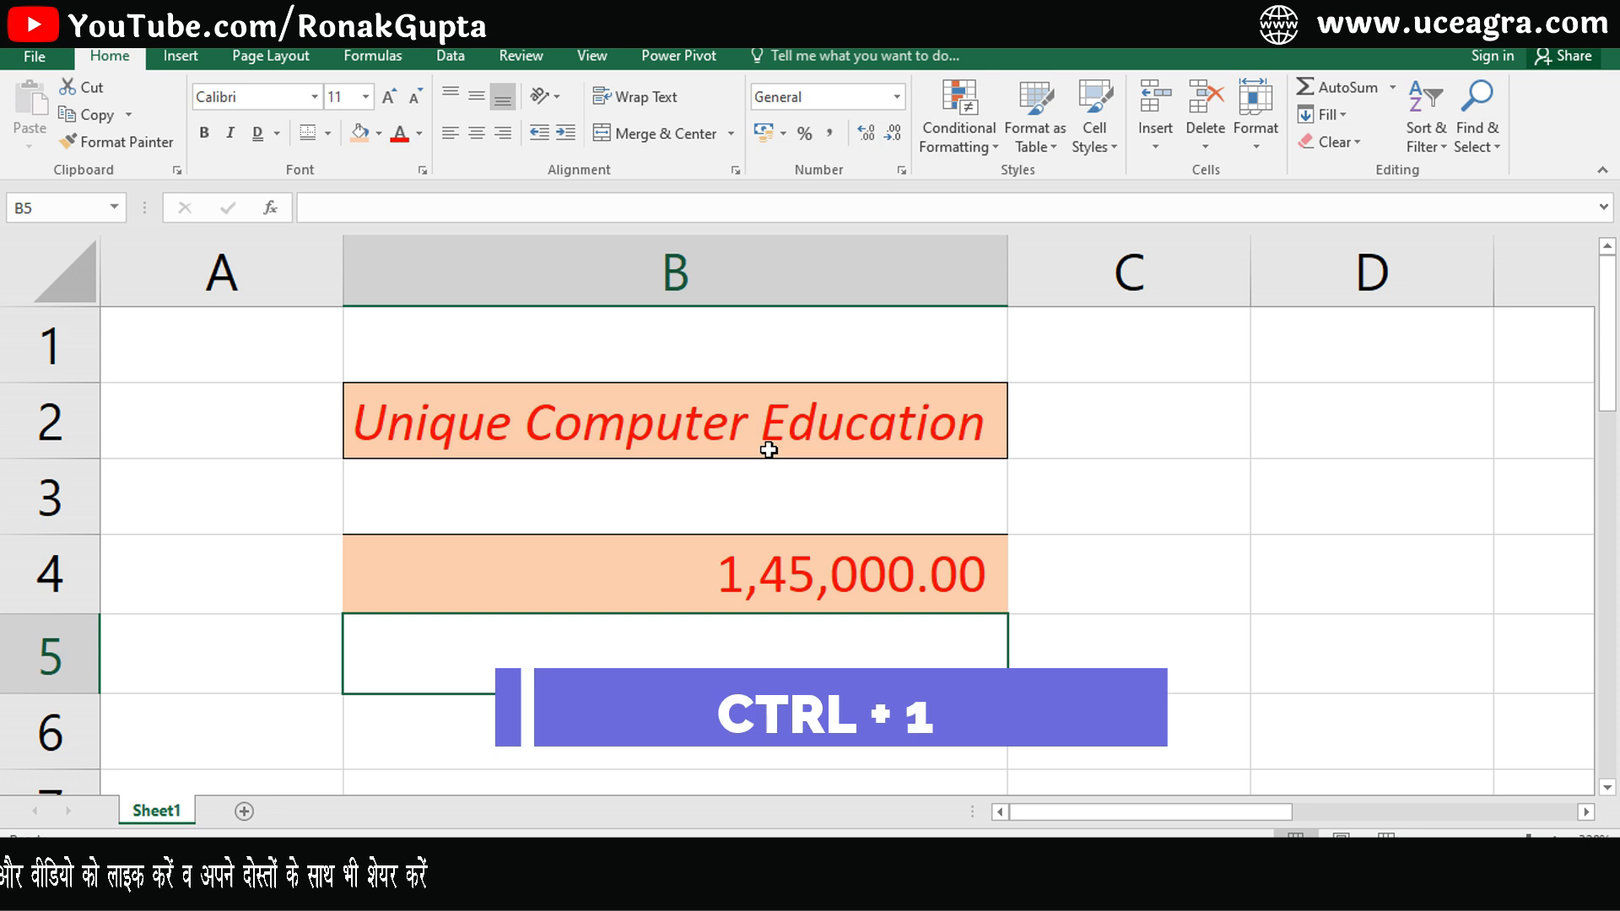
key("ctrl+1")
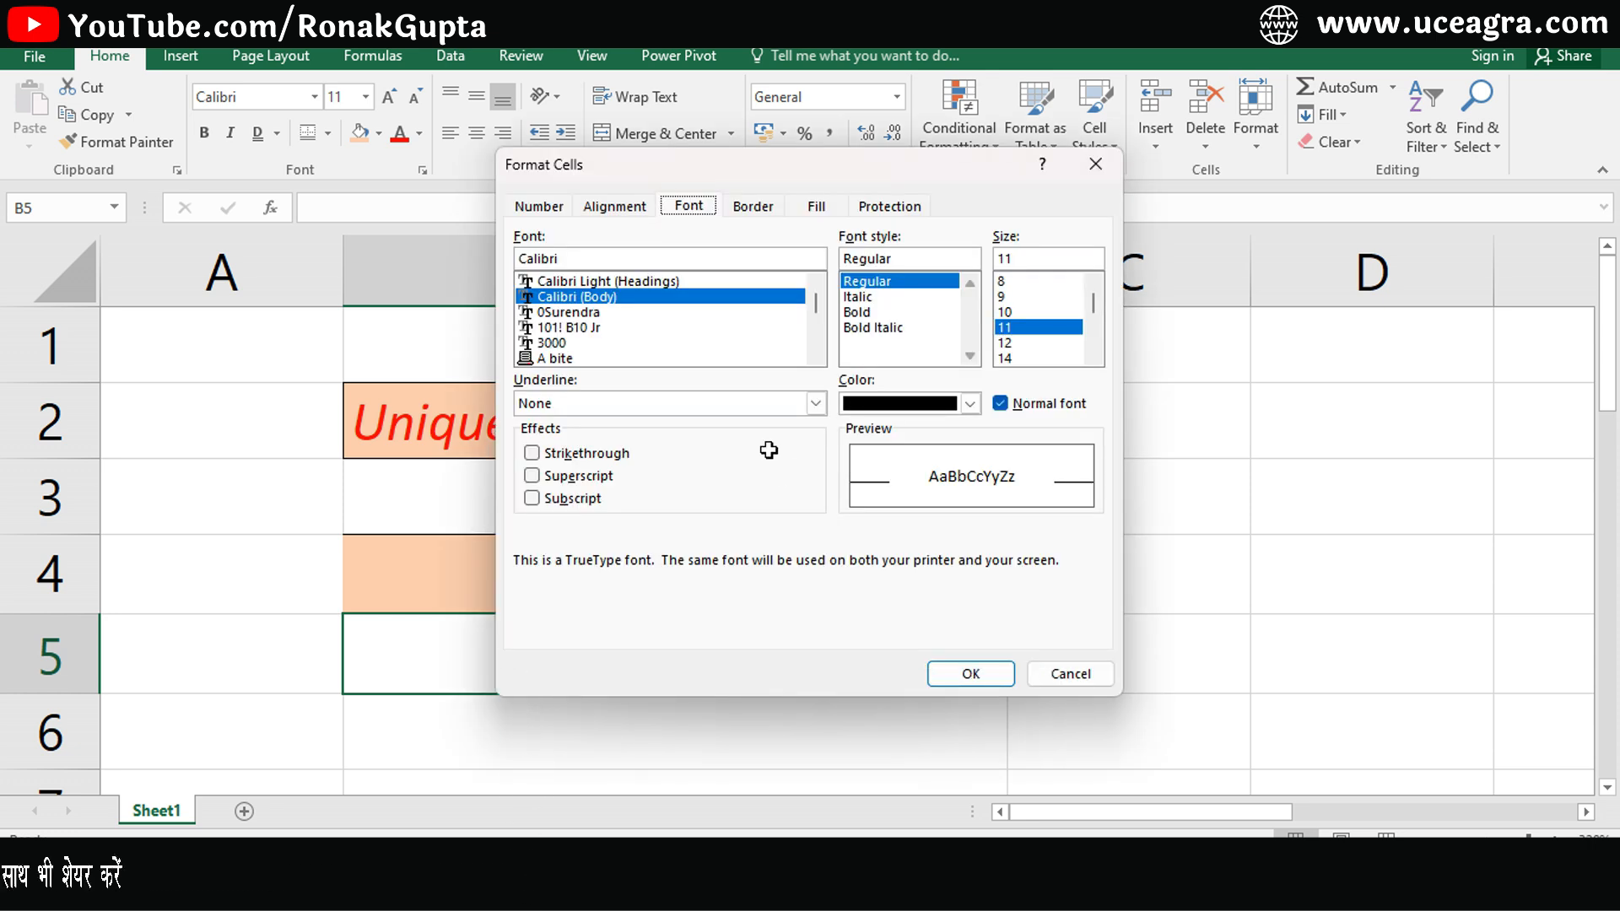
key("Escape")
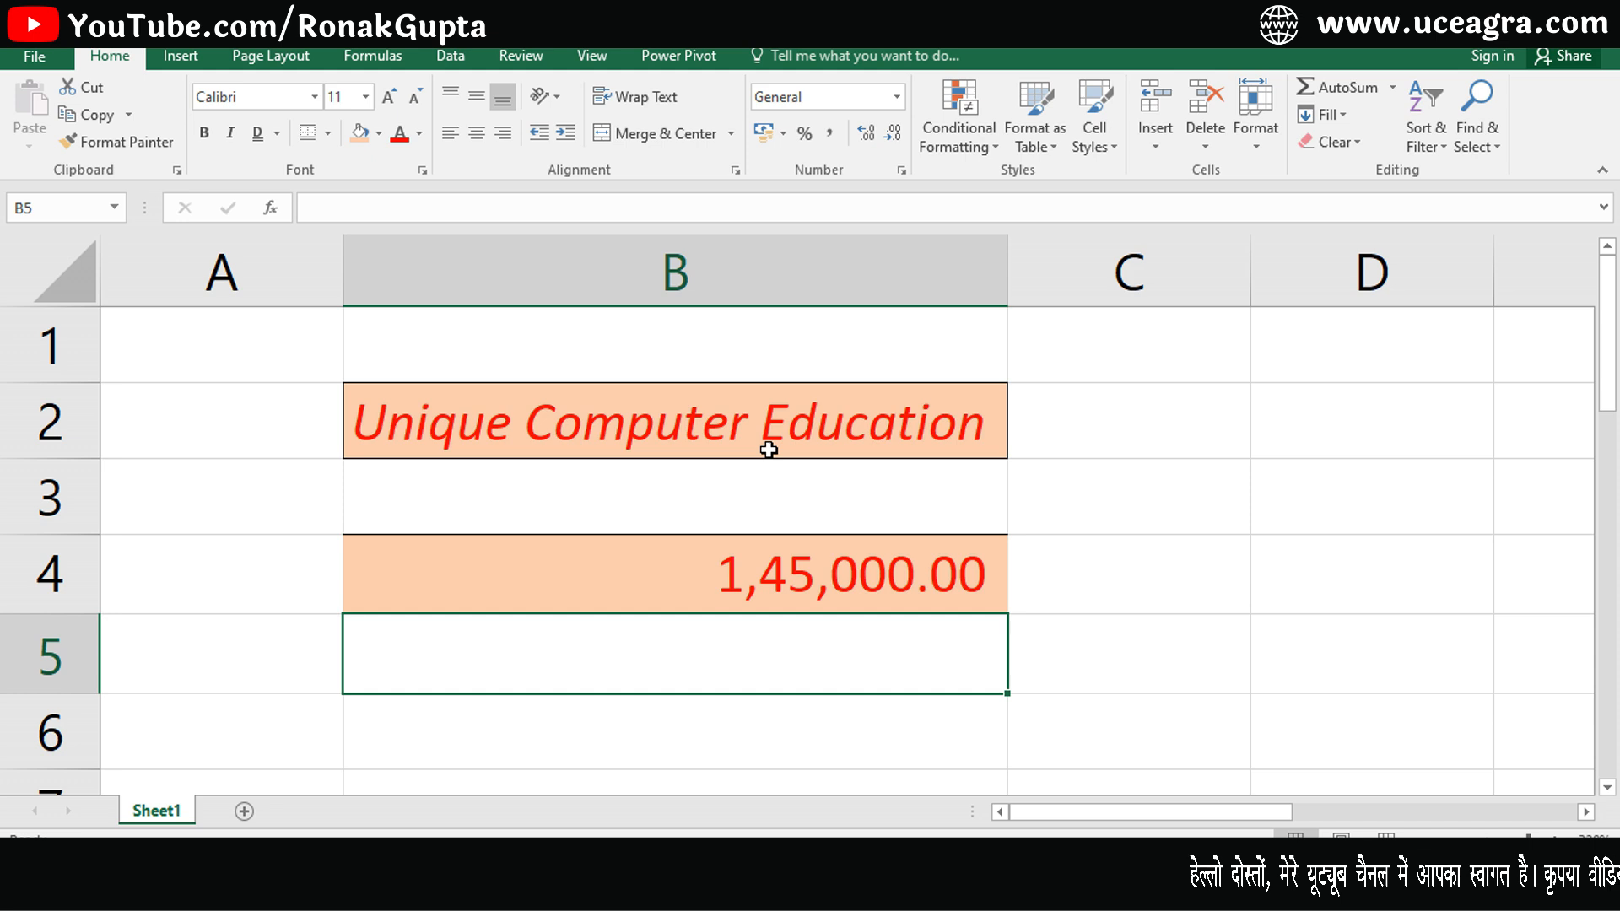
- Change cell B2's font to Calibri Light (Headings)
left_click(648, 395)
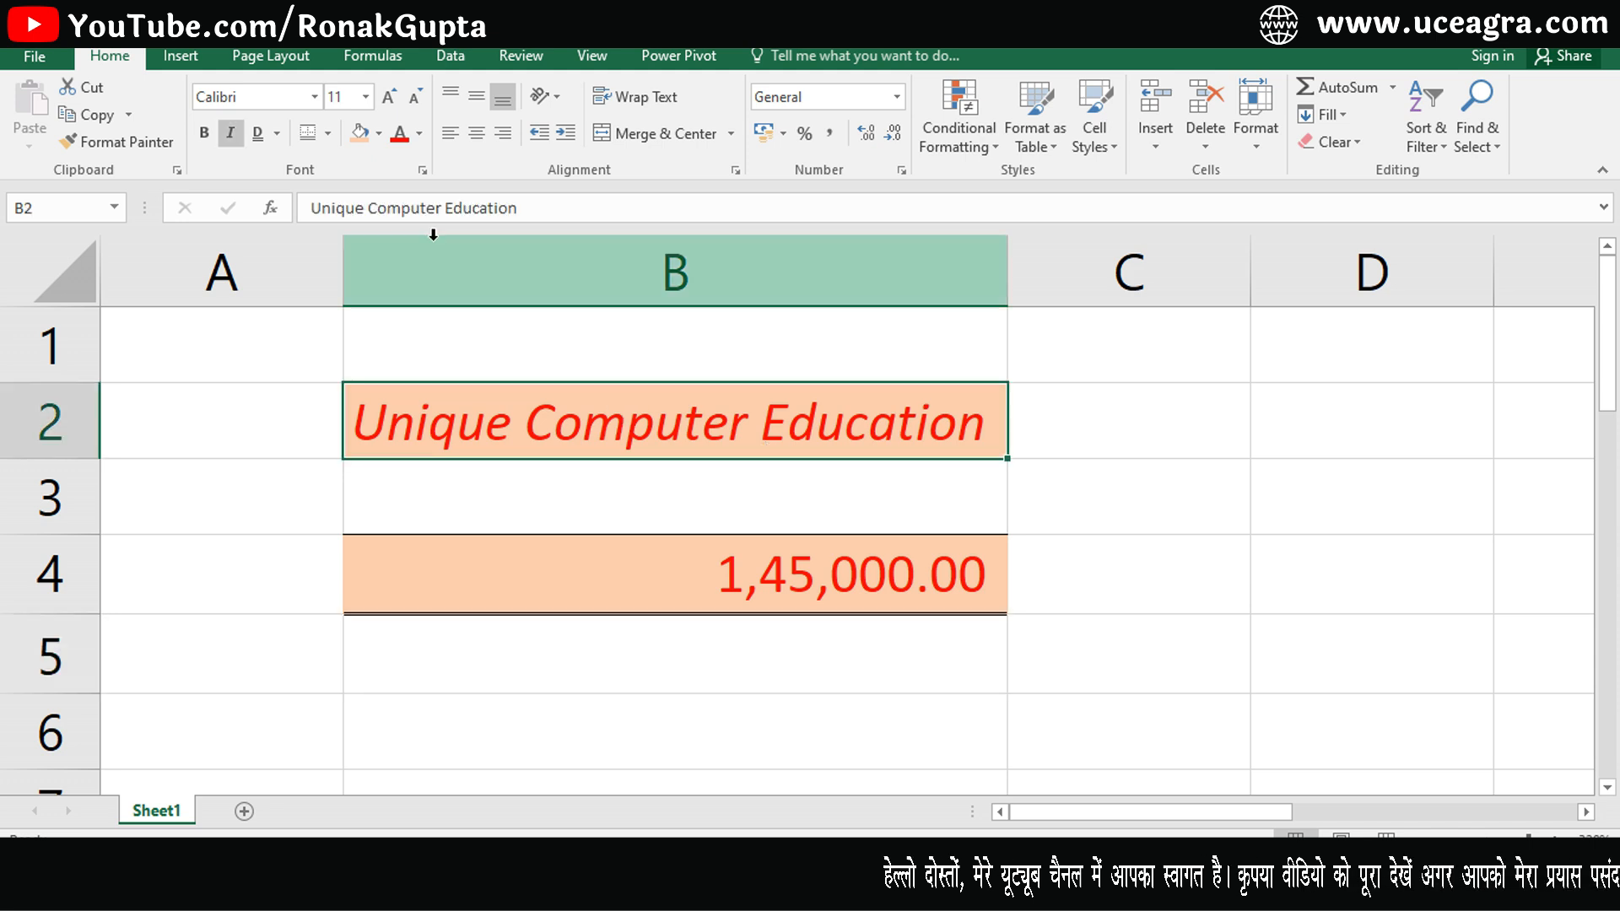
left_click(422, 171)
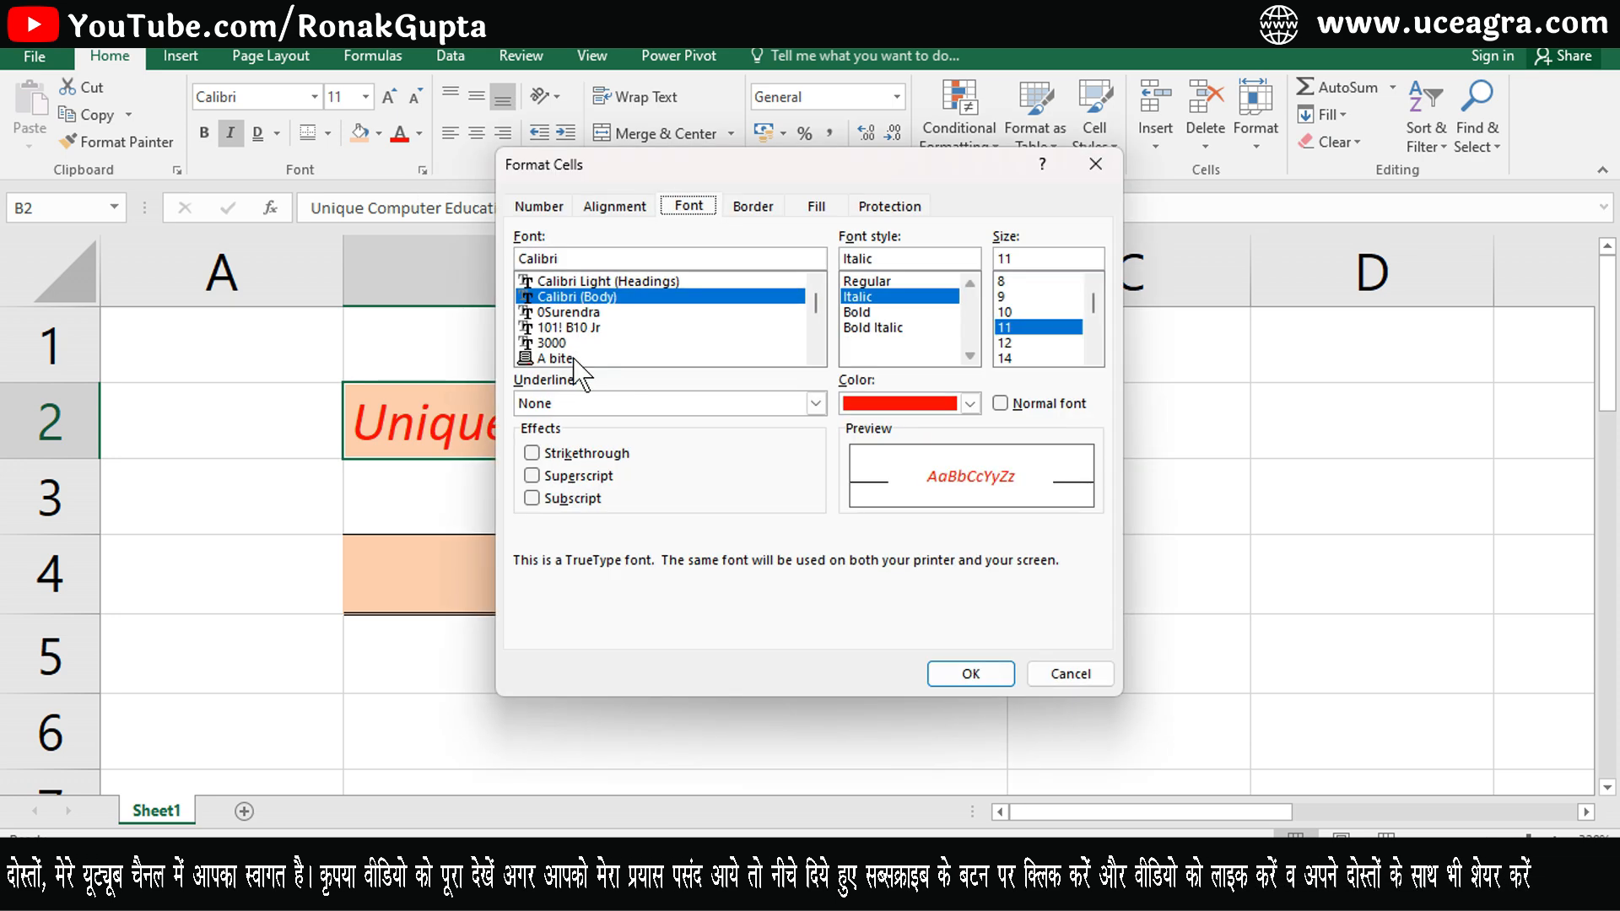
left_click(590, 281)
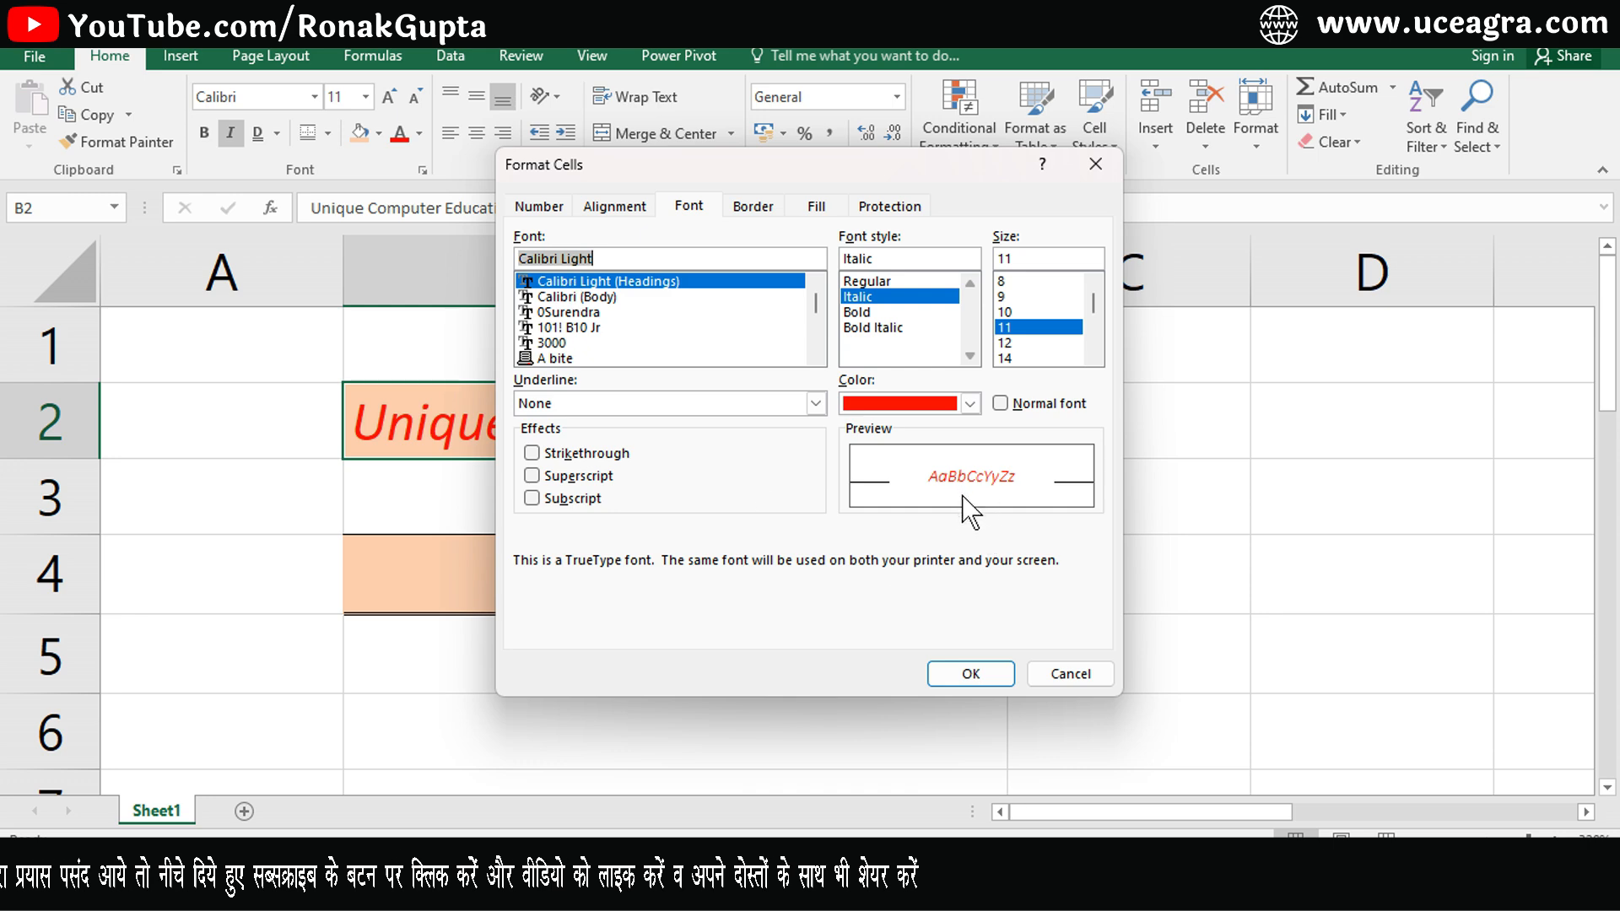
left_click(970, 674)
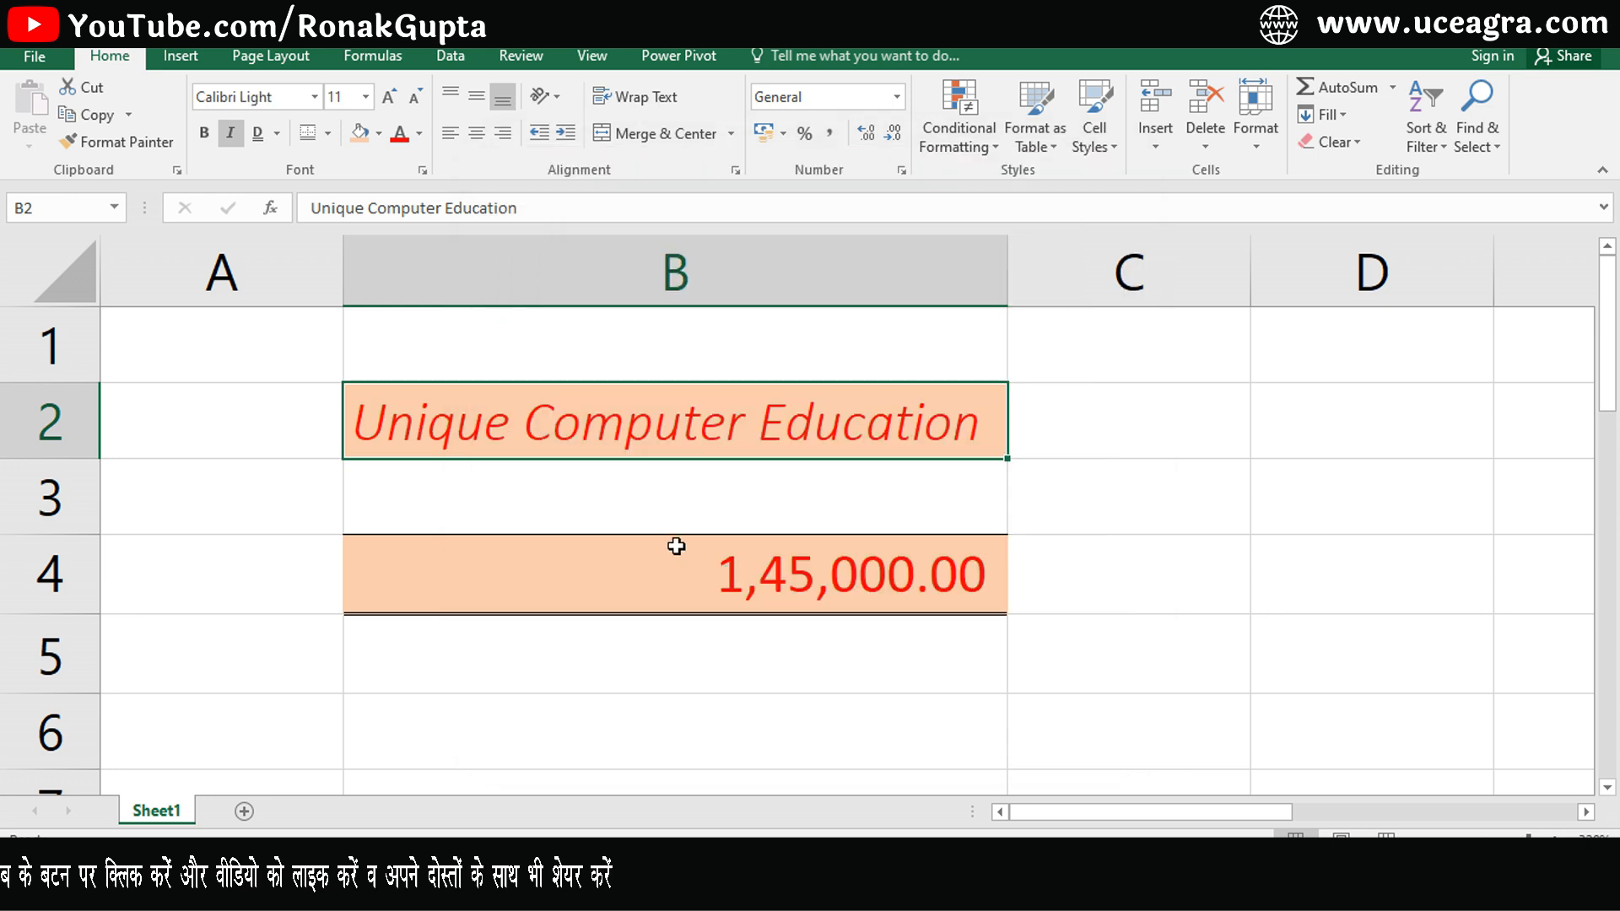
- Set B2's font style to Regular and its size to 9
left_click(422, 171)
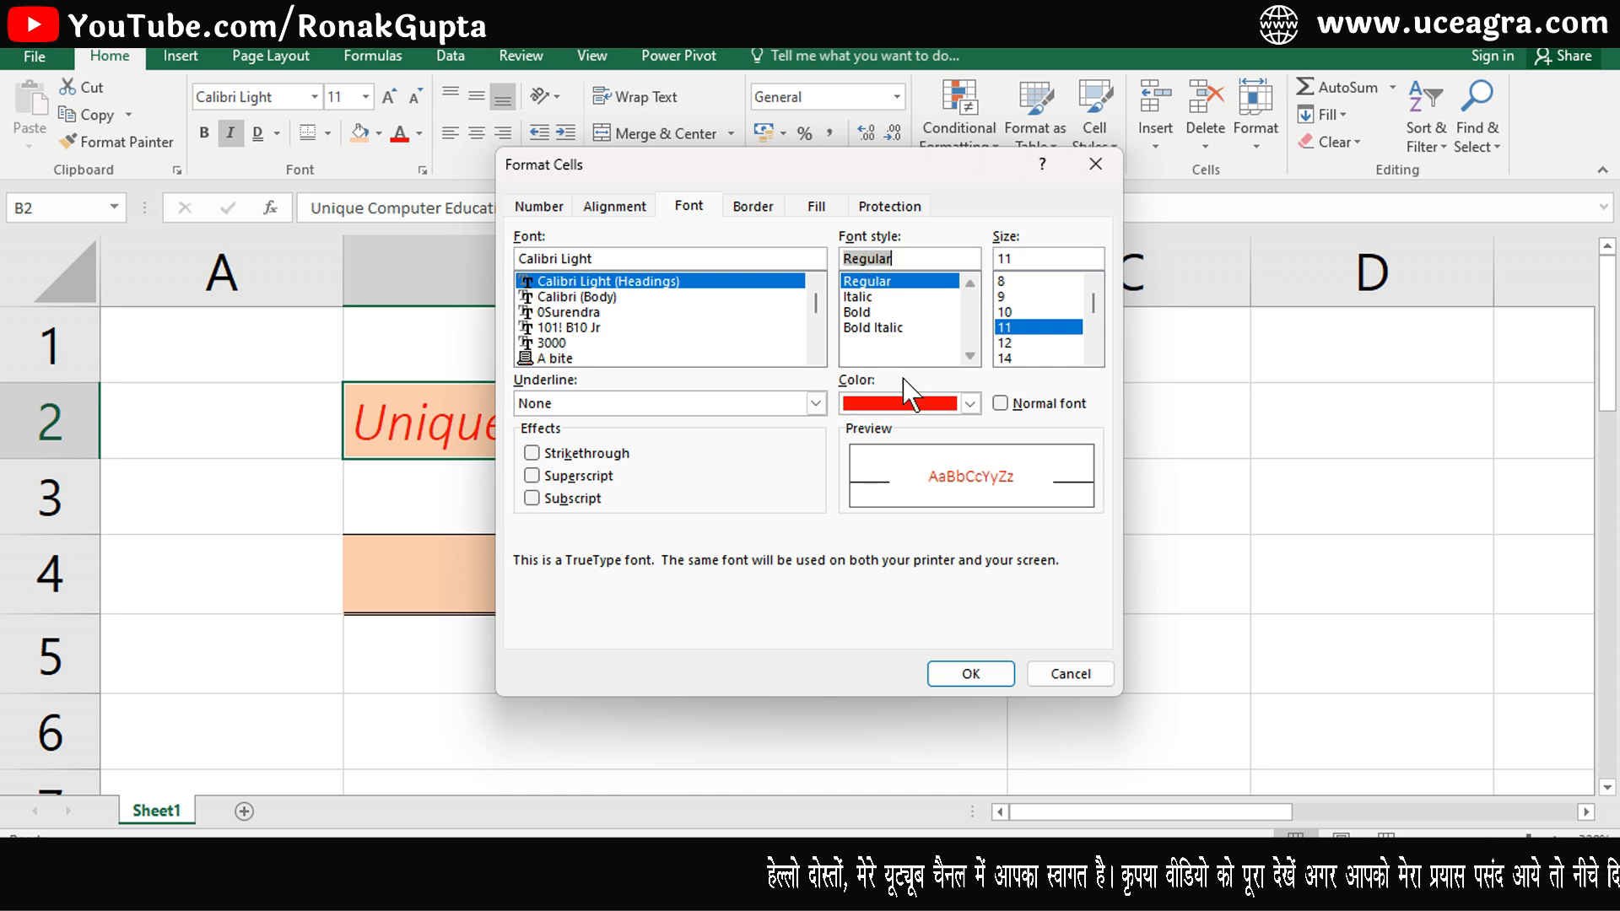
left_click(1007, 312)
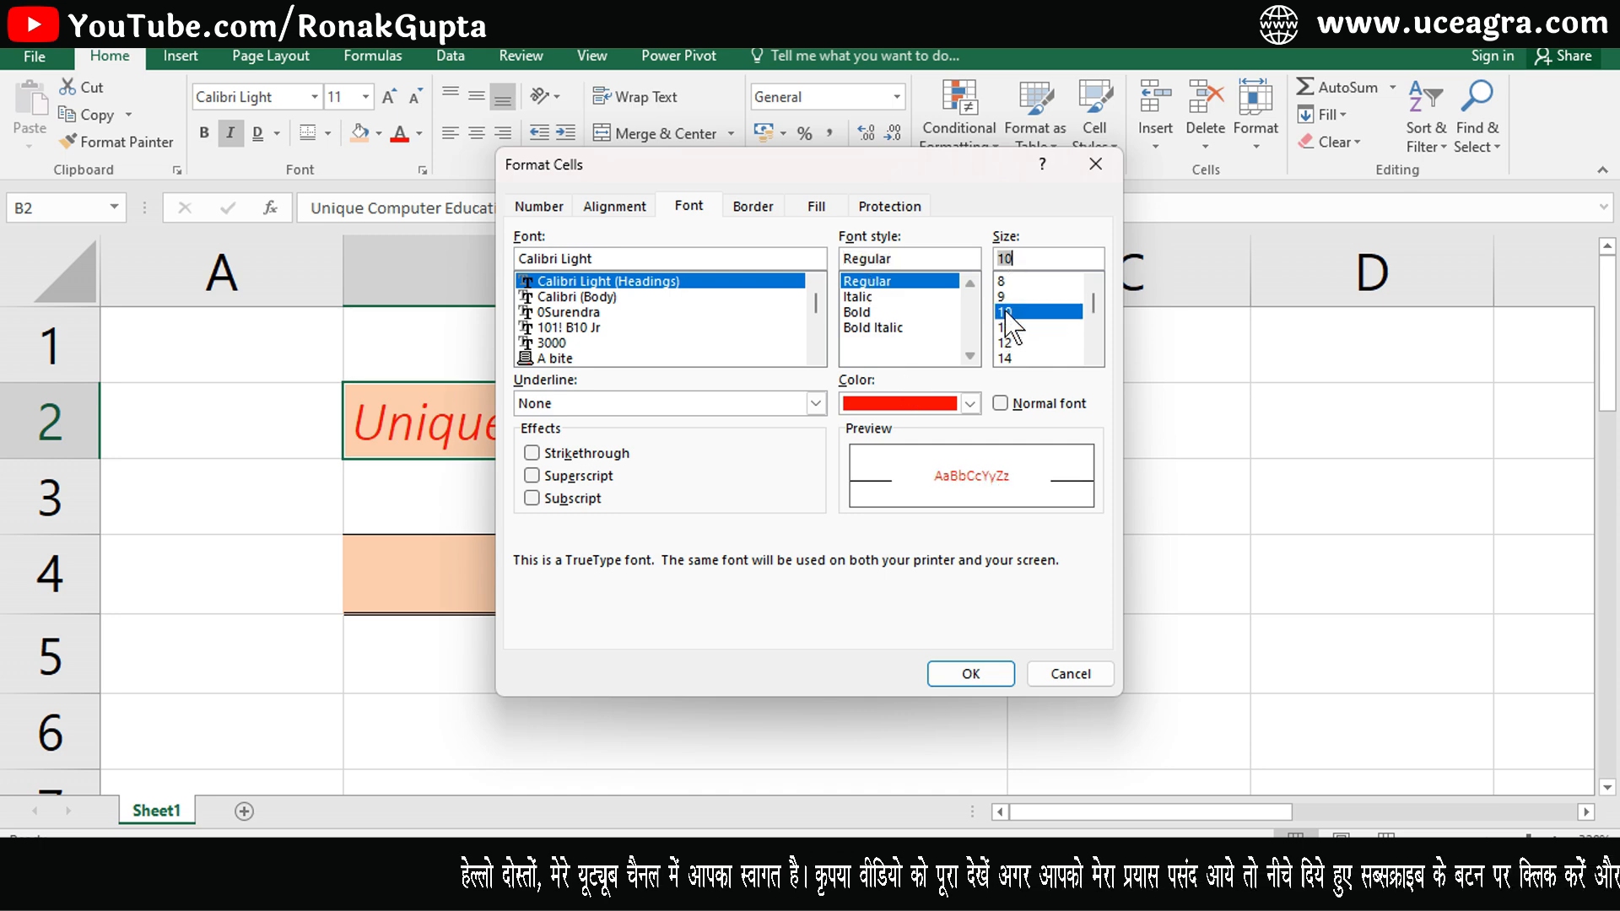
left_click(971, 673)
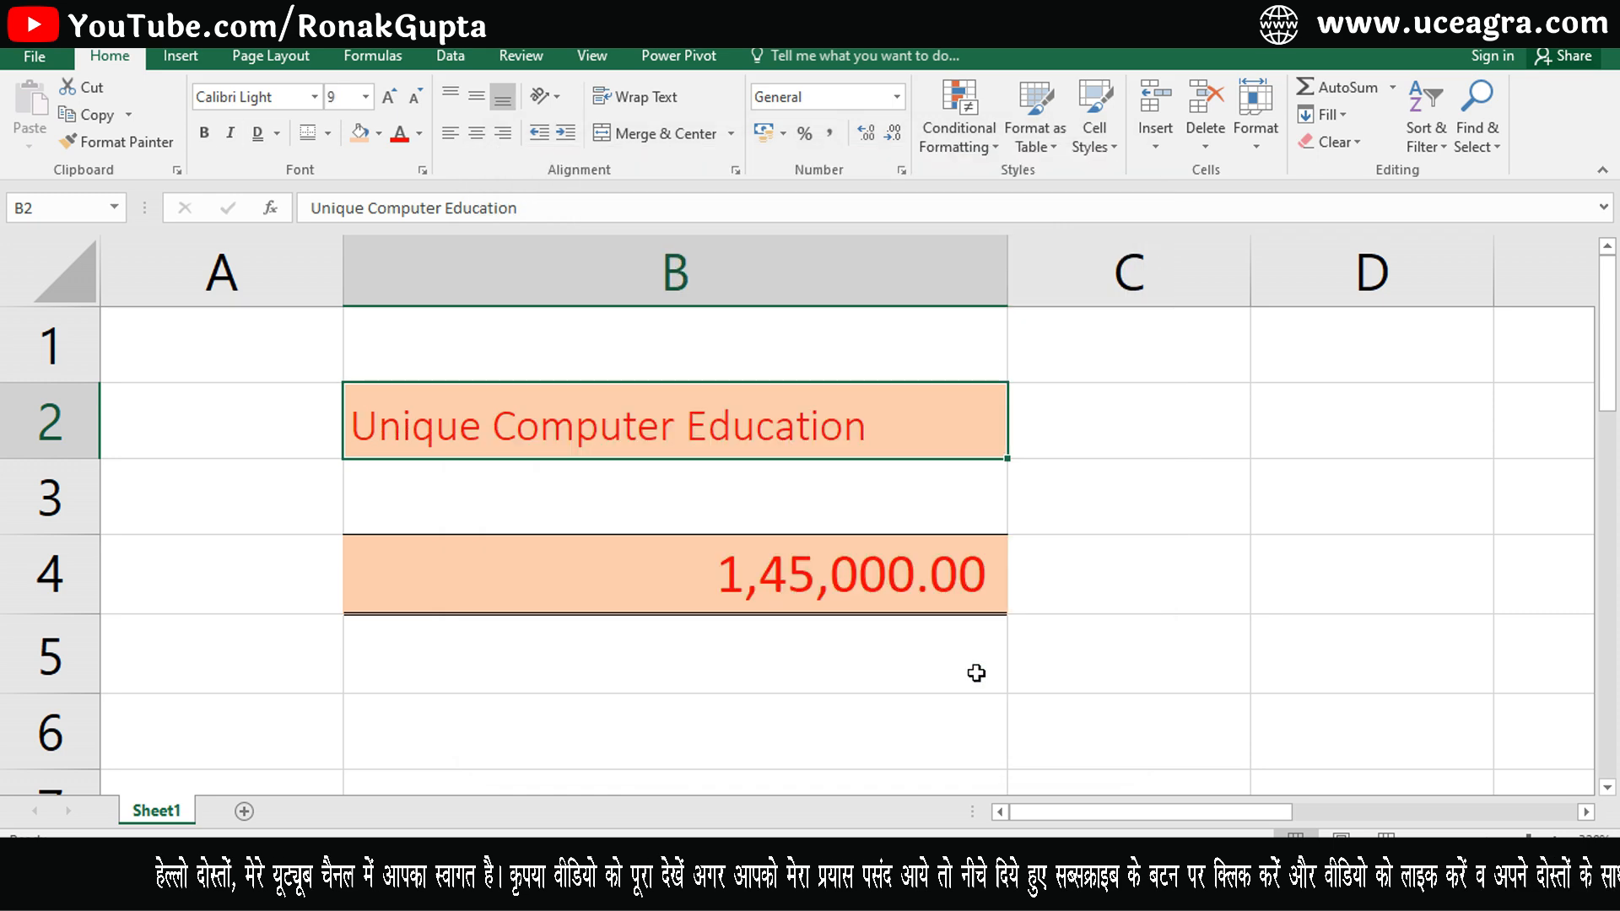
- Set B2's font to 14 pt Bold with a Single Accounting underline after trying the other underline styles
left_click(424, 173)
left_click(1008, 358)
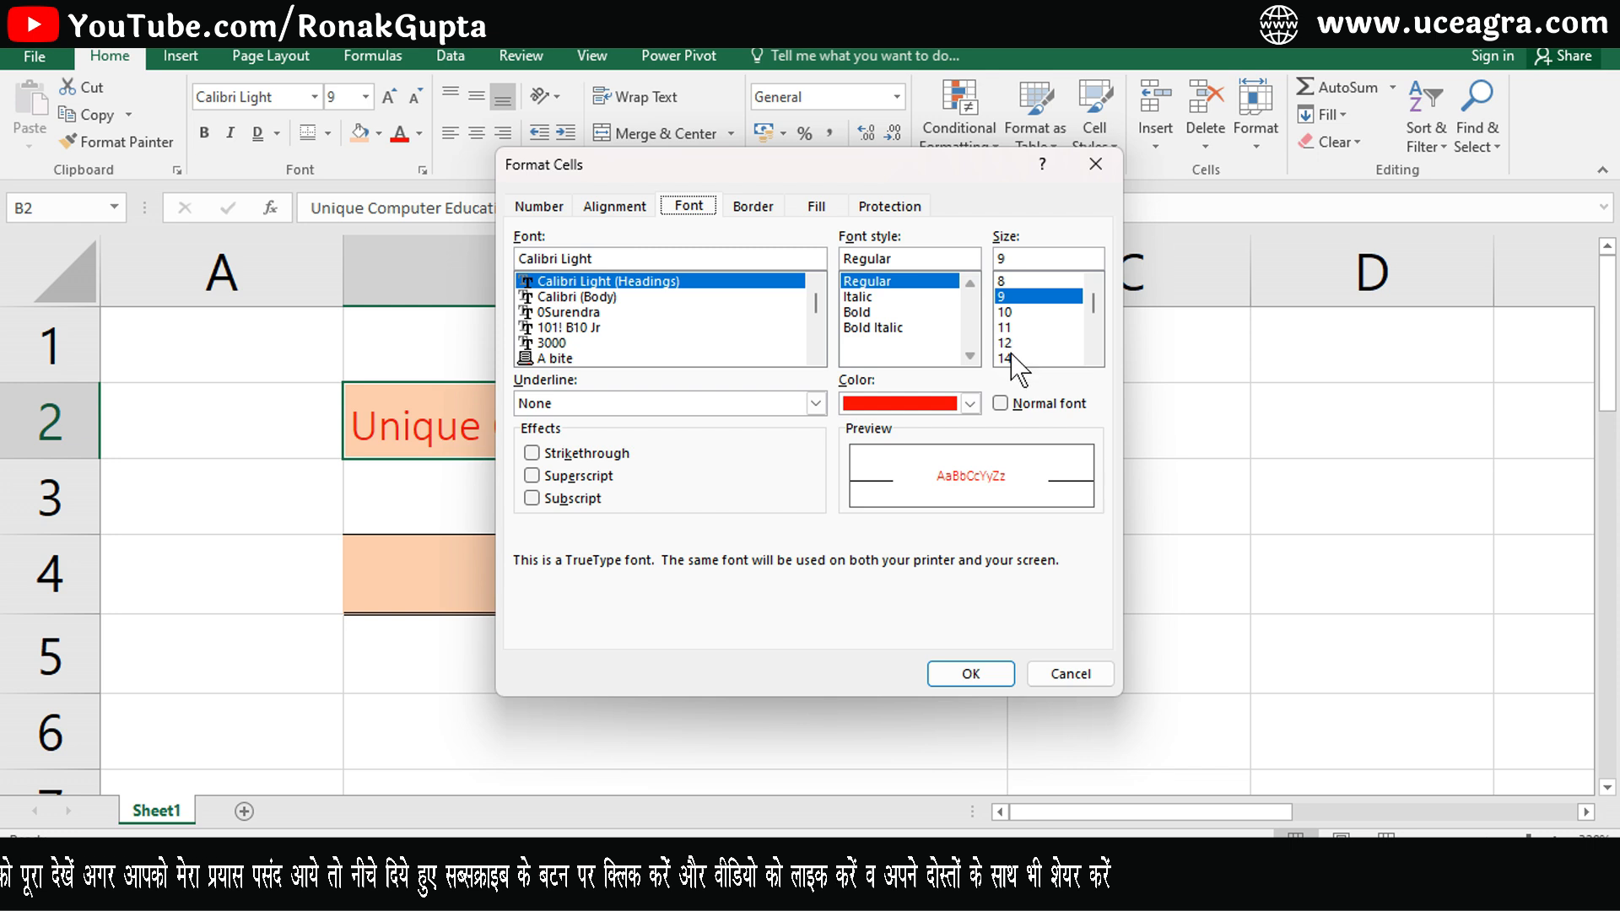
left_click(866, 314)
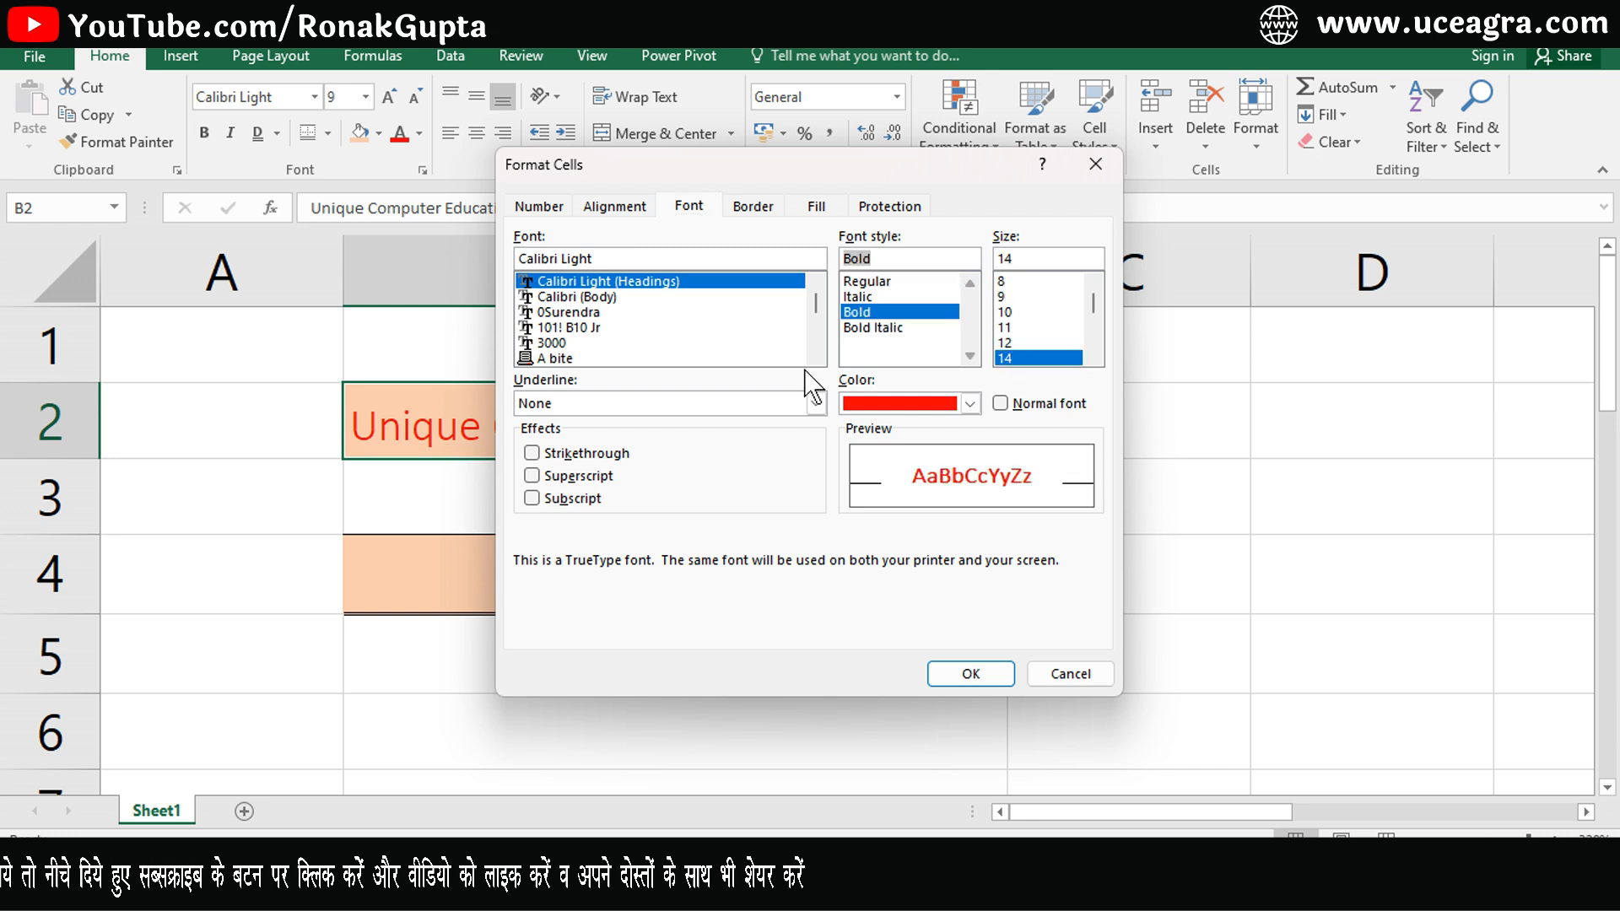
left_click(634, 407)
left_click(601, 440)
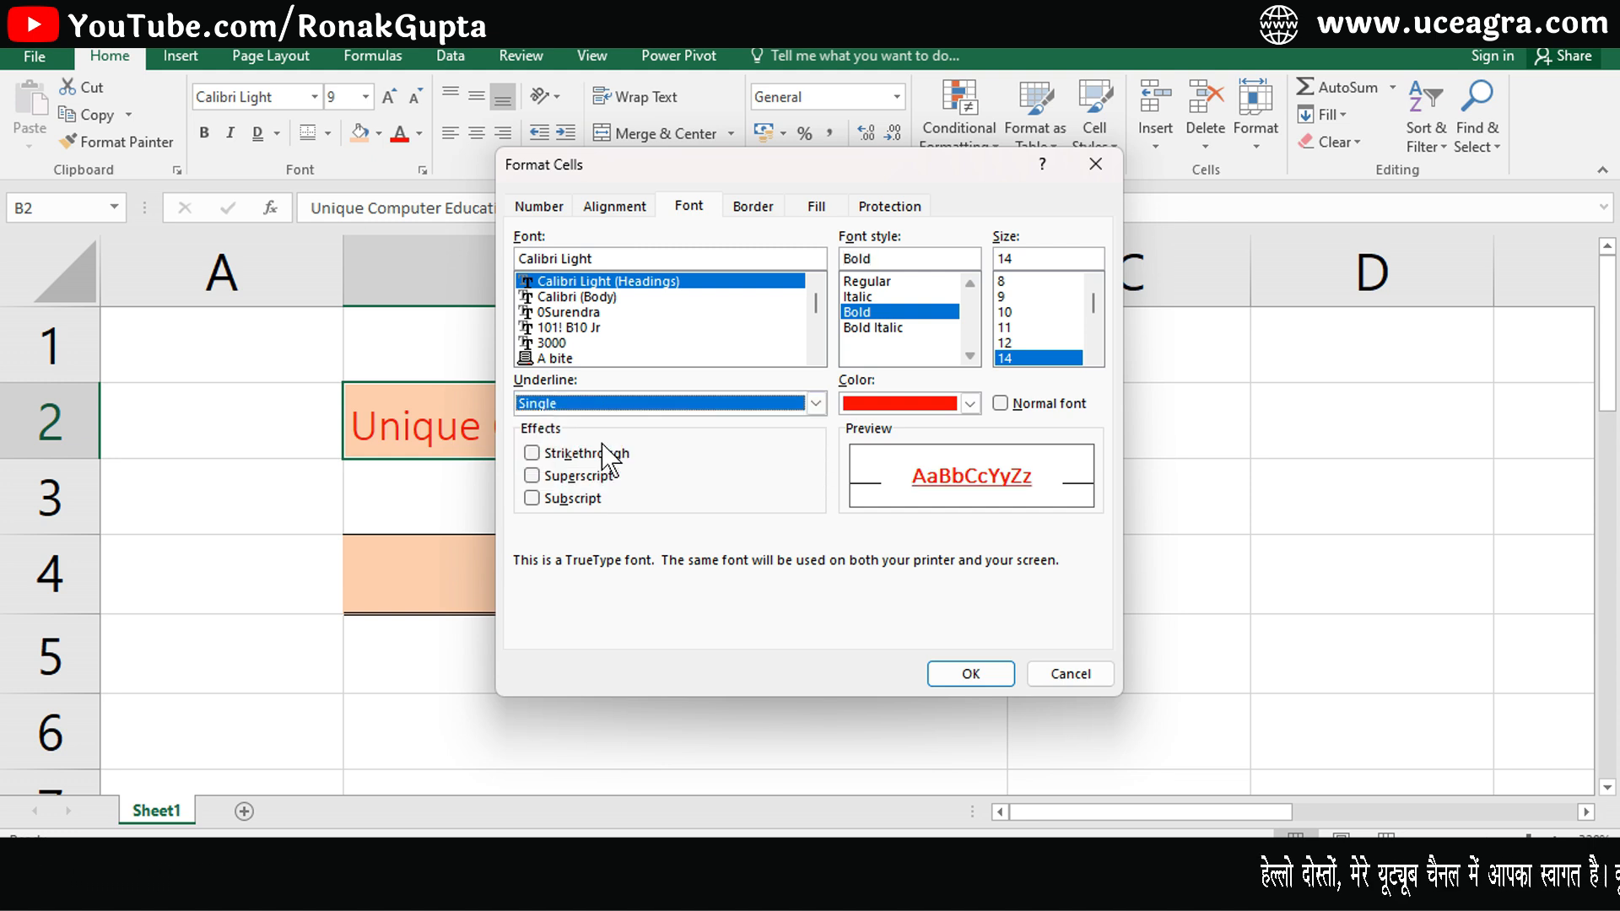
left_click(676, 410)
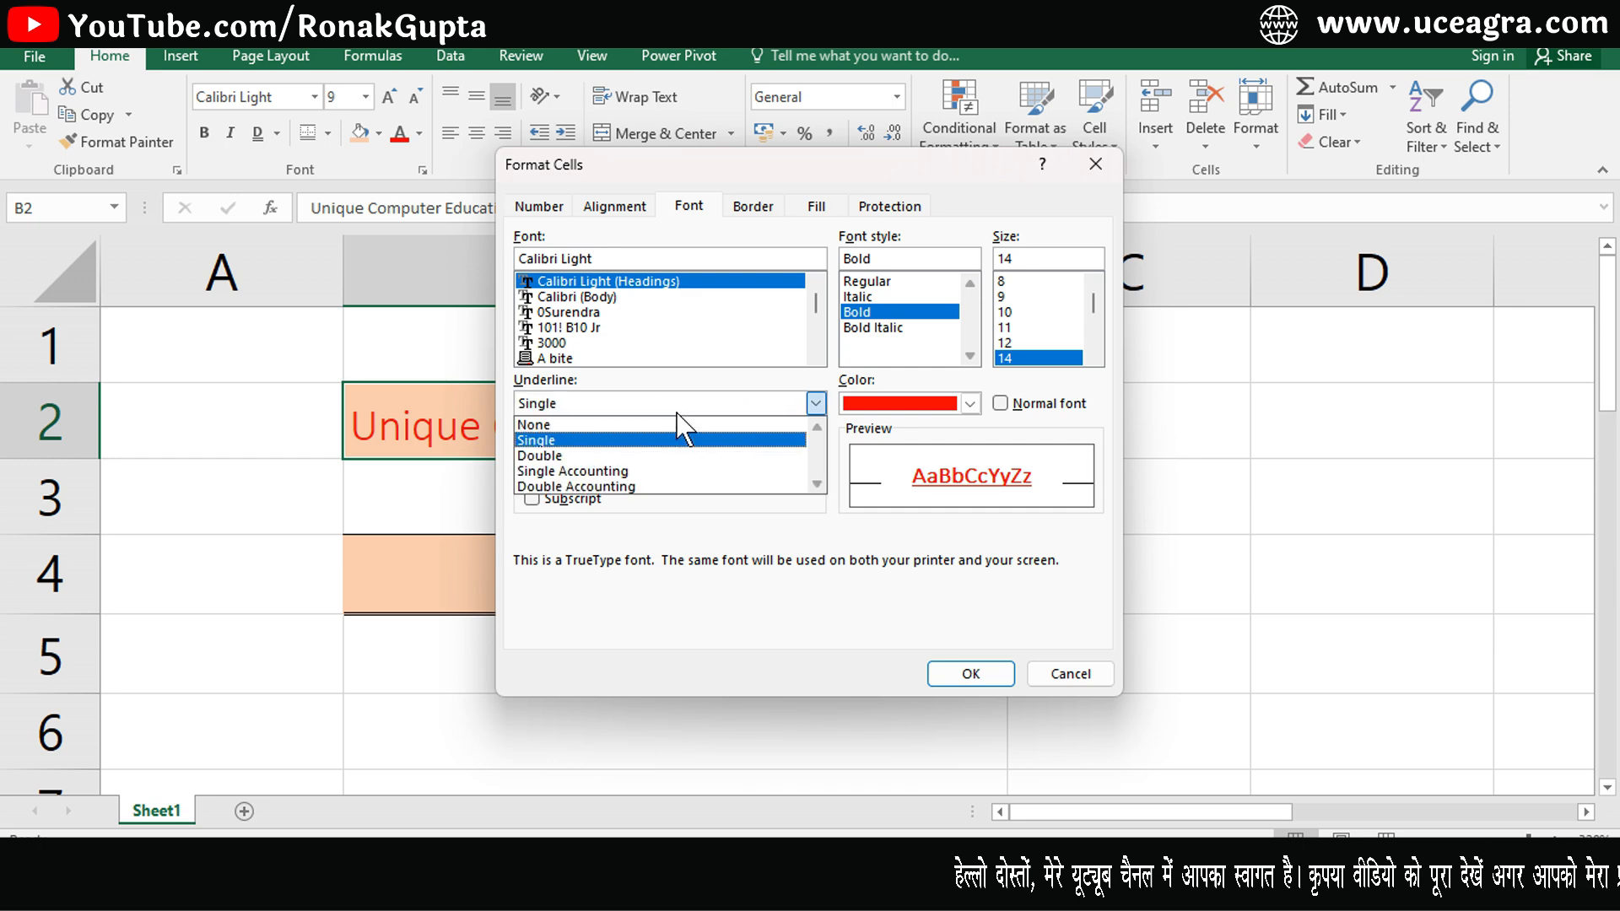
left_click(640, 456)
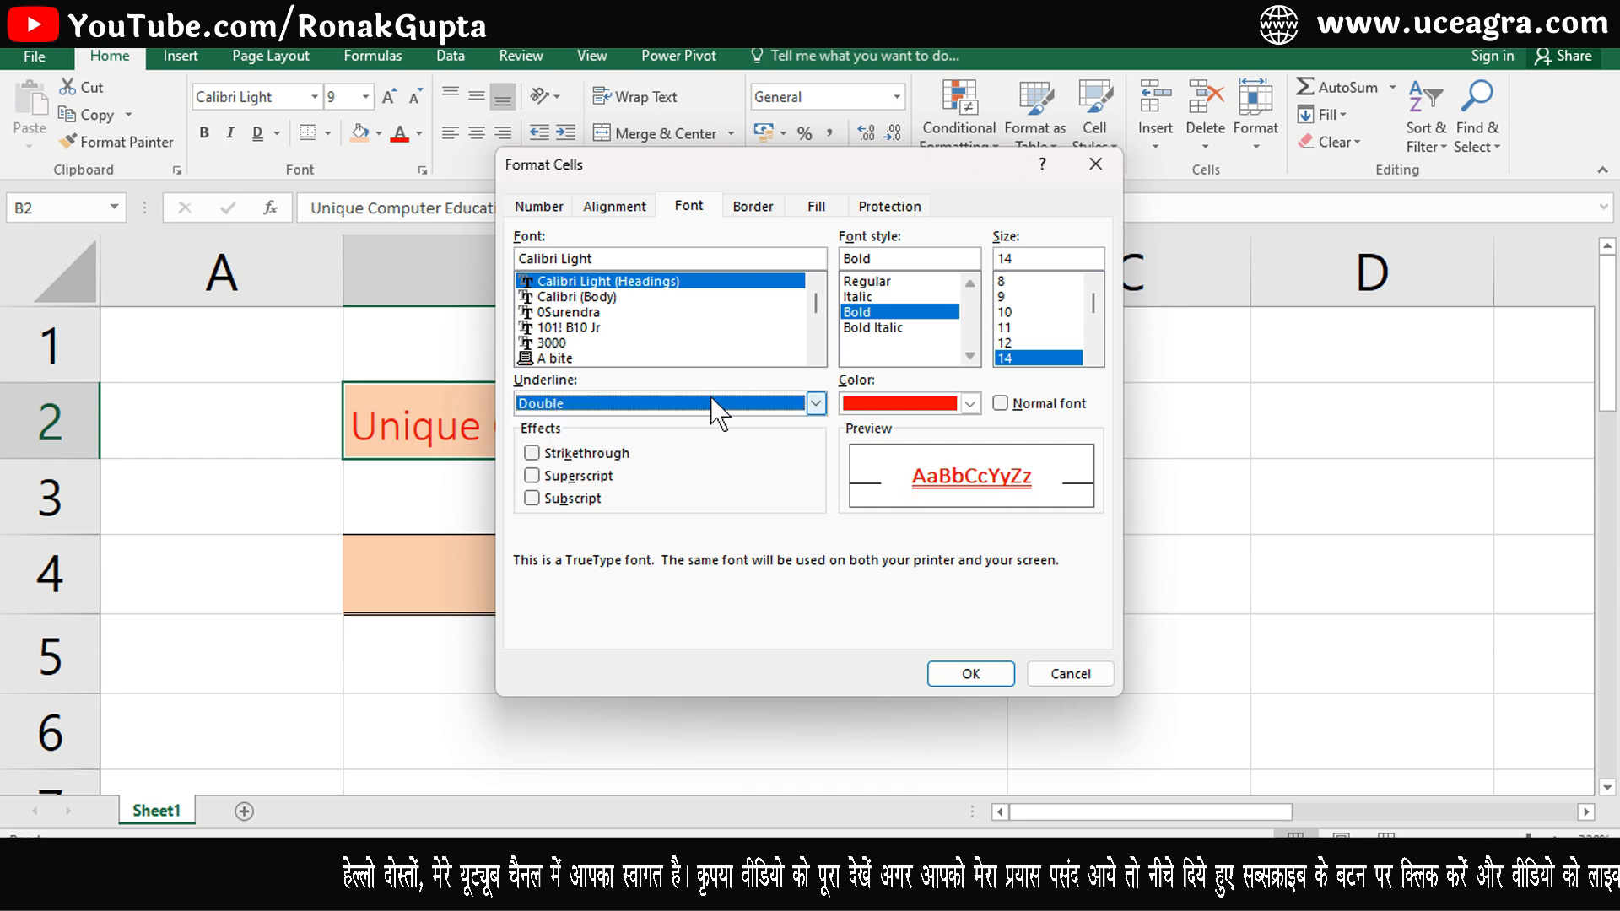
left_click(712, 406)
left_click(645, 471)
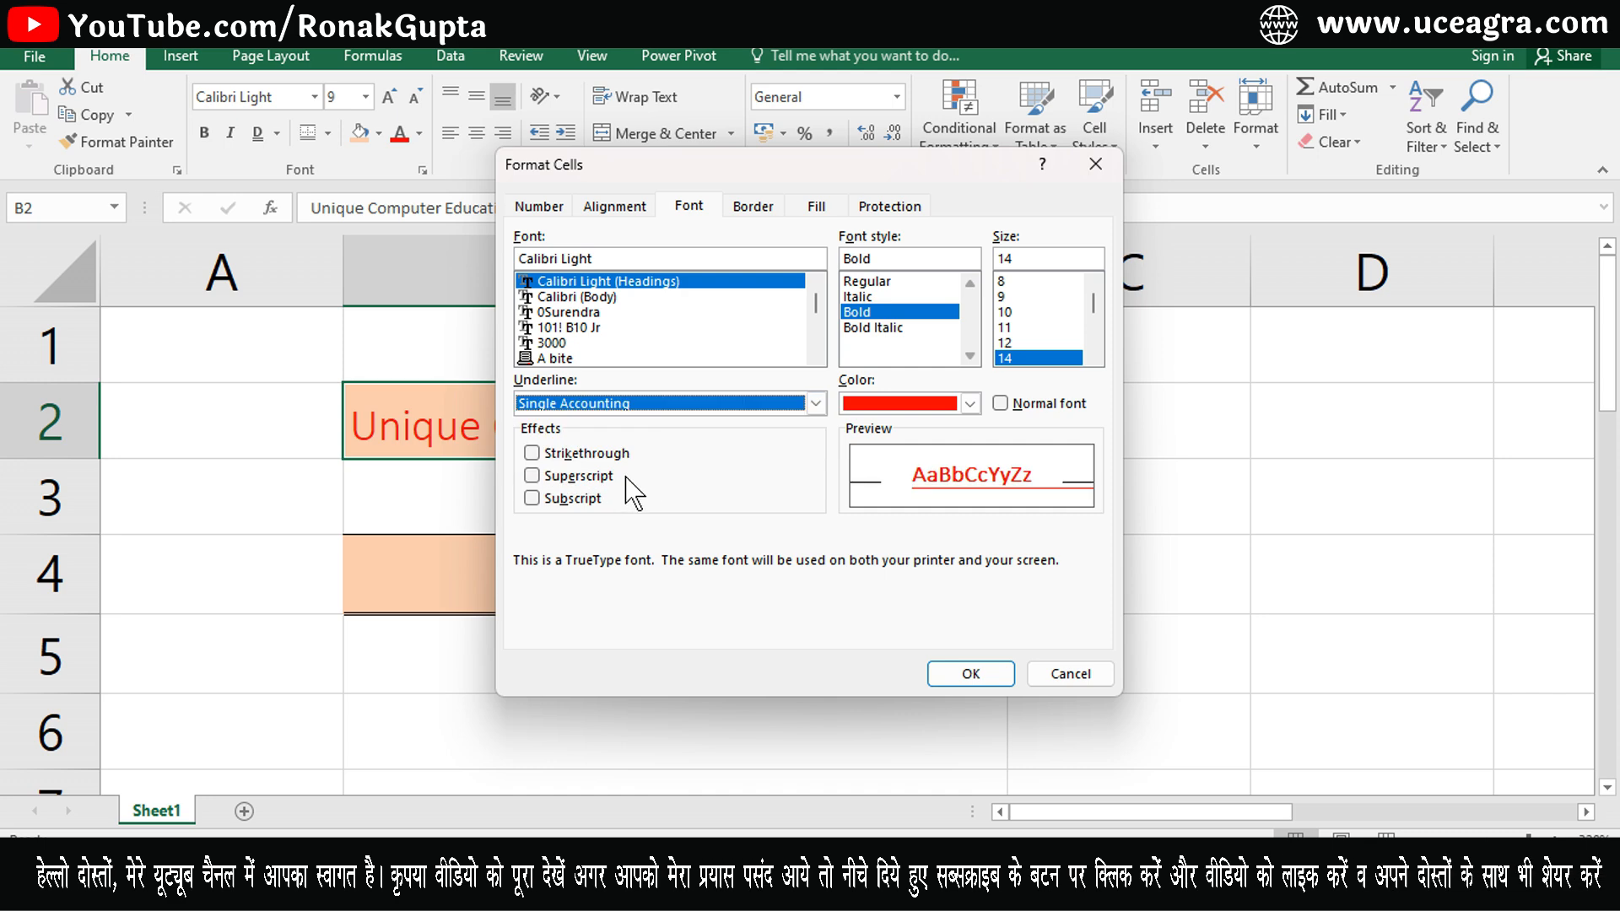
left_click(661, 406)
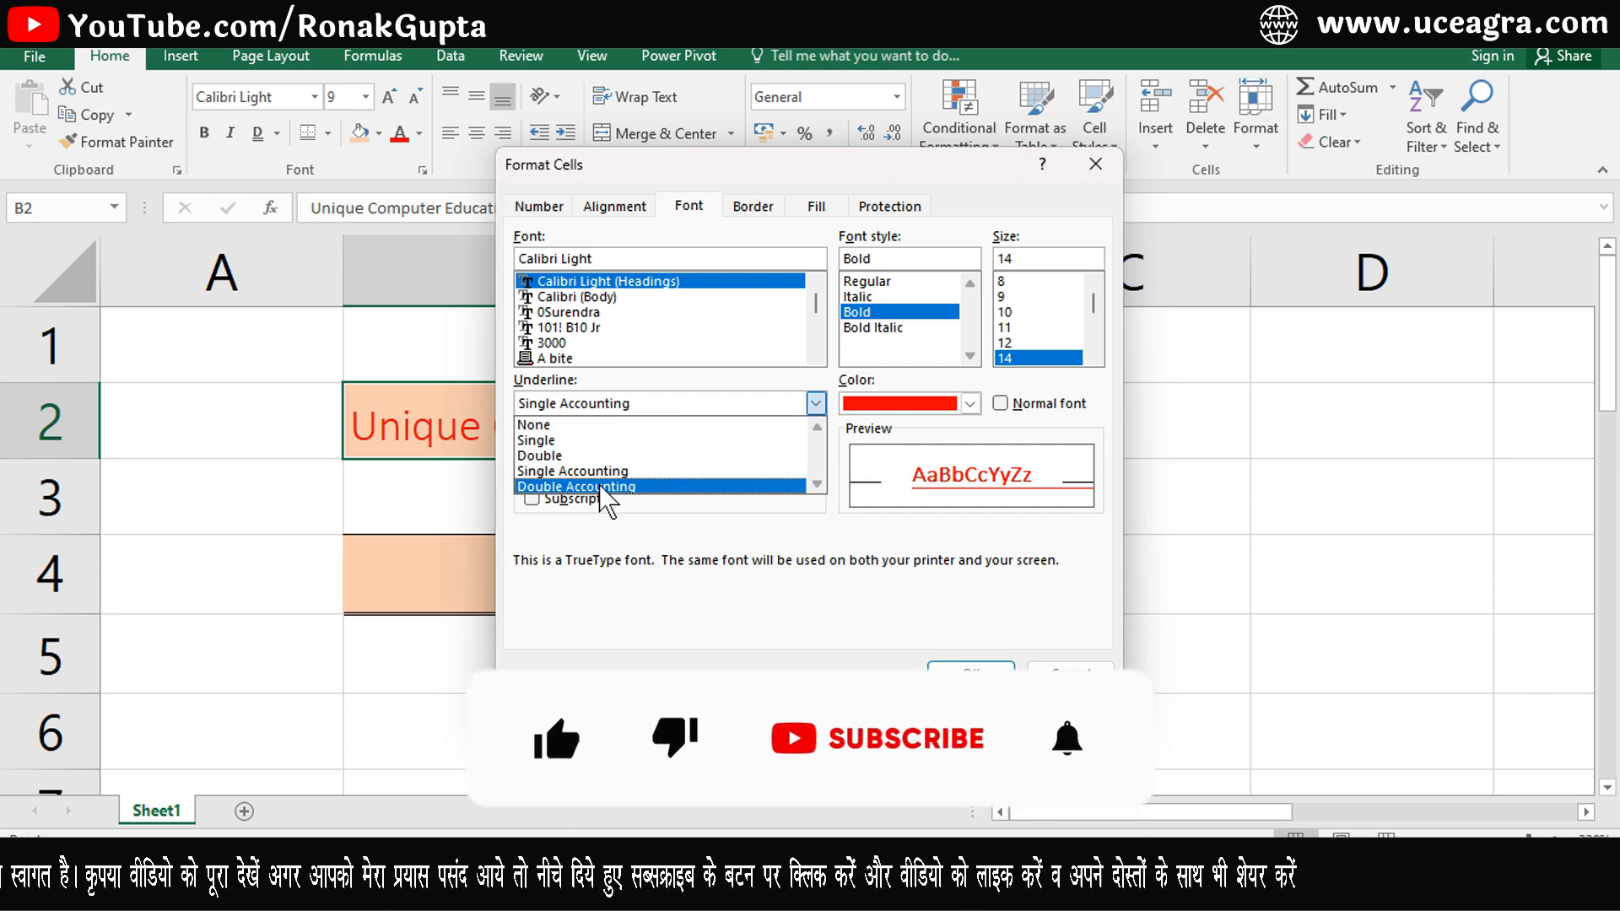
left_click(607, 470)
left_click(970, 668)
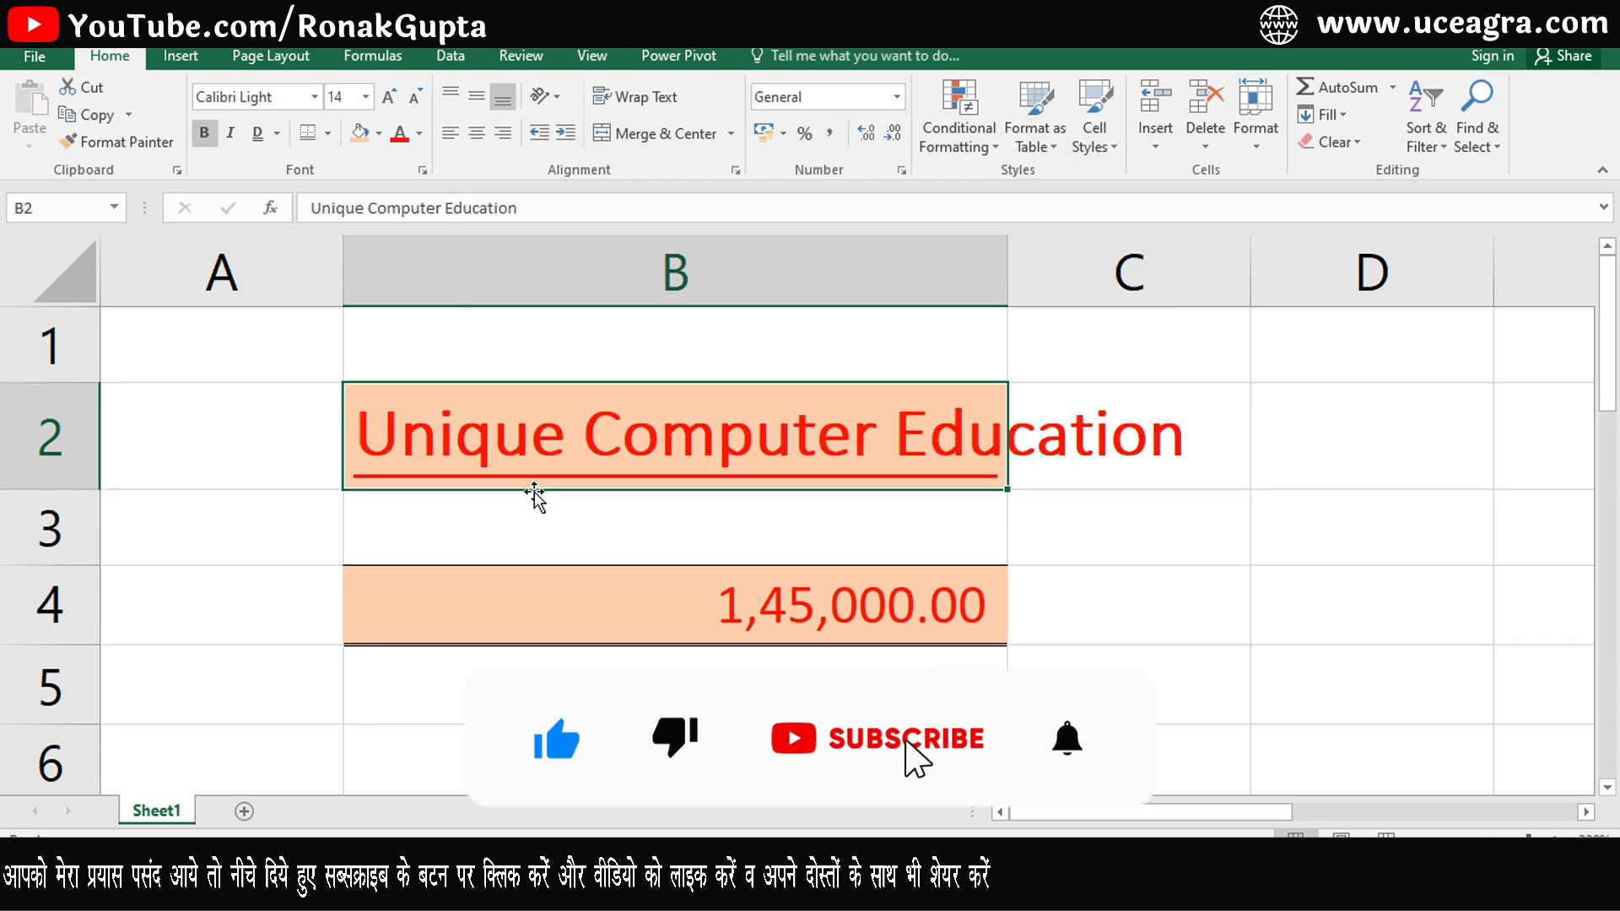
- Remove bold from B2 and change its underline to Double Accounting
left_click(204, 135)
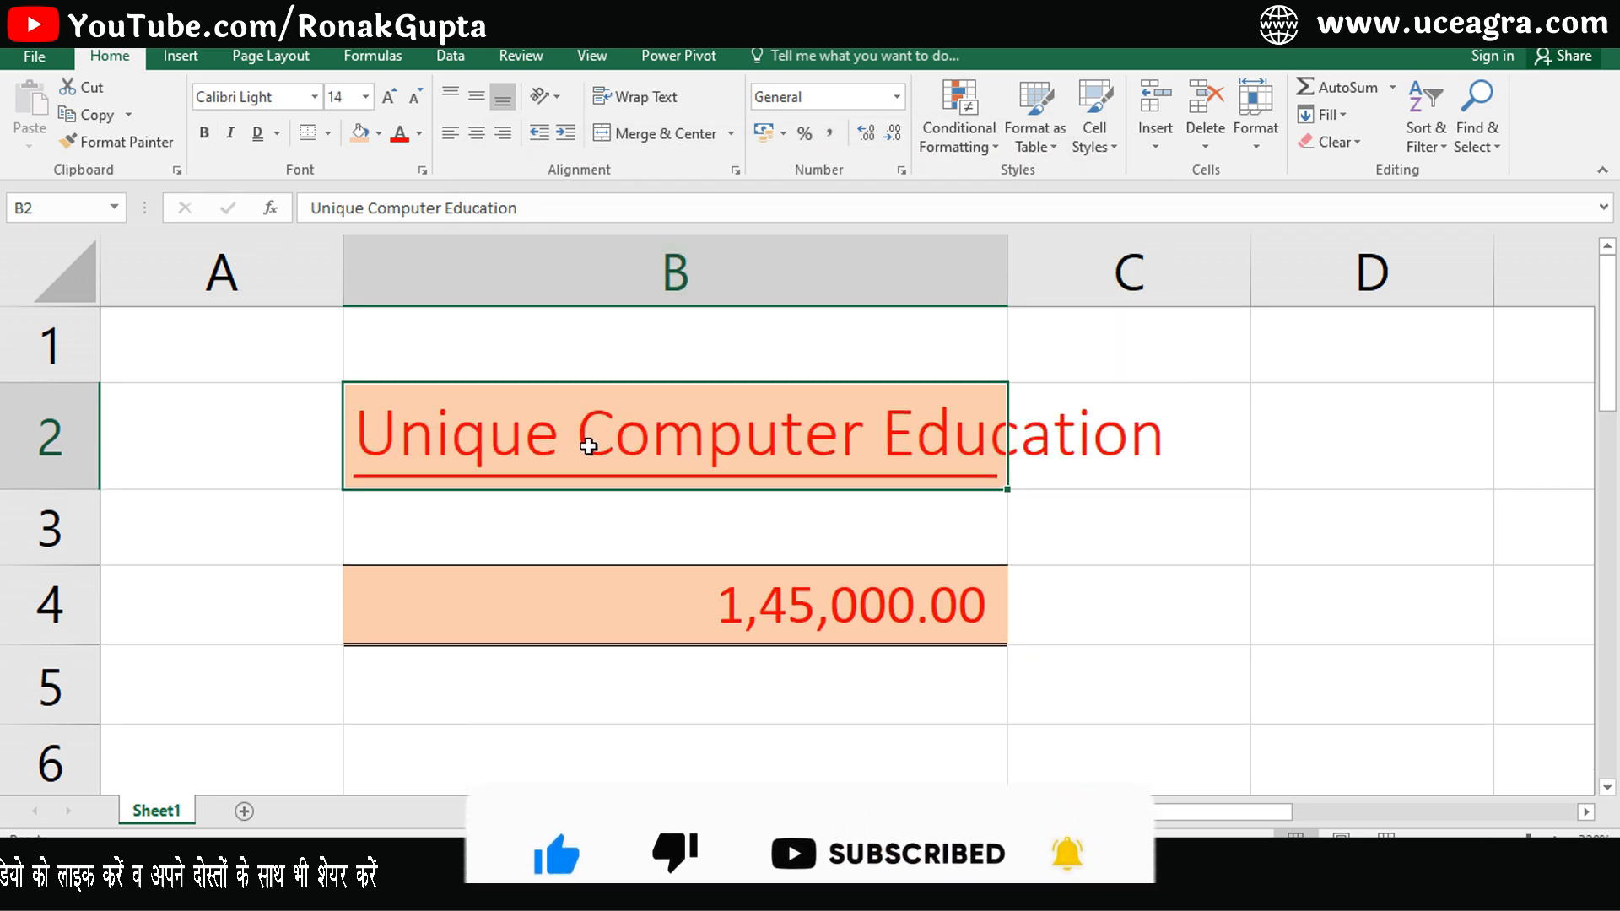
left_click(422, 171)
left_click(601, 403)
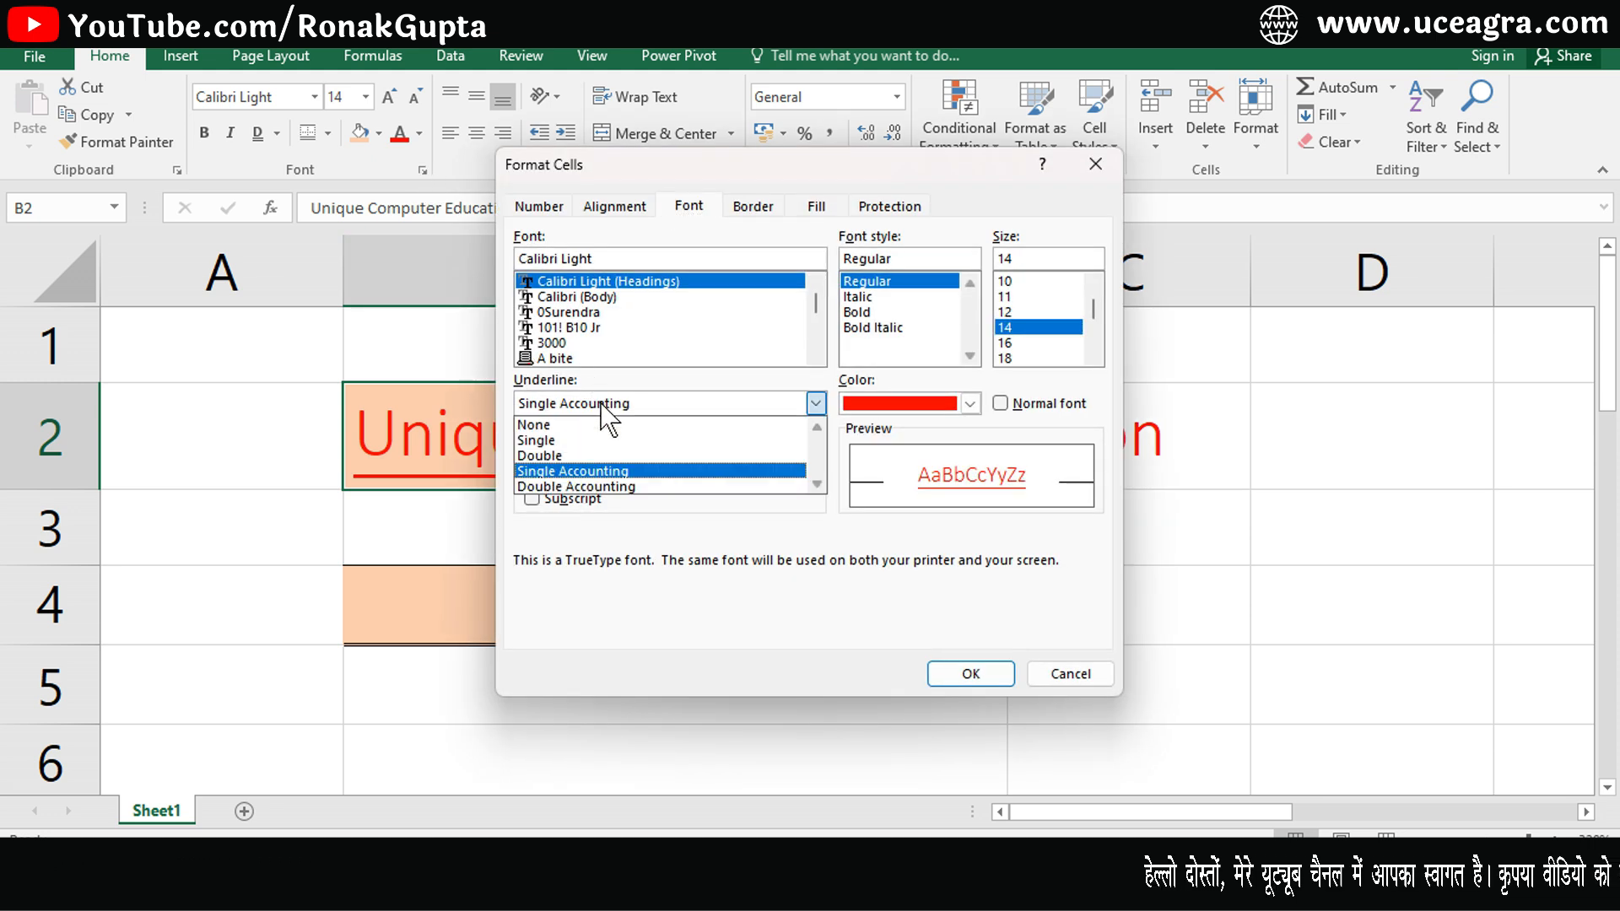
left_click(590, 487)
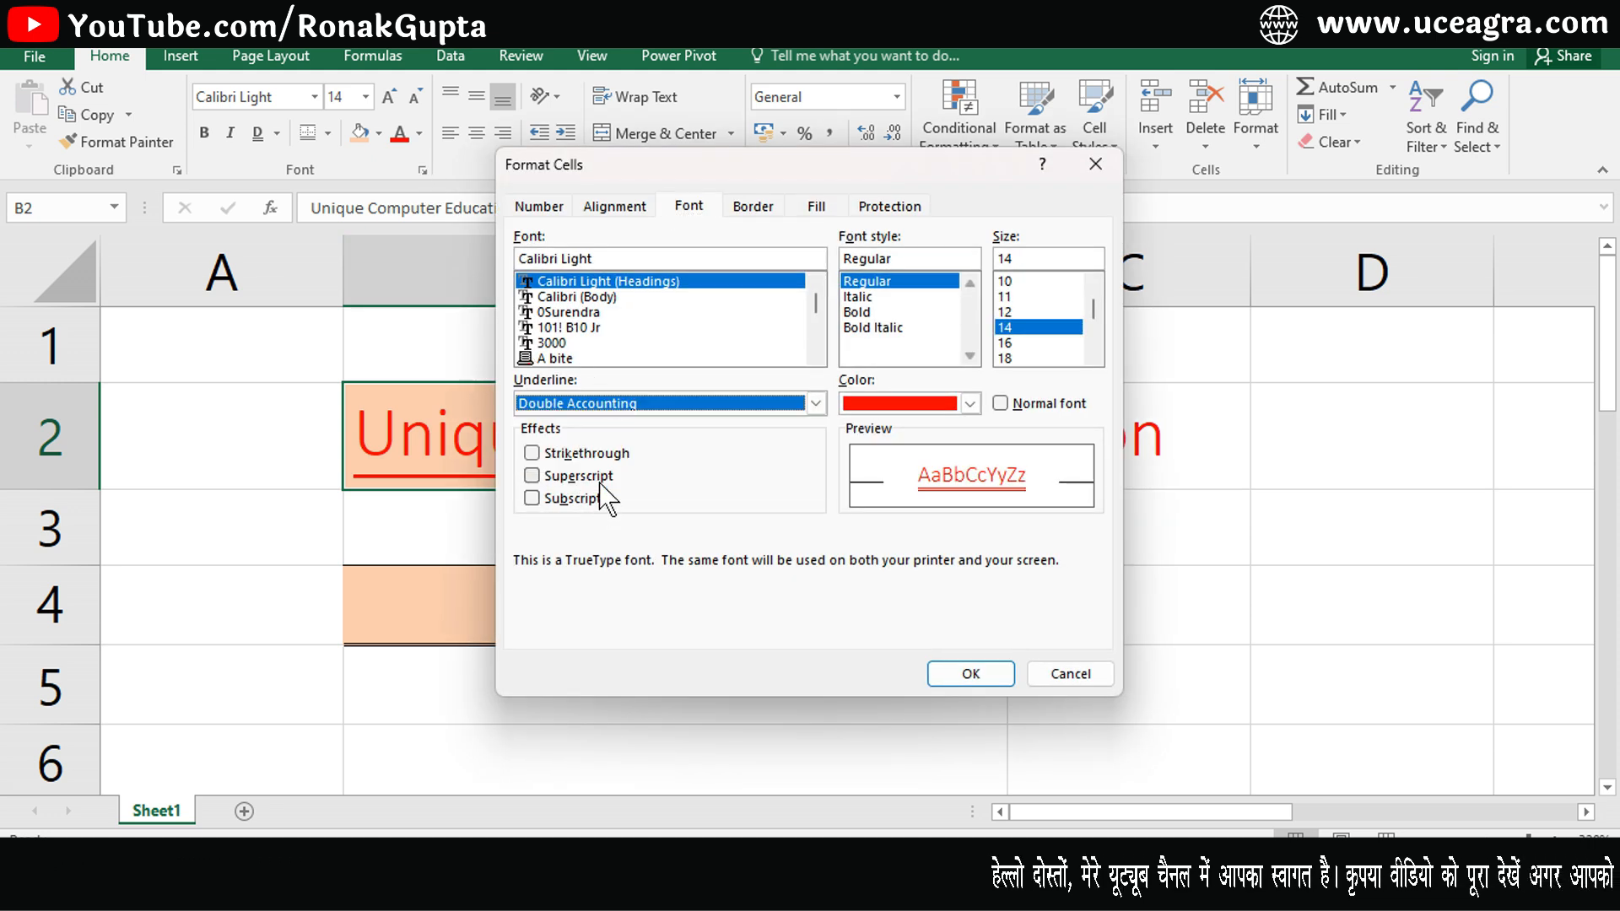
left_click(970, 674)
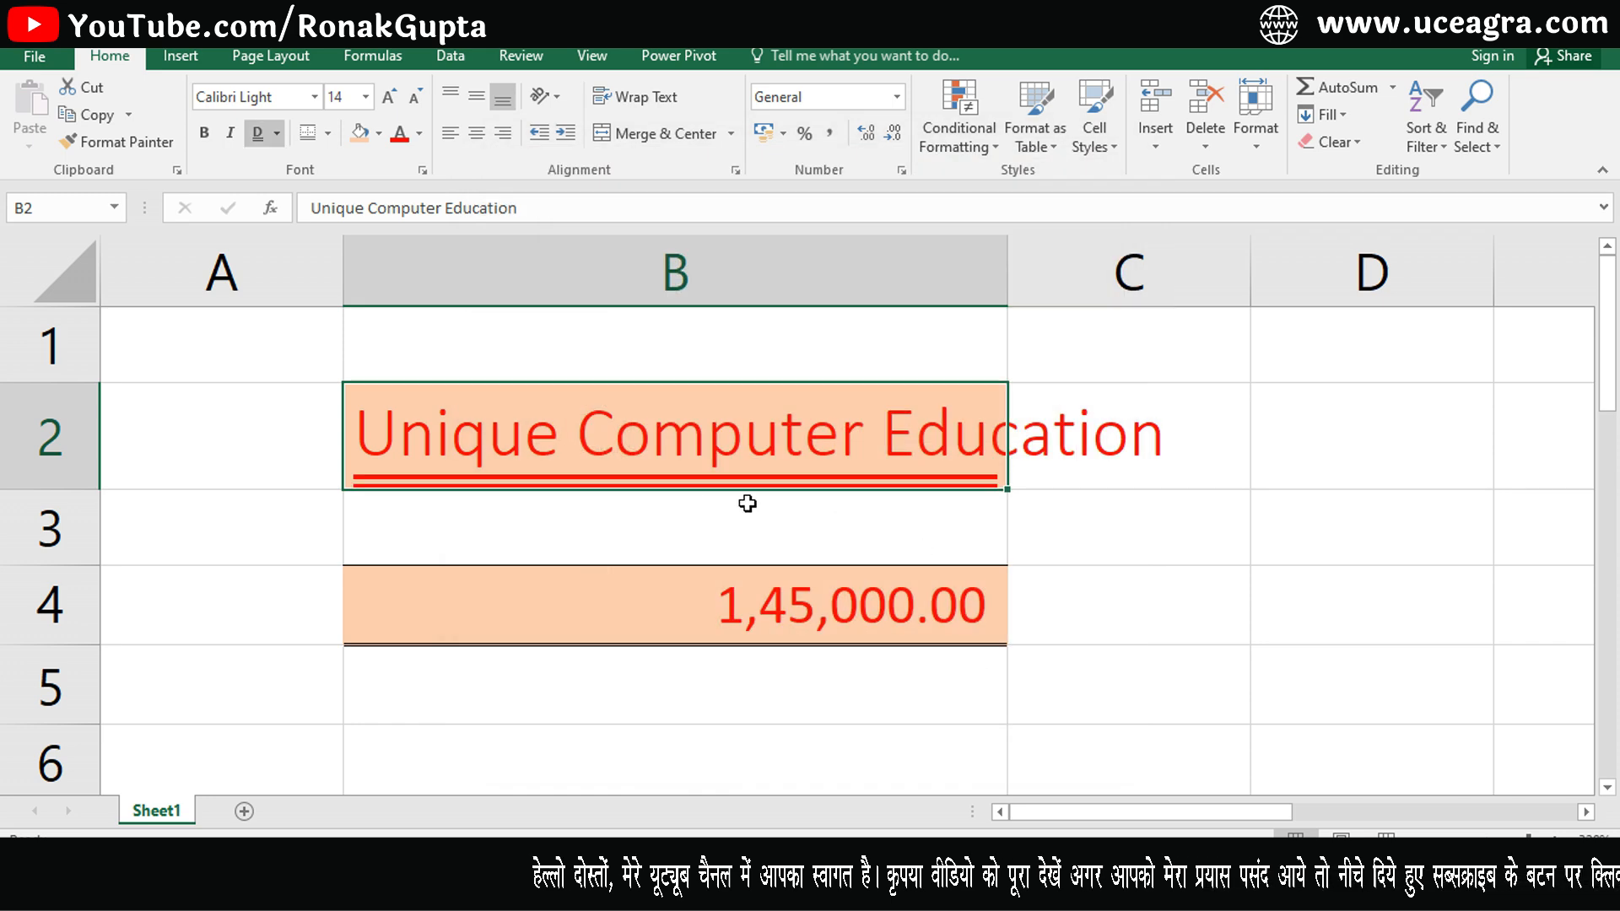
- Change cell B2's underline to Single in the Format Cells font settings
left_click(422, 168)
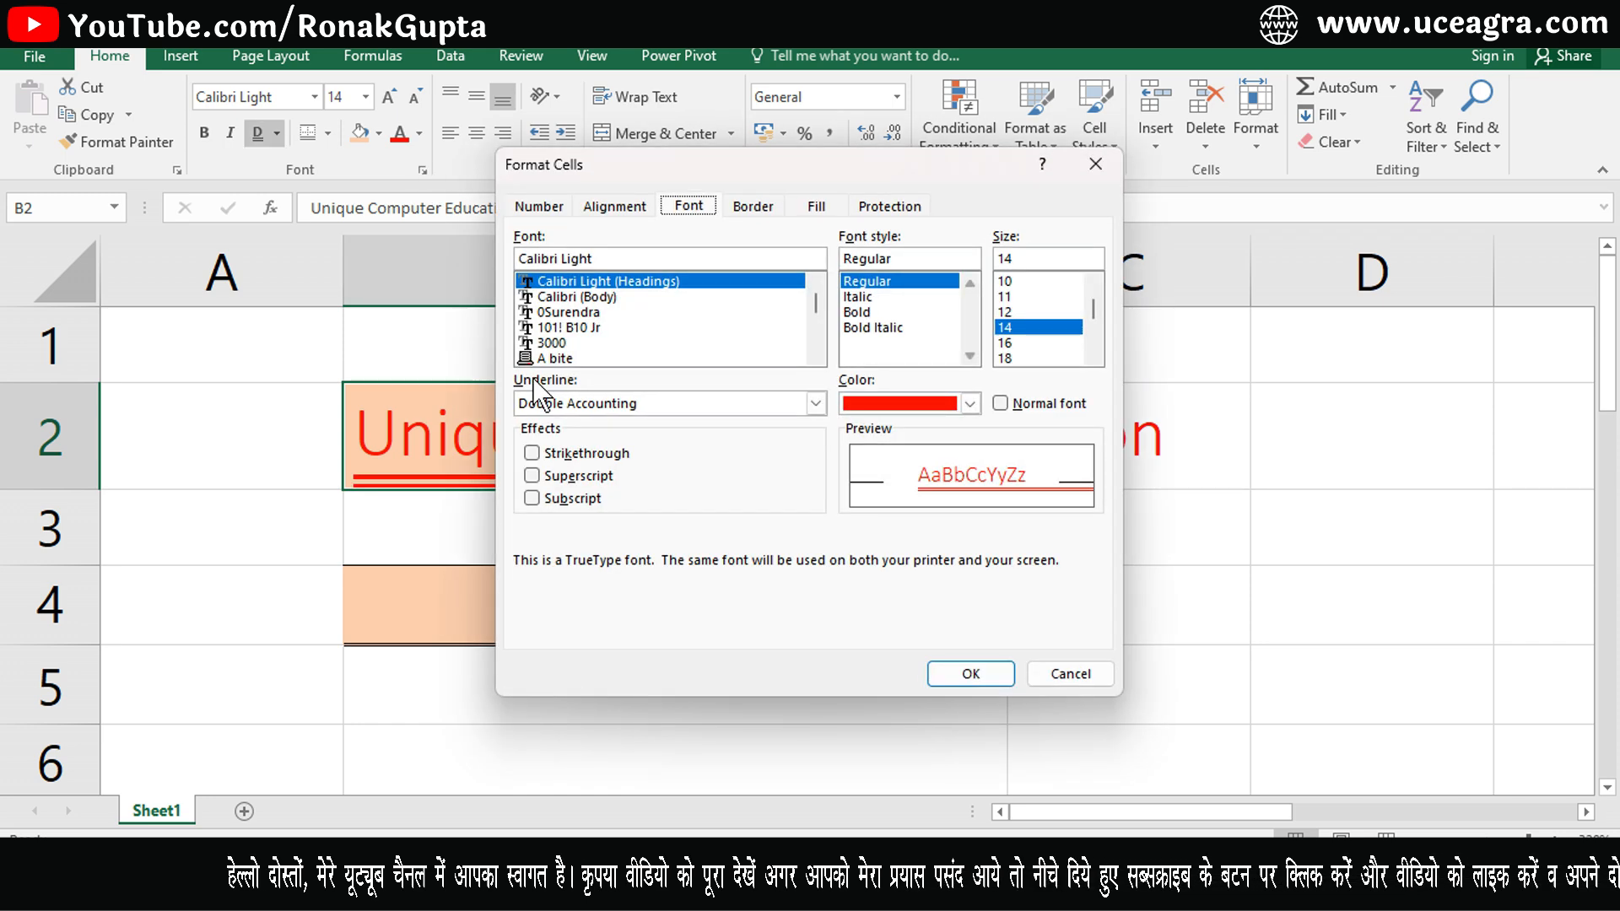
left_click(594, 392)
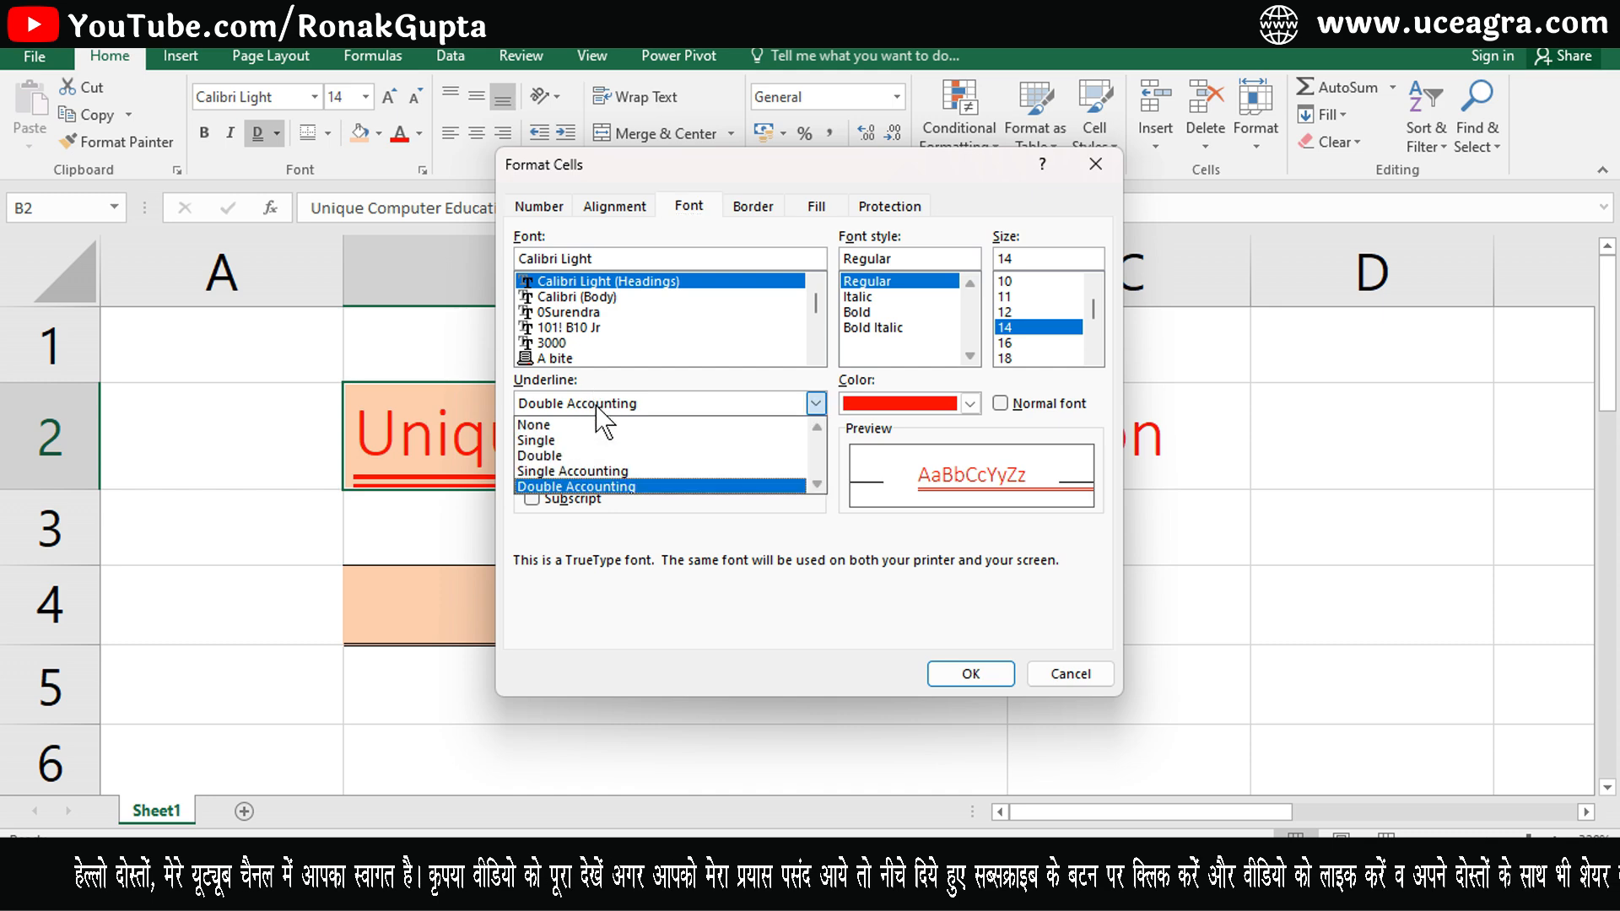
left_click(564, 440)
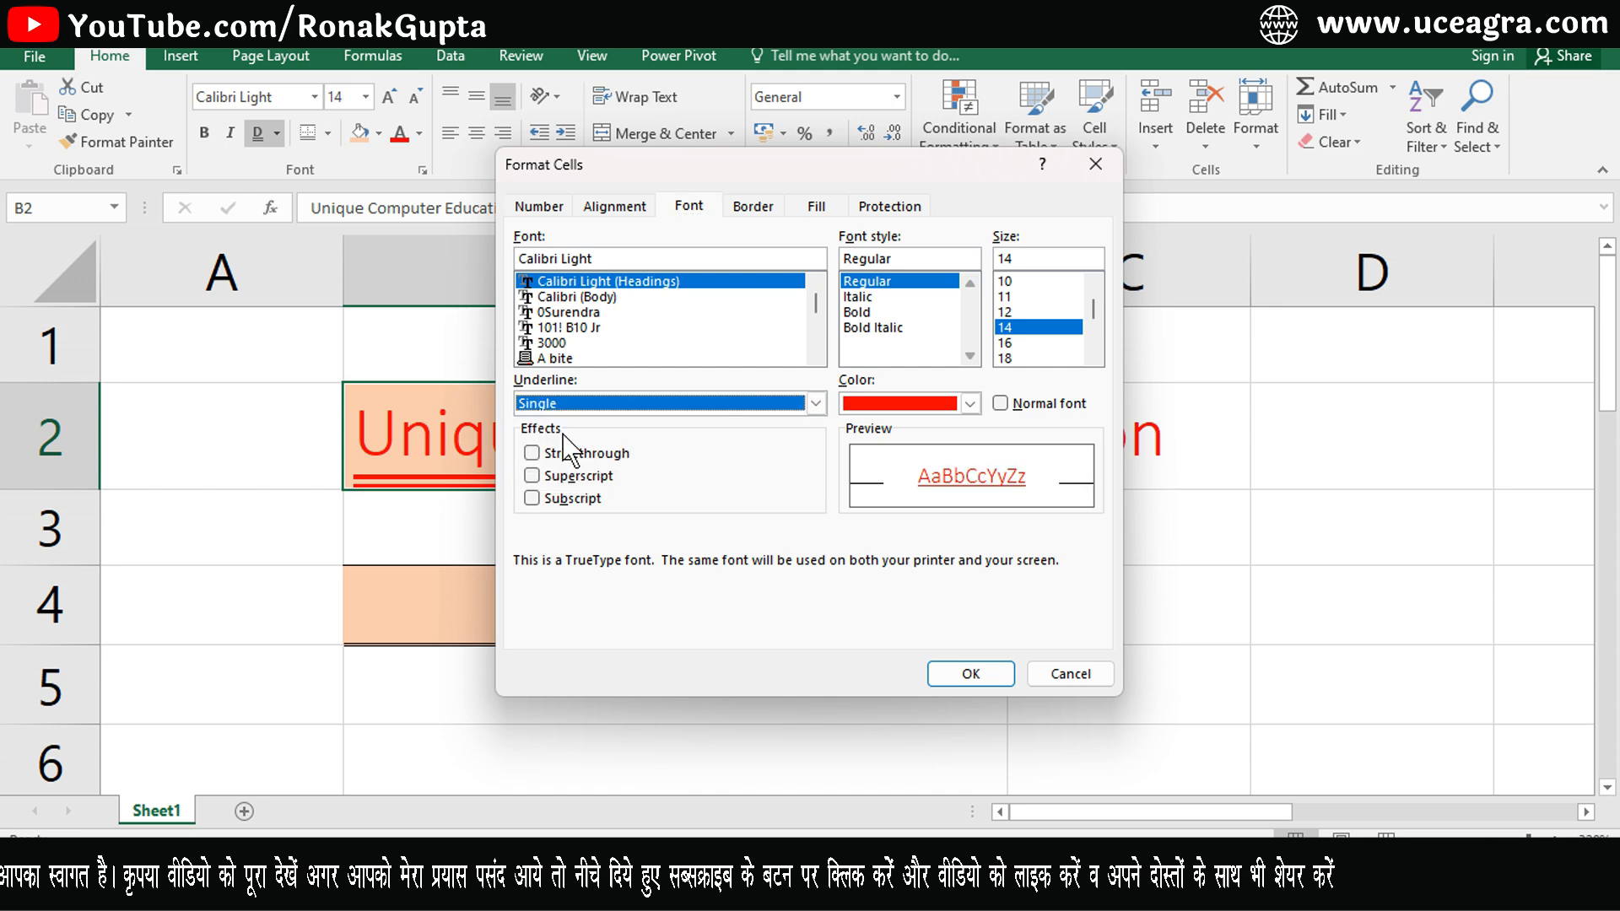
left_click(958, 679)
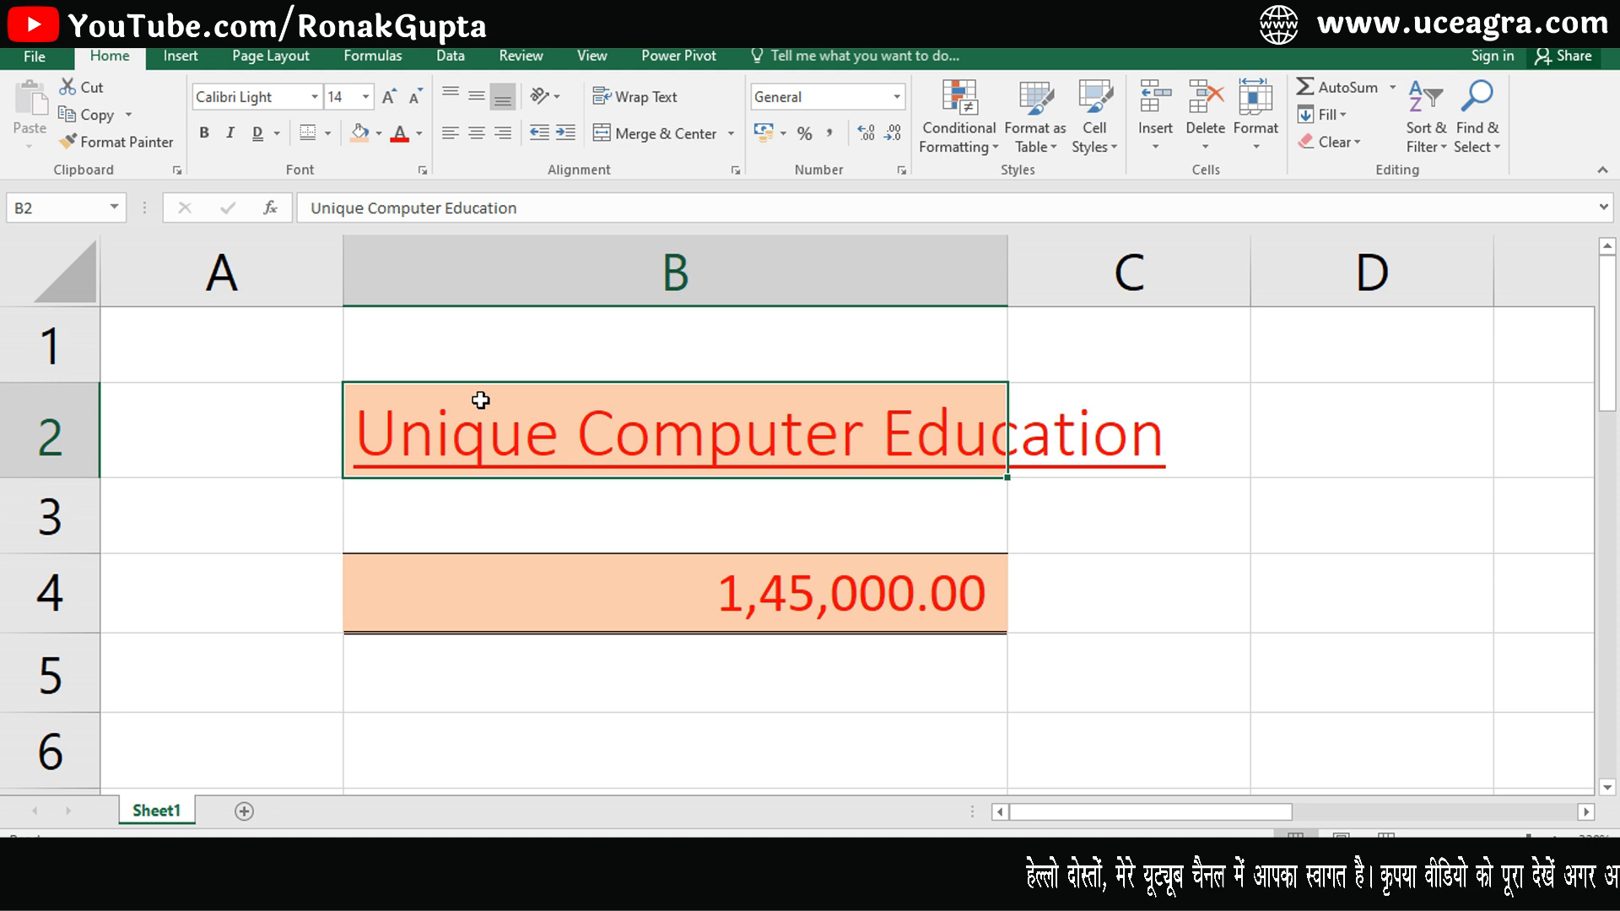
- Remove B2's underline and restore its font to the normal font
left_click(422, 170)
left_click(815, 403)
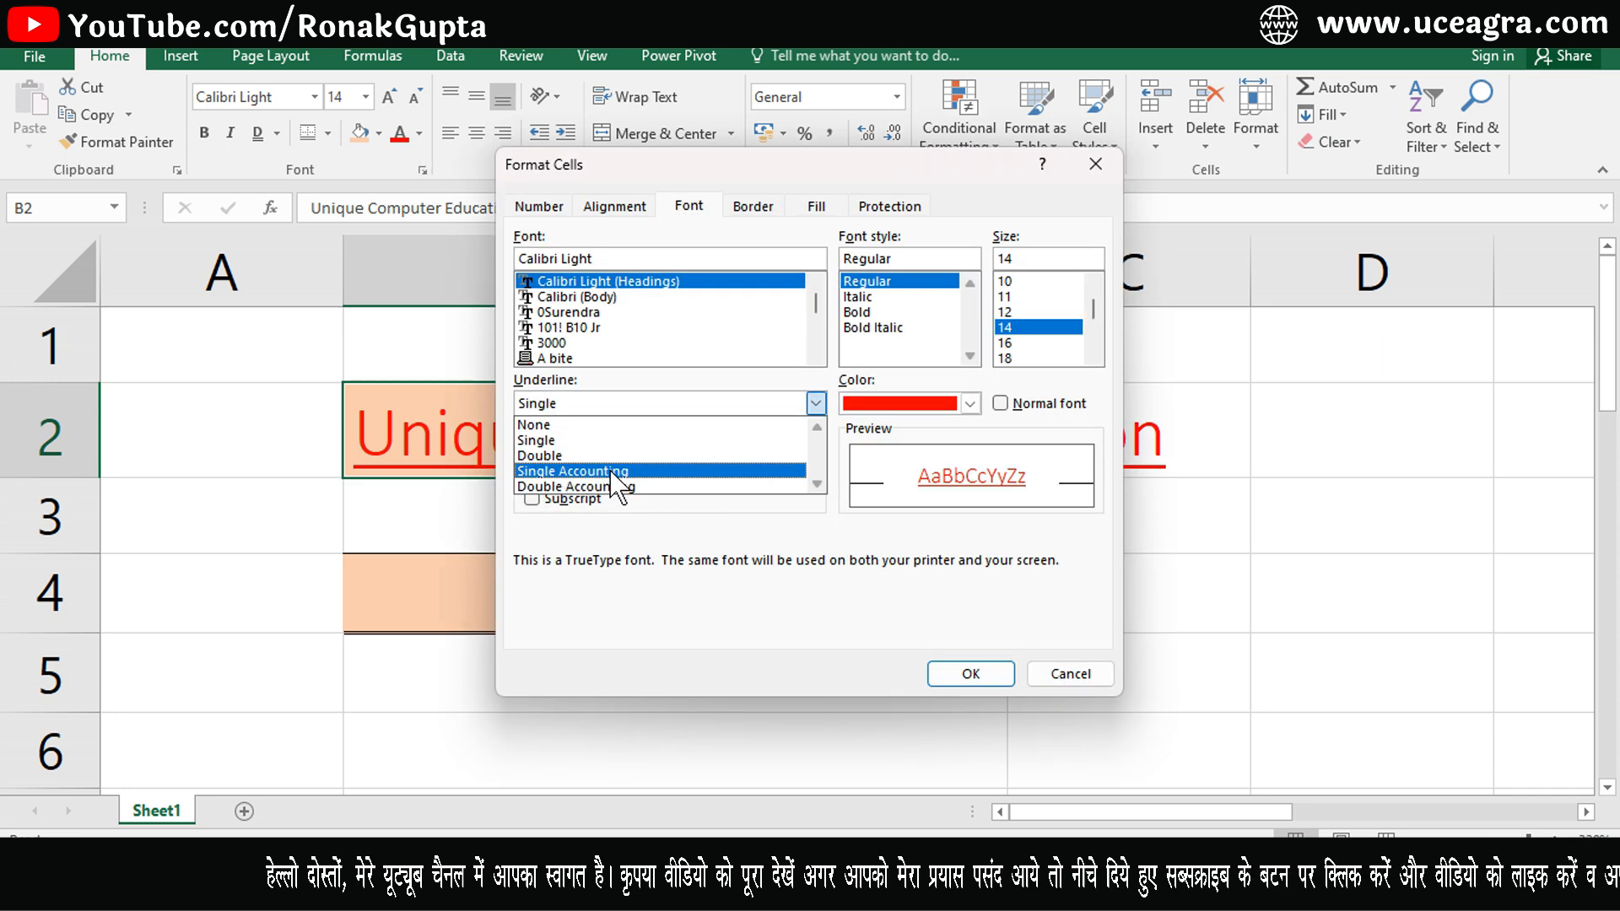
left_click(584, 425)
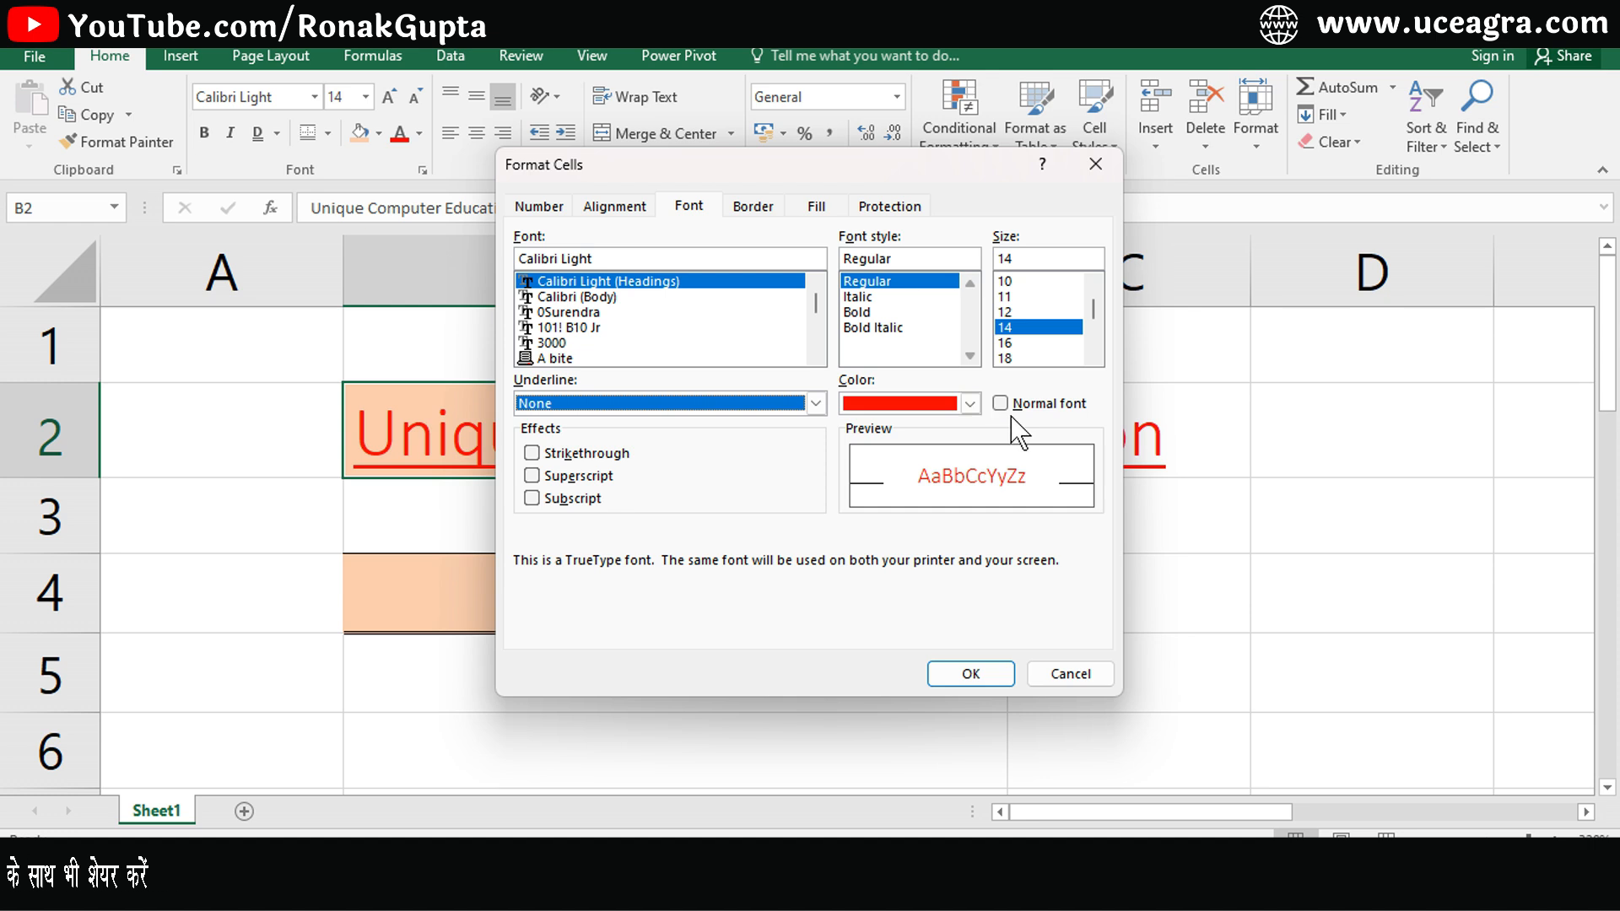
left_click(919, 405)
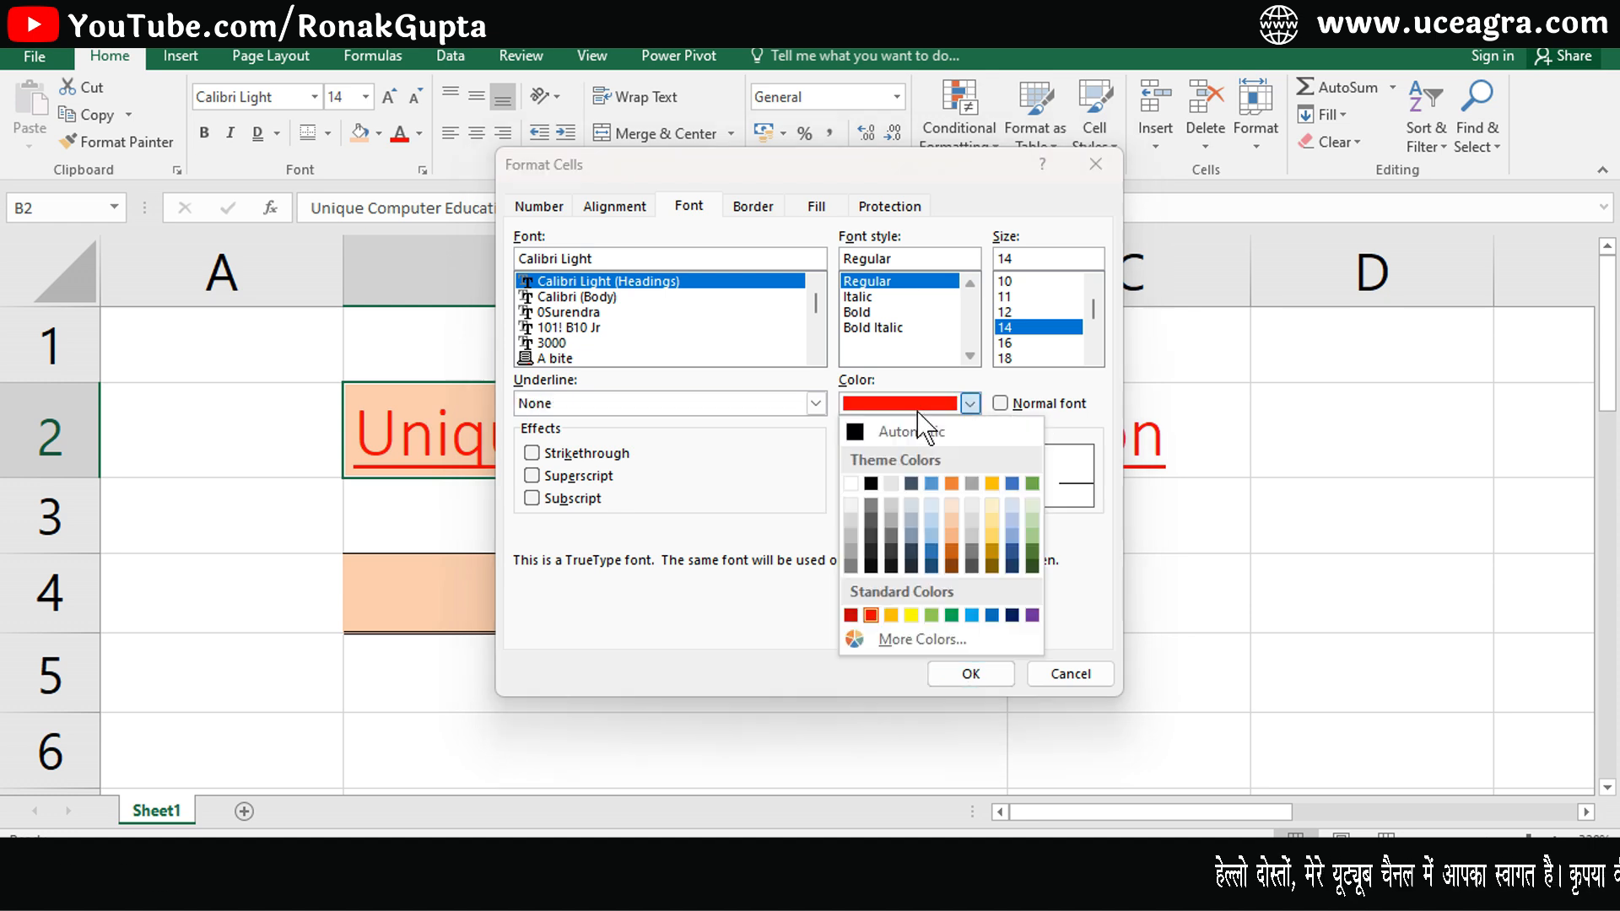
left_click(823, 487)
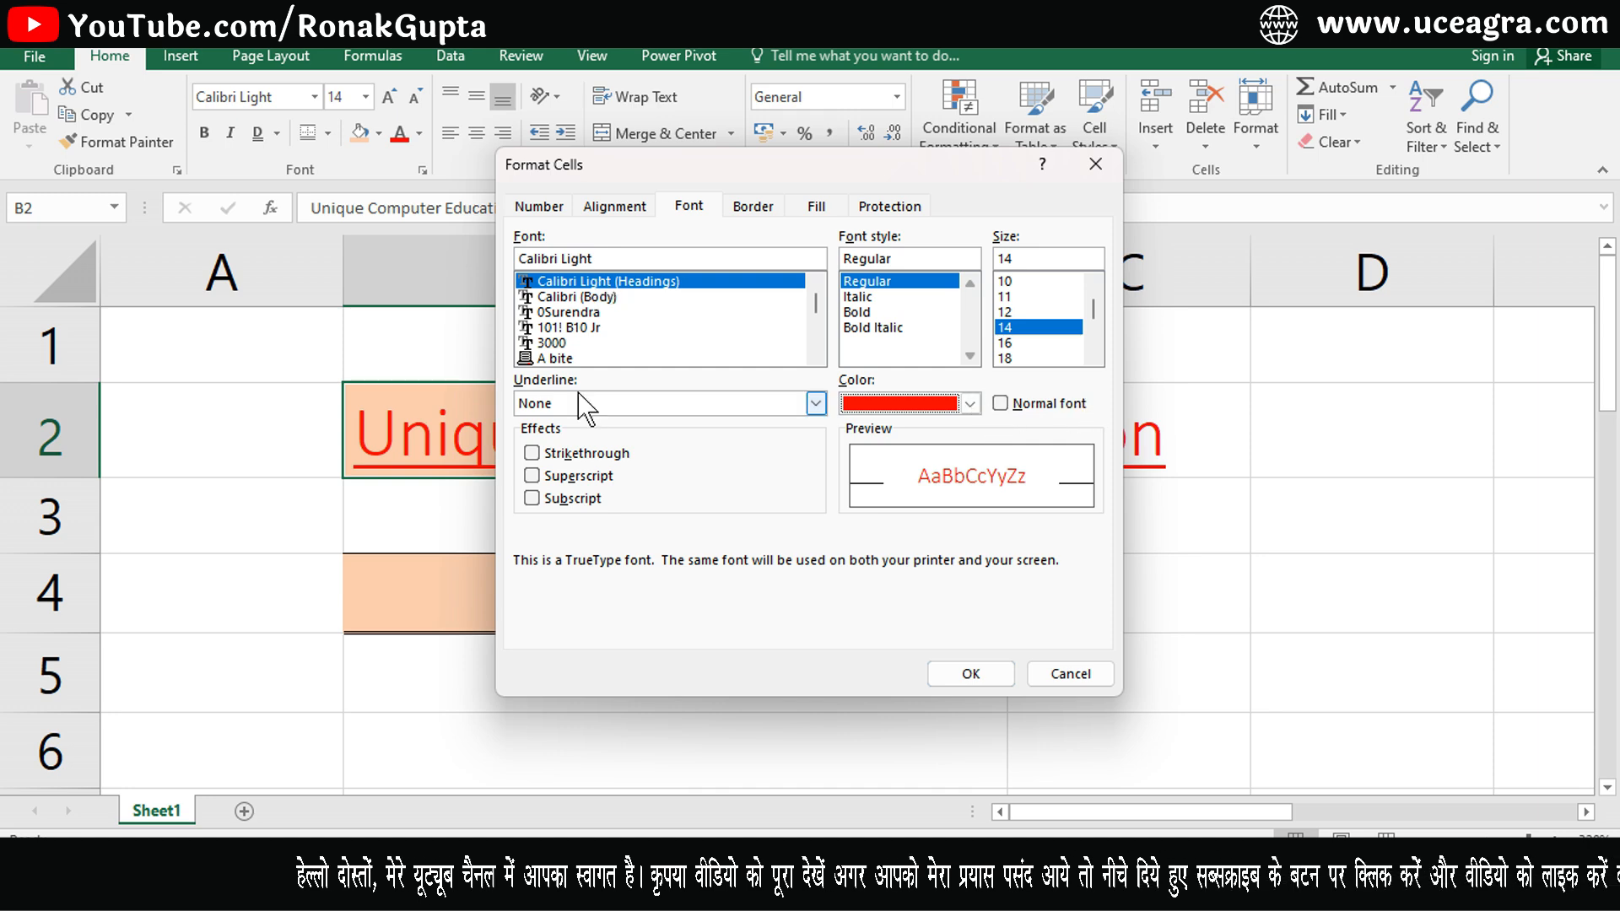
left_click(999, 403)
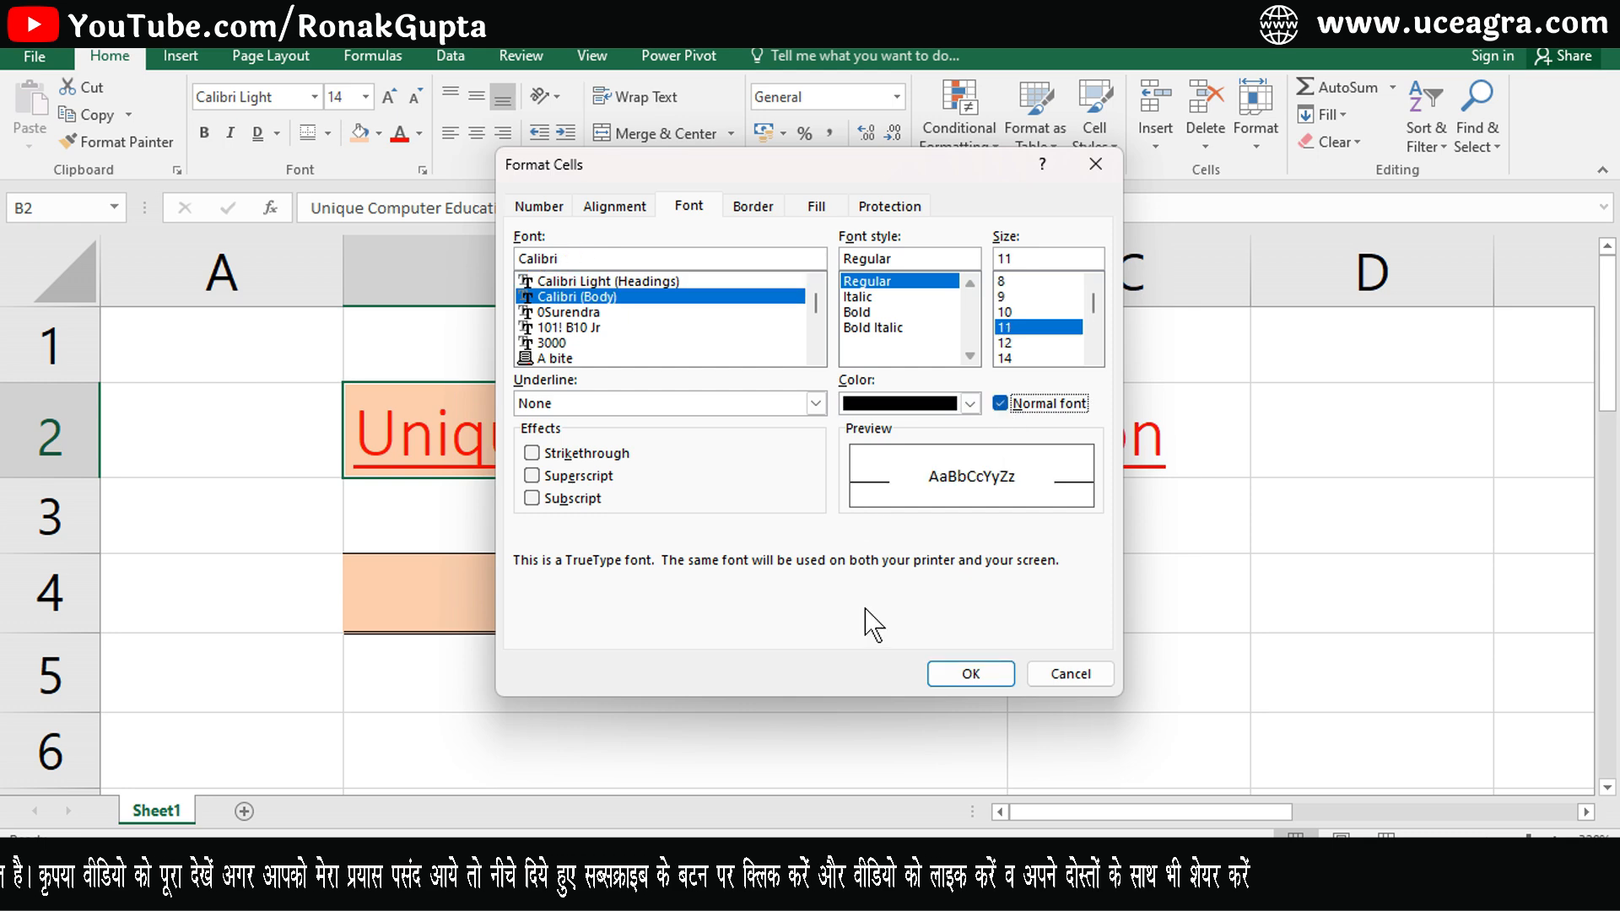
left_click(981, 675)
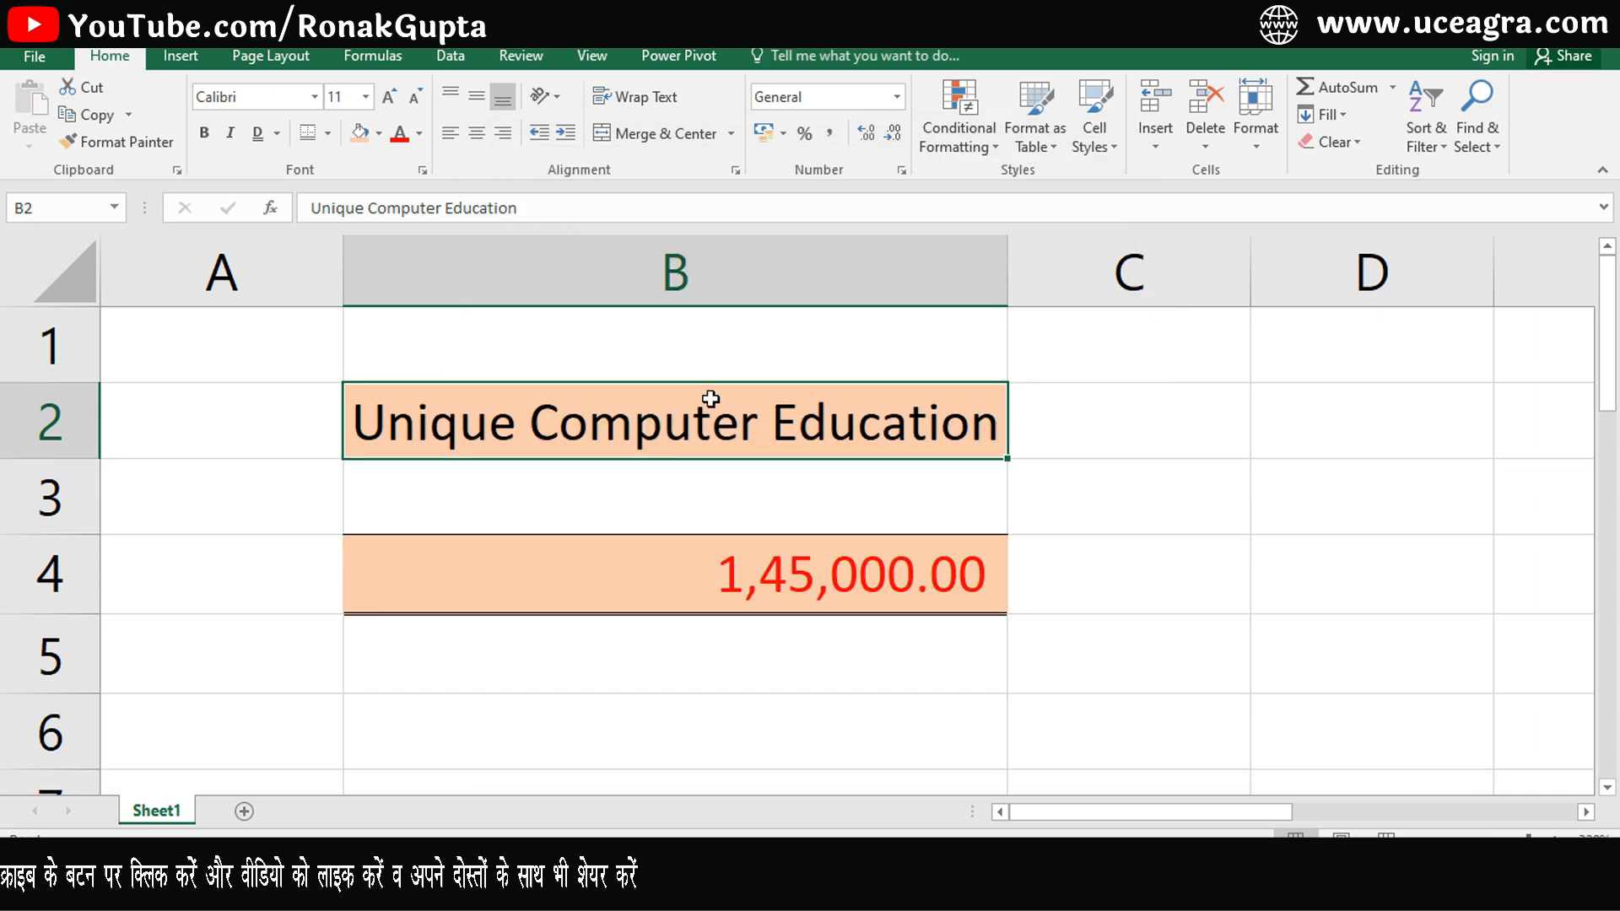
left_click(422, 169)
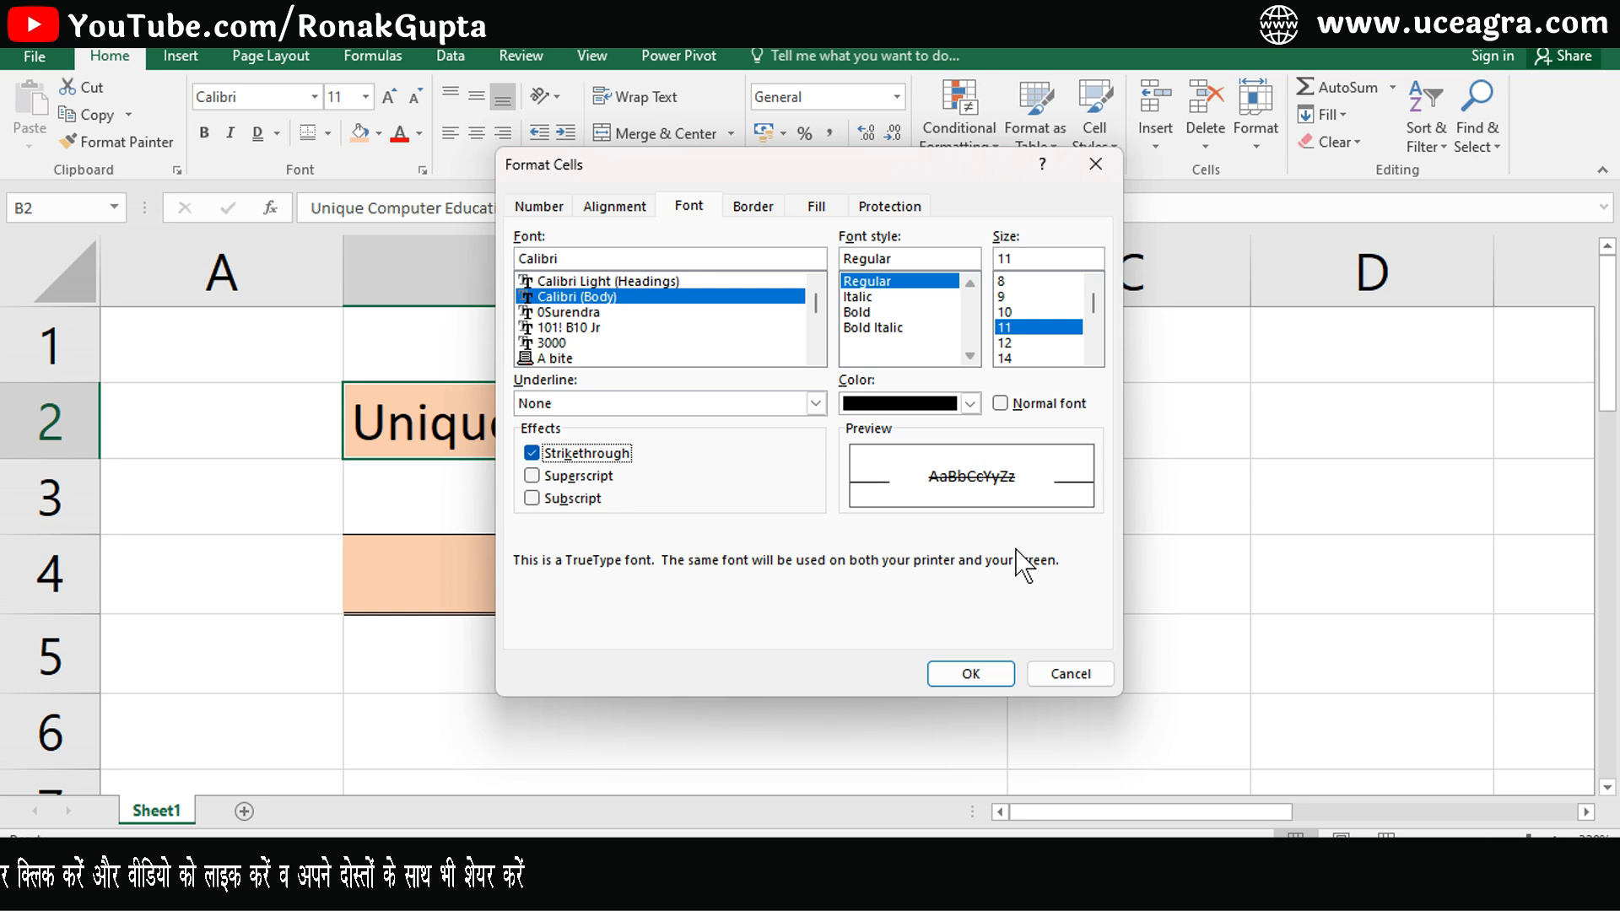
left_click(532, 475)
left_click(531, 476)
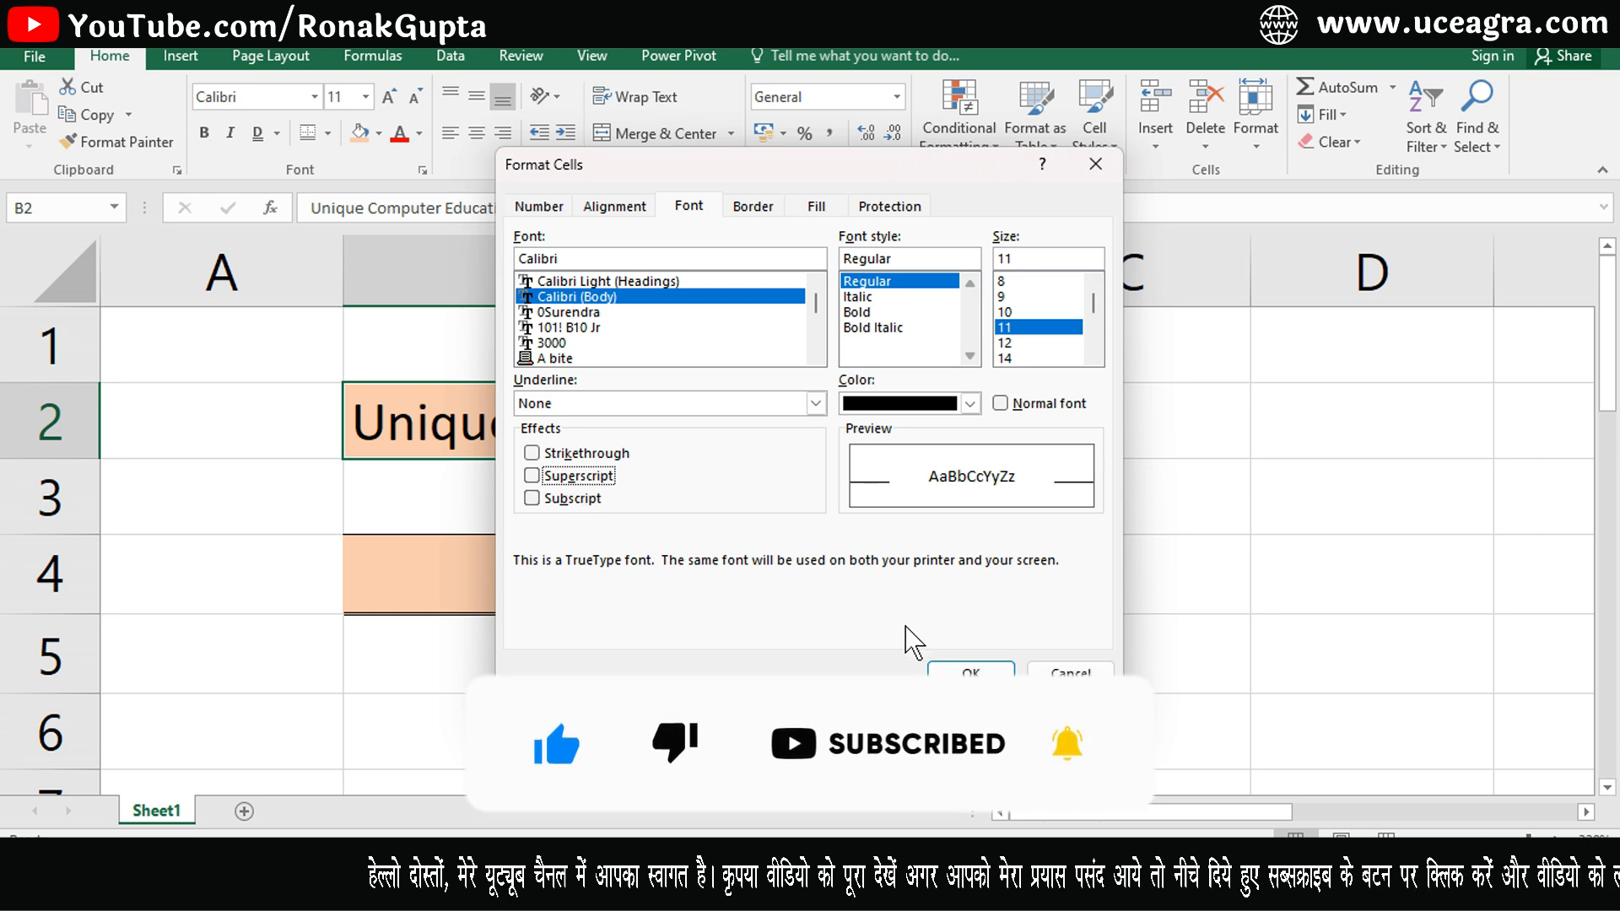
left_click(1046, 674)
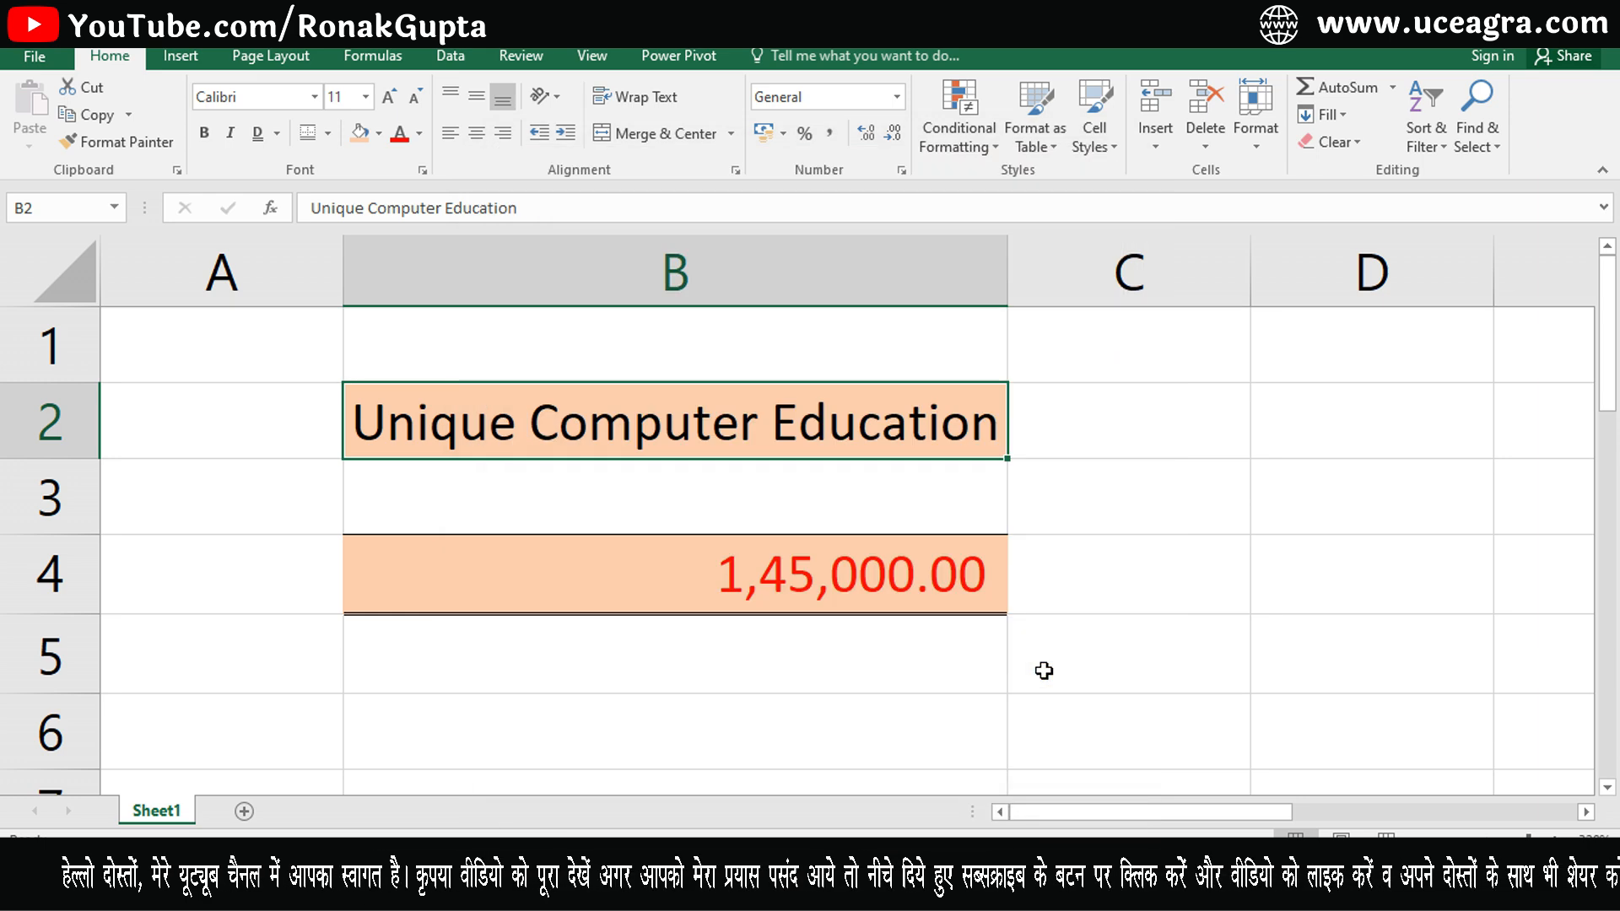
- Enter X2 in cell I14
left_click(705, 690)
left_click(705, 697)
key("Down")
key("Down")
key("Down")
key("Down")
key("Down")
key("Down")
key("Down")
key("Down")
key("Down")
key("Down")
key("Down")
key("Up")
key("Up")
key("Up")
key("Up")
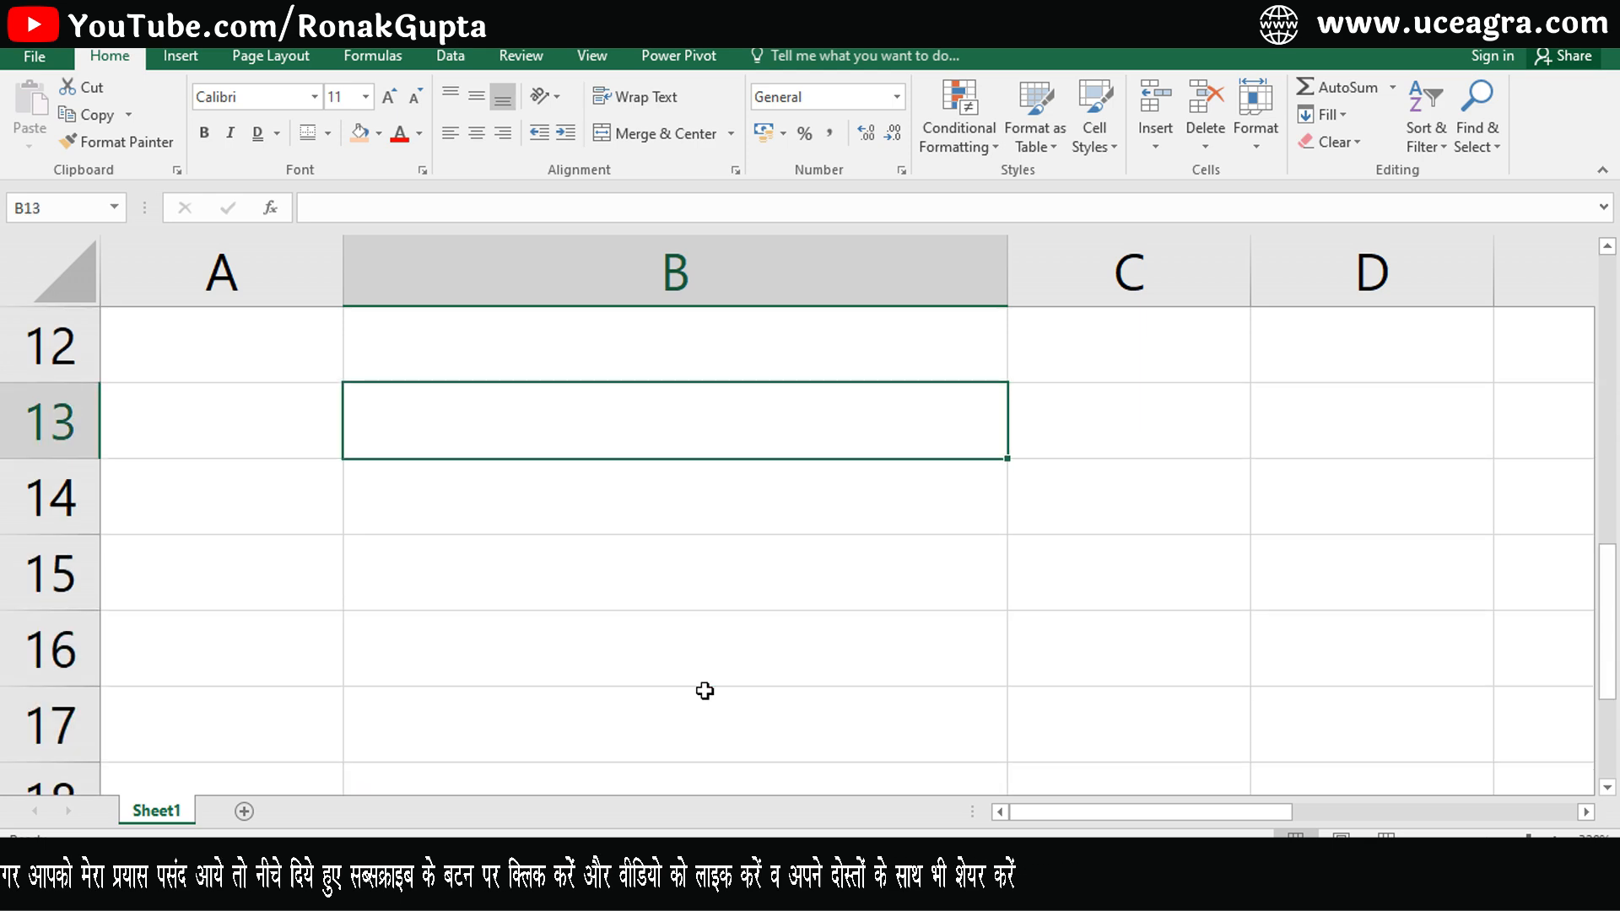
key("Right")
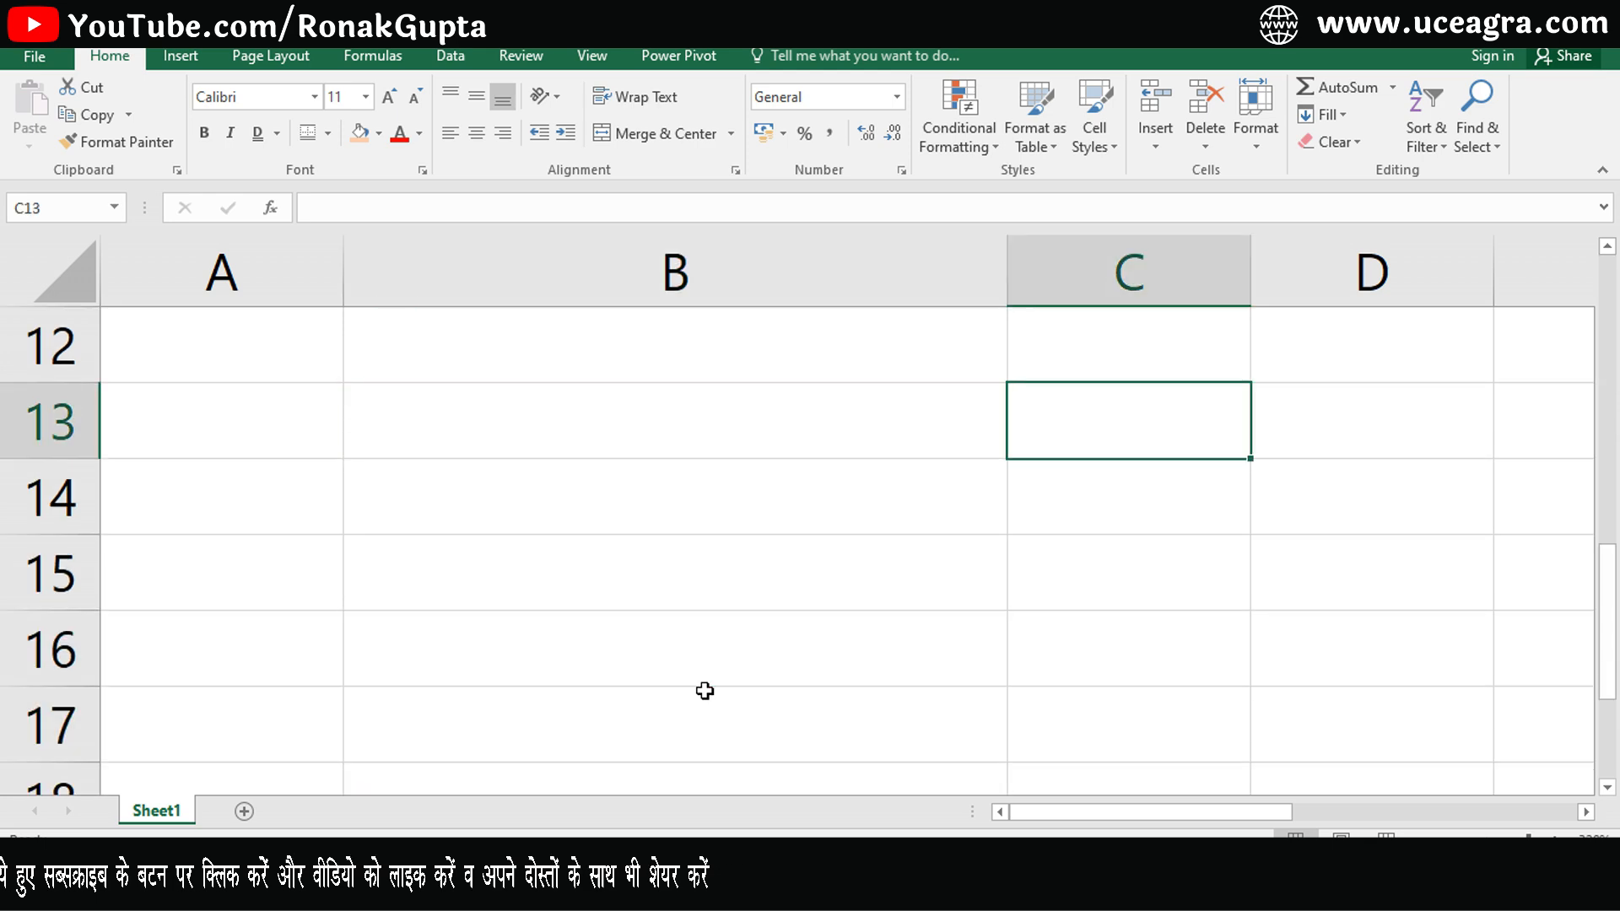
key("Right")
key("Right")
key("Right")
key("Right")
key("Right")
key("Right")
key("Right")
key("Right")
key("Right")
key("Right")
key("Left")
key("Left")
key("Left")
key("Left")
key("Down")
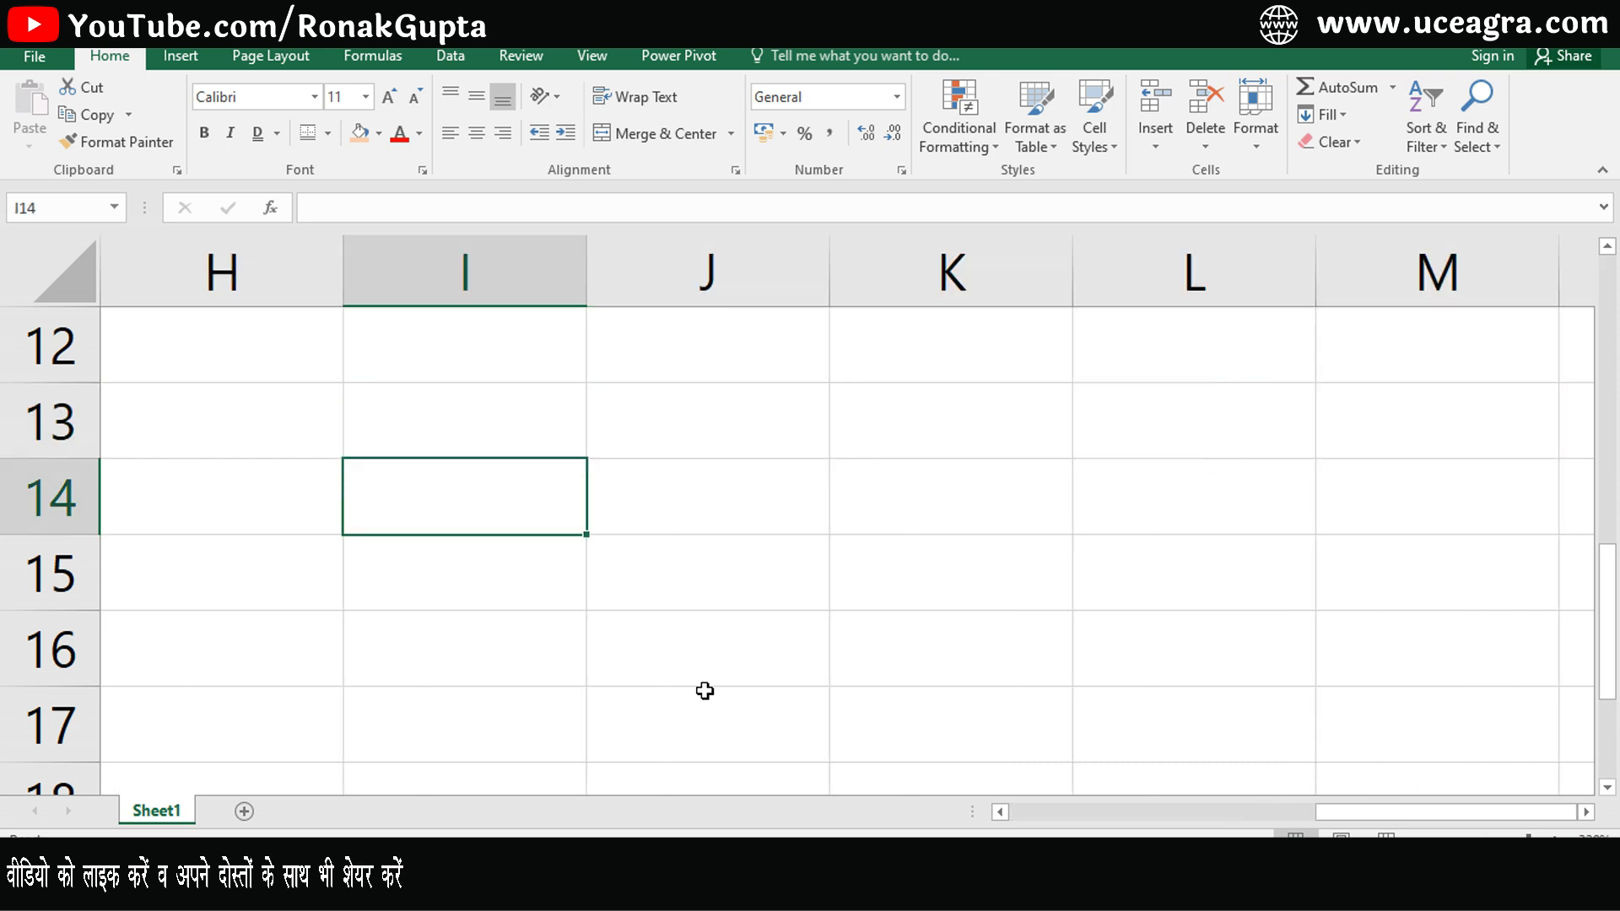
type("X")
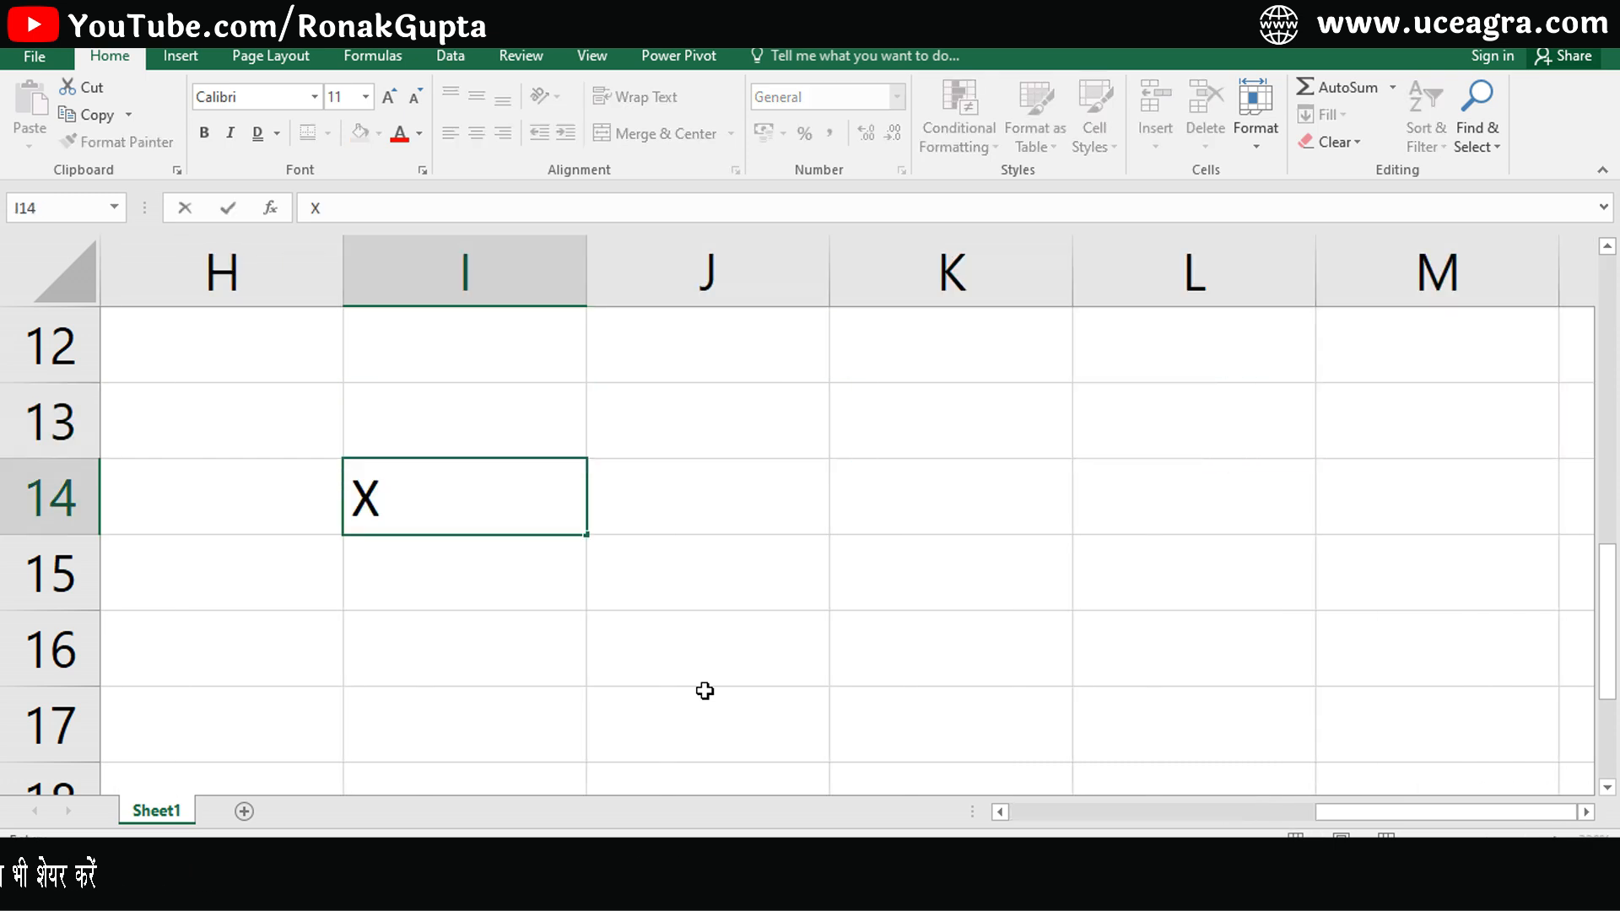
type("2")
key("Return")
key("Up")
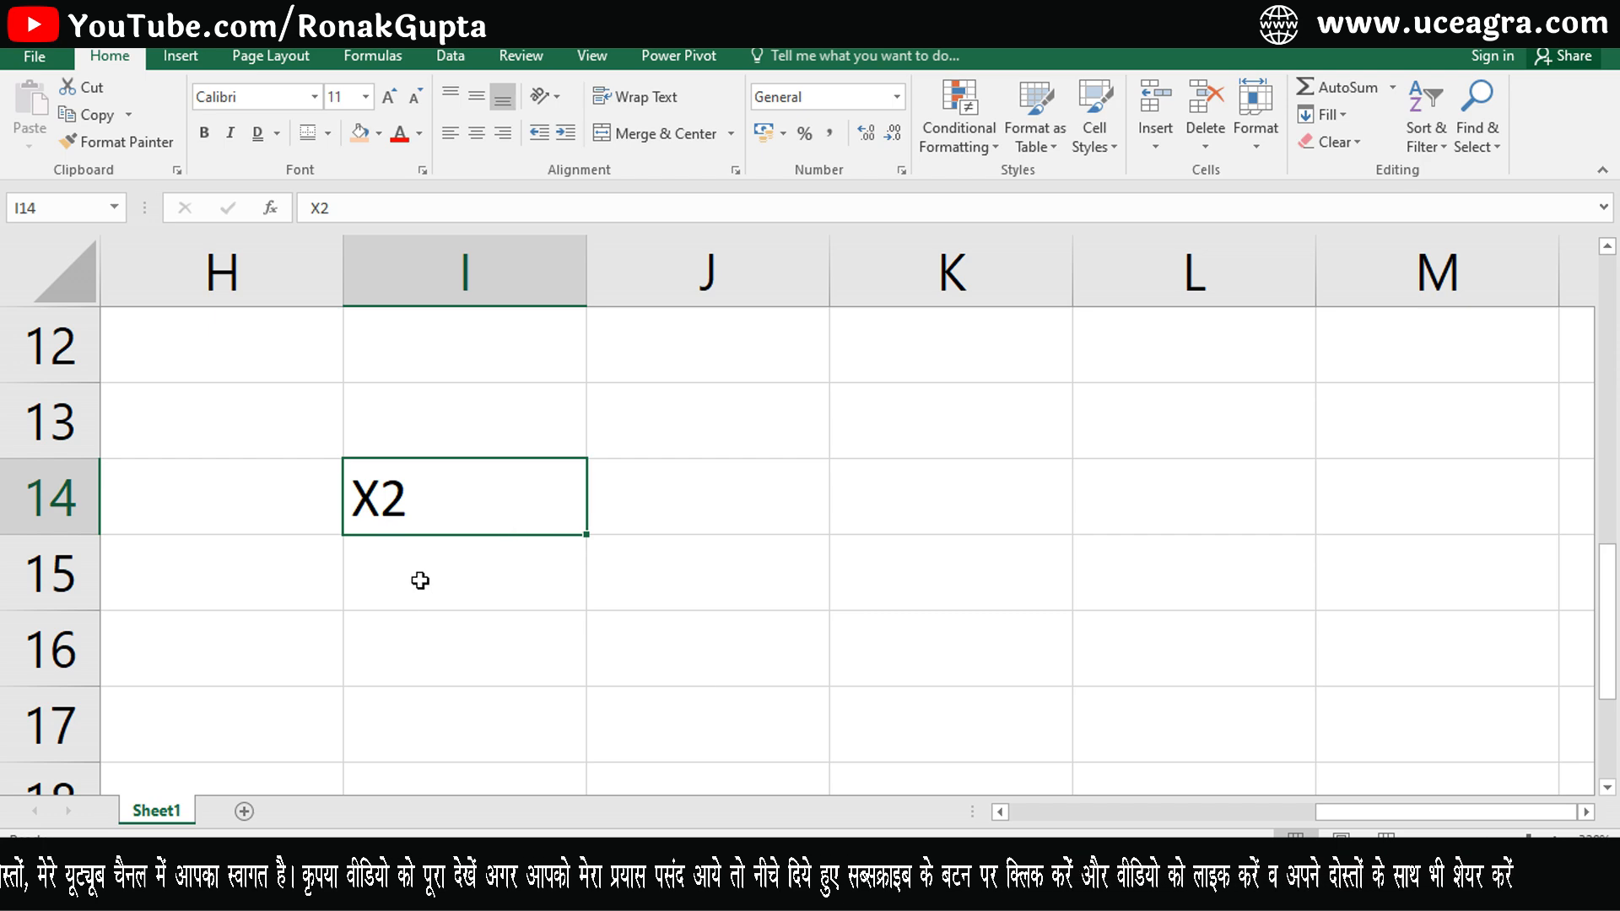
- Format the 2 in cell I14's X2 as superscript
key("F2")
key("shift+Left")
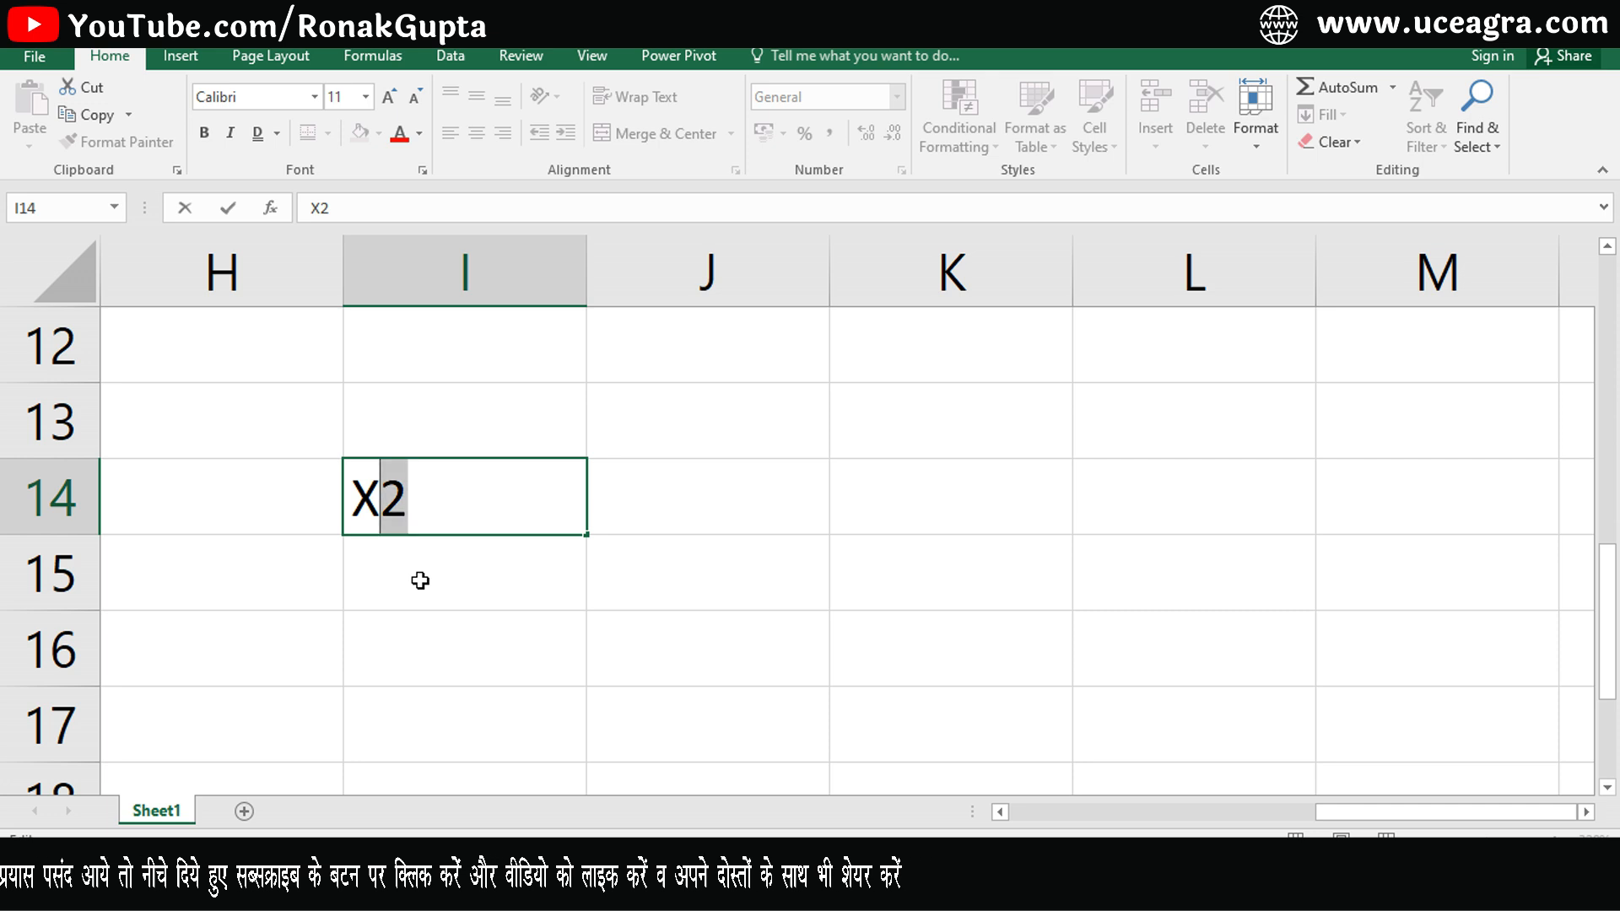
left_click(422, 170)
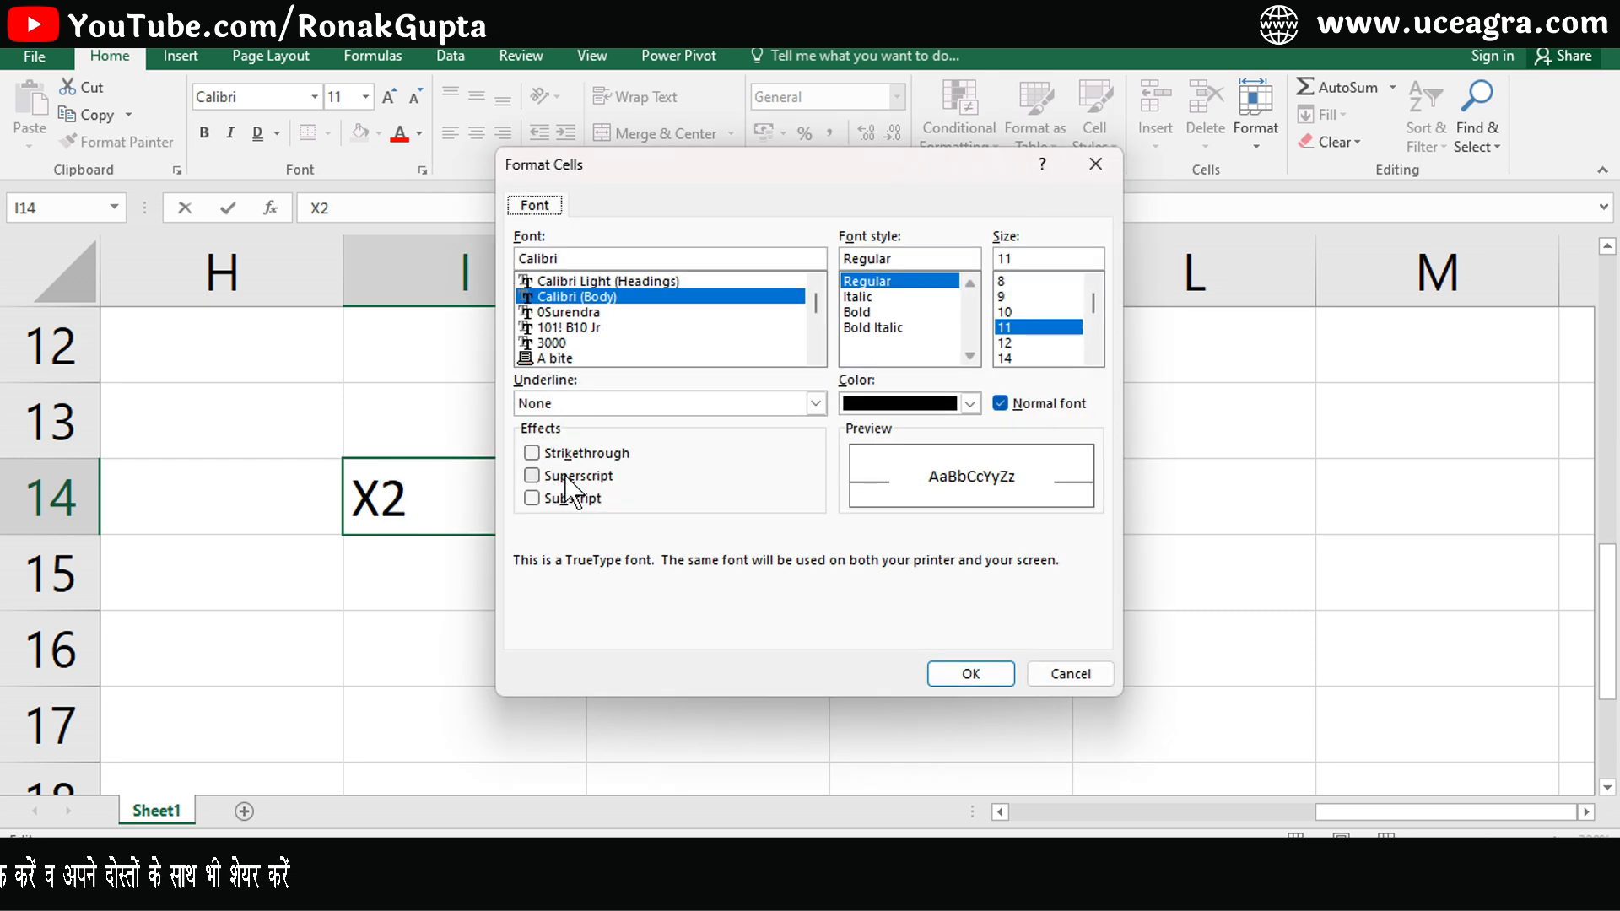
left_click(962, 673)
- Enter X3 in cell I15
left_click(544, 572)
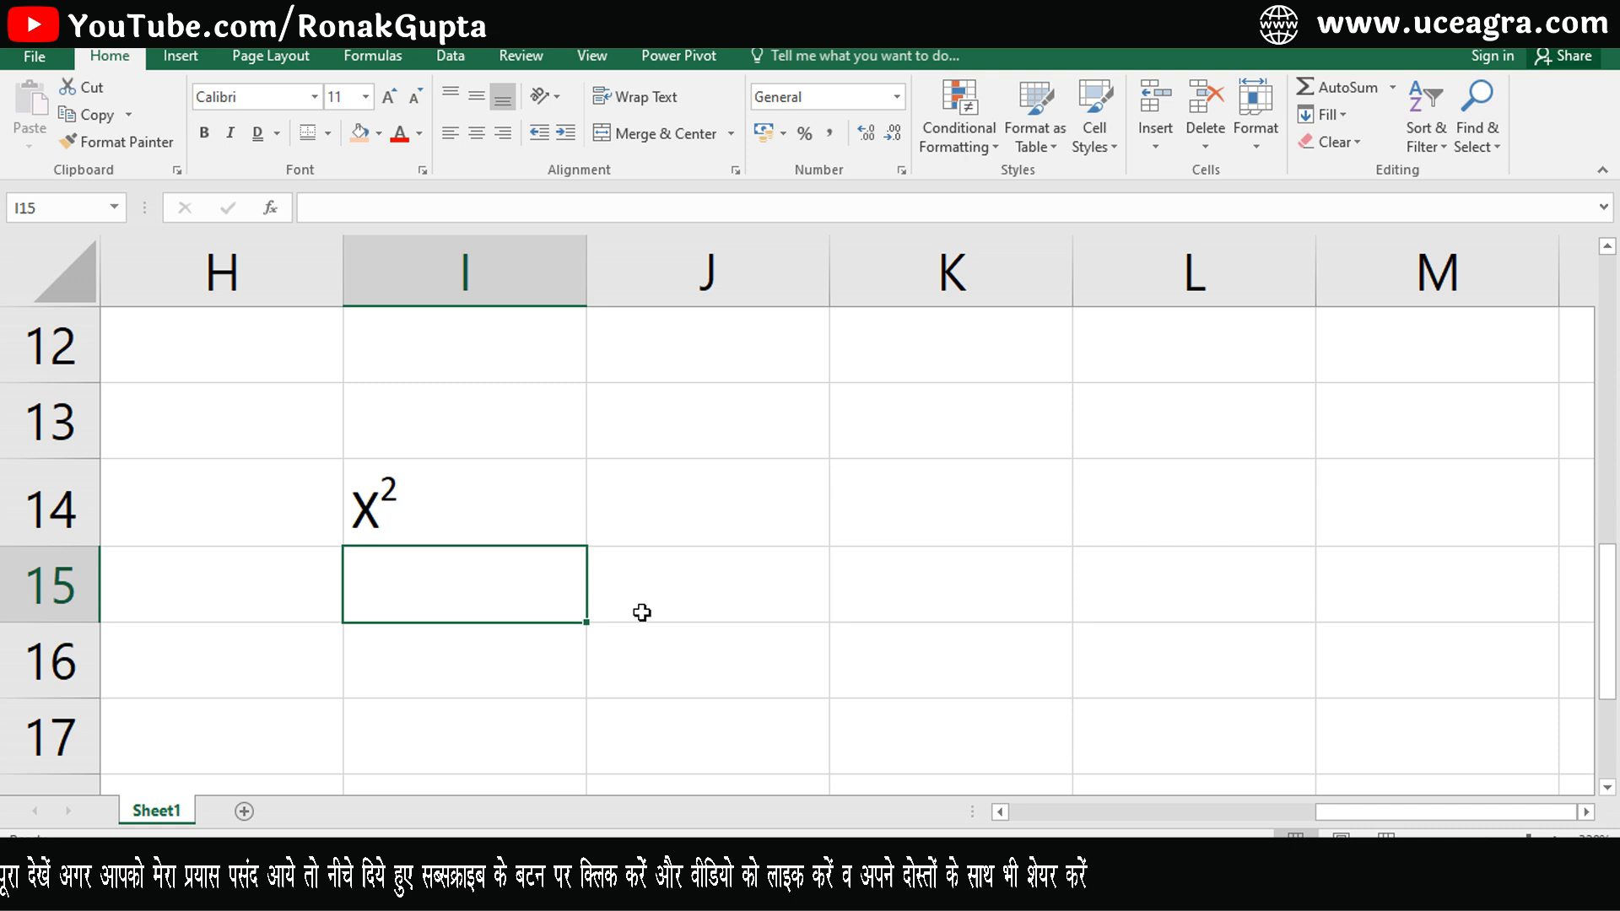
type("X2")
key("shift+Left")
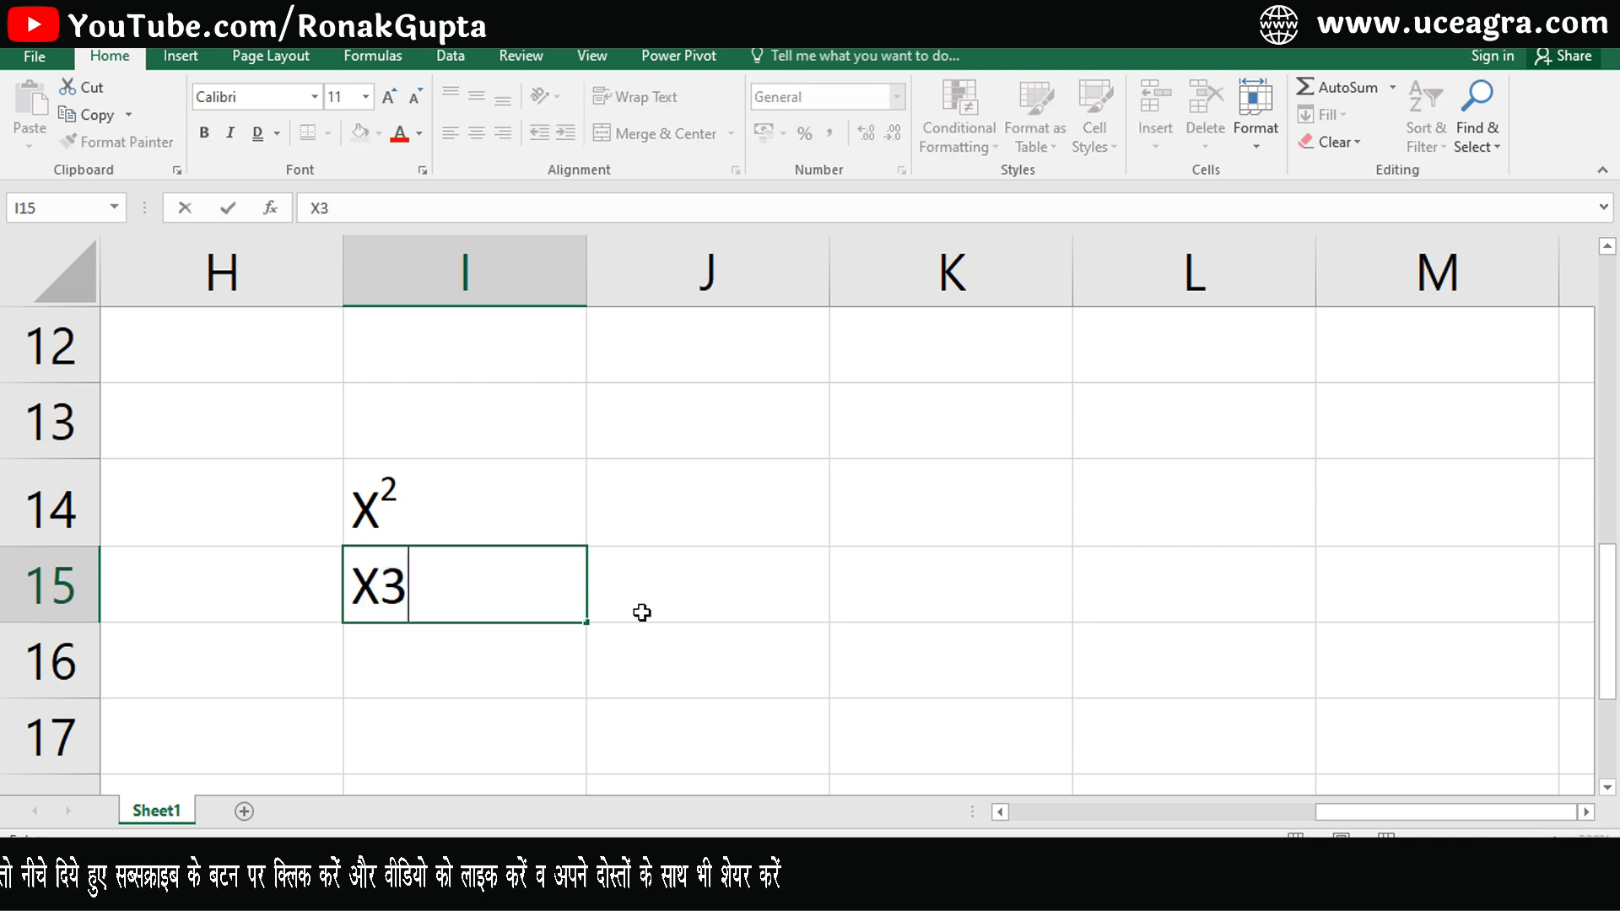
key("Return")
key("Up")
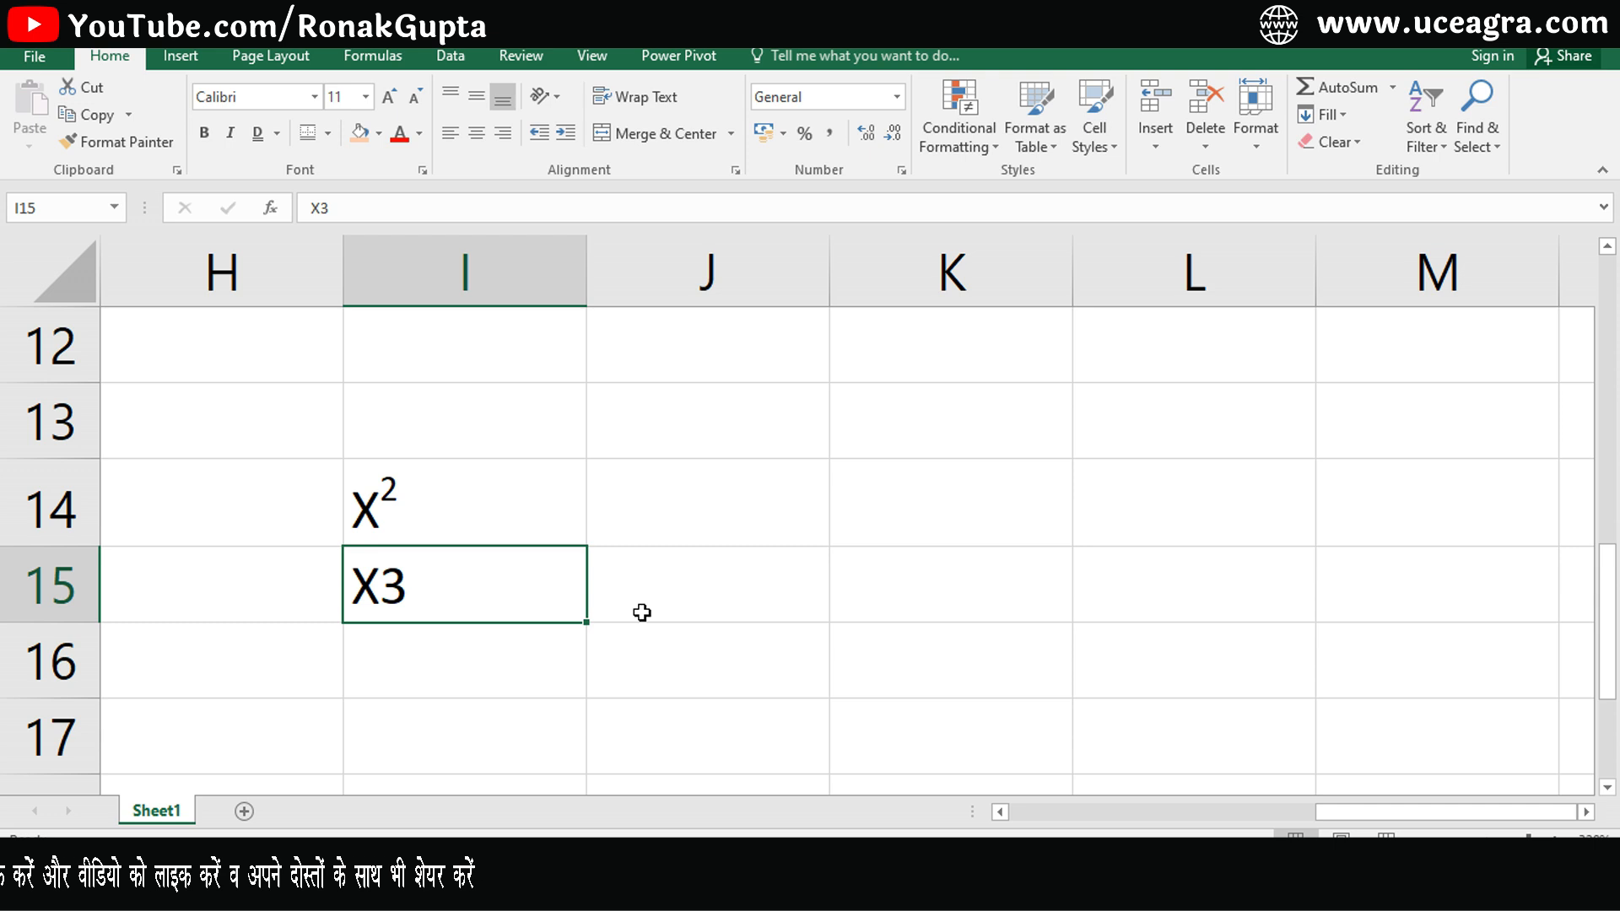
- Format the 3 in cell I15's X3 as subscript
key("F2")
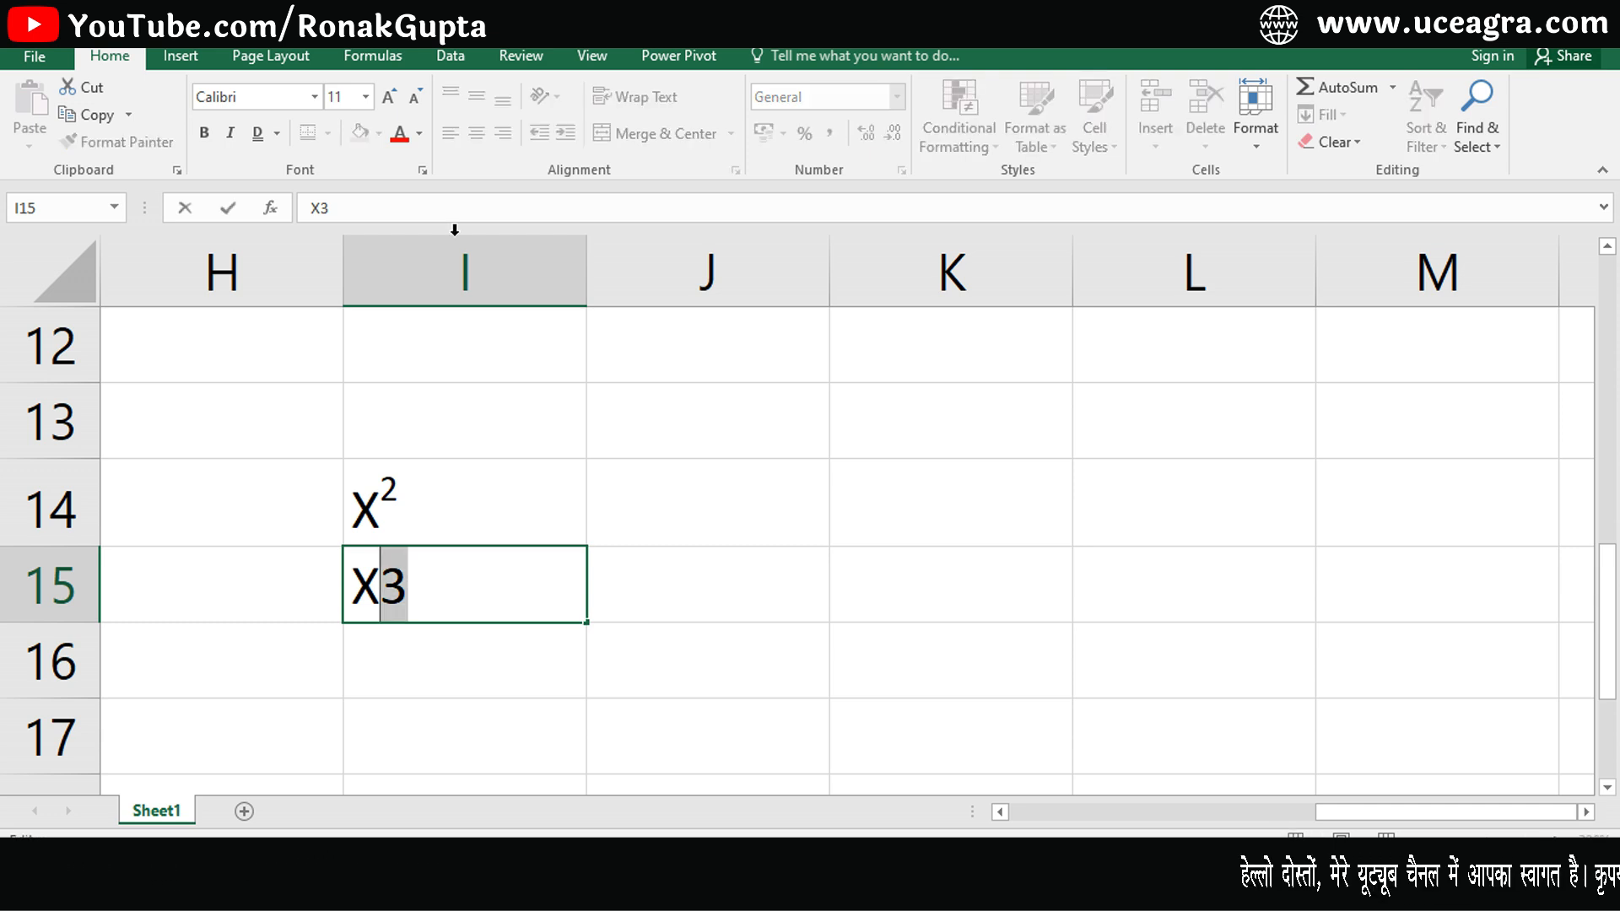
left_click(423, 170)
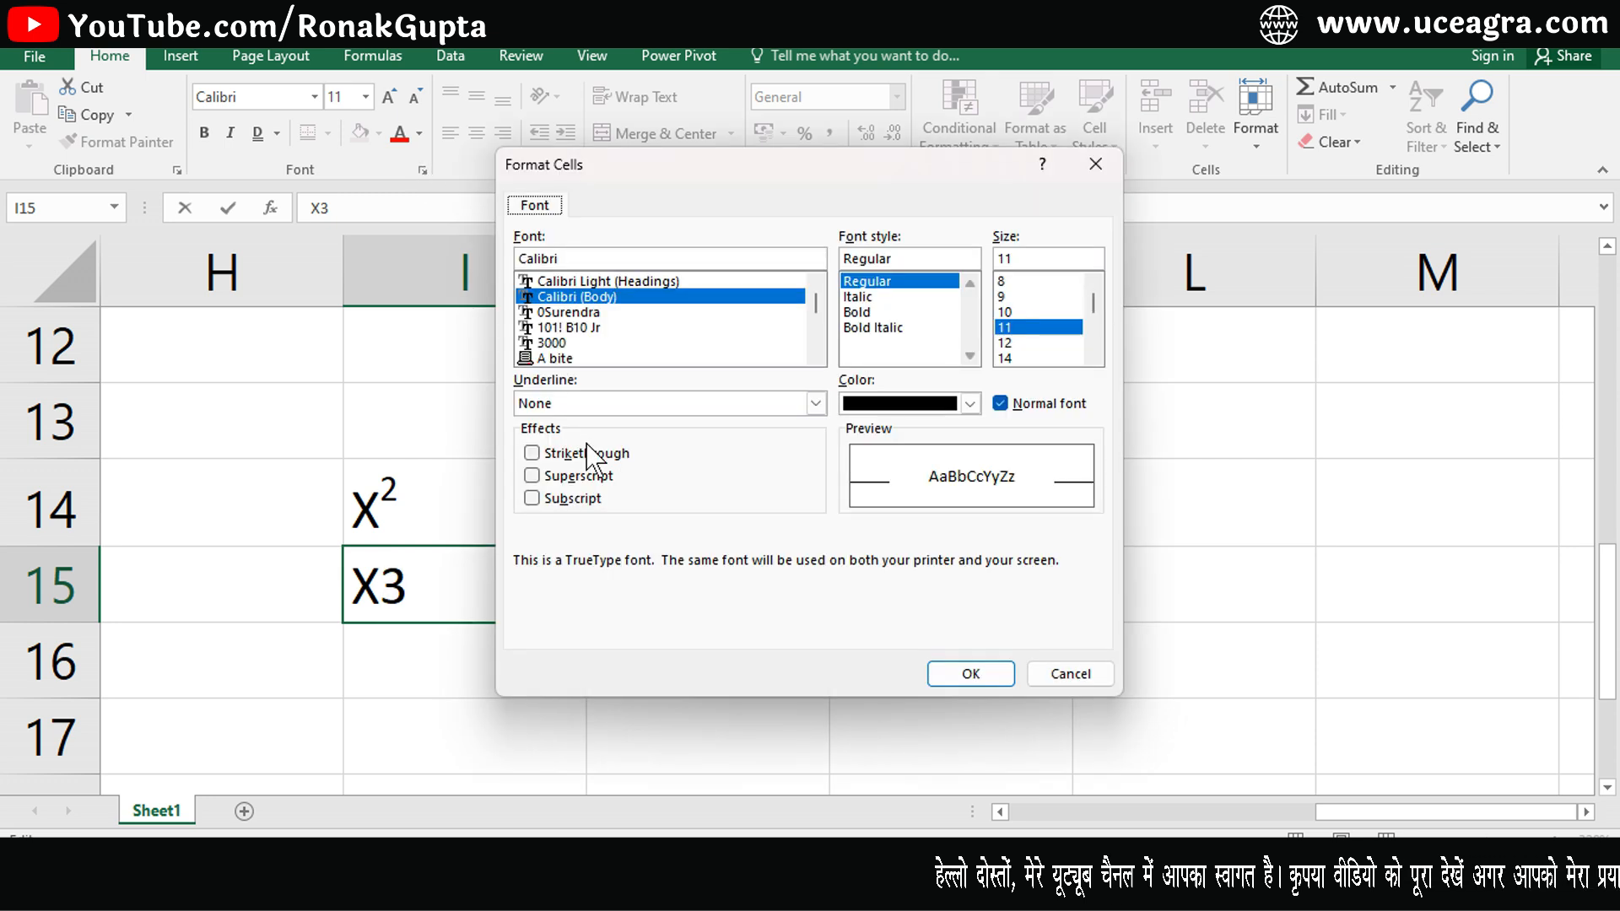
left_click(531, 497)
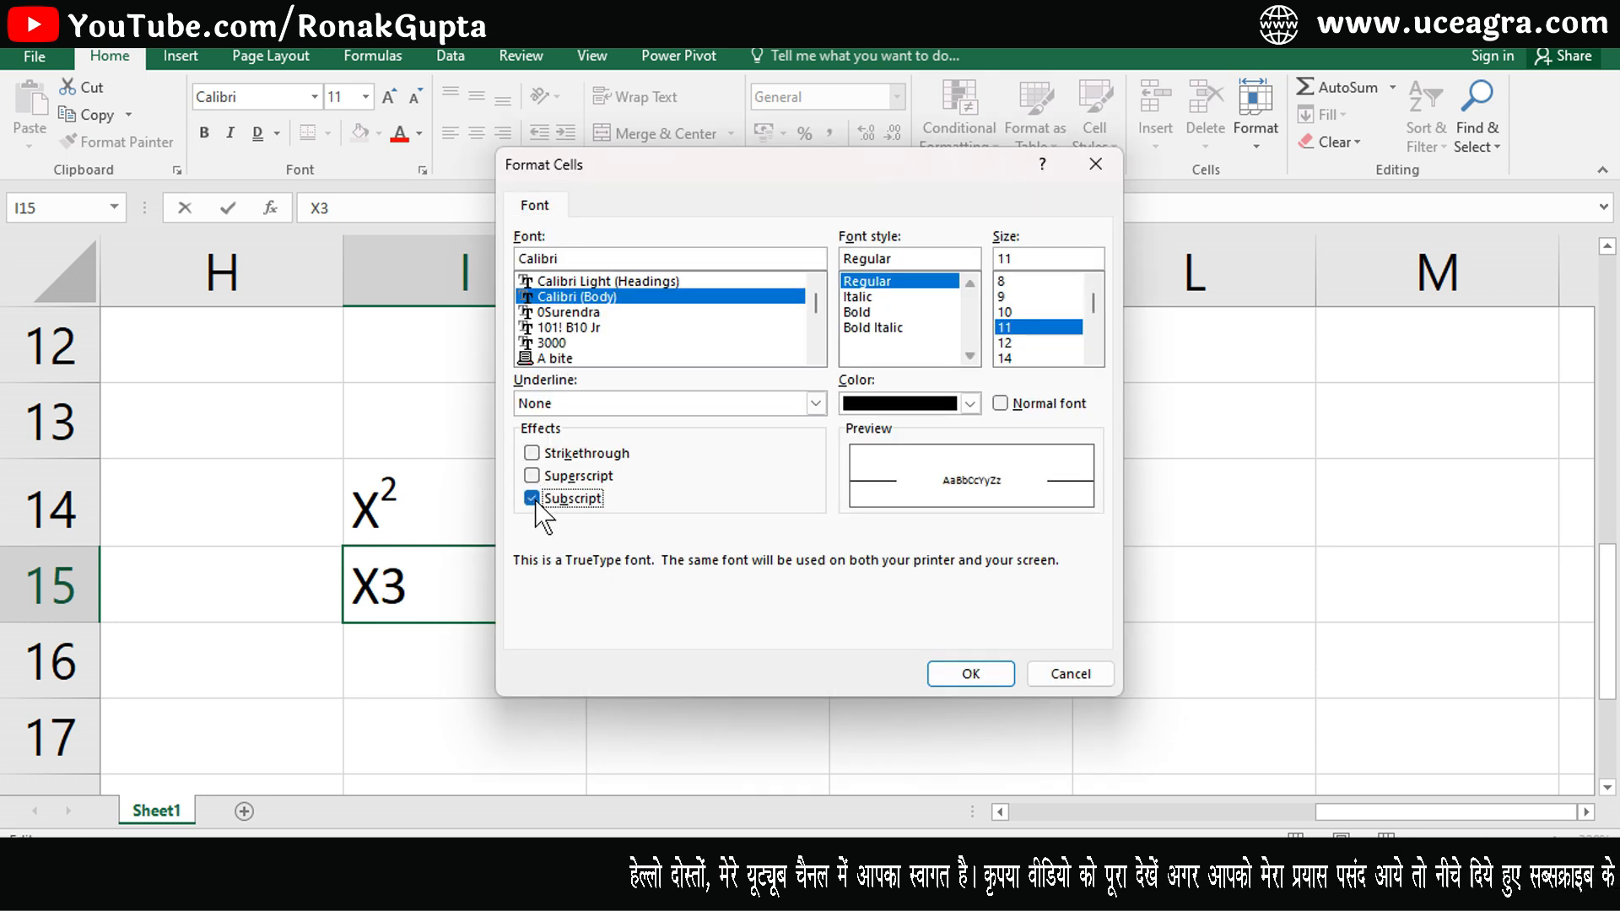
left_click(972, 675)
left_click(734, 627)
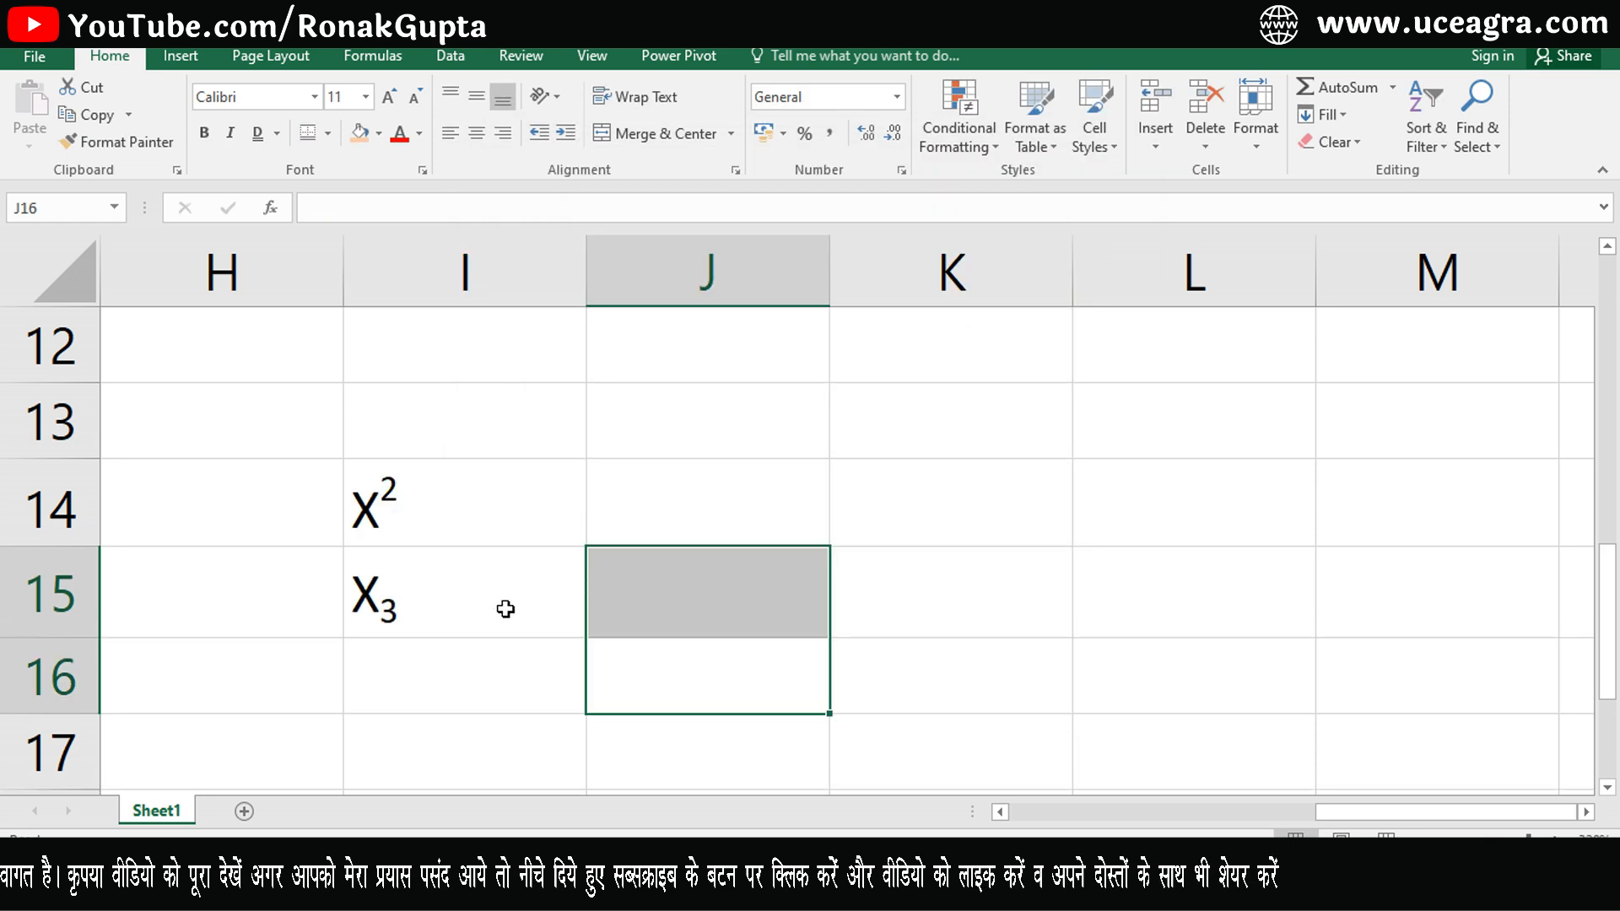
- Enter 42 in cell K14
left_click(844, 508)
type("4")
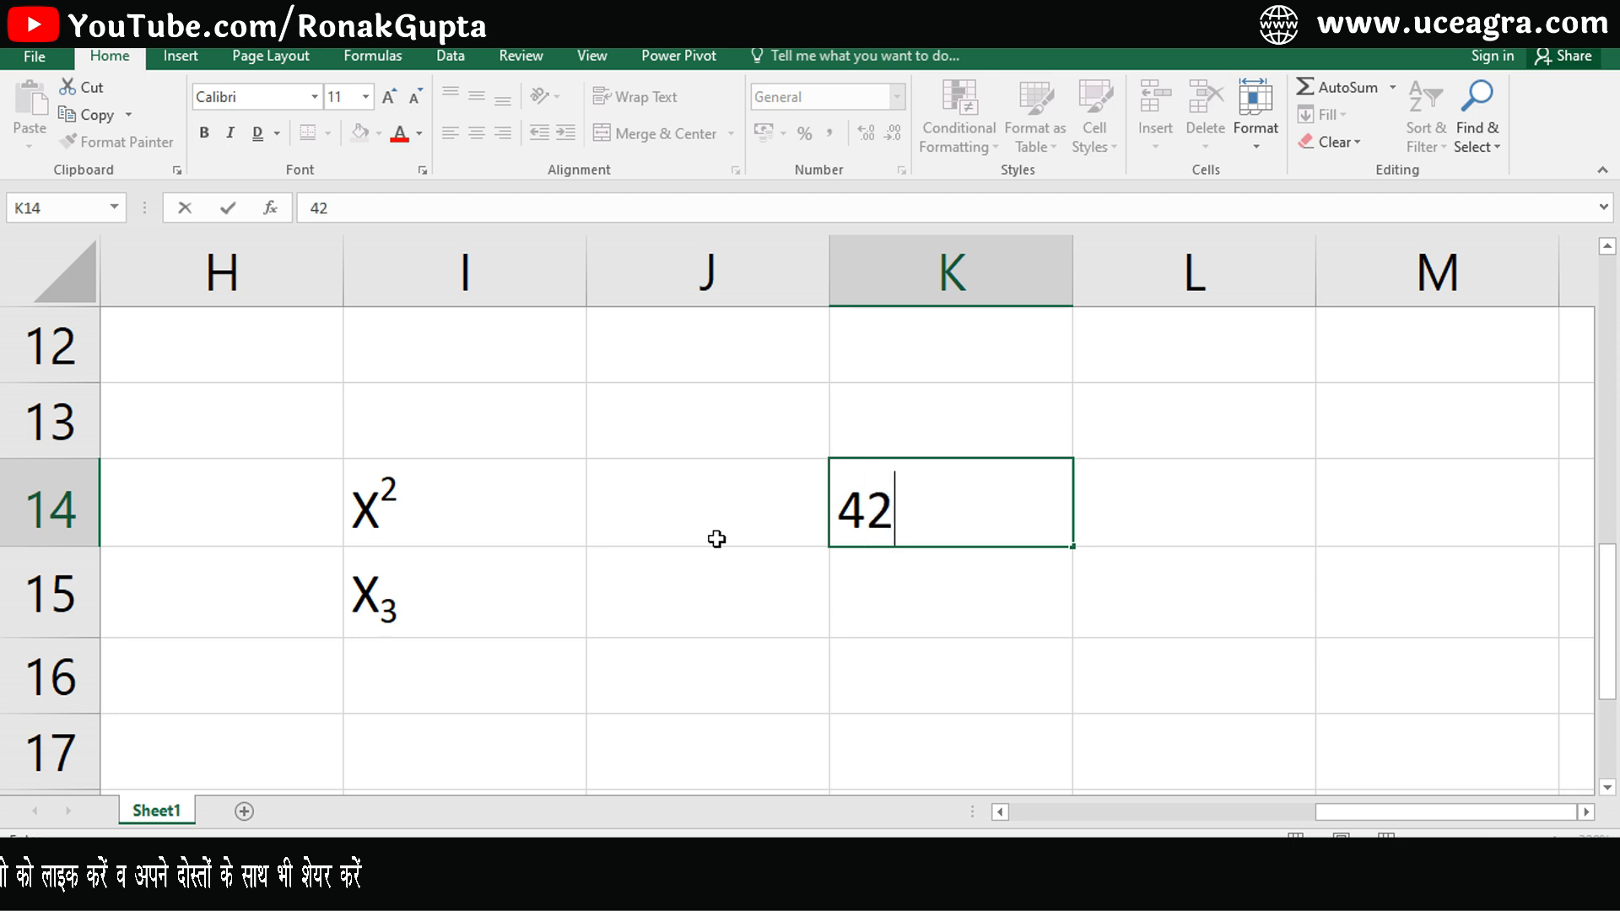
type("2")
key("Return")
key("Up")
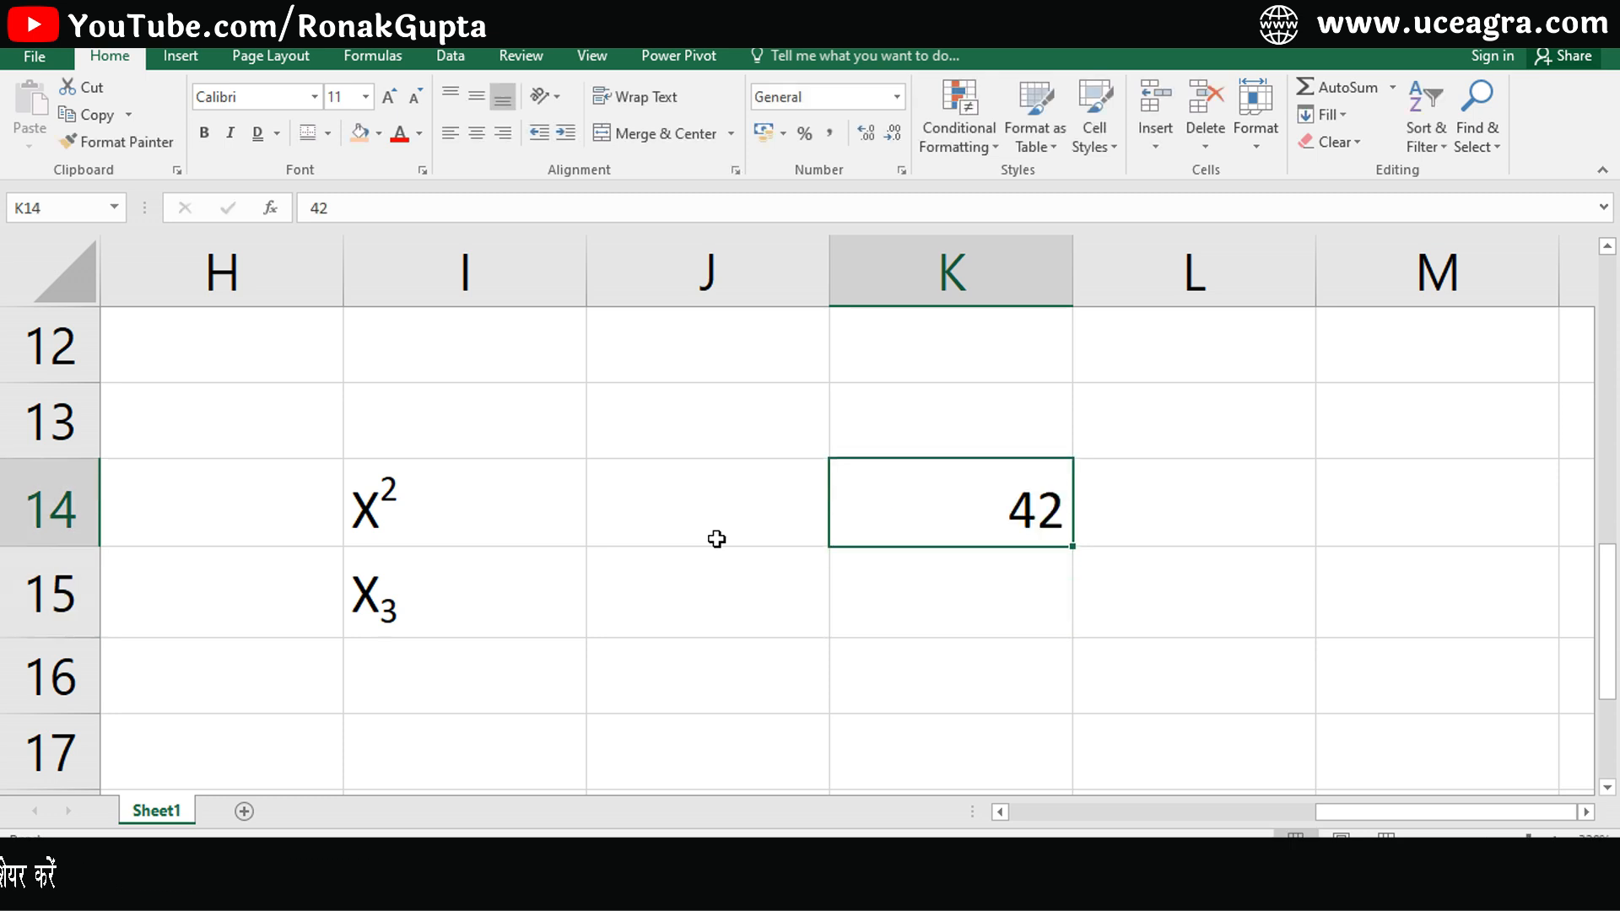
- Try to format the 2 of 42 in cell K14 as superscript
key("F2")
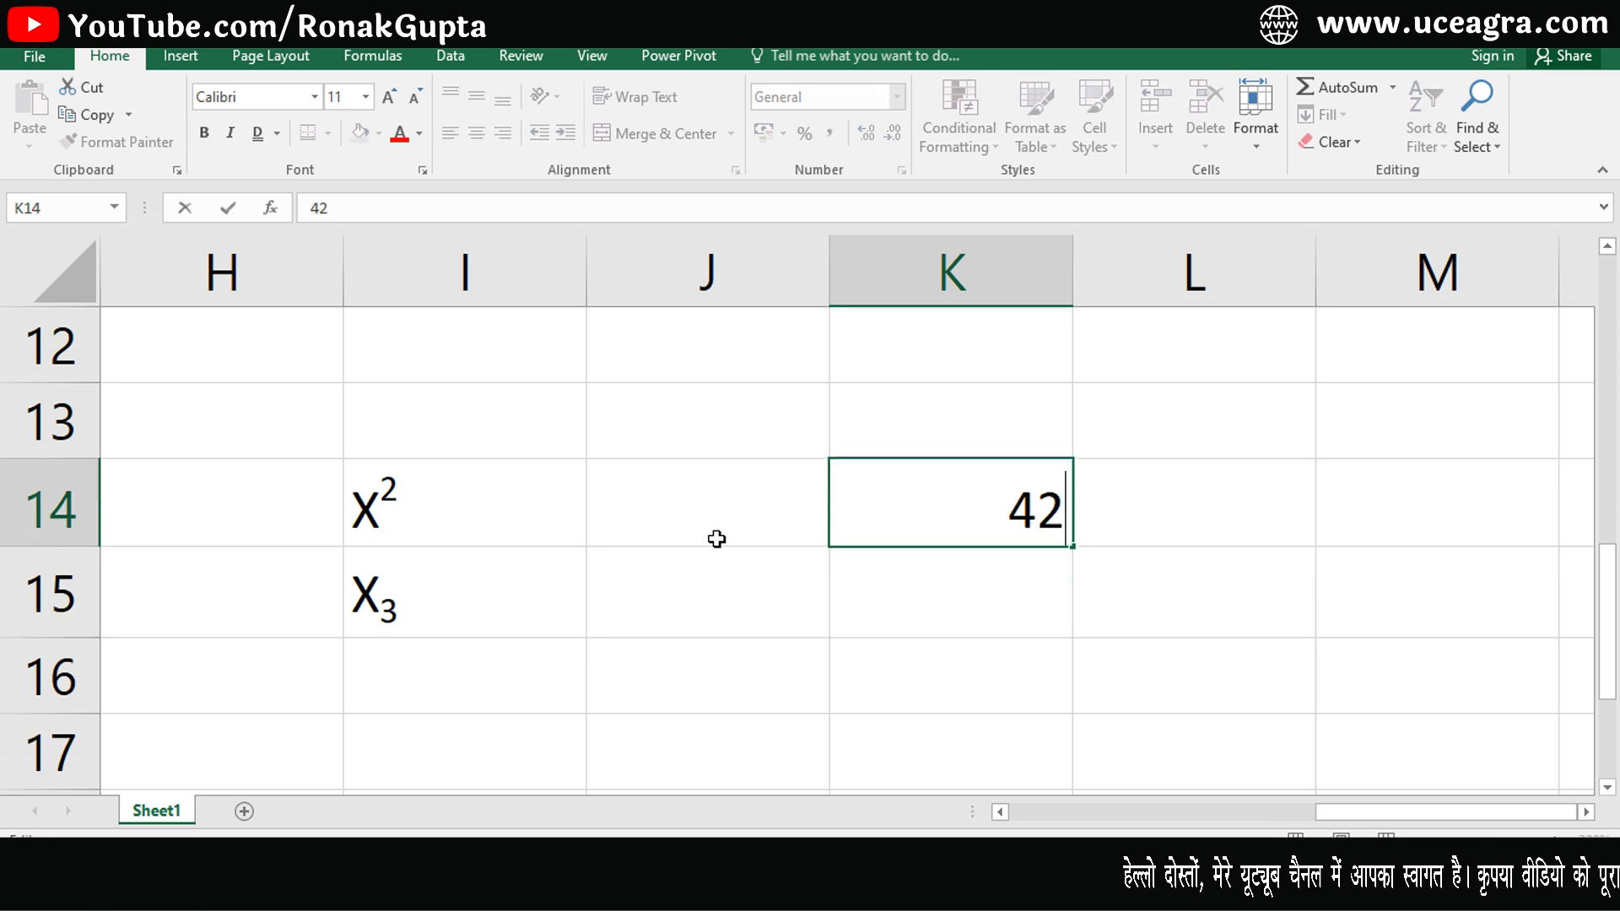
left_click(421, 171)
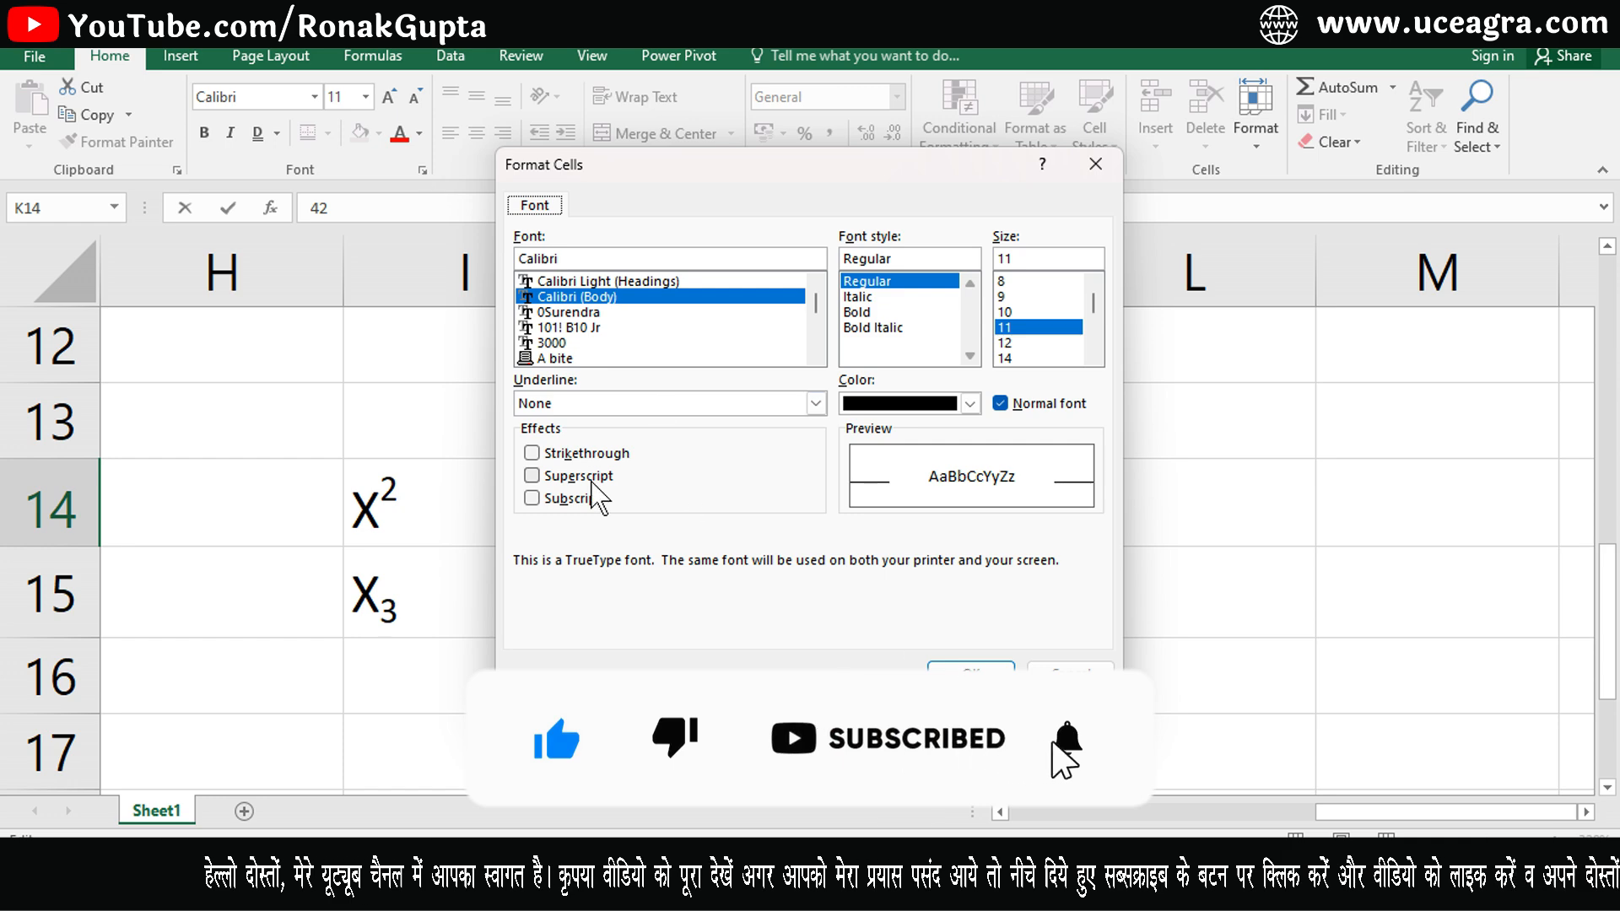
left_click(533, 476)
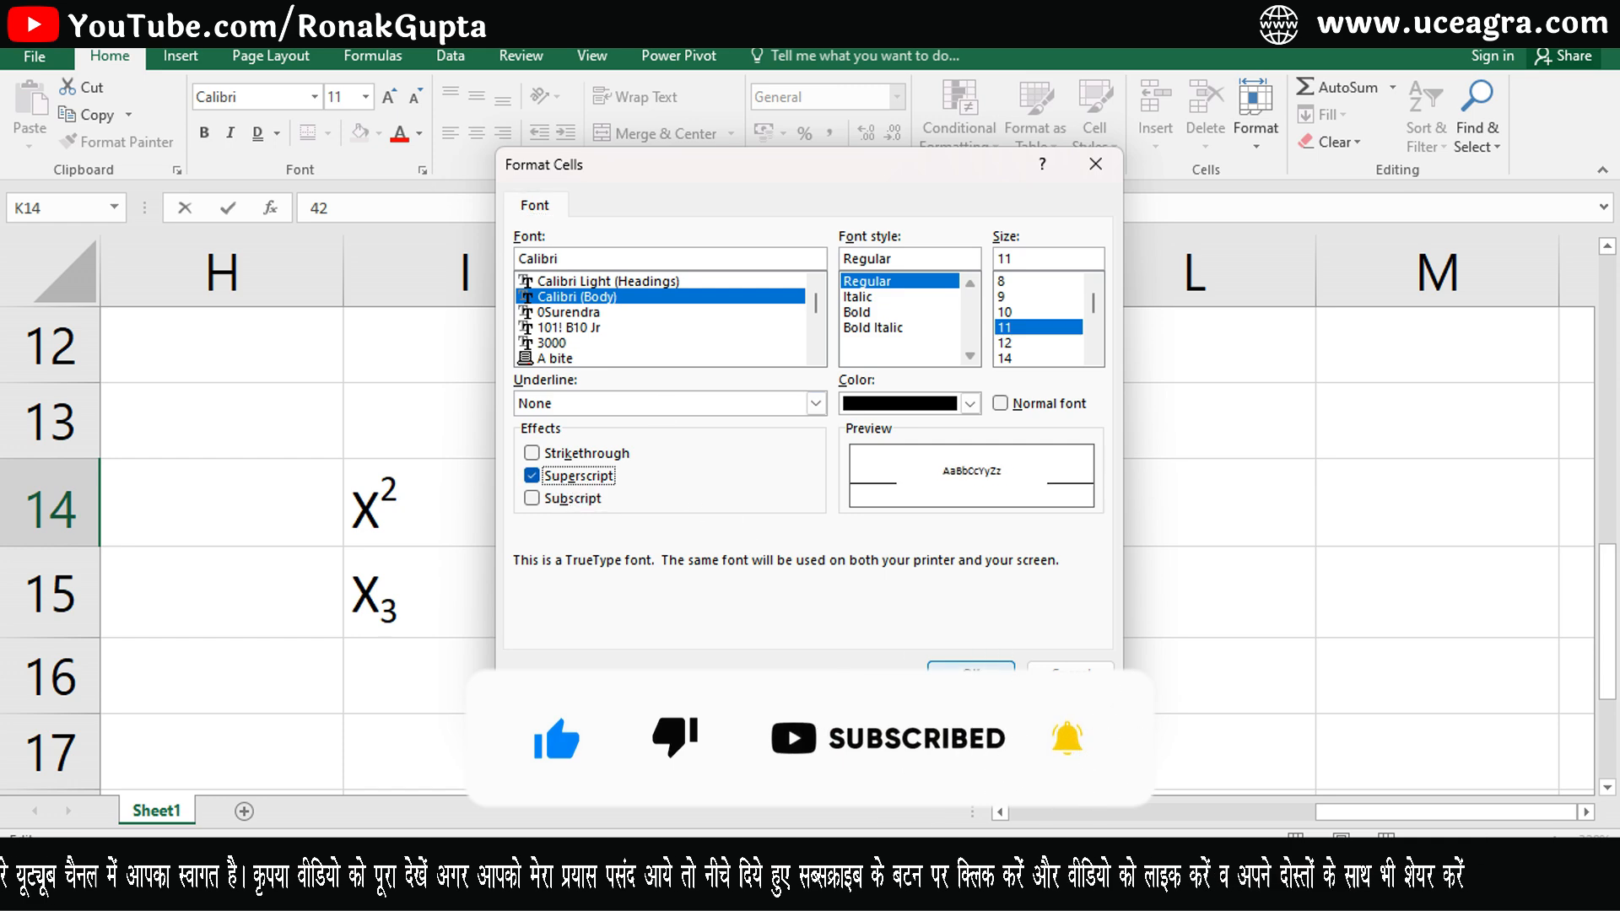
left_click(978, 670)
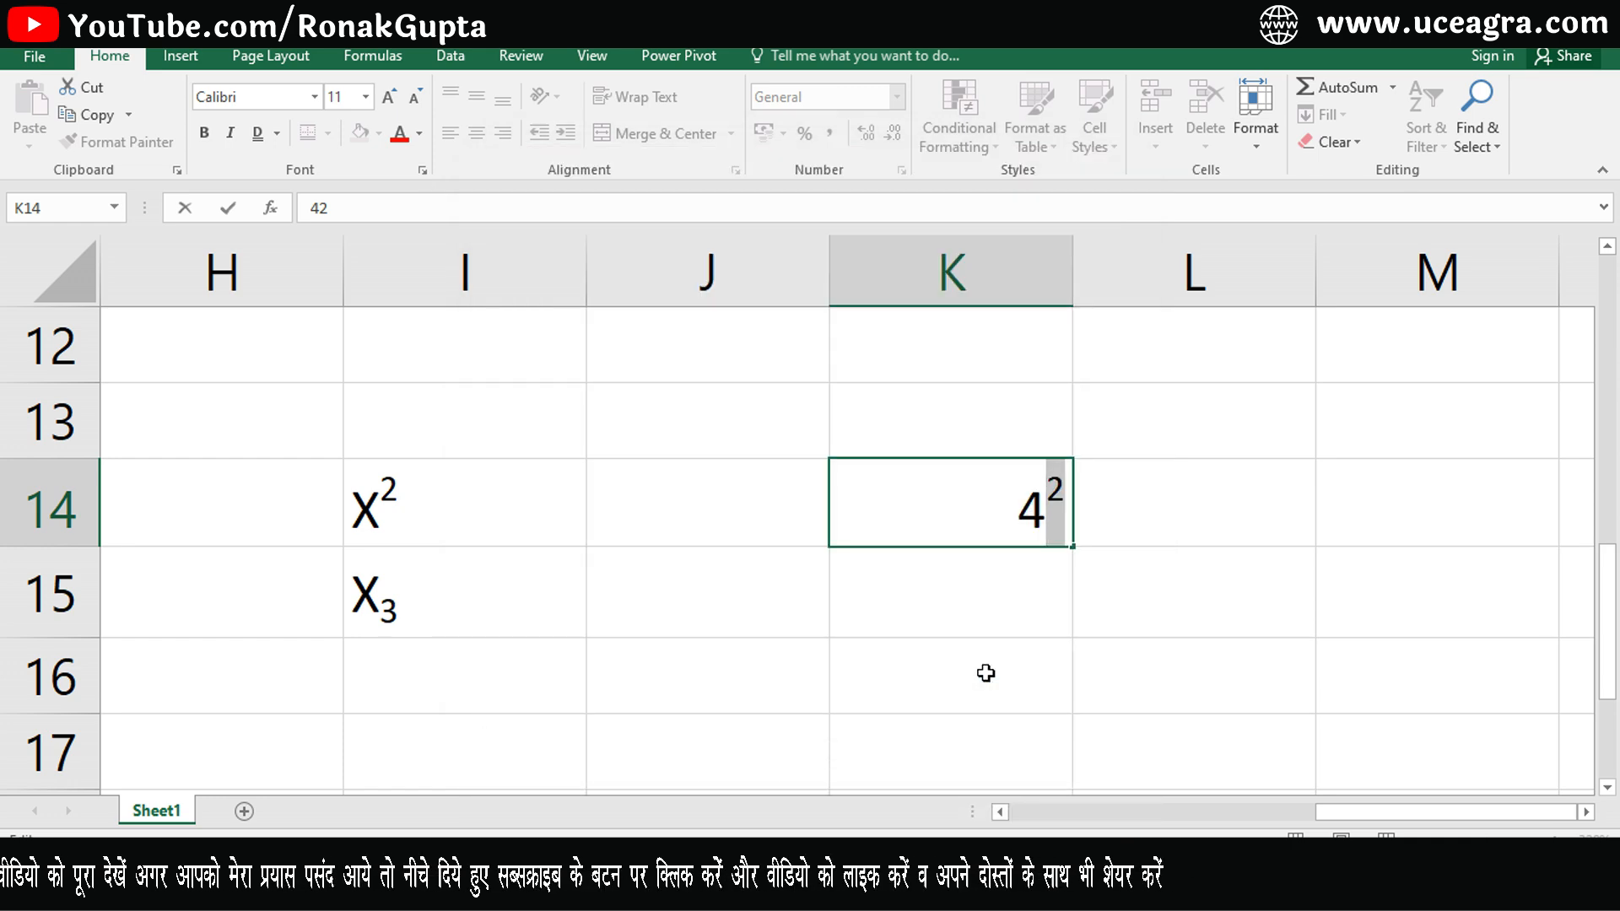
left_click(1188, 496)
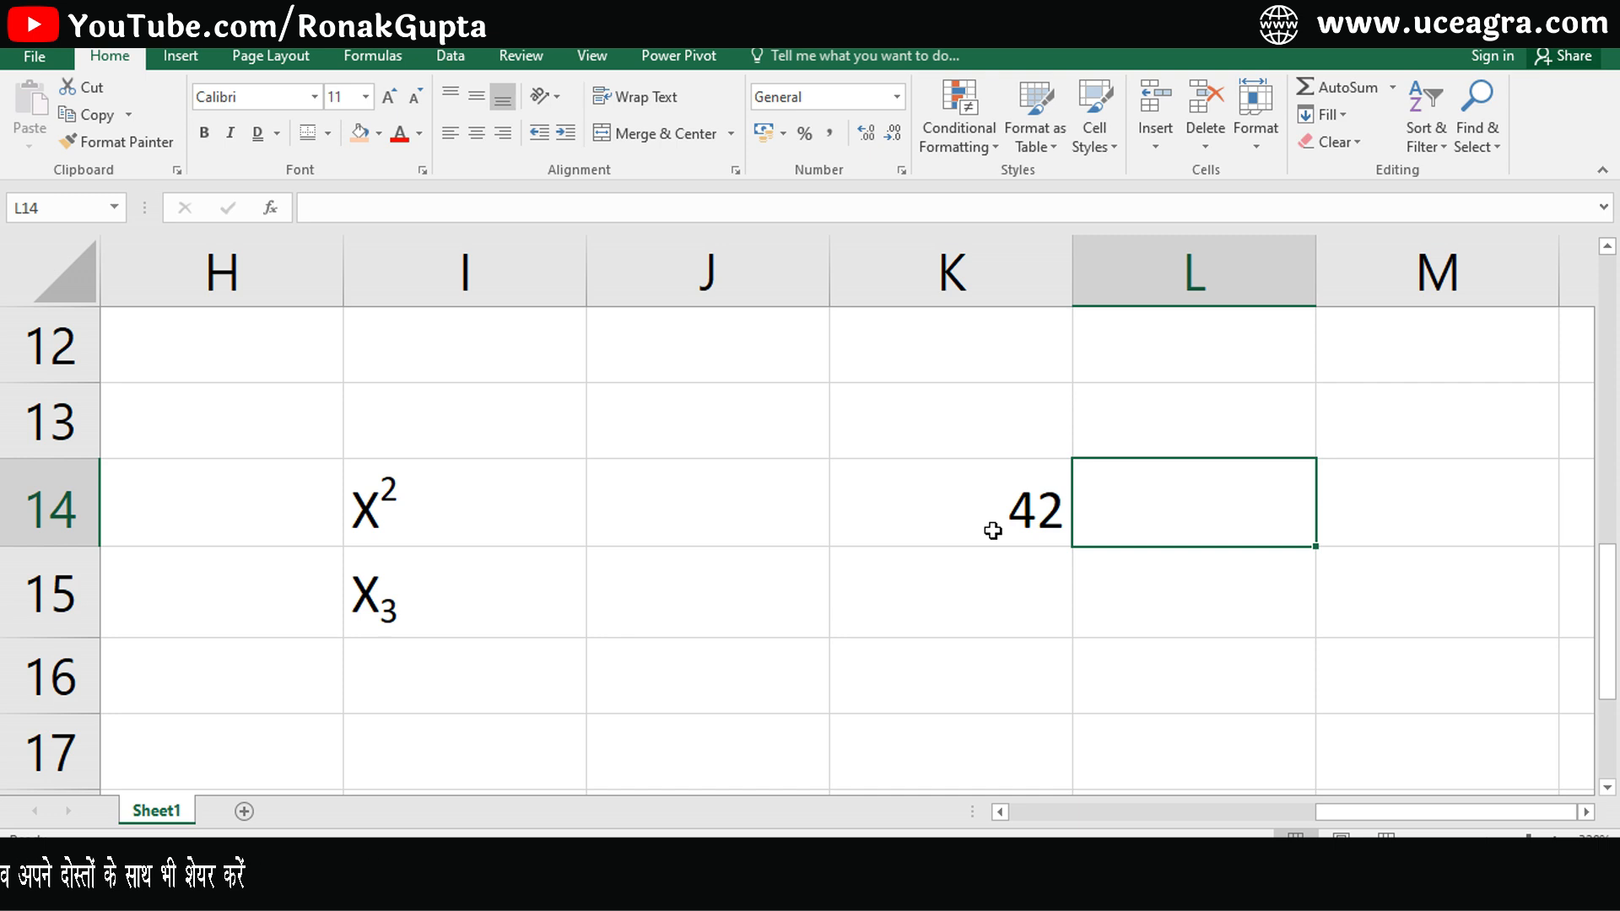
left_click(942, 512)
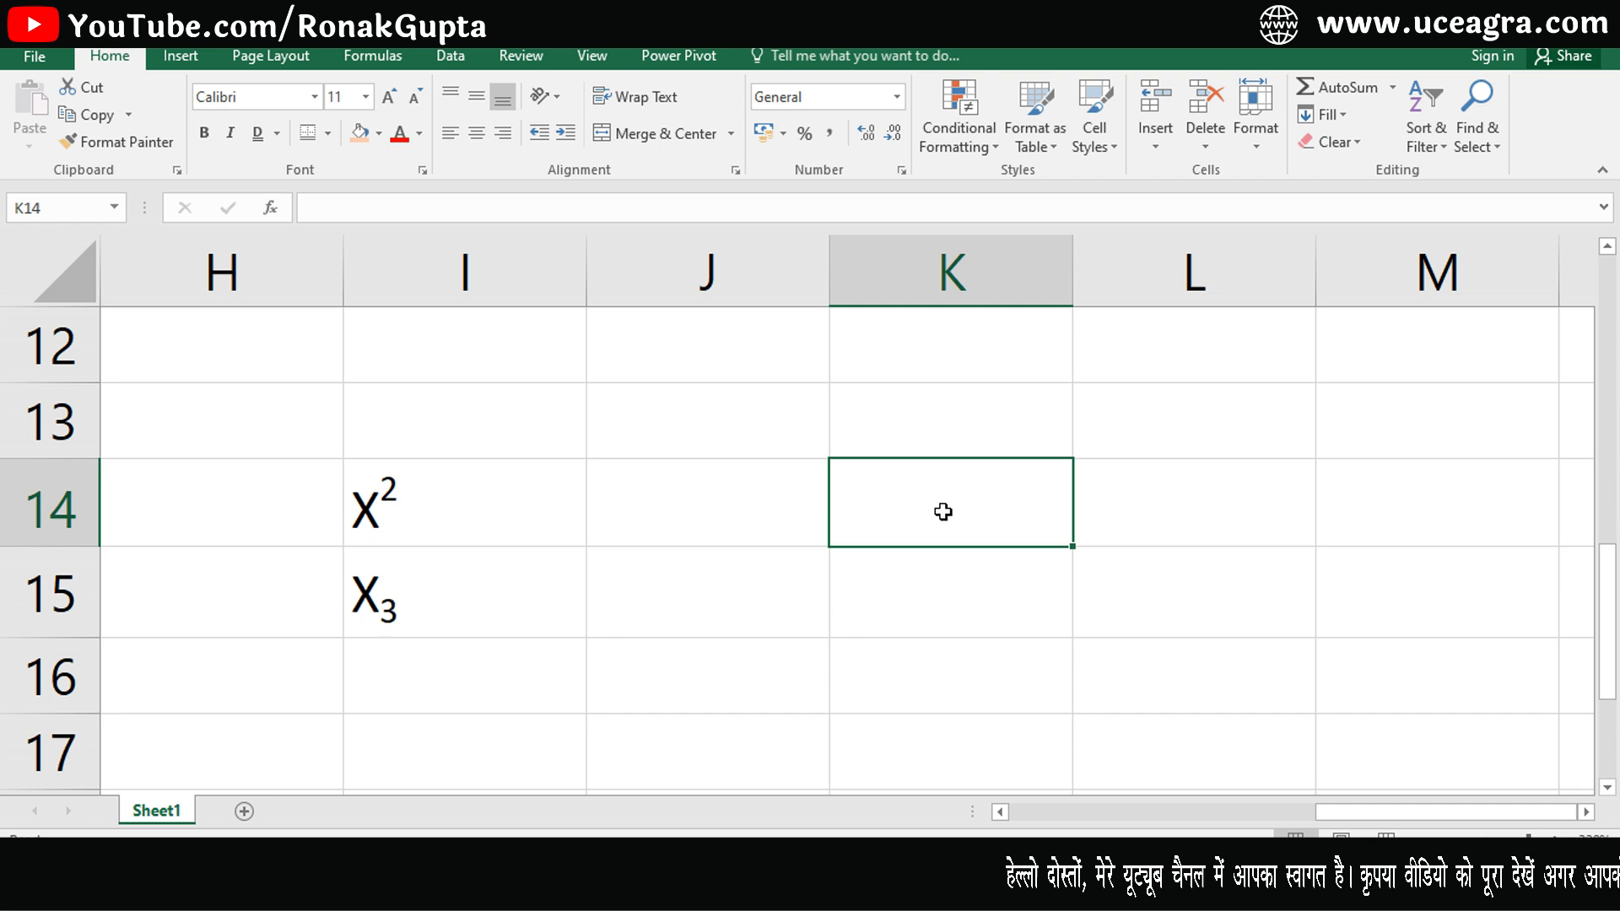
- Enter (4)2 in cell K14 and format its final 2 as superscript
type("(4)")
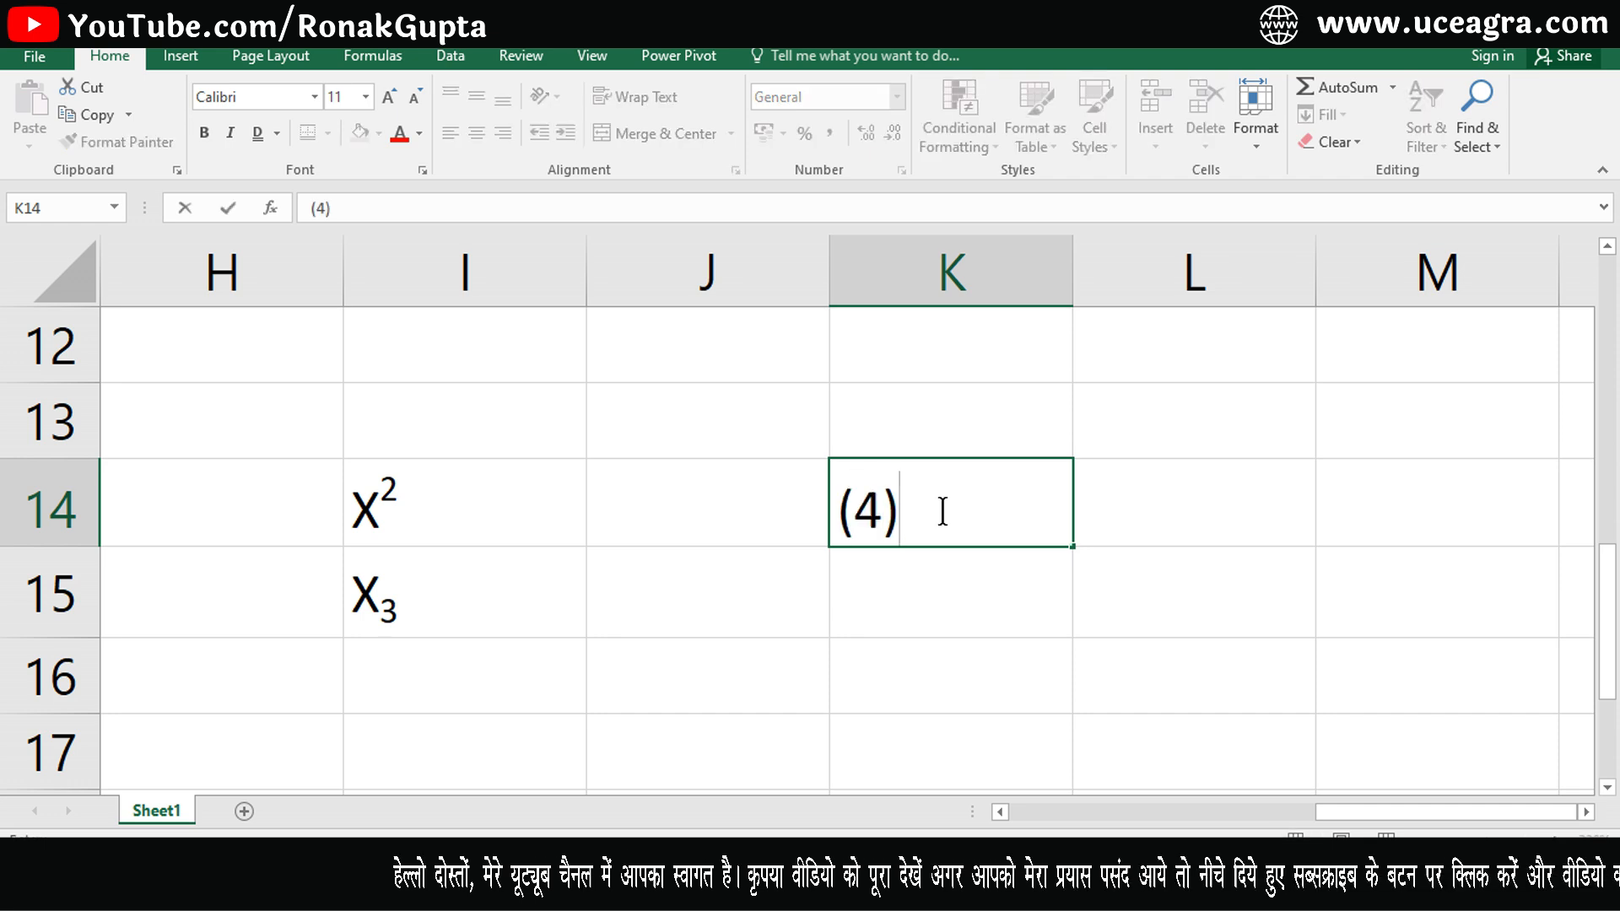
type("2")
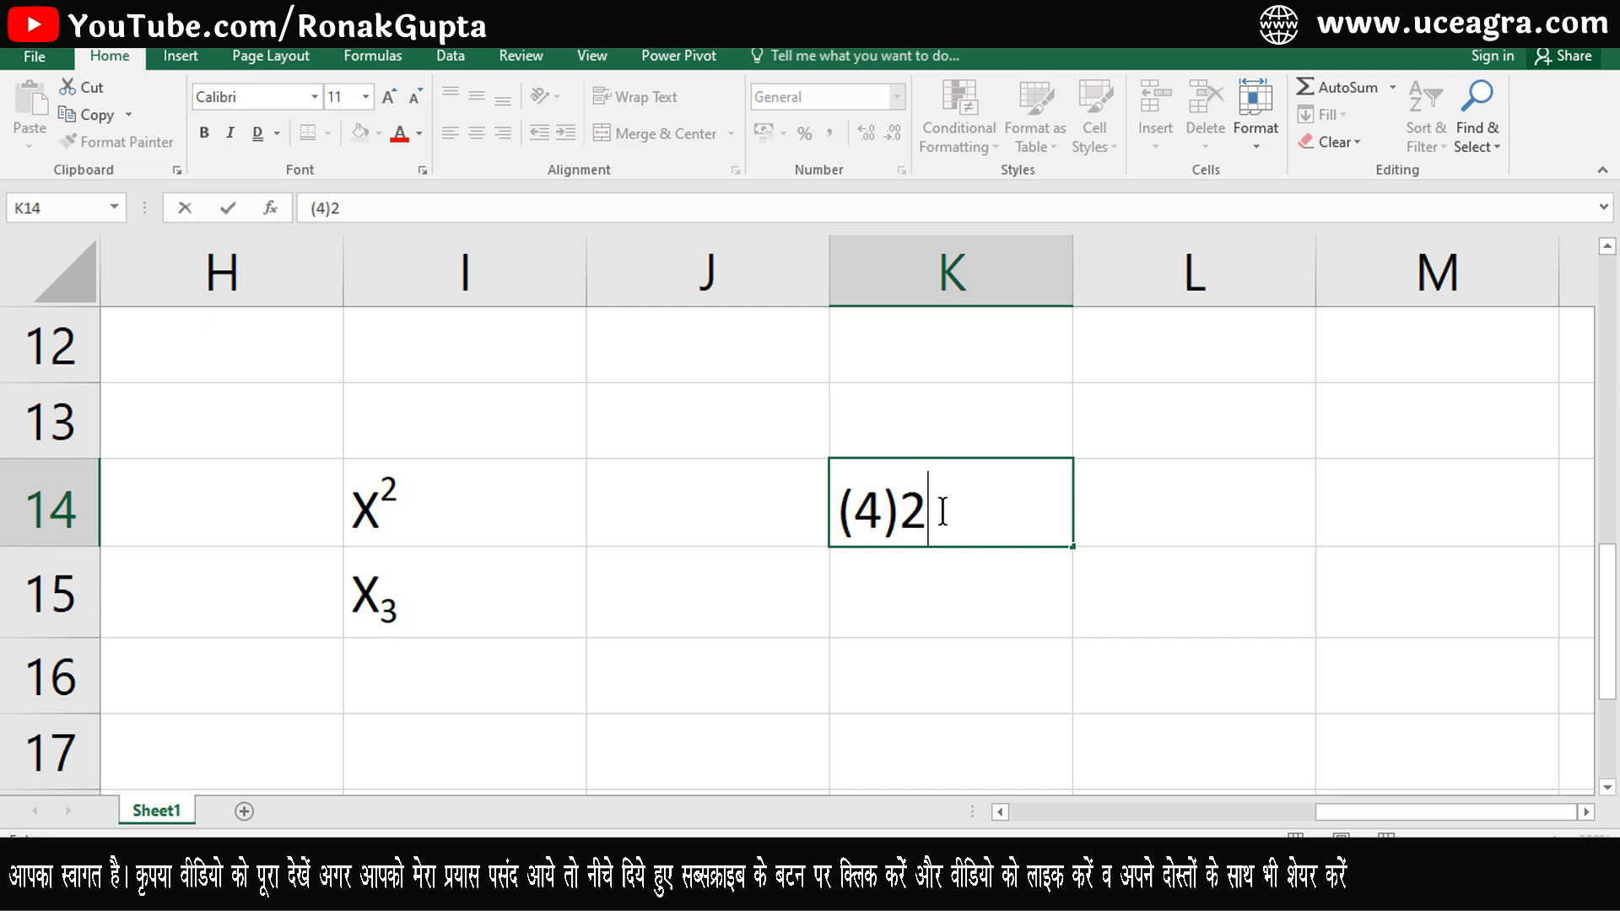
key("shift+Left")
left_click(943, 512)
double_click(942, 512)
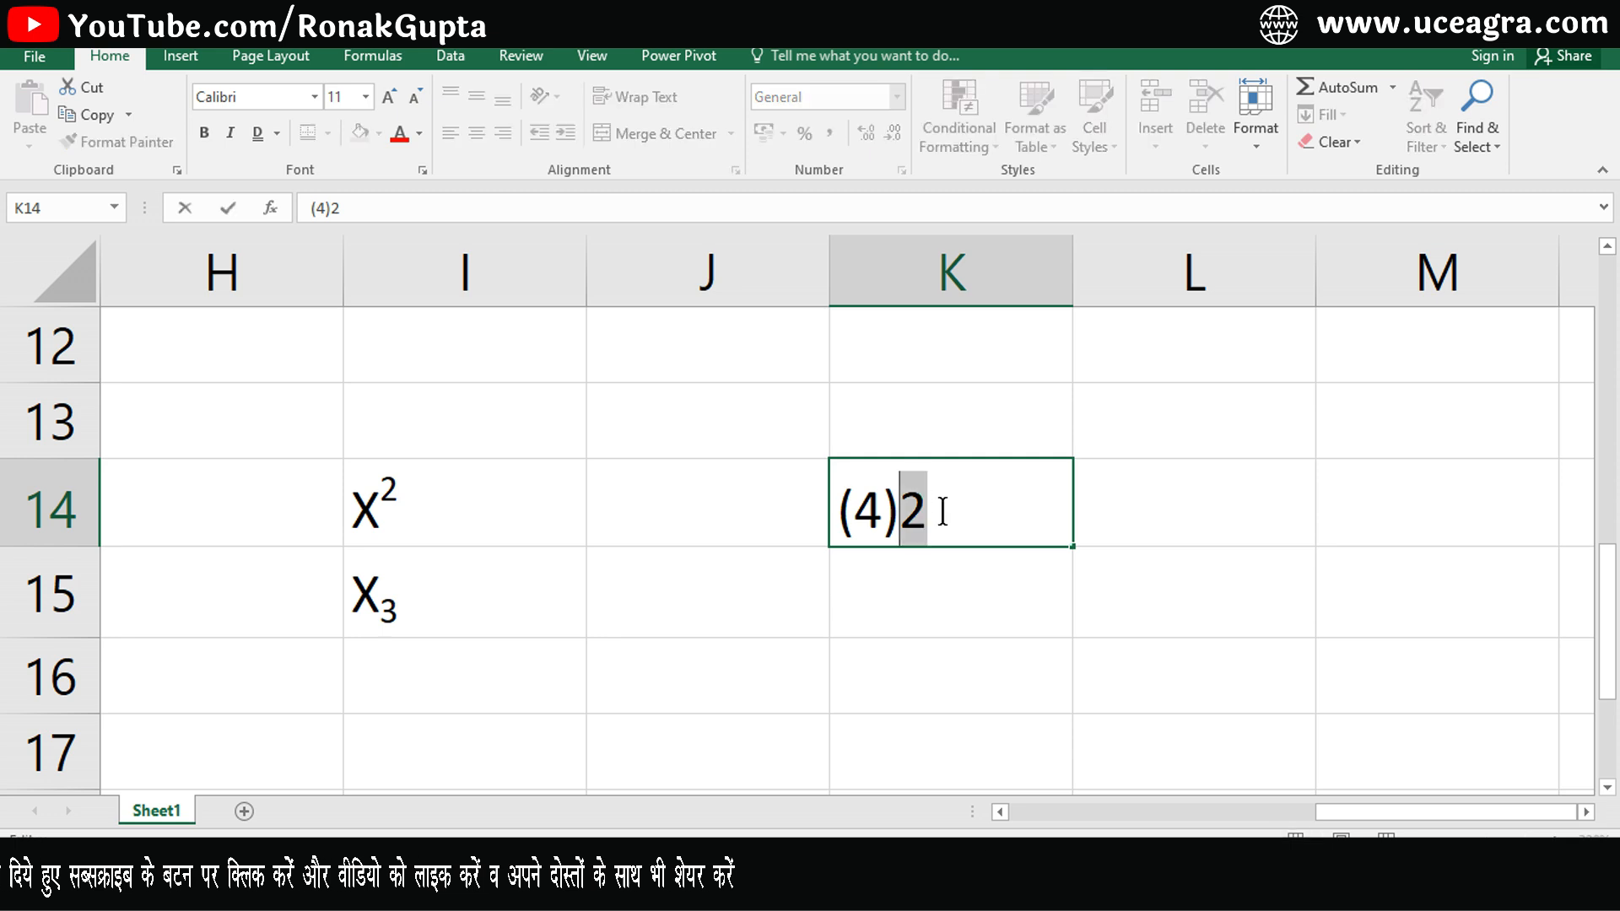
left_click(422, 171)
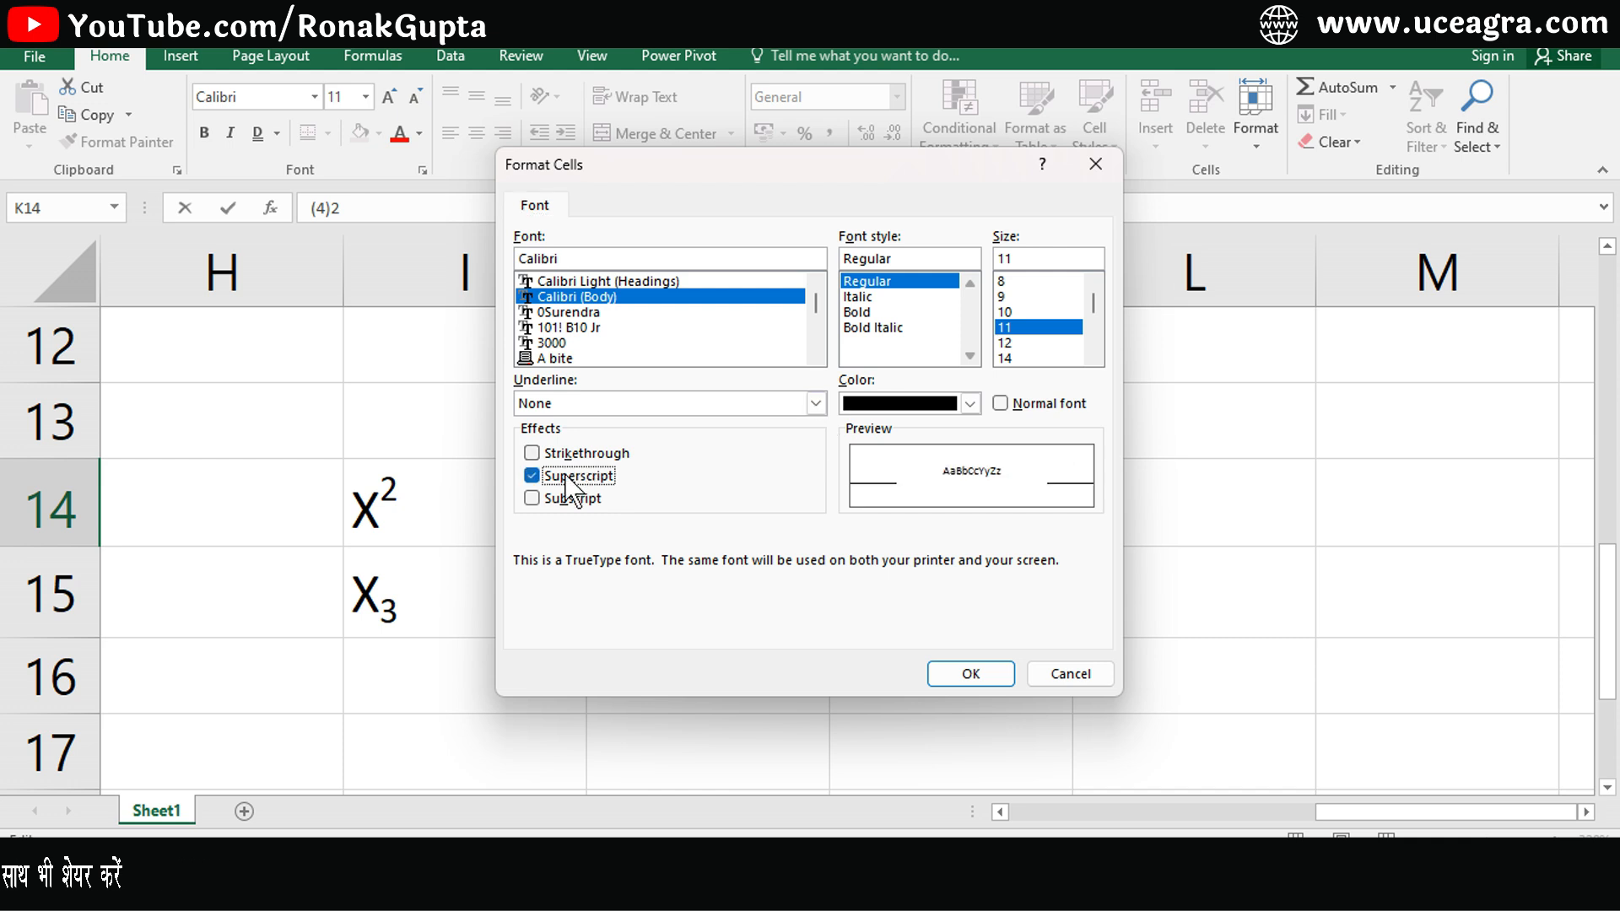
left_click(952, 674)
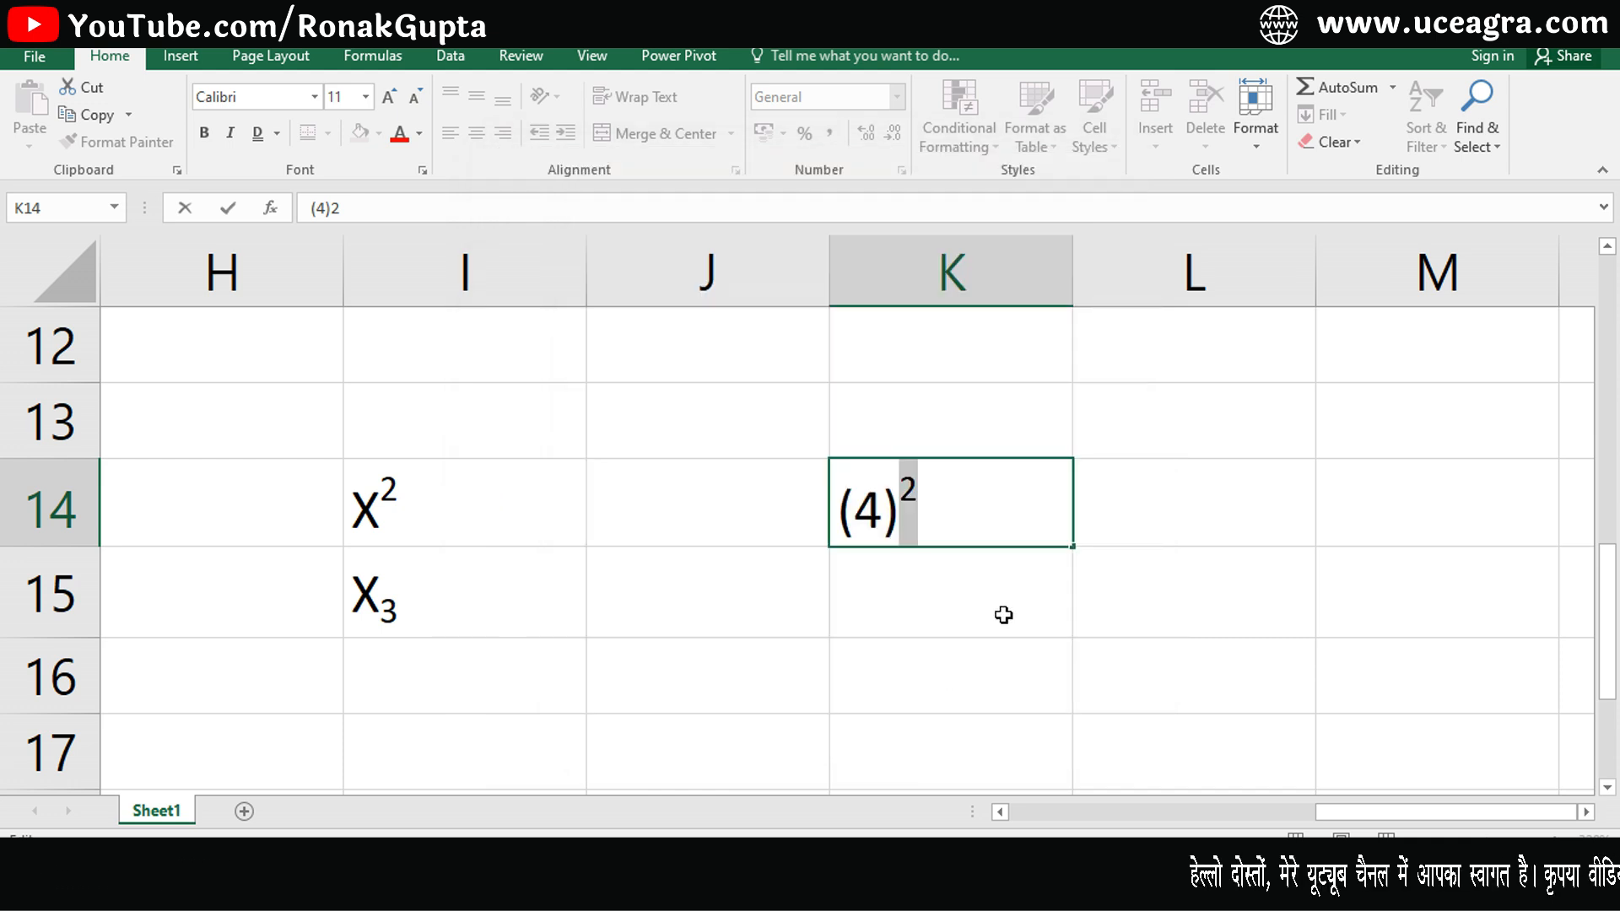
- Enter (4)2 in cell K15
left_click(973, 611)
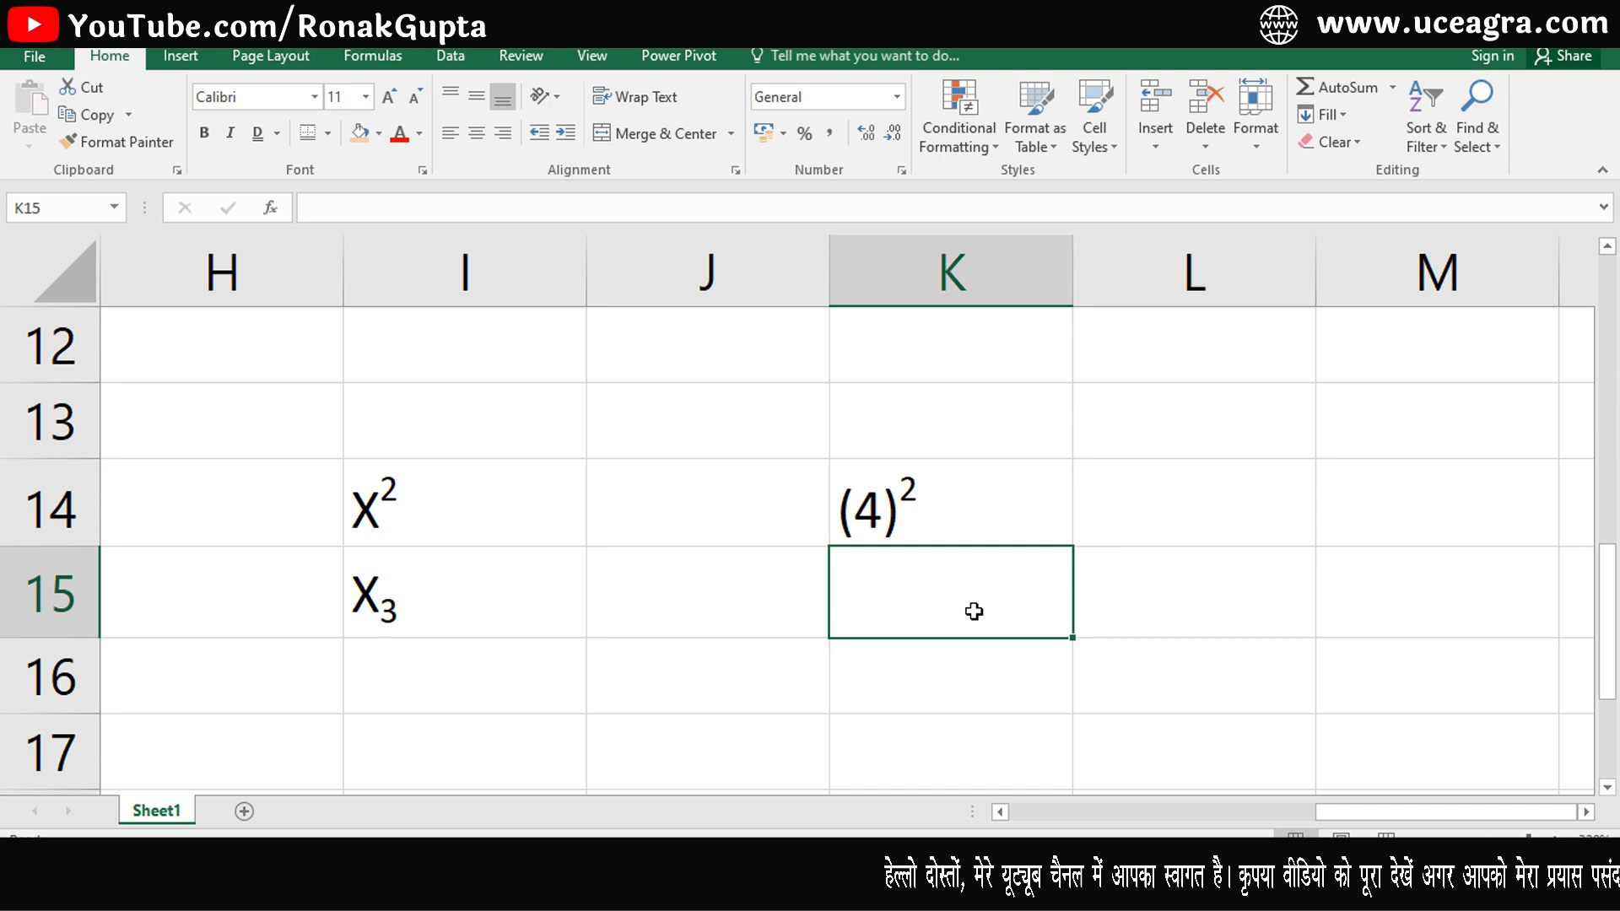
type("4")
key("BackSpace")
type("(4)2")
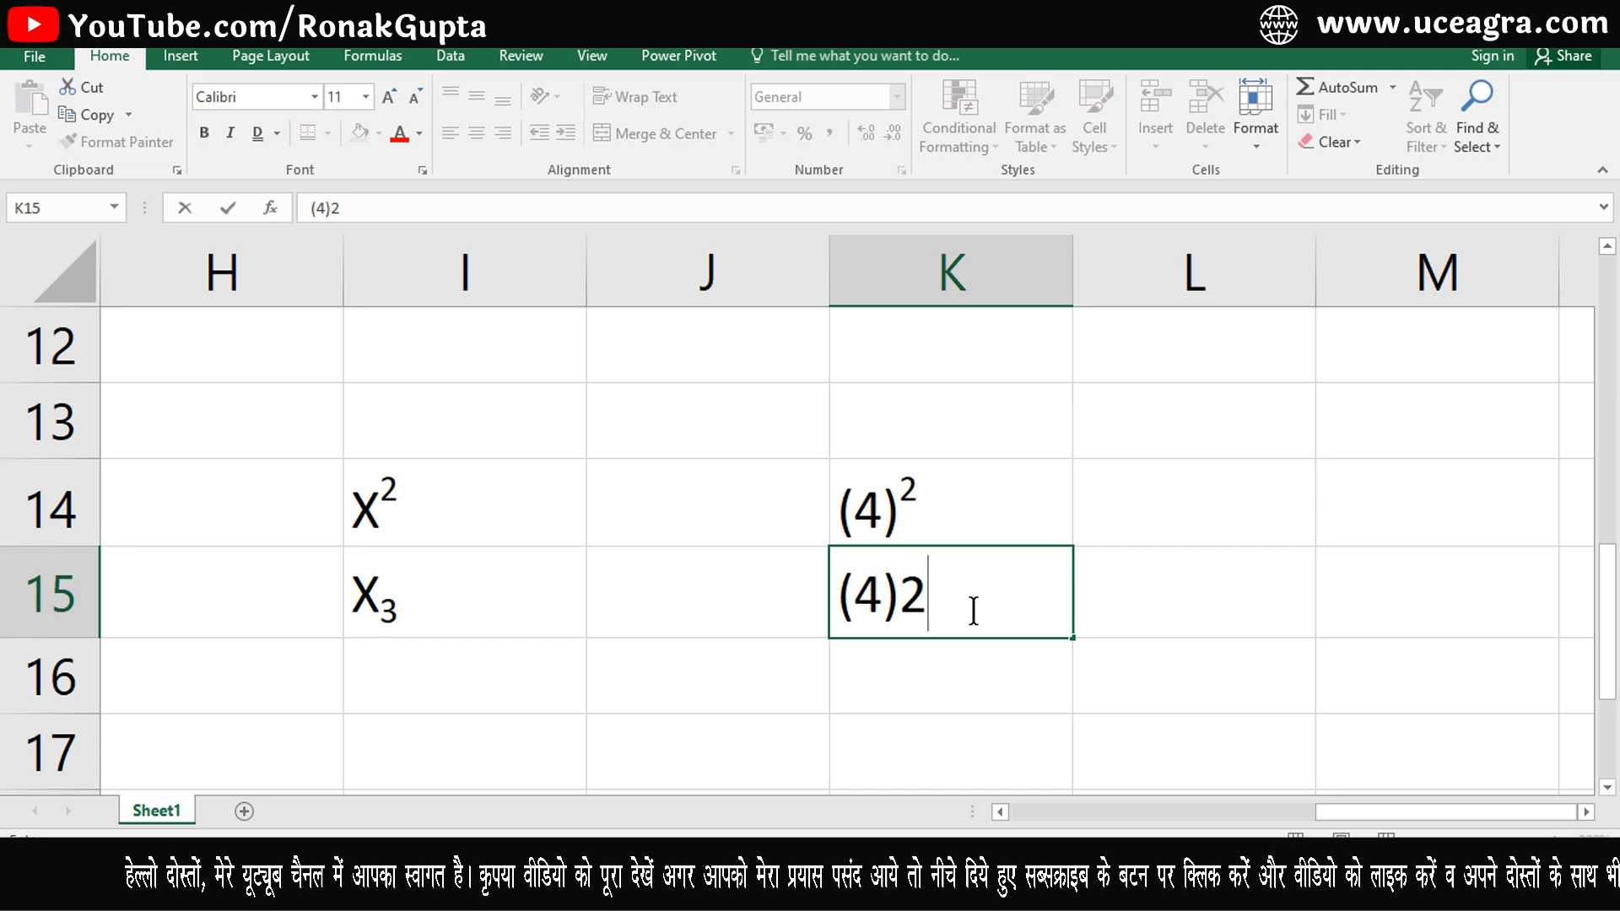
key("Return")
- Format the final 2 of (4)2 in cell K15 as subscript
left_click(974, 611)
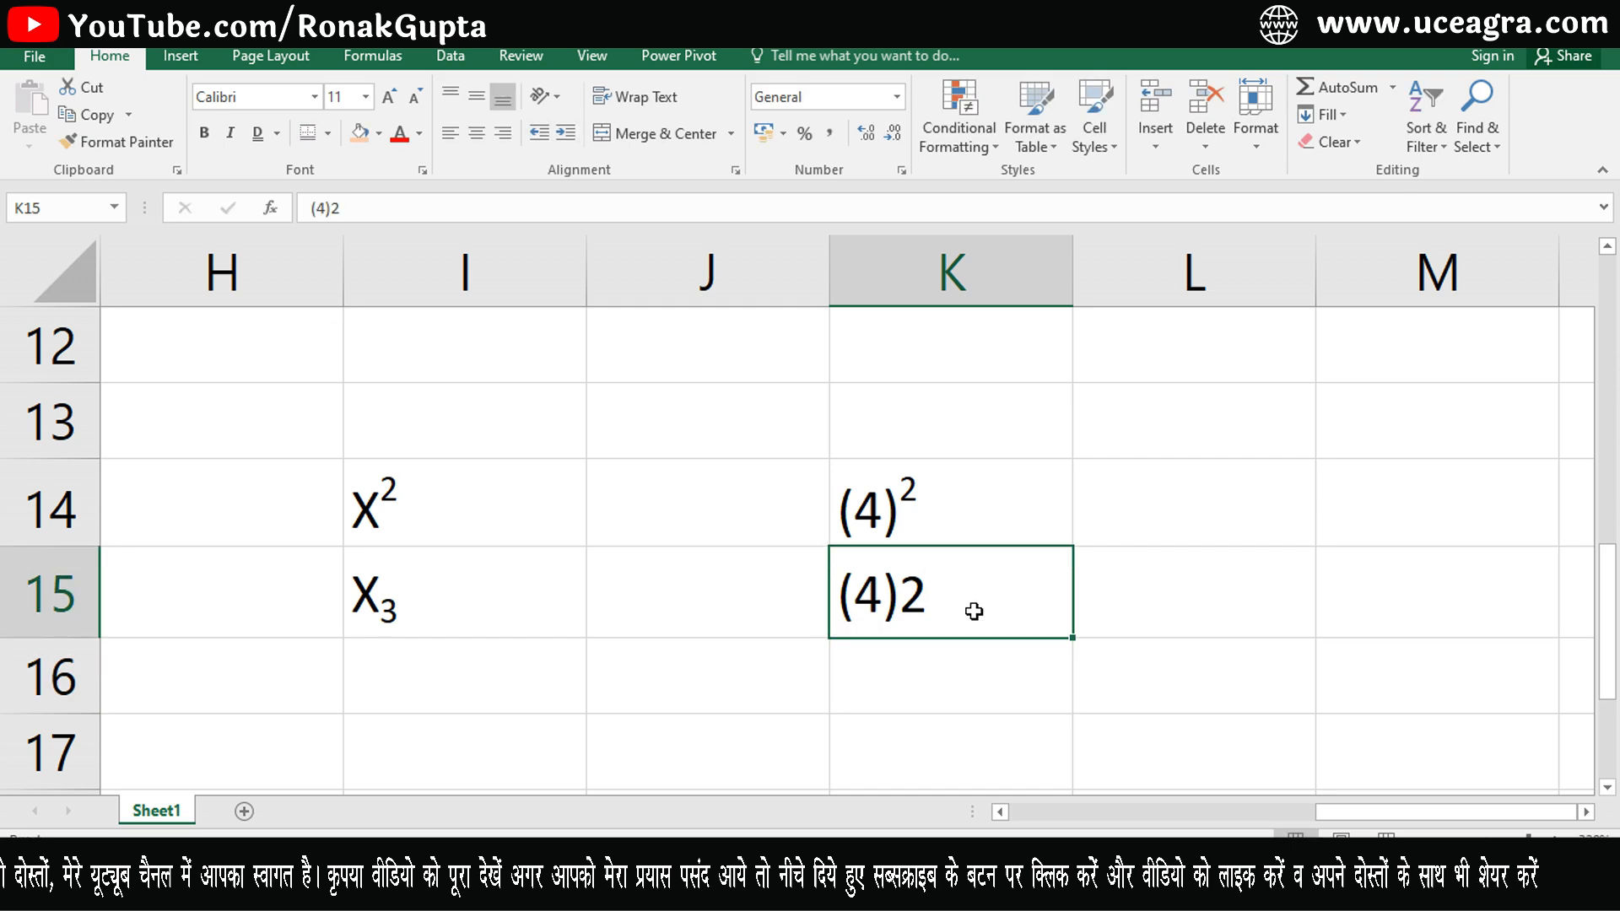
key("shift+Left")
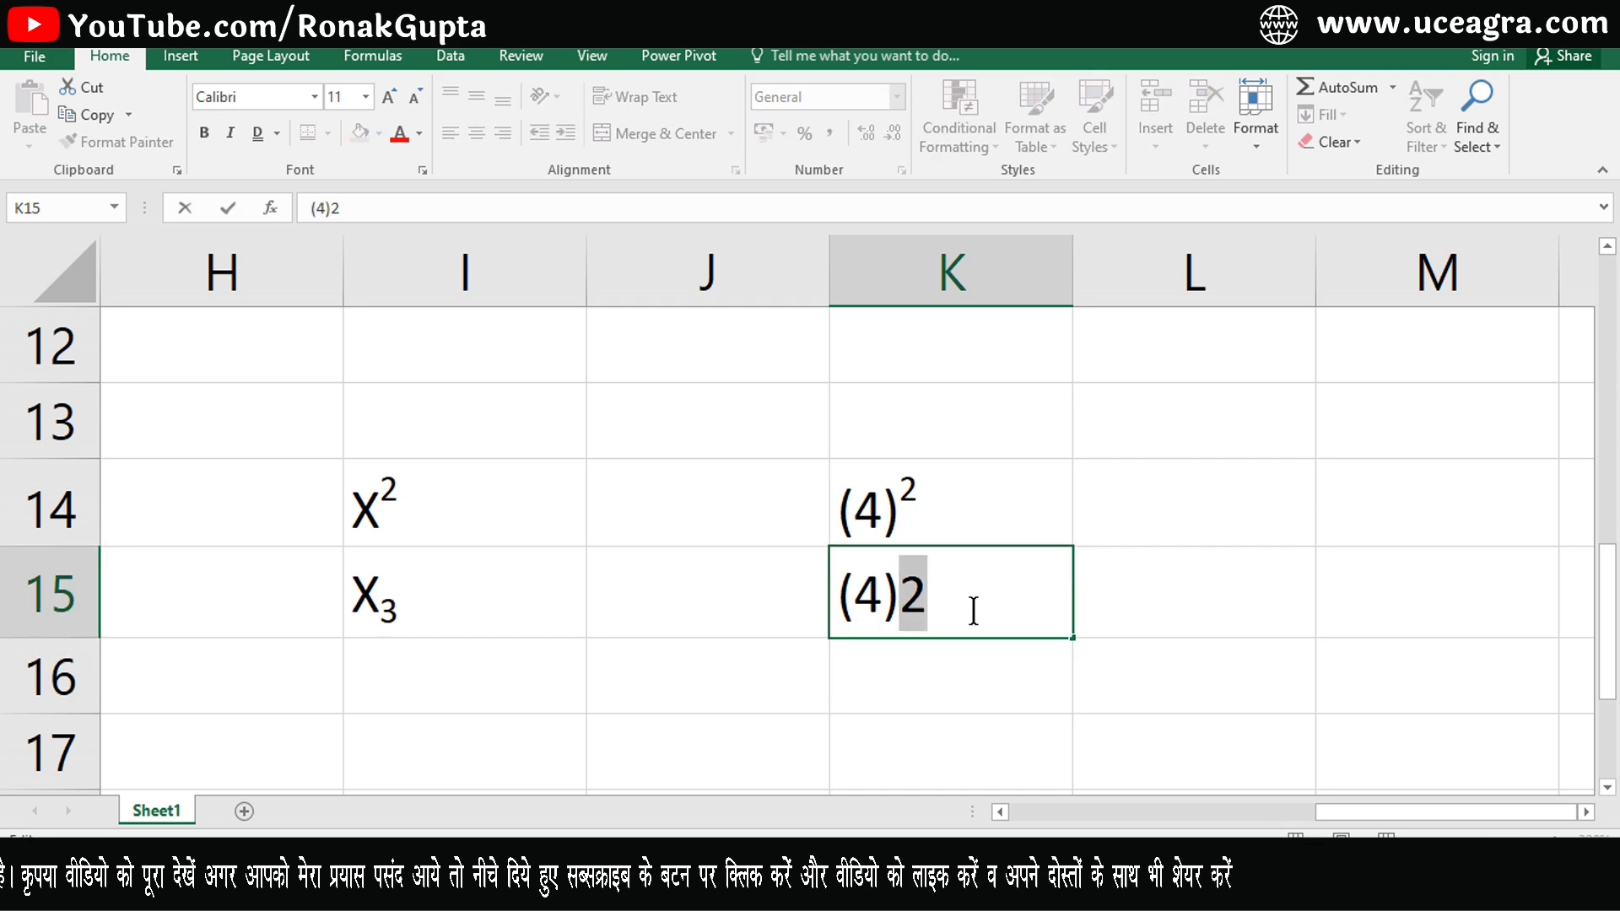
left_click(422, 170)
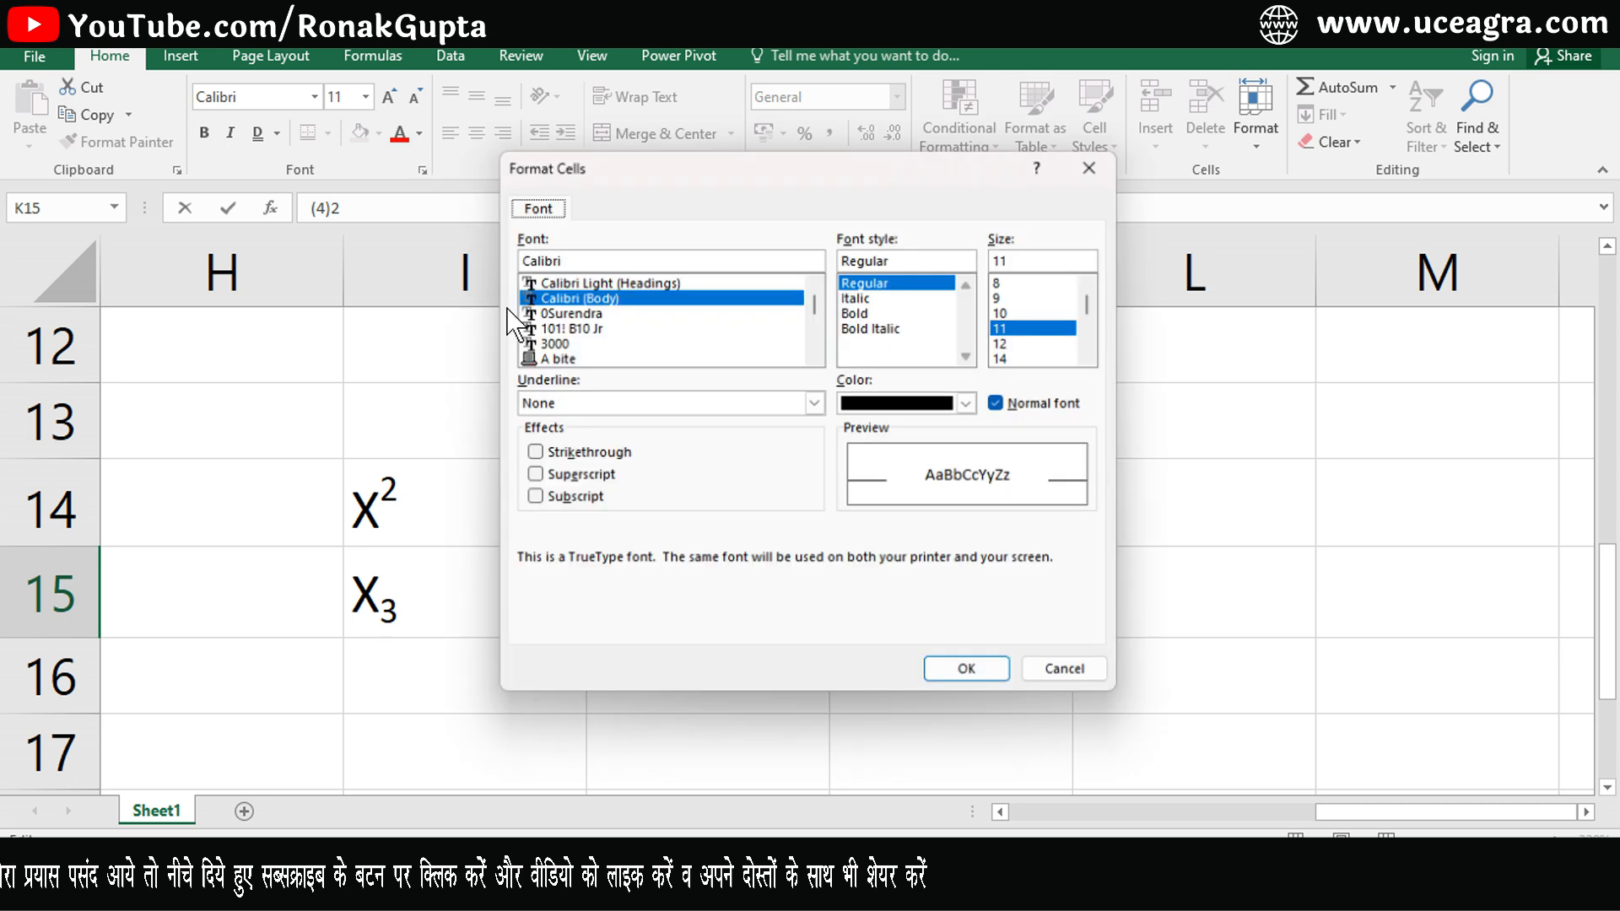
left_click(562, 500)
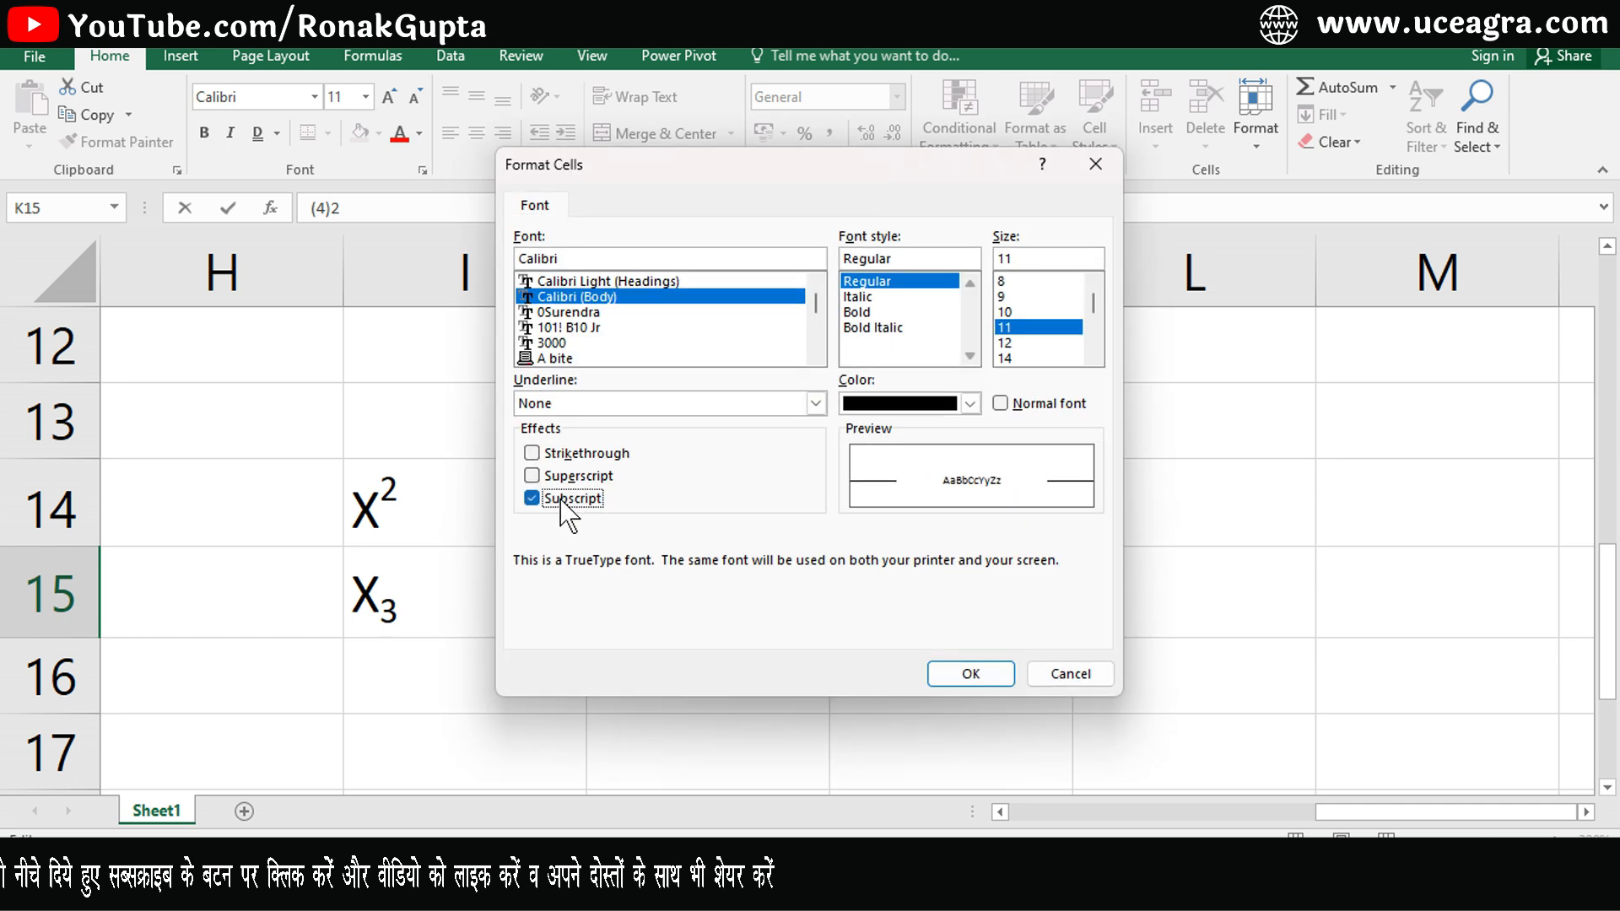
left_click(961, 679)
left_click(1173, 644)
left_click(905, 590)
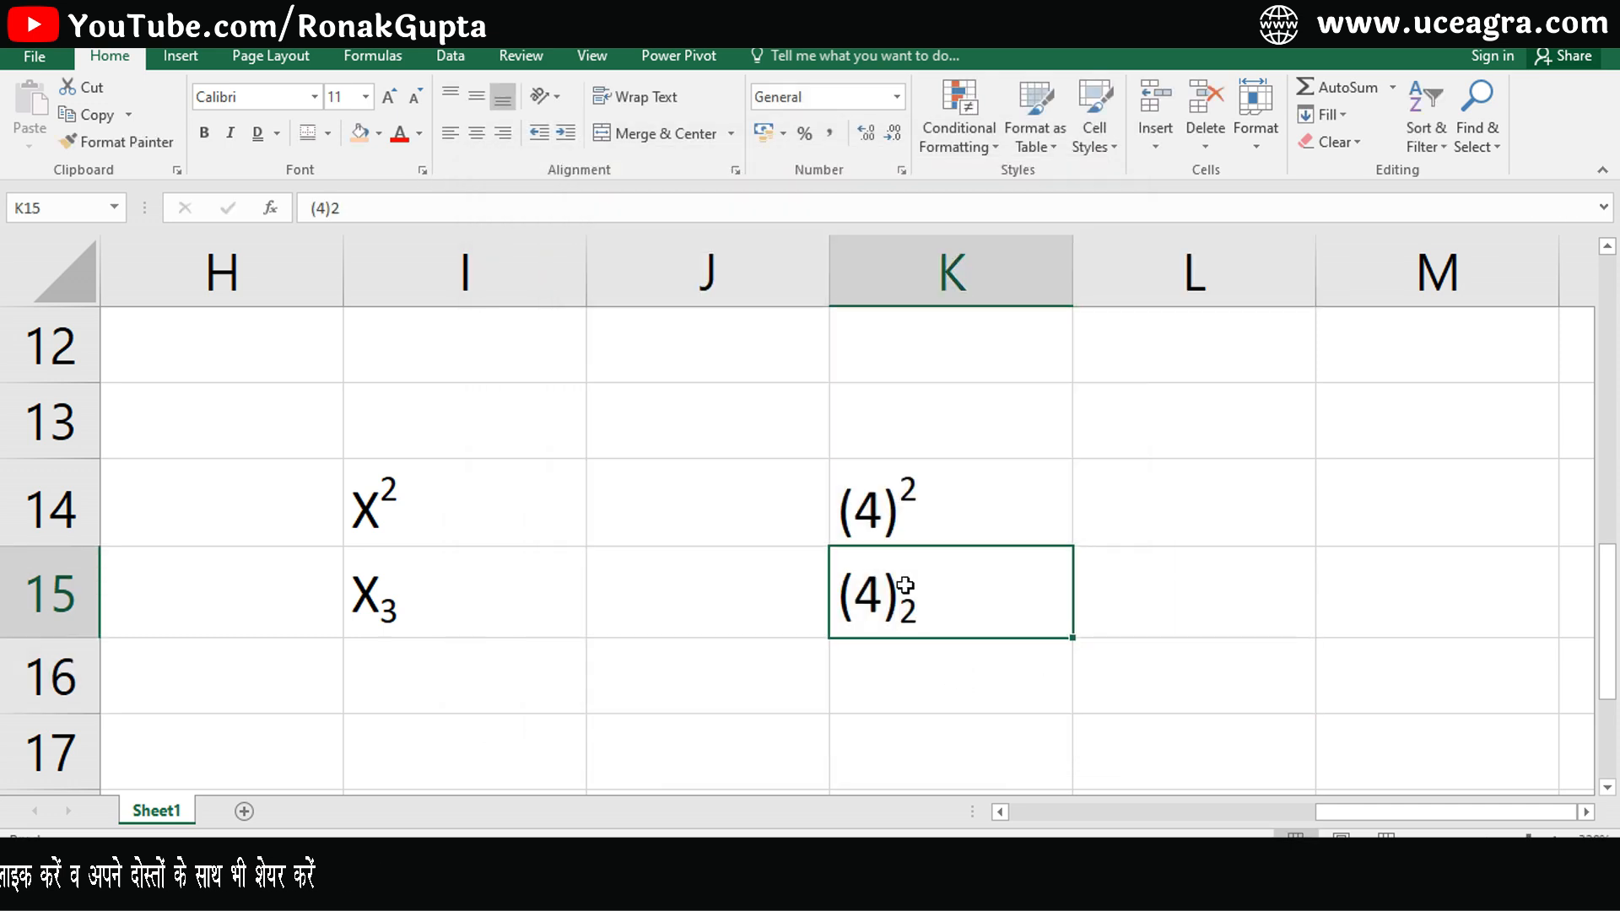
- Enter X2 in cell K13
left_click(1254, 505)
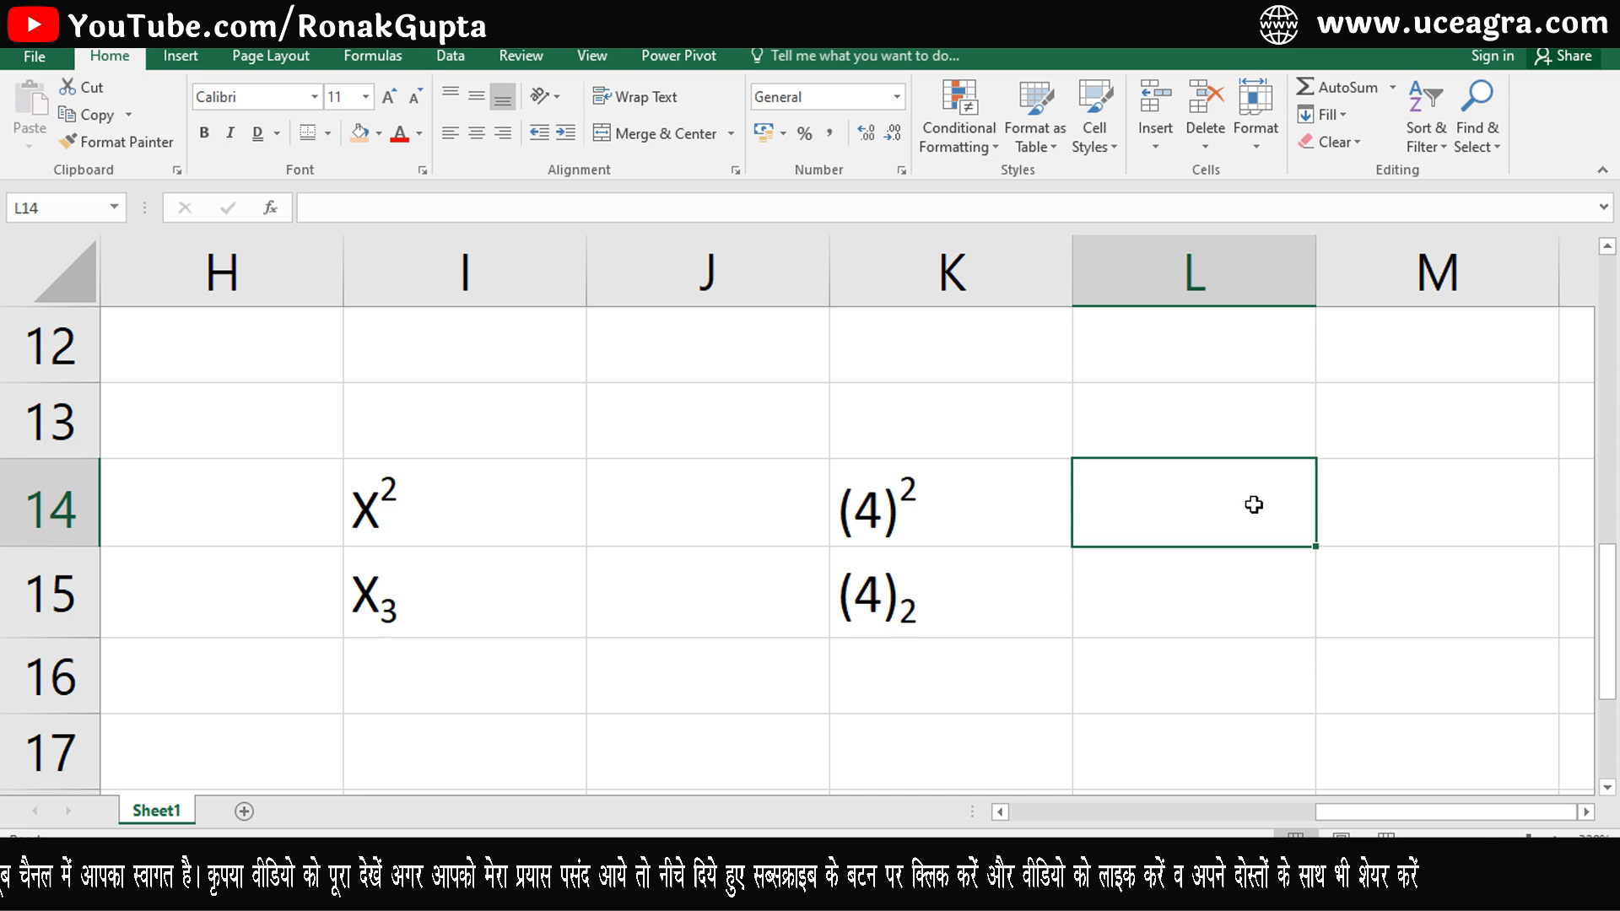
left_click(992, 415)
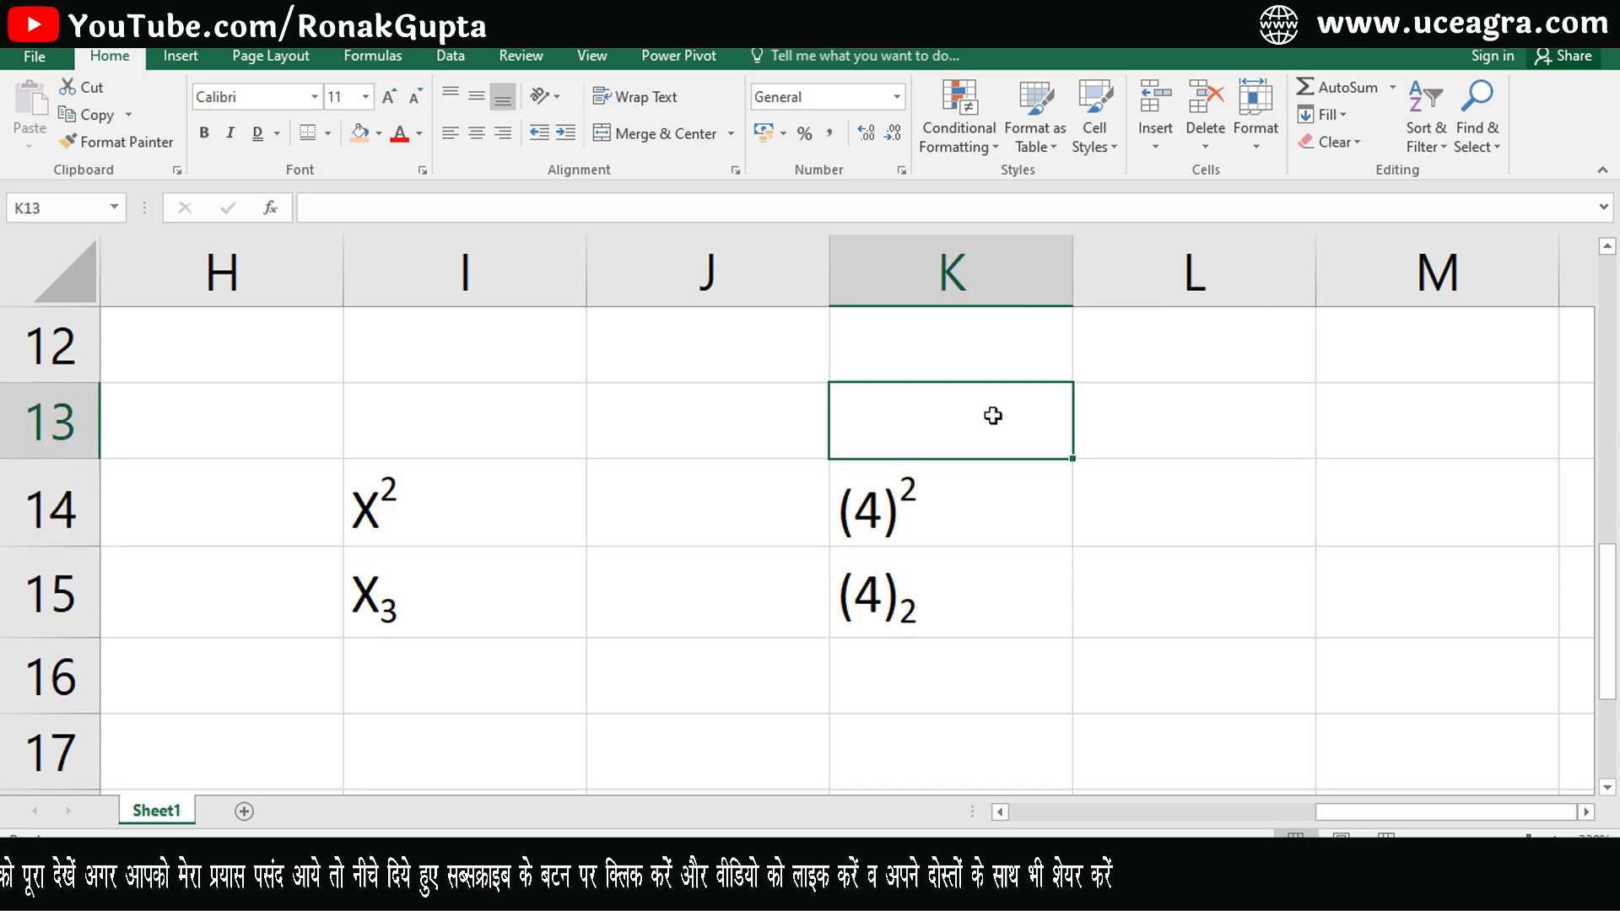
type("X2")
key("Return")
- Apply the superscript effect to the whole of cell K13
left_click(992, 415)
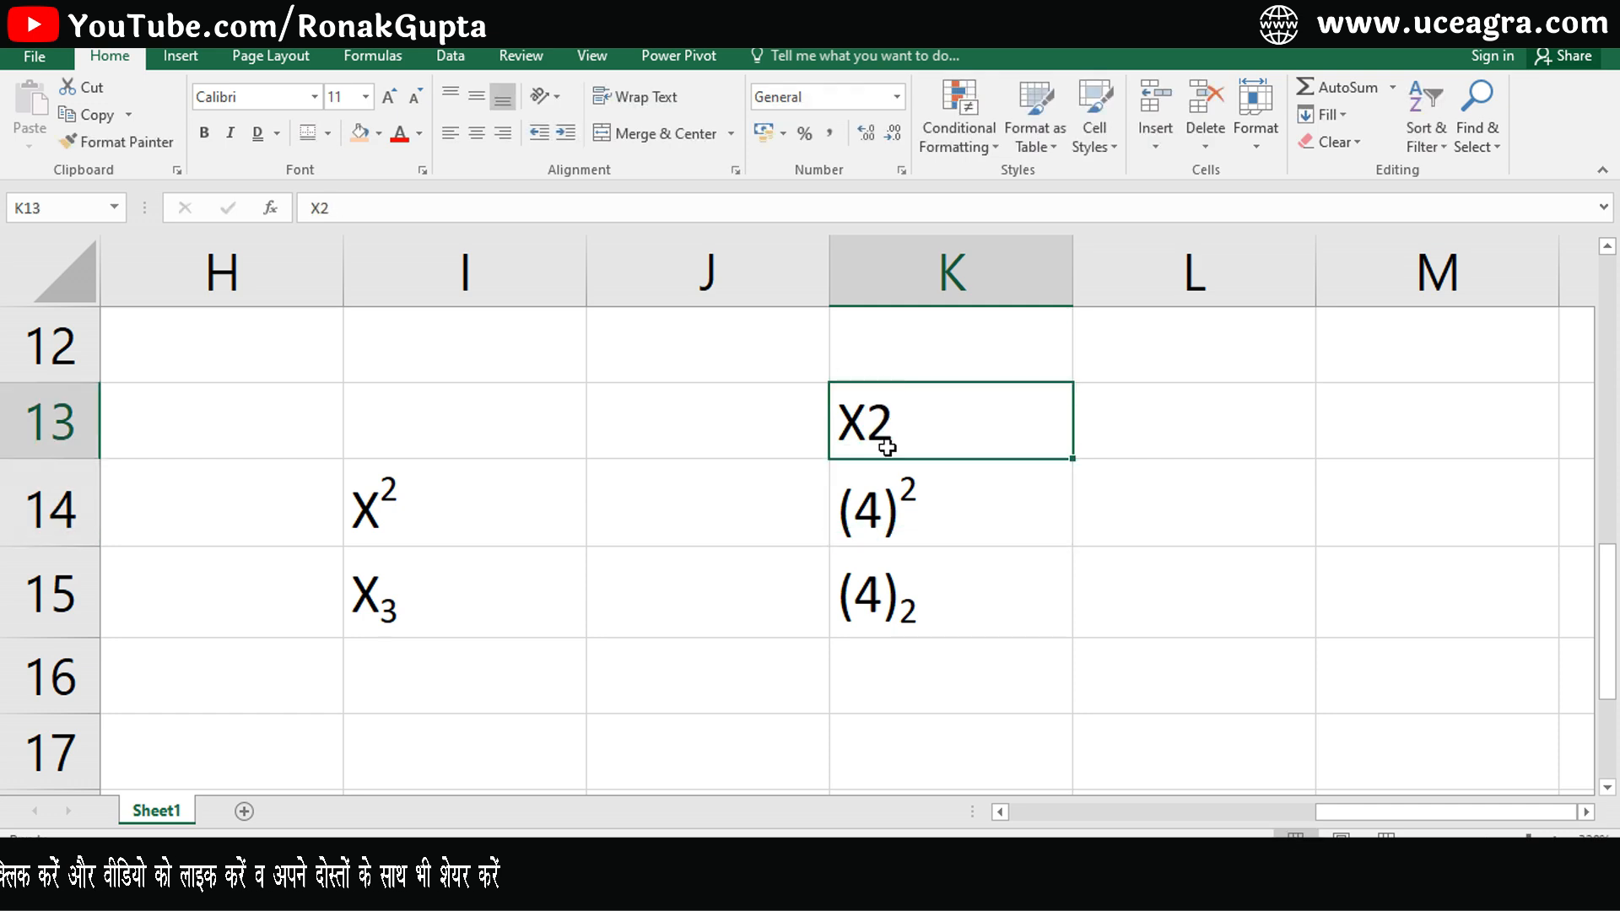
left_click(423, 170)
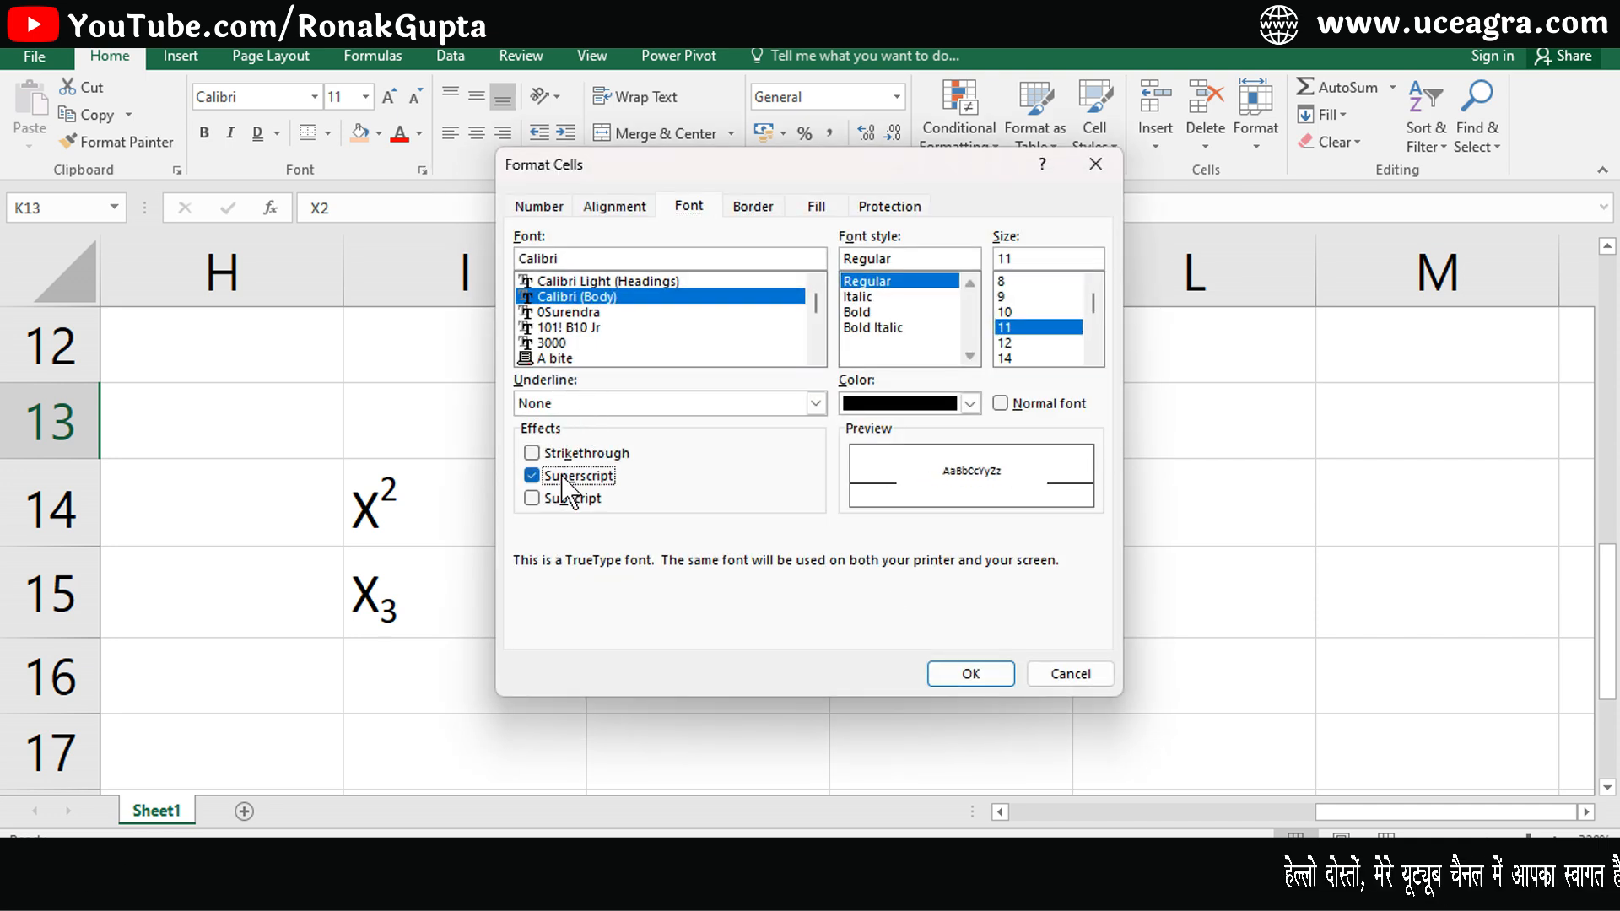
left_click(963, 670)
left_click(1244, 621)
left_click(938, 464)
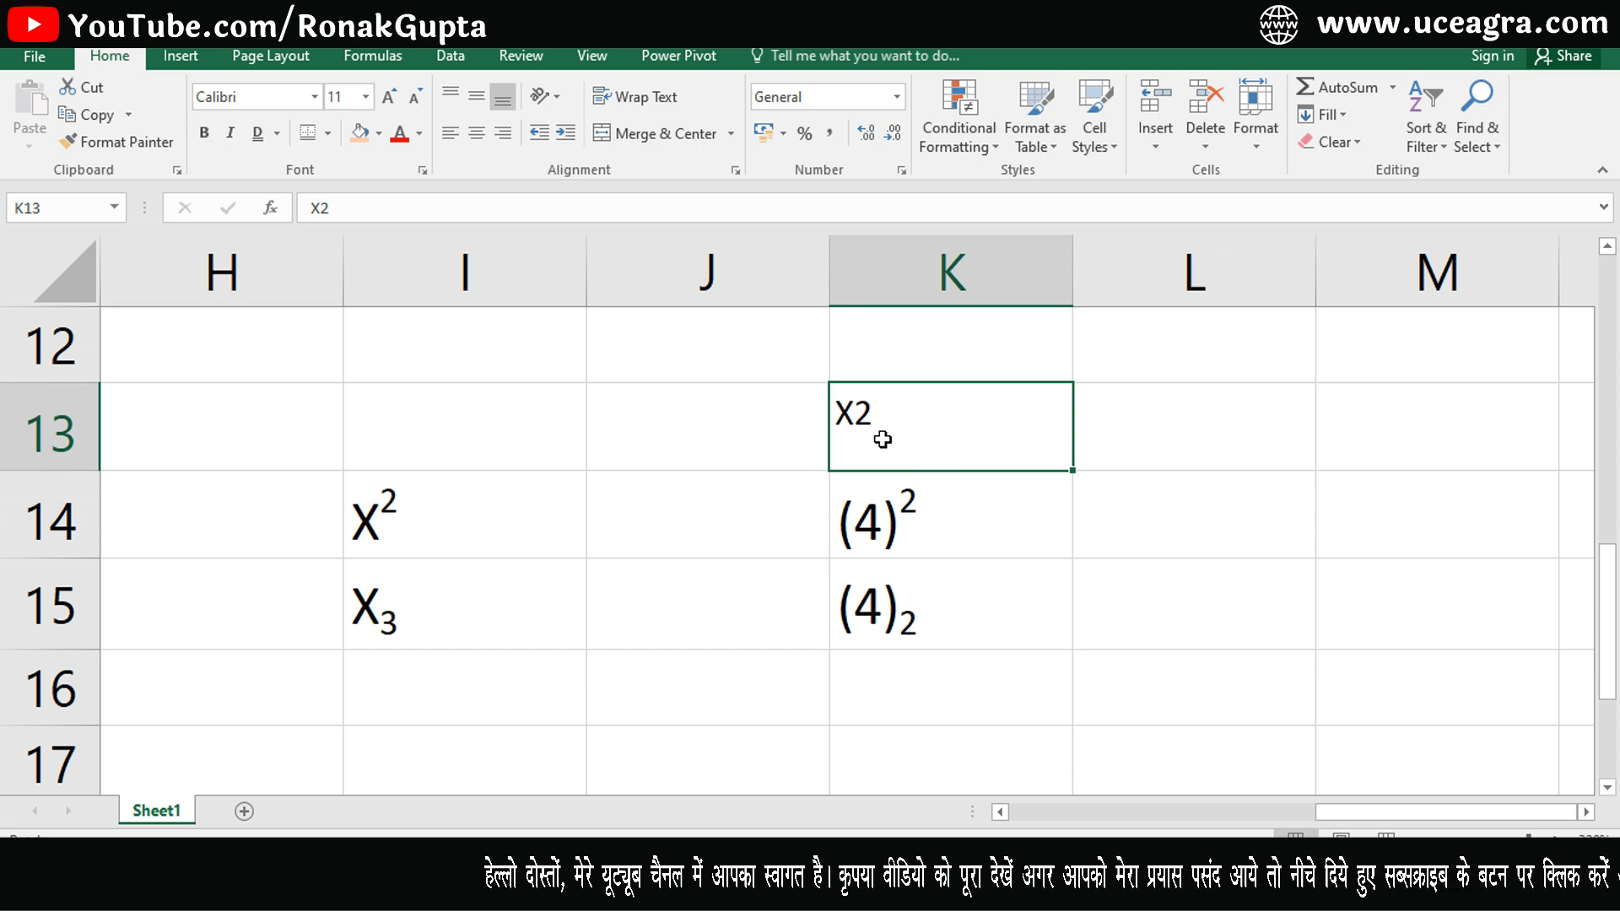
left_click(718, 458)
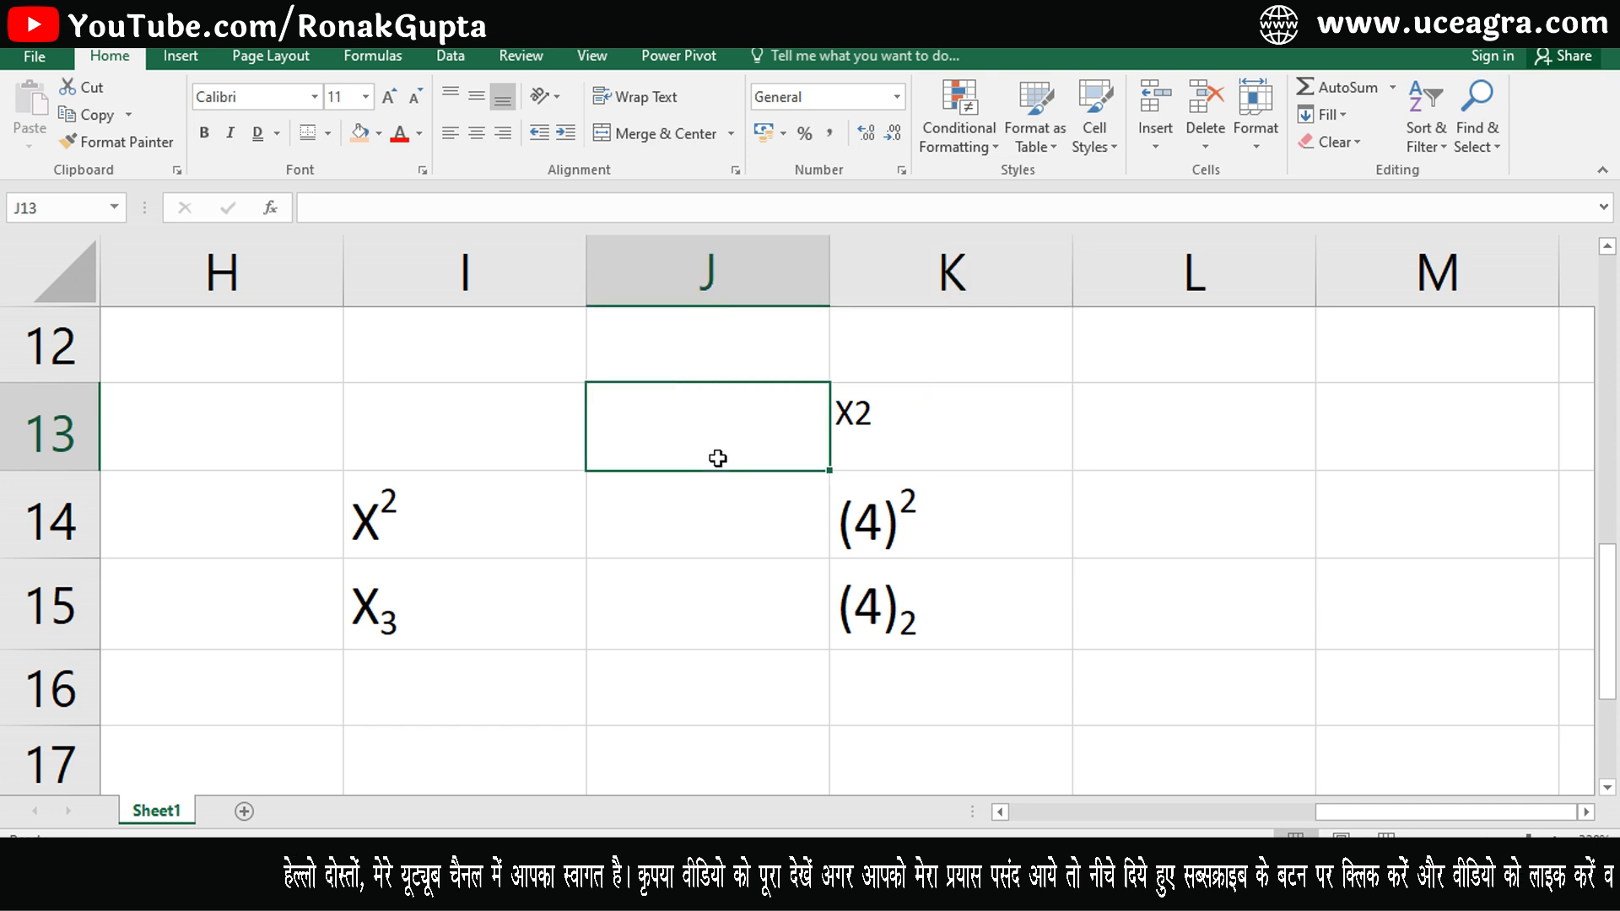